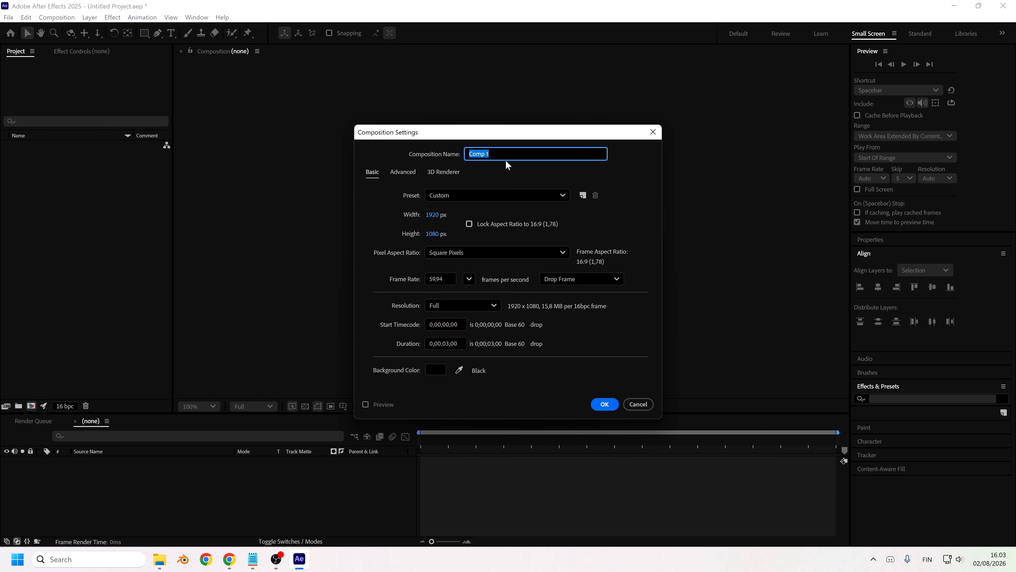
Step: Create a composition named Typewriter and add a wide paragraph text layer reading "Text" across its middle
{"action": "type", "text": "Typewriter"}
{"action": "left_click", "coordinate": [605, 406]}
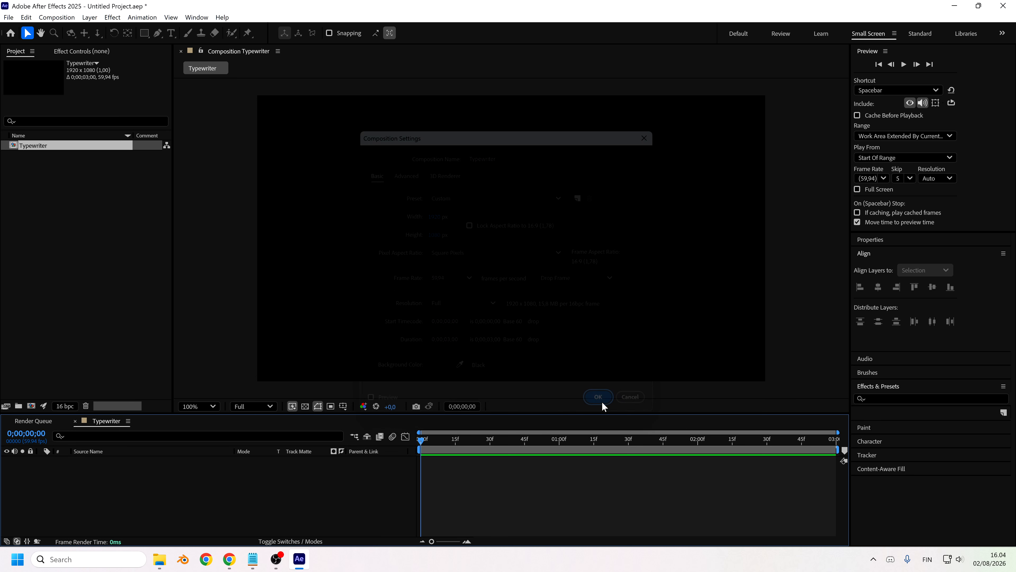
{"action": "left_click", "coordinate": [171, 33]}
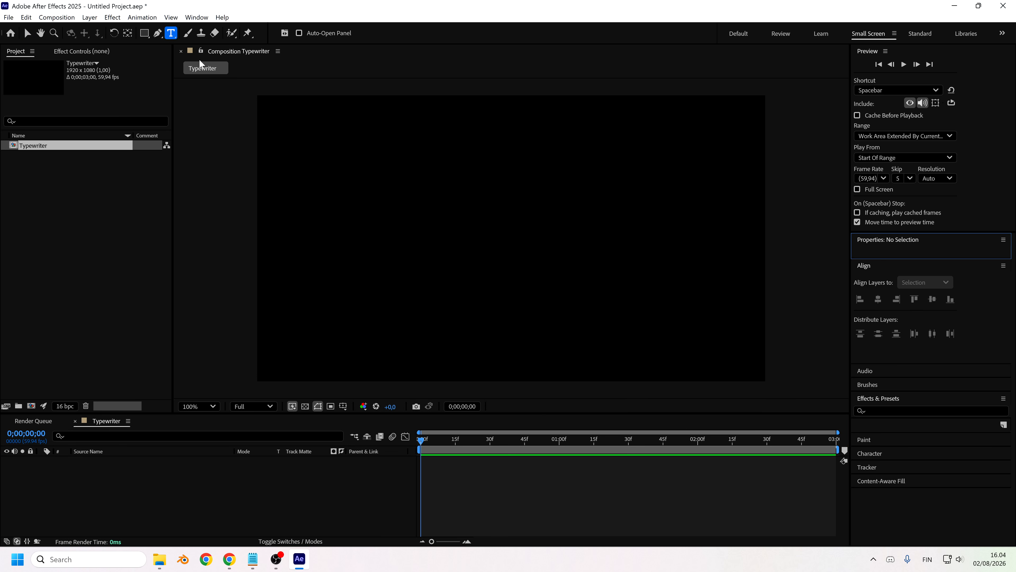
{"action": "left_click_drag", "start_coordinate": [275, 174], "coordinate": [752, 308]}
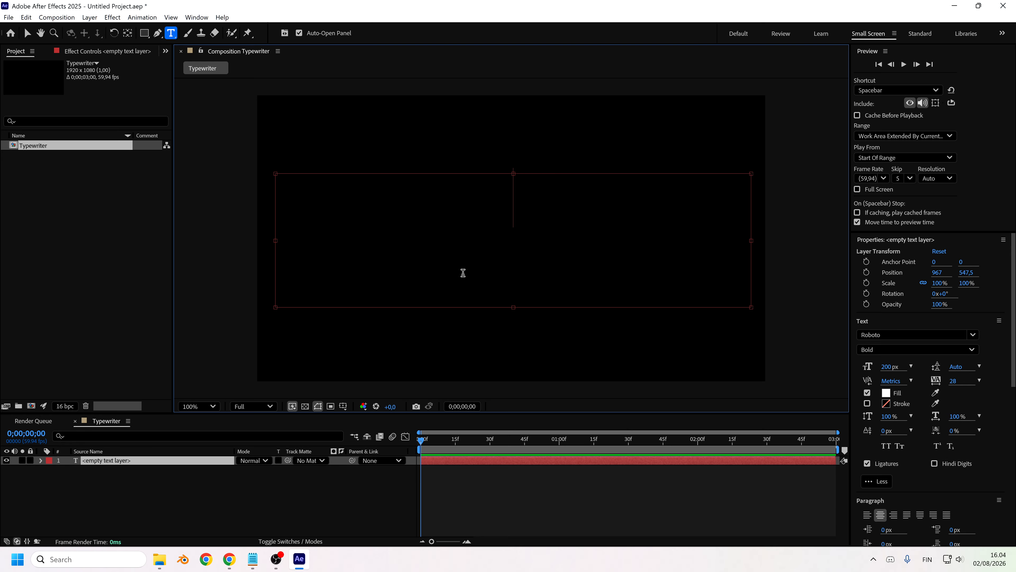
{"action": "type", "text": "Text"}
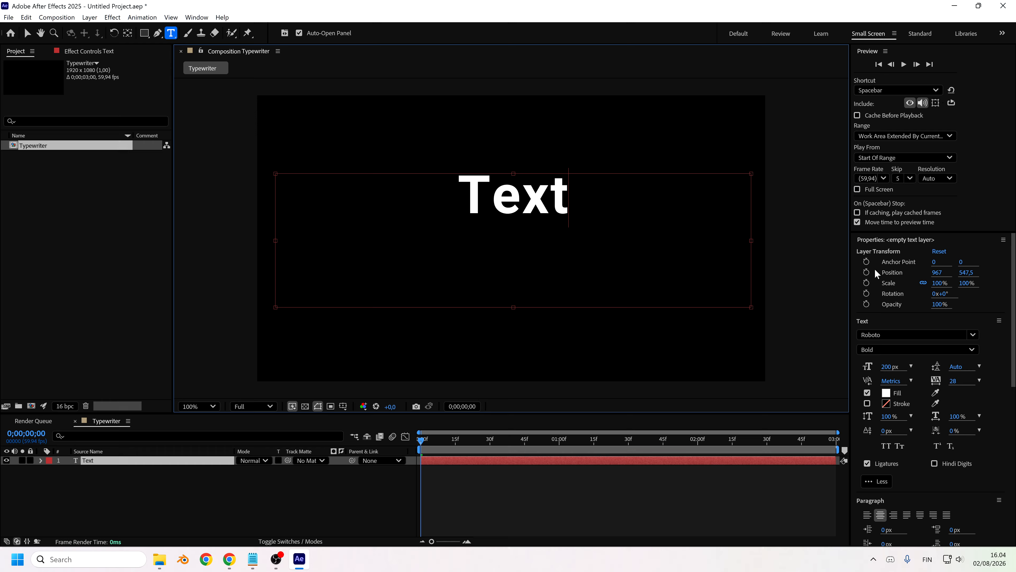
Step: Center the text layer horizontally and vertically in the composition, and center its anchor point within the text
{"action": "left_click", "coordinate": [876, 239]}
{"action": "left_click", "coordinate": [878, 287]}
{"action": "left_click", "coordinate": [932, 286]}
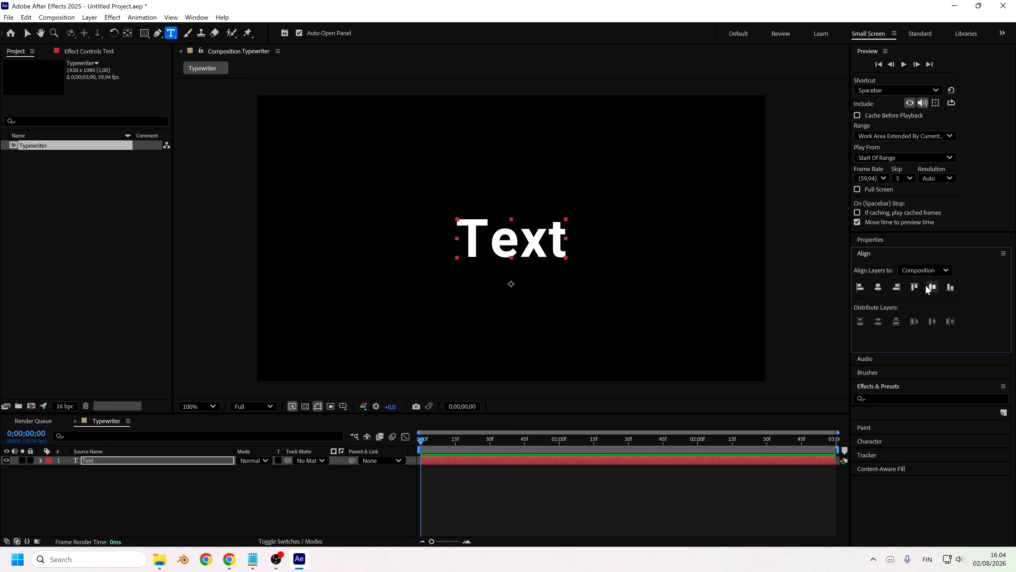
{"action": "left_click", "coordinate": [127, 34]}
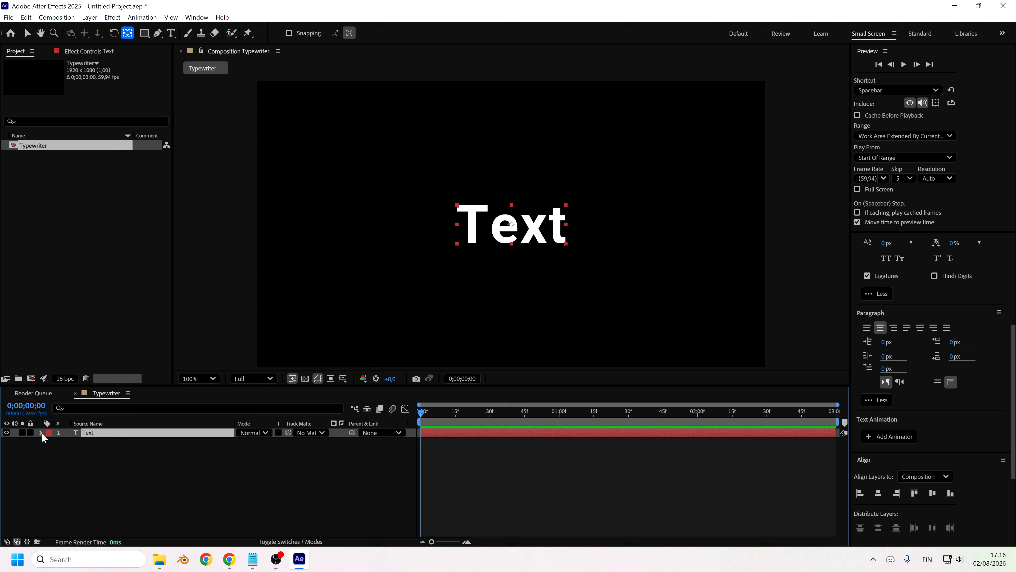
Step: Add the expression thisComp.name to the text layer's Source Text property
{"action": "left_click", "coordinate": [41, 432]}
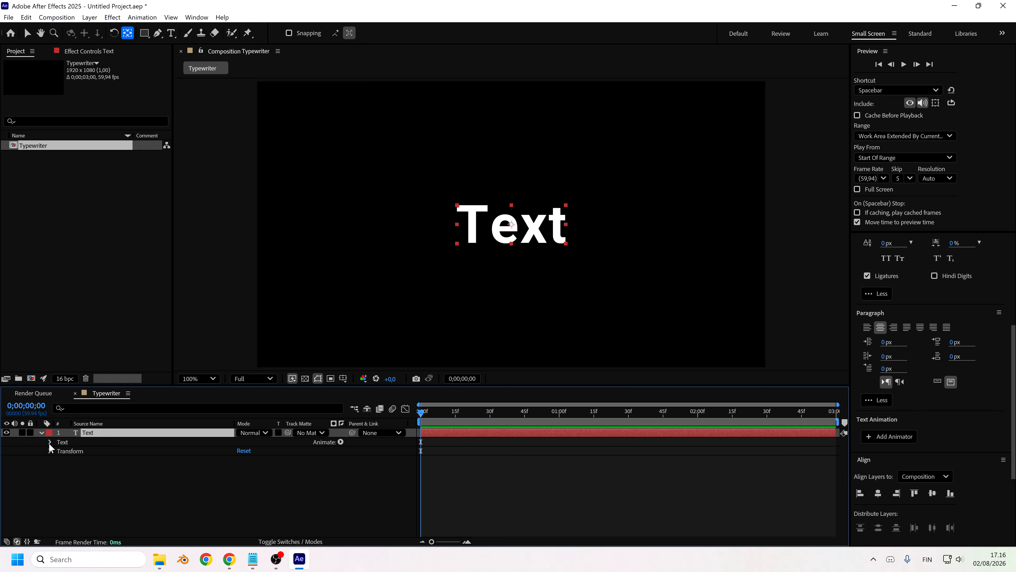
{"action": "left_click", "coordinate": [48, 443]}
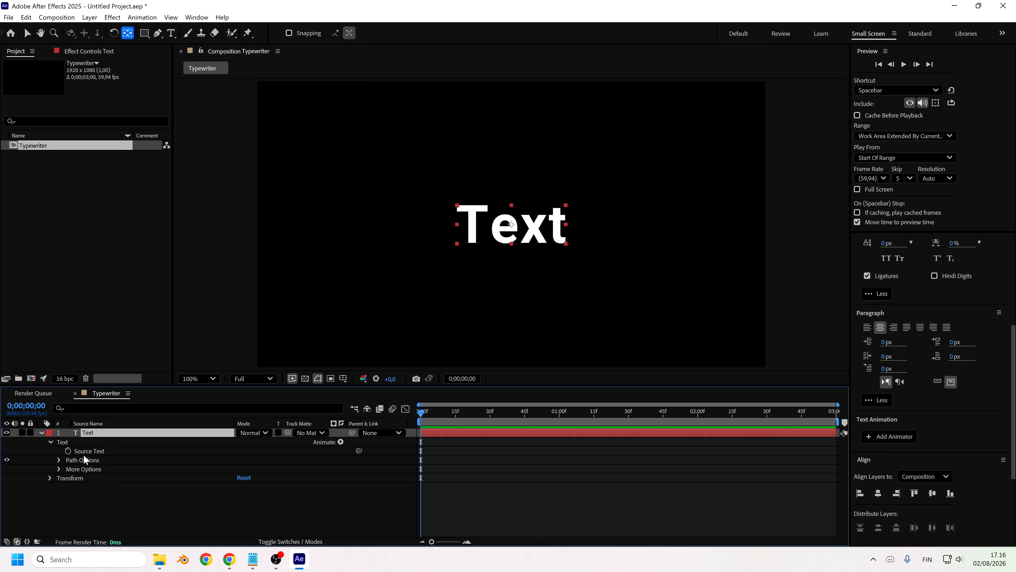
{"action": "left_click", "coordinate": [69, 450], "text": "alt"}
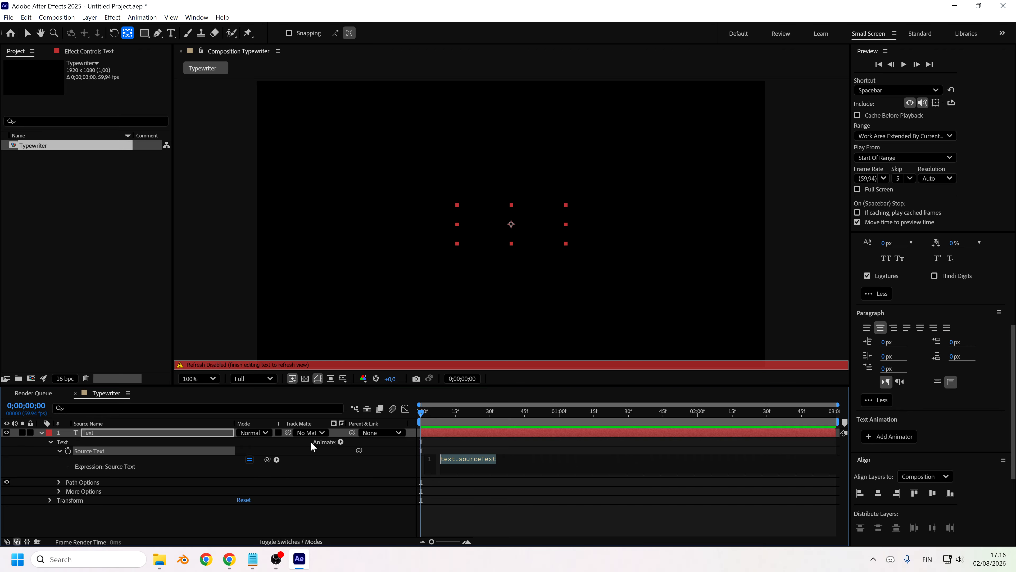
{"action": "type", "text": "thisco"}
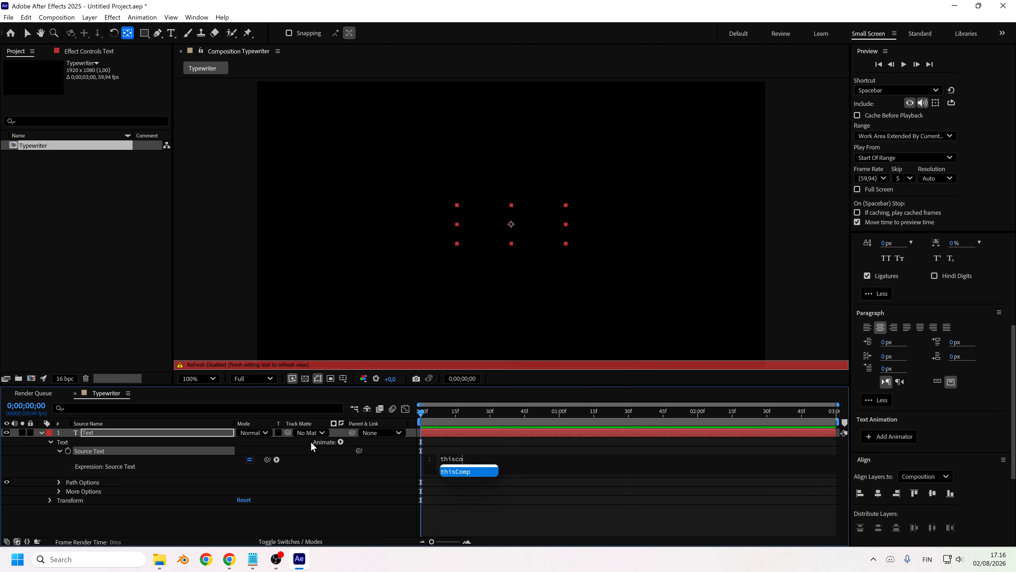
{"action": "key", "text": "Return"}
{"action": "type", "text": ".name"}
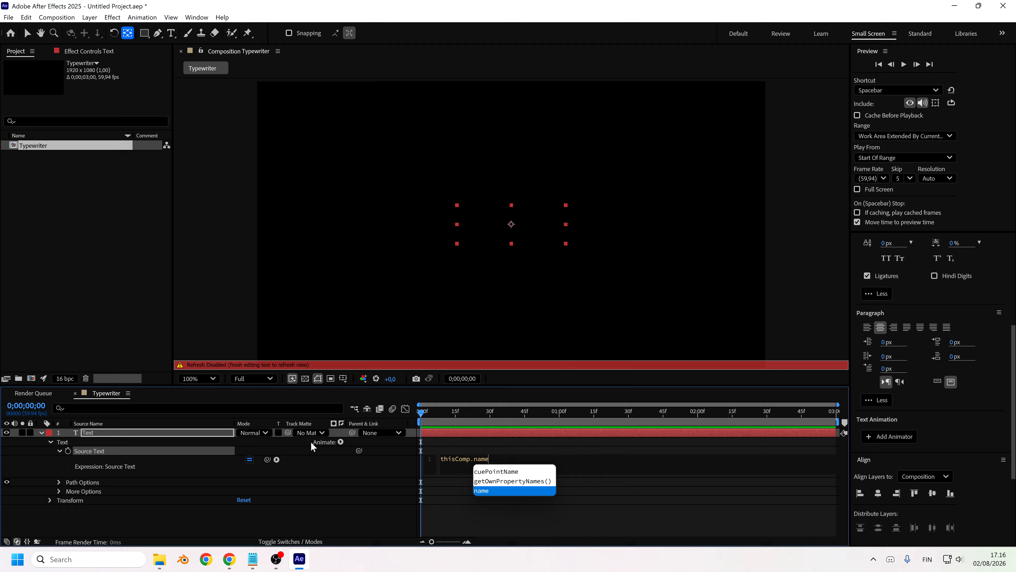
{"action": "key", "text": "KP_Enter"}
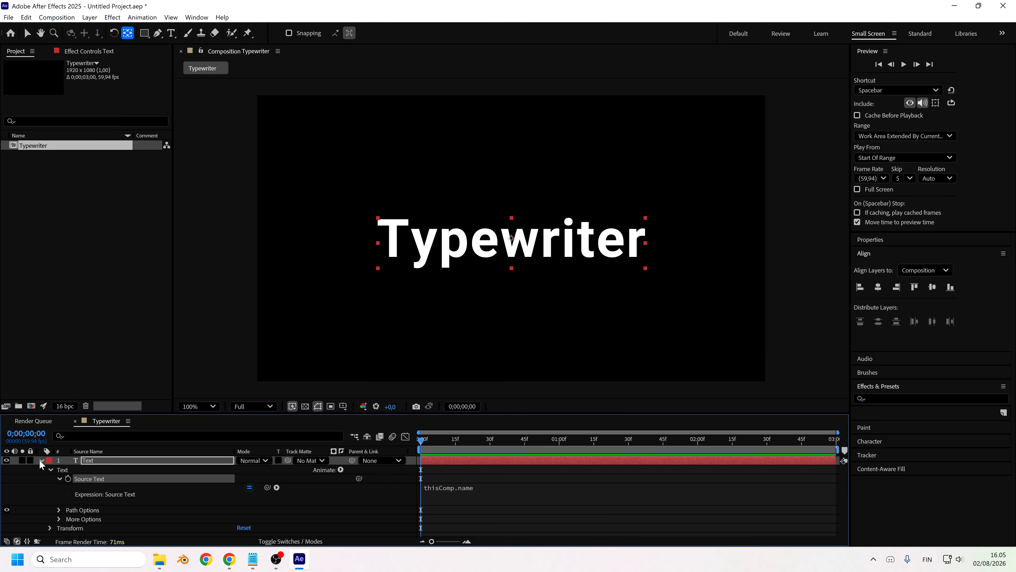
Step: Add an Opacity text animator to the text layer and set its opacity to 0%
{"action": "left_click", "coordinate": [40, 460]}
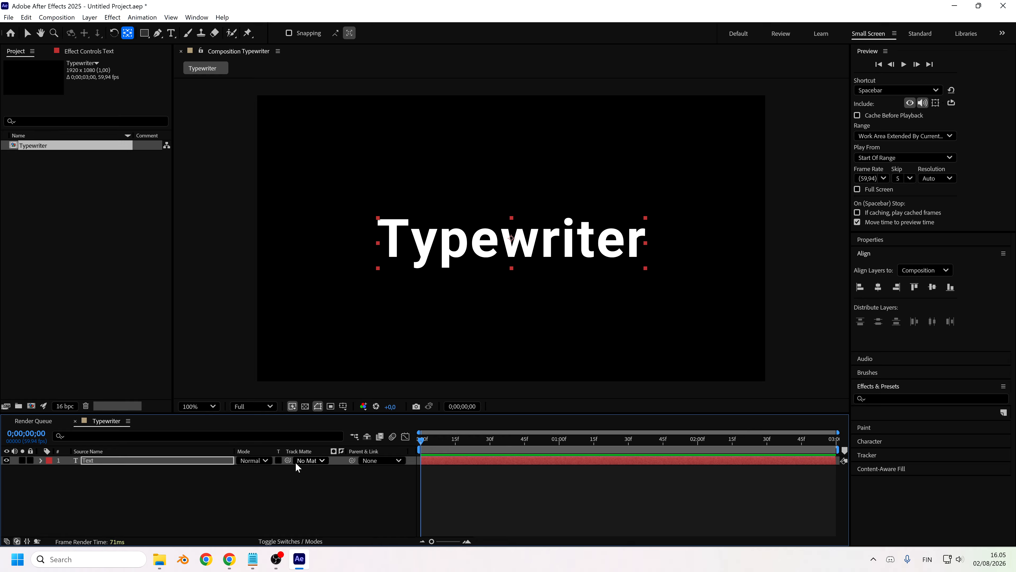
{"action": "left_click", "coordinate": [40, 460]}
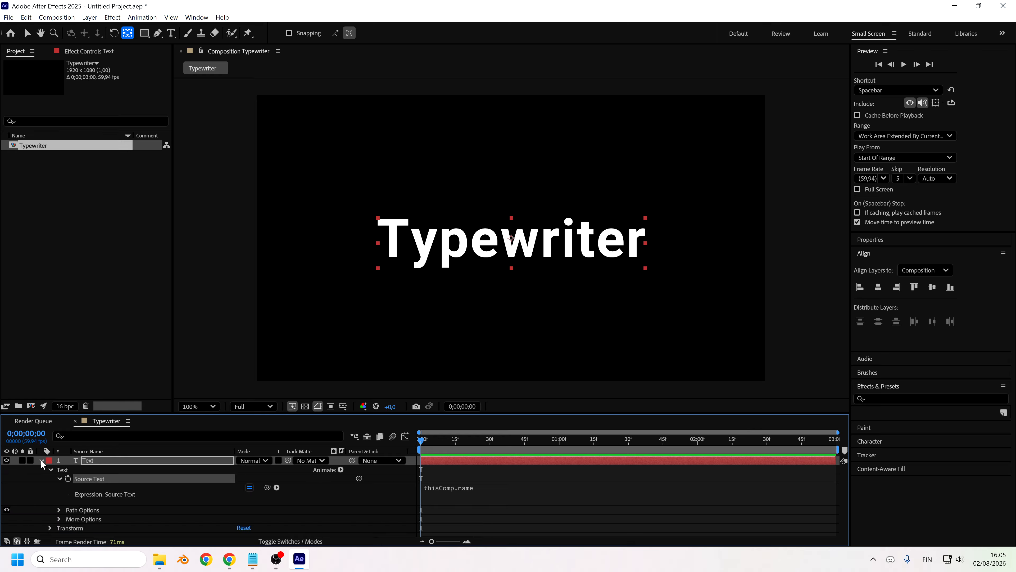
{"action": "left_click", "coordinate": [60, 478]}
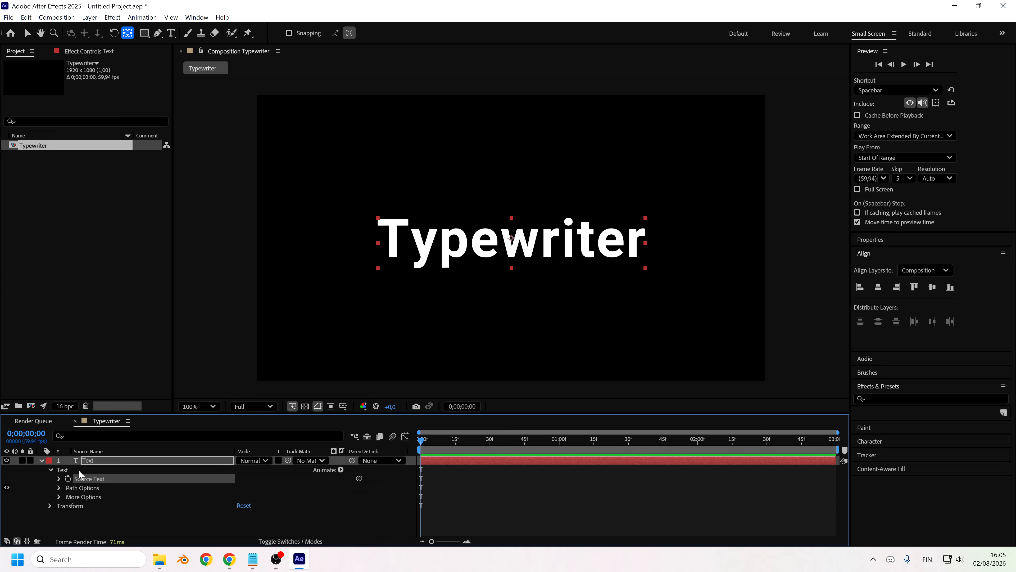
{"action": "left_click", "coordinate": [341, 469]}
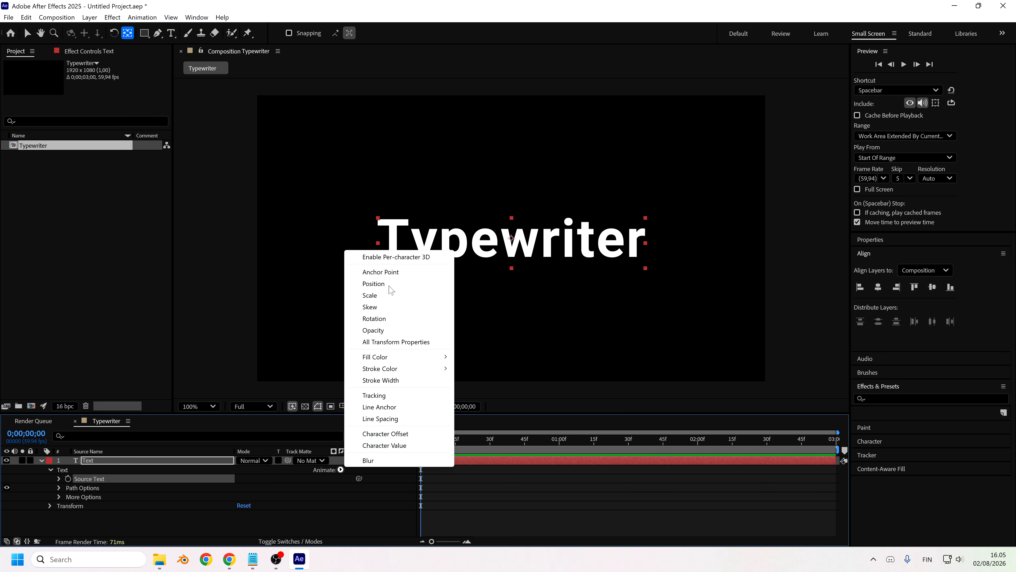
{"action": "left_click", "coordinate": [389, 330]}
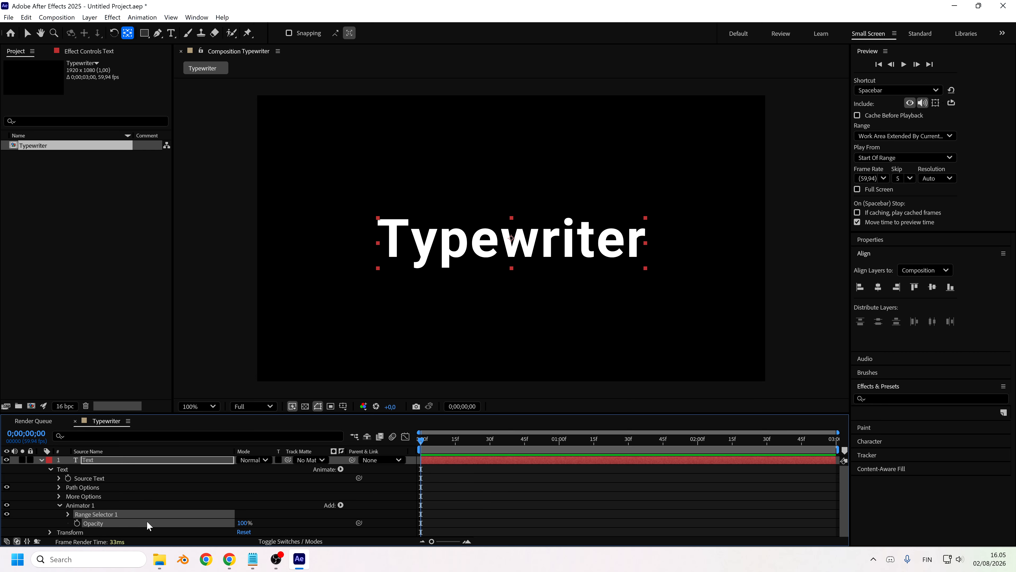
{"action": "left_click", "coordinate": [255, 512]}
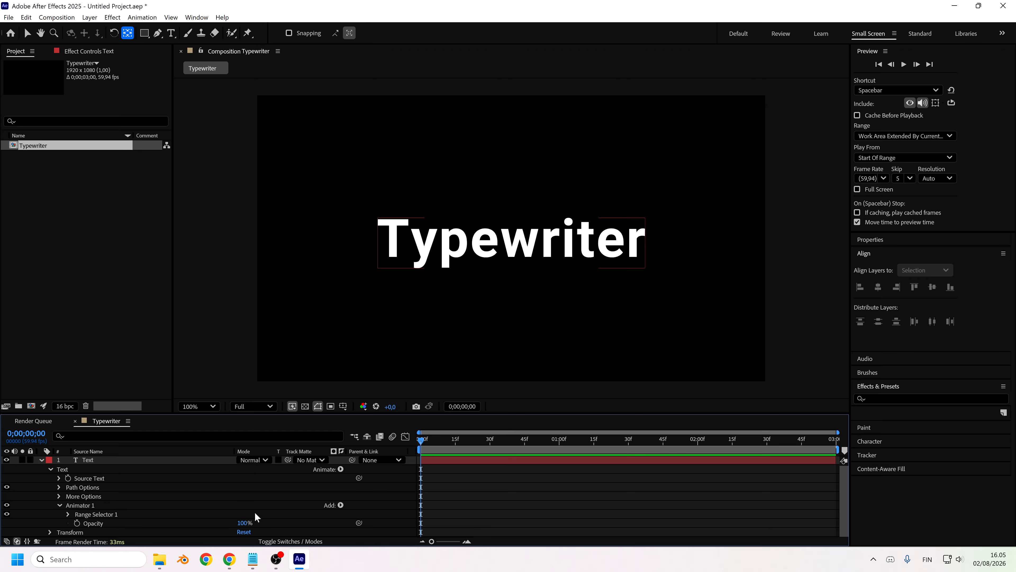
{"action": "left_click", "coordinate": [244, 523]}
{"action": "type", "text": "0"}
{"action": "key", "text": "Return"}
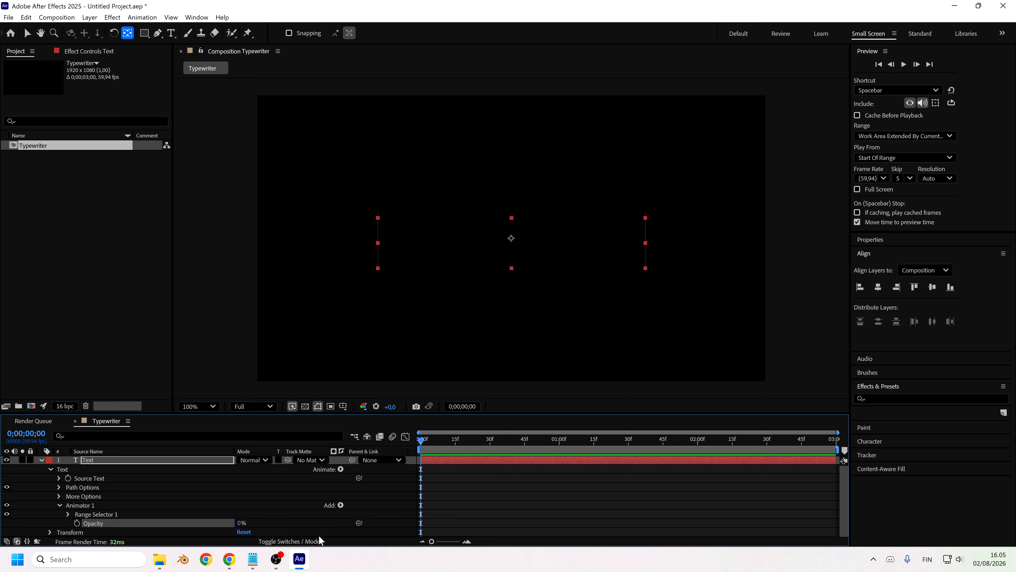
Step: Try out the Start value of Range Selector 1, return it to 0%, and set Offset to 100%
{"action": "left_click", "coordinate": [67, 514]}
{"action": "scroll", "coordinate": [156, 499], "scroll_direction": "down", "scroll_amount": 2}
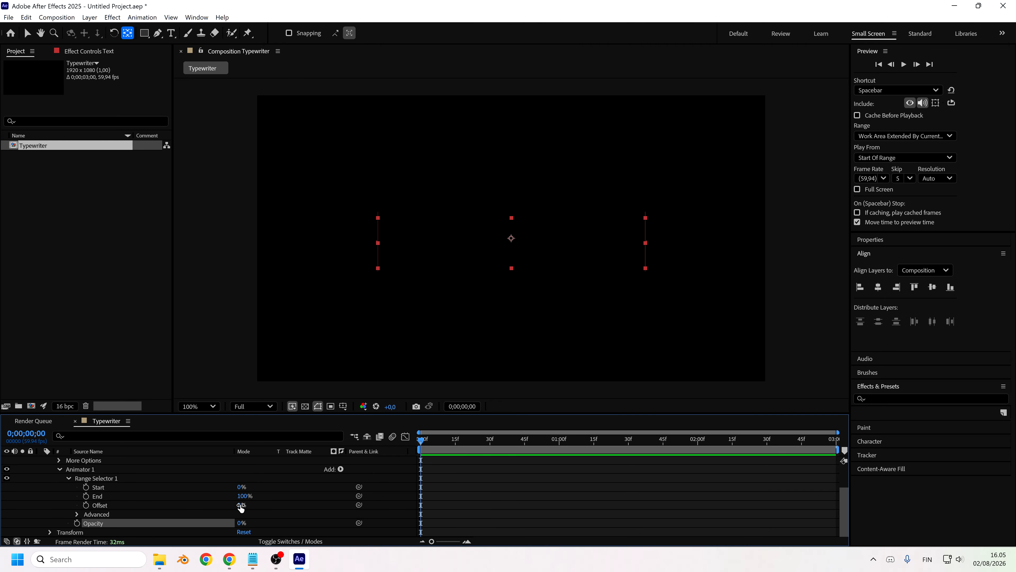
{"action": "left_click_drag", "start_coordinate": [241, 508], "coordinate": [257, 489]}
{"action": "left_click", "coordinate": [128, 488]}
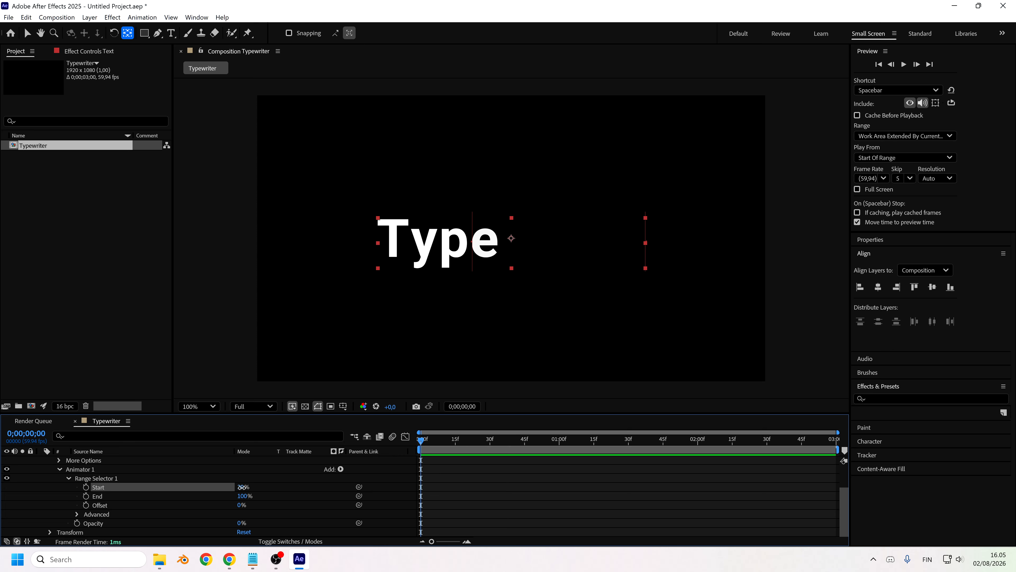
{"action": "left_click_drag", "start_coordinate": [241, 487], "coordinate": [200, 488]}
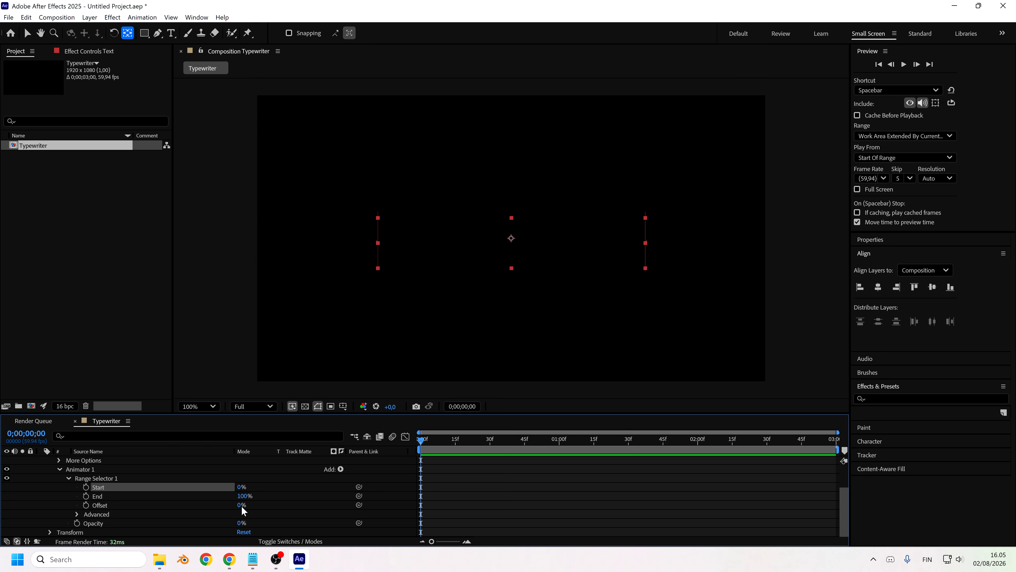
{"action": "mouse_move", "coordinate": [242, 506]}
{"action": "left_mouse_down"}
{"action": "mouse_move", "coordinate": [197, 514]}
{"action": "mouse_move", "coordinate": [255, 511]}
{"action": "left_mouse_up"}
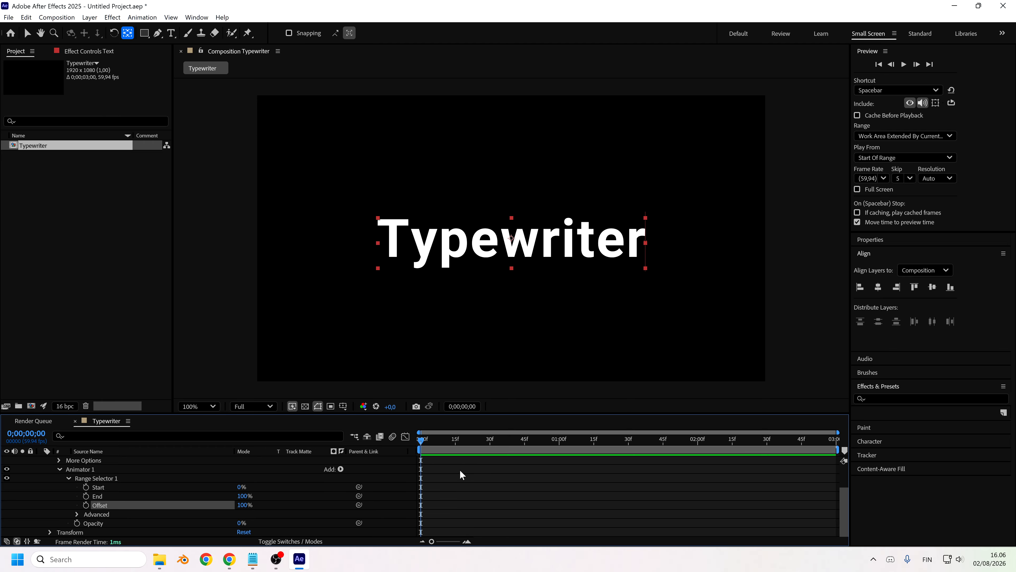
{"action": "left_click", "coordinate": [76, 514]}
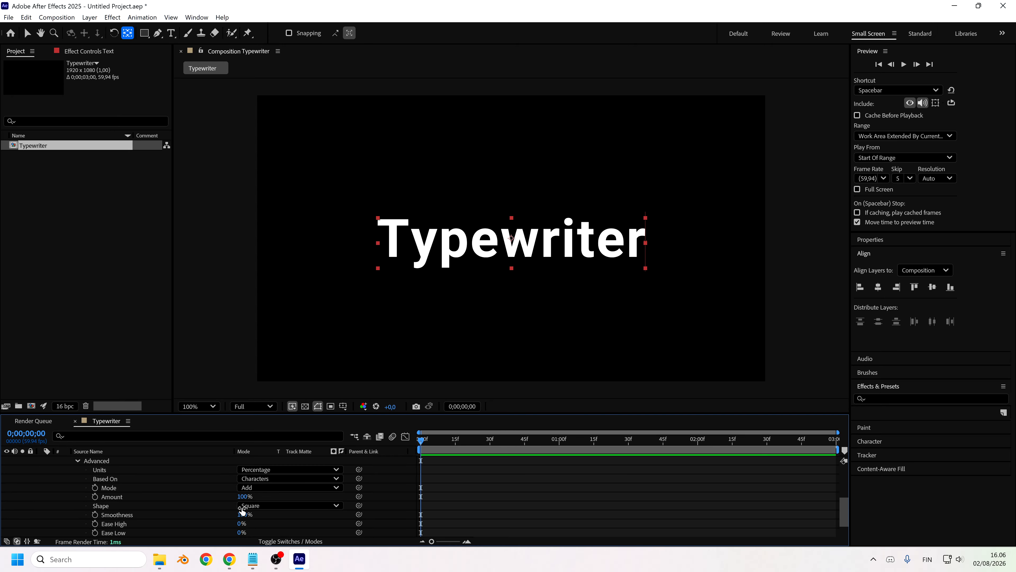
{"action": "left_click", "coordinate": [268, 506]}
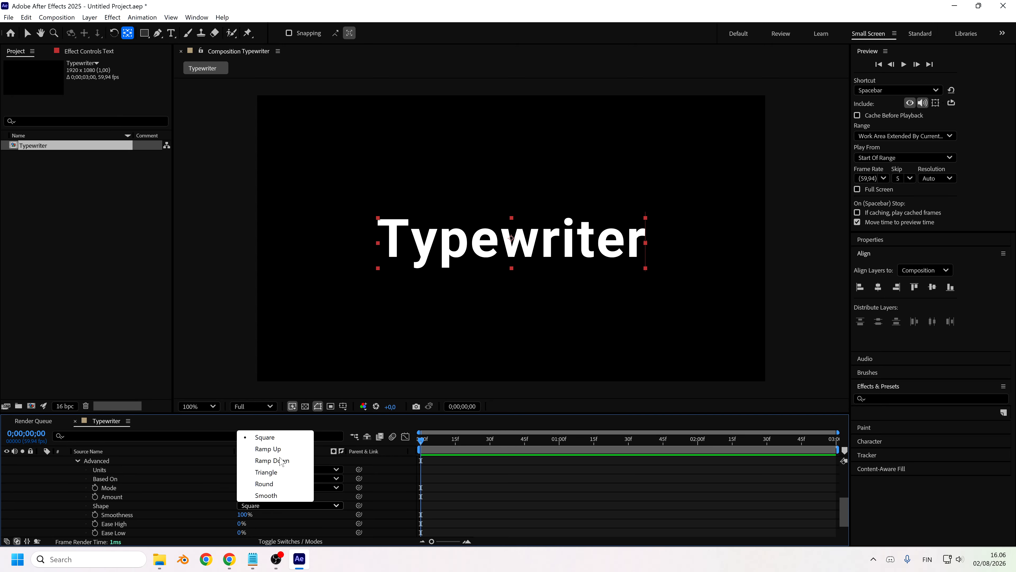
{"action": "left_click", "coordinate": [498, 481]}
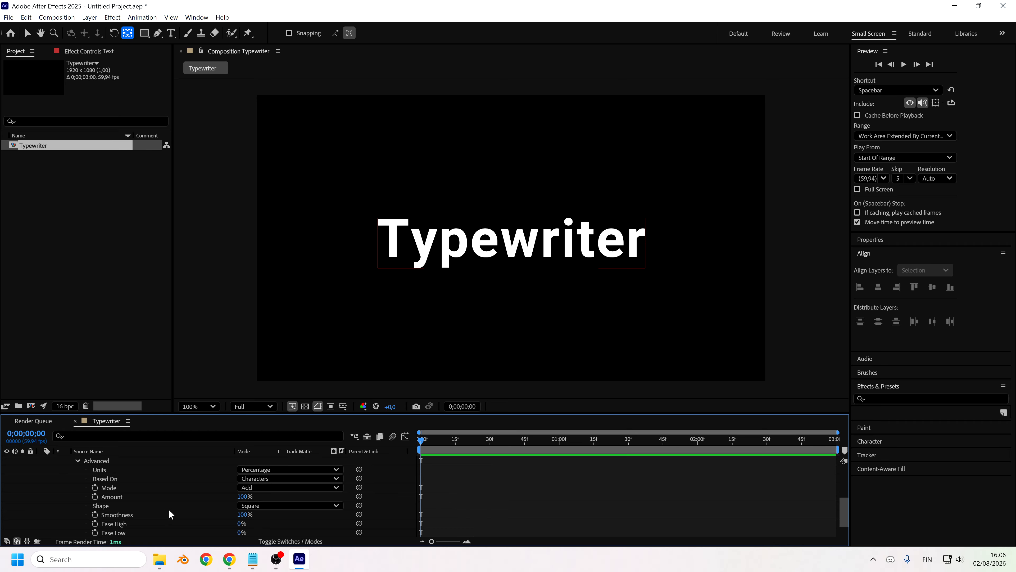
{"action": "scroll", "coordinate": [133, 505], "scroll_direction": "up", "scroll_amount": 1}
{"action": "left_click", "coordinate": [77, 487]}
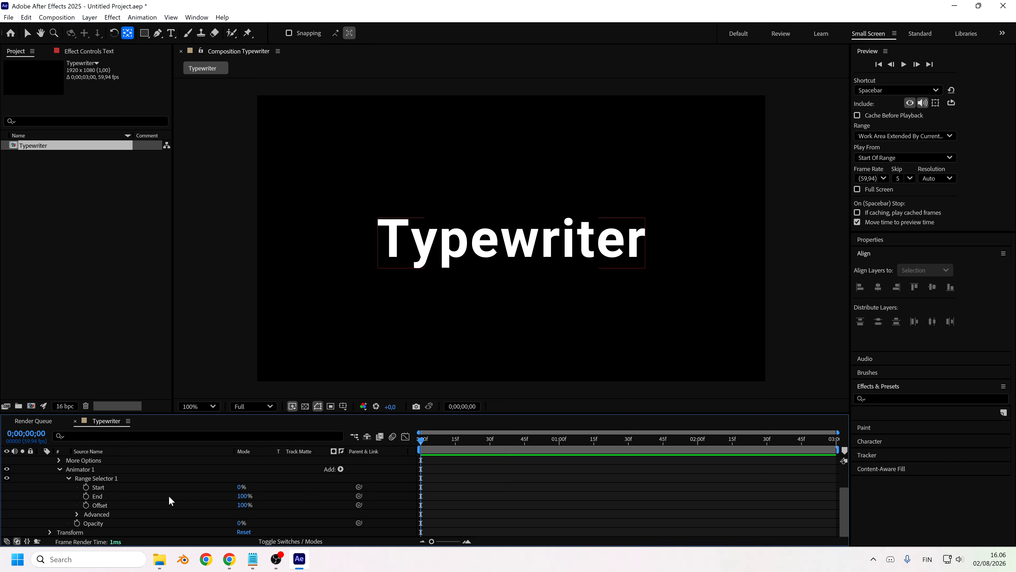
Step: Keyframe the range selector's Offset at 100% at 0;00;01;00 and at 0% at 0;00;00;00
{"action": "left_click", "coordinate": [559, 440]}
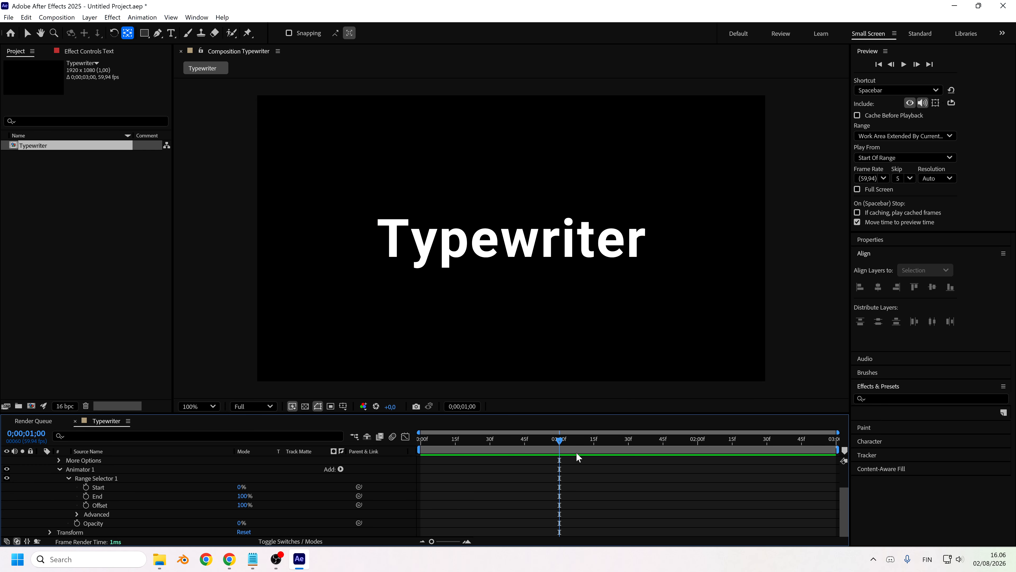
{"action": "left_click", "coordinate": [86, 505]}
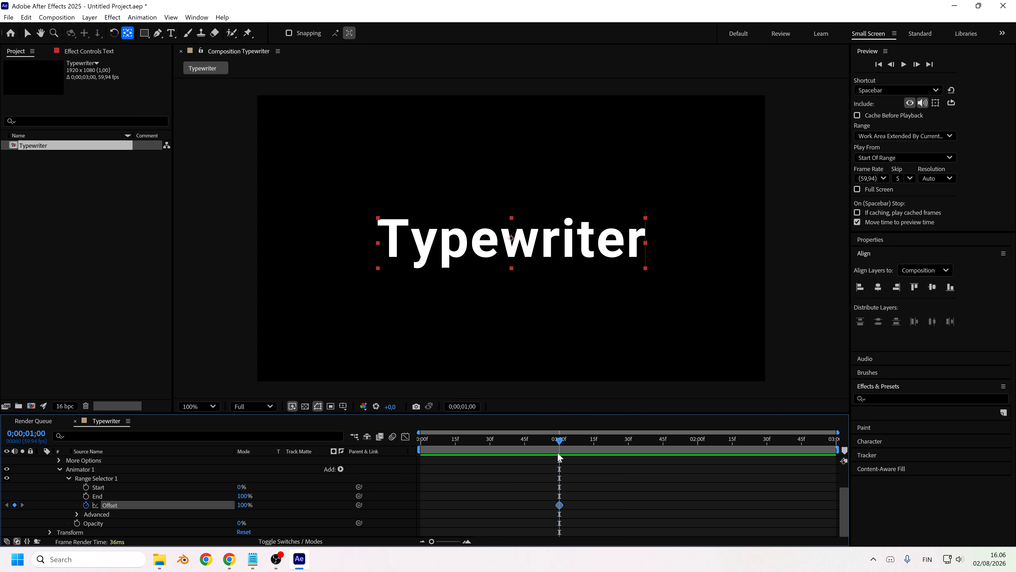
{"action": "left_click_drag", "start_coordinate": [520, 442], "coordinate": [420, 440]}
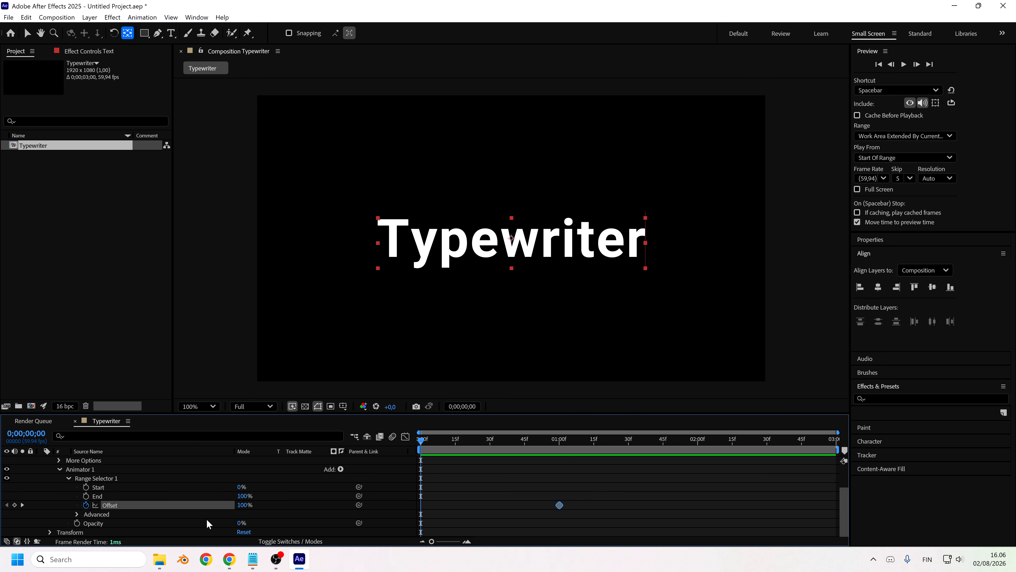
{"action": "left_click", "coordinate": [242, 505]}
{"action": "type", "text": "0"}
{"action": "key", "text": "Return"}
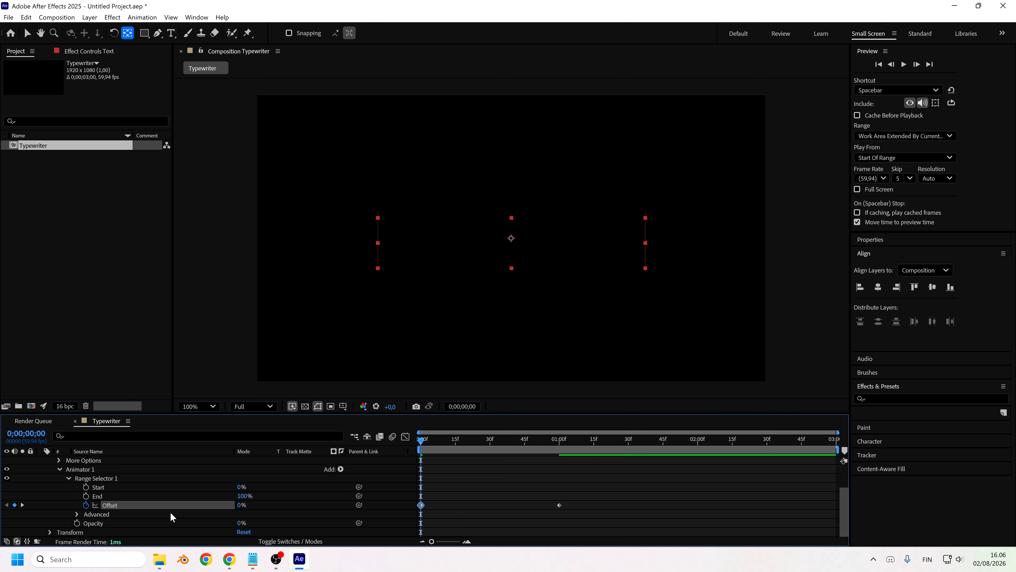
Step: Preview the reveal at frame 38 and set the range selector's advanced Smoothness to 0%
{"action": "left_click_drag", "start_coordinate": [427, 439], "coordinate": [509, 442]}
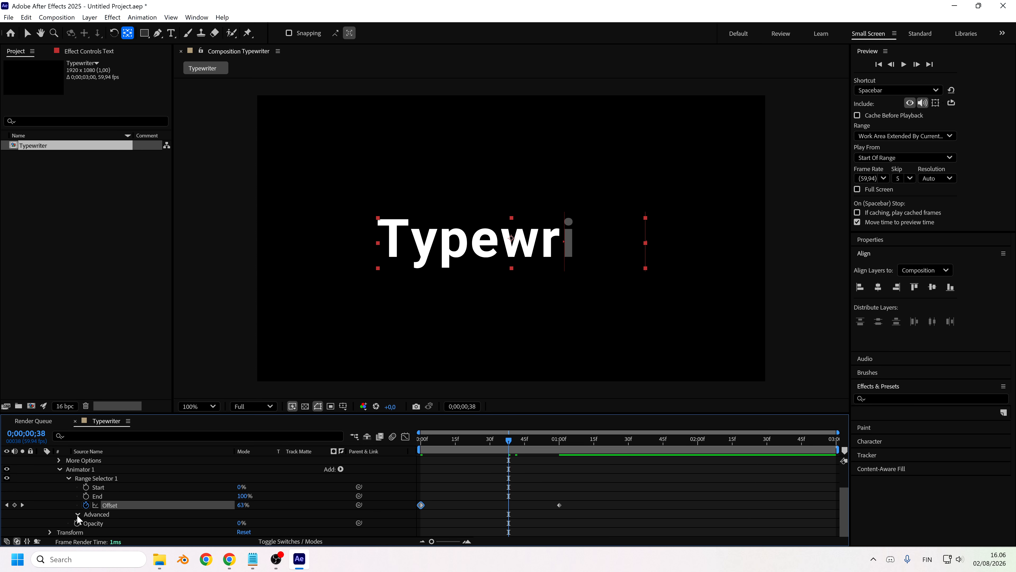
{"action": "left_click", "coordinate": [77, 513]}
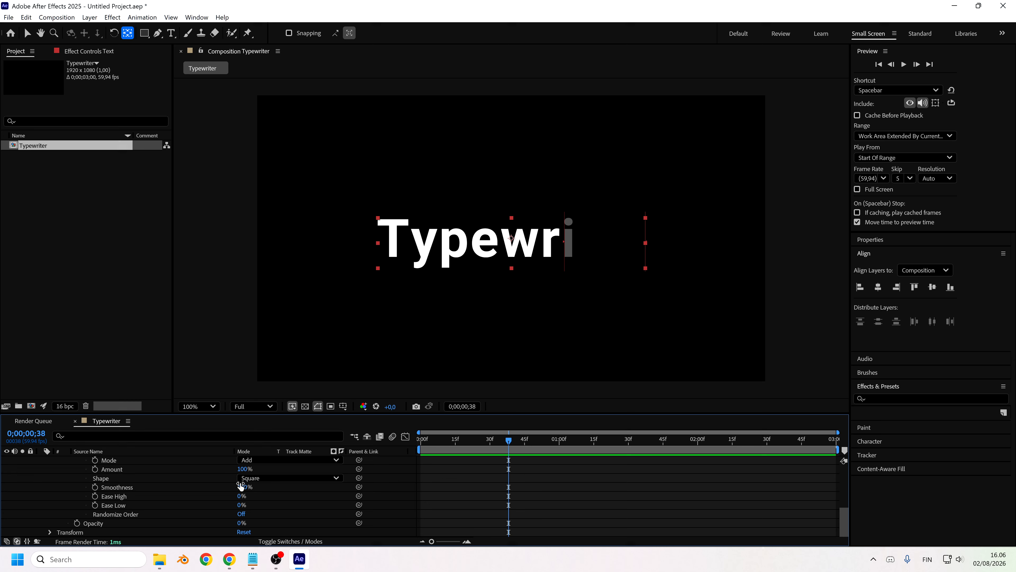
{"action": "scroll", "coordinate": [238, 496], "scroll_direction": "up", "scroll_amount": 1}
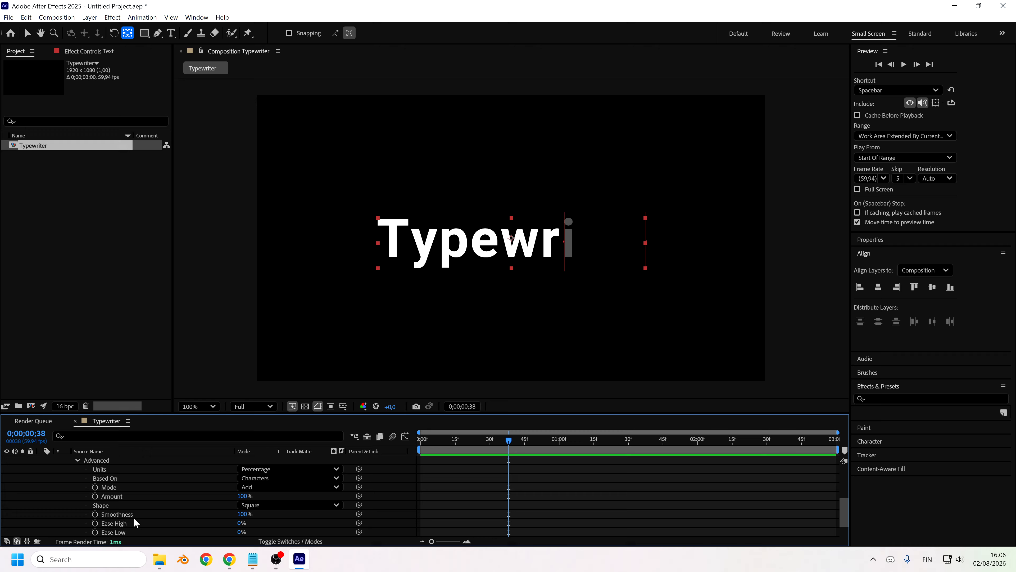
{"action": "left_click", "coordinate": [243, 514]}
{"action": "type", "text": "0"}
{"action": "key", "text": "Return"}
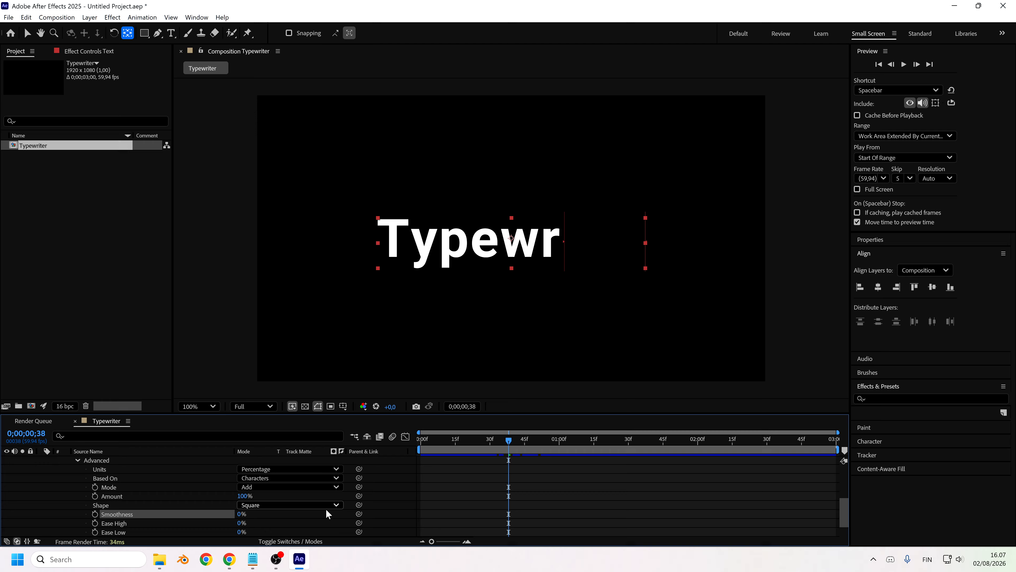
Step: Preview the letter-by-letter reveal at frames 30 and 25 with the range selector's advanced settings collapsed
{"action": "mouse_move", "coordinate": [495, 442]}
{"action": "left_mouse_down"}
{"action": "mouse_move", "coordinate": [430, 448]}
{"action": "mouse_move", "coordinate": [598, 452]}
{"action": "mouse_move", "coordinate": [489, 453]}
{"action": "left_mouse_up"}
{"action": "scroll", "coordinate": [90, 508], "scroll_direction": "up", "scroll_amount": 3}
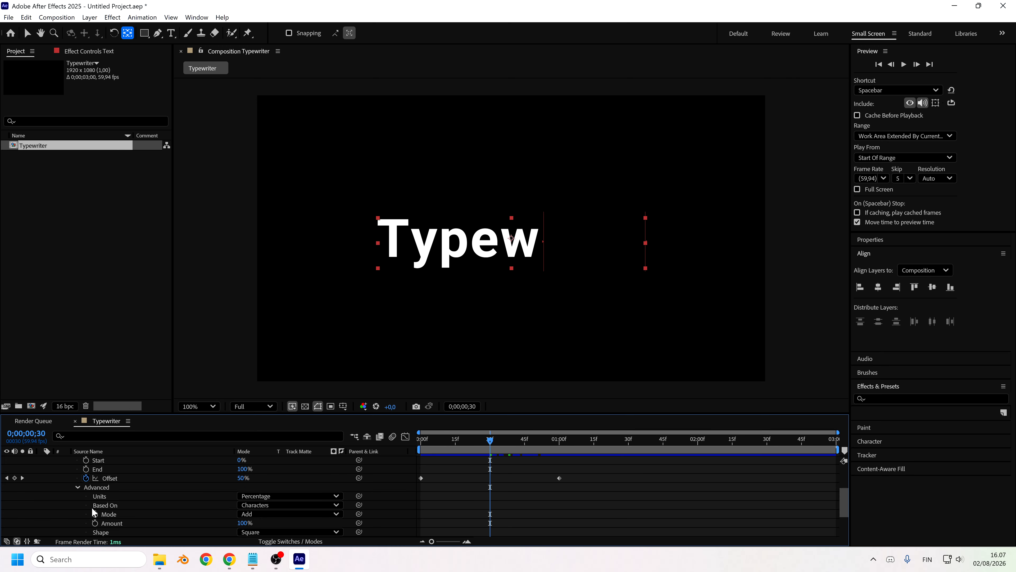
{"action": "left_click", "coordinate": [77, 514]}
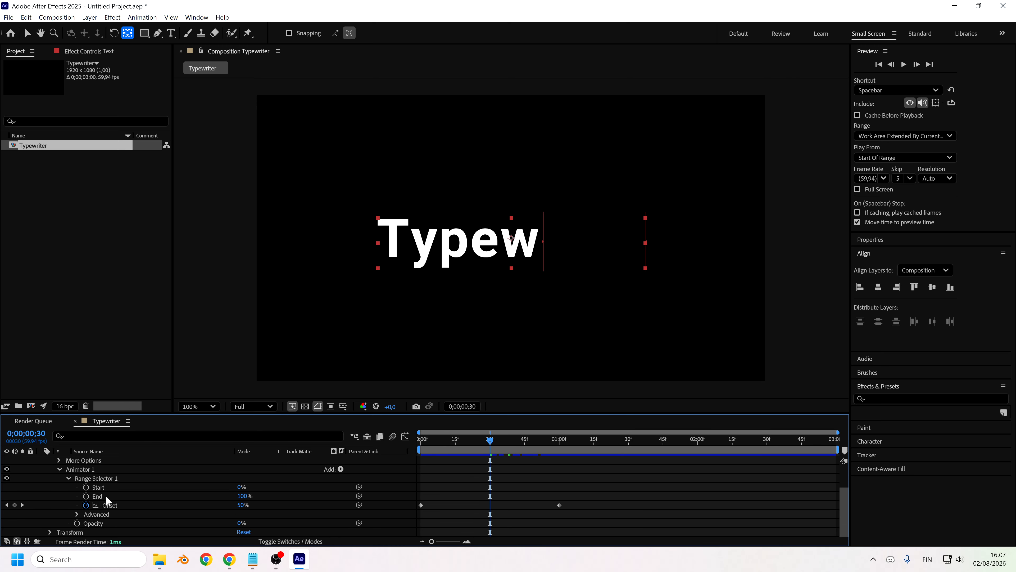
{"action": "left_click_drag", "start_coordinate": [491, 441], "coordinate": [478, 442]}
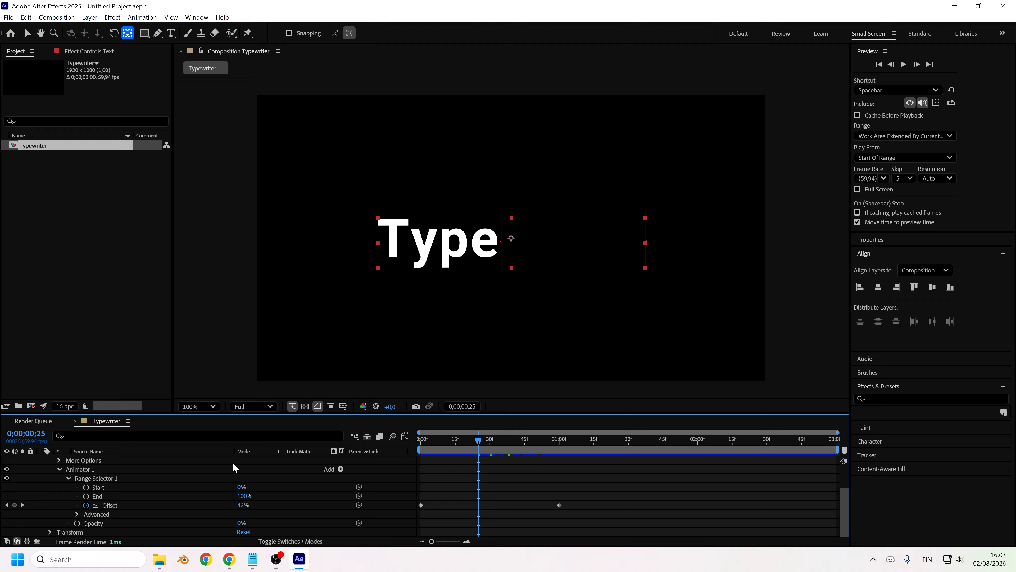
Step: Add a second text animator with the Character Value property to the text layer
{"action": "left_click", "coordinate": [69, 478]}
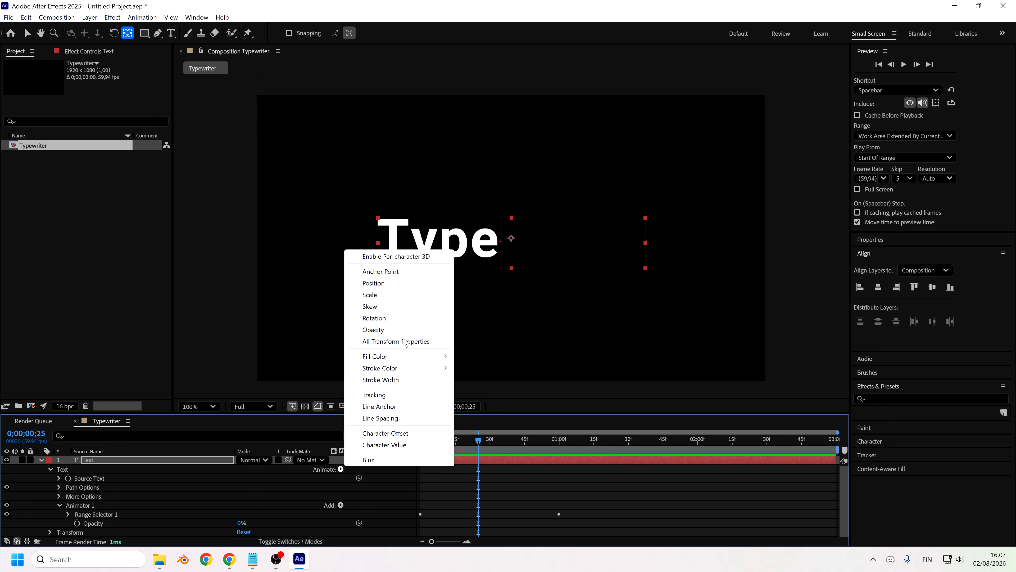
{"action": "left_click", "coordinate": [67, 513]}
{"action": "left_click", "coordinate": [69, 496]}
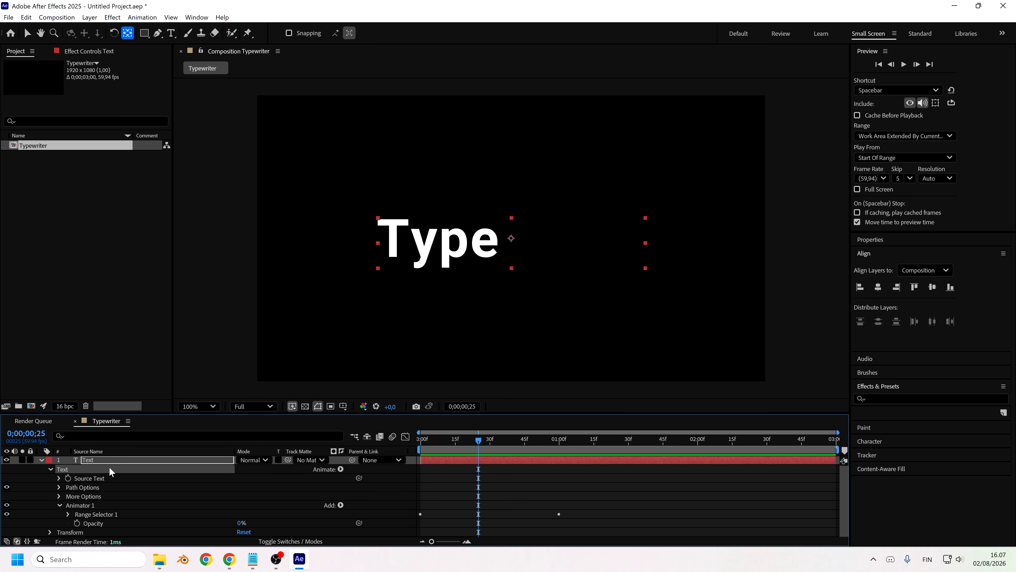
{"action": "left_click", "coordinate": [340, 468]}
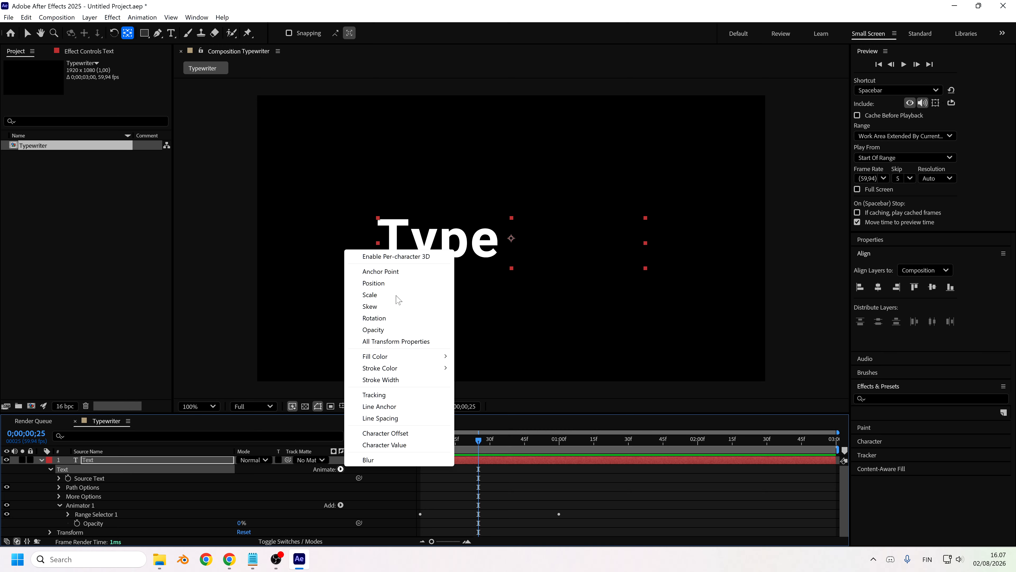
{"action": "left_click", "coordinate": [384, 444]}
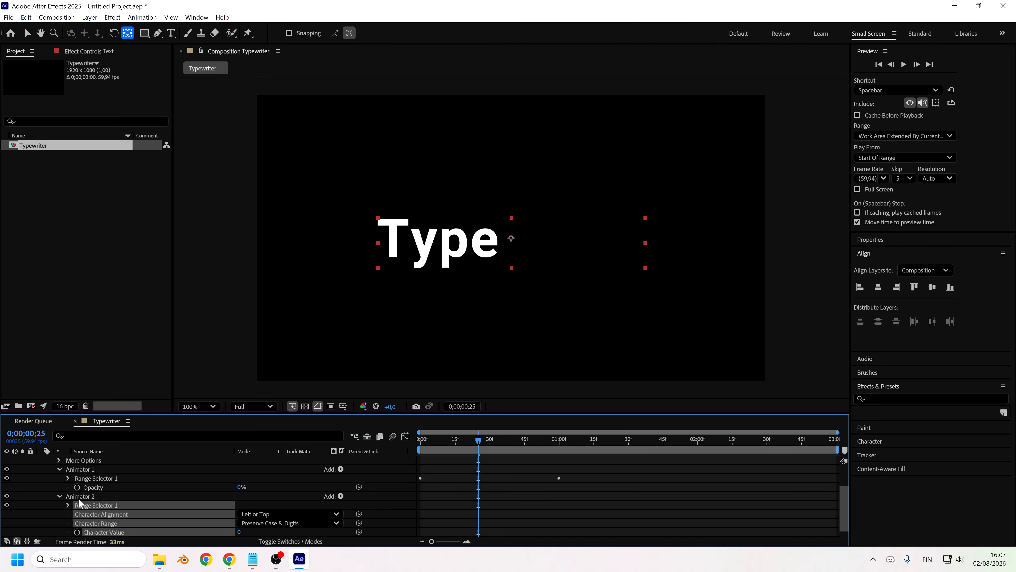
Step: Set the Units of Animator 1's range selector to Index and scrub through the reveal to 0;00;01;03
{"action": "left_click", "coordinate": [68, 478]}
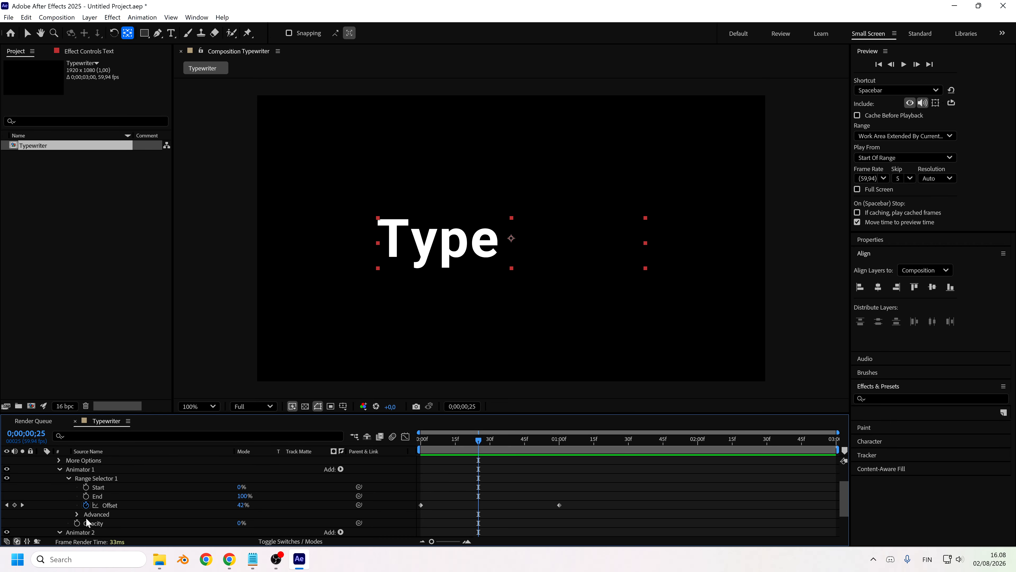
{"action": "left_click", "coordinate": [77, 514]}
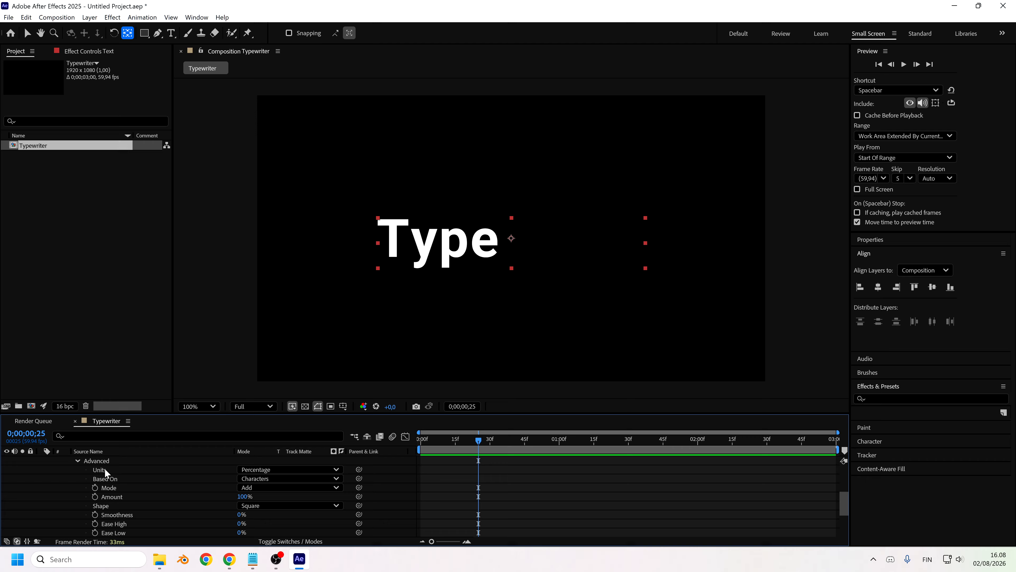
{"action": "left_click", "coordinate": [262, 470]}
{"action": "left_click", "coordinate": [266, 492]}
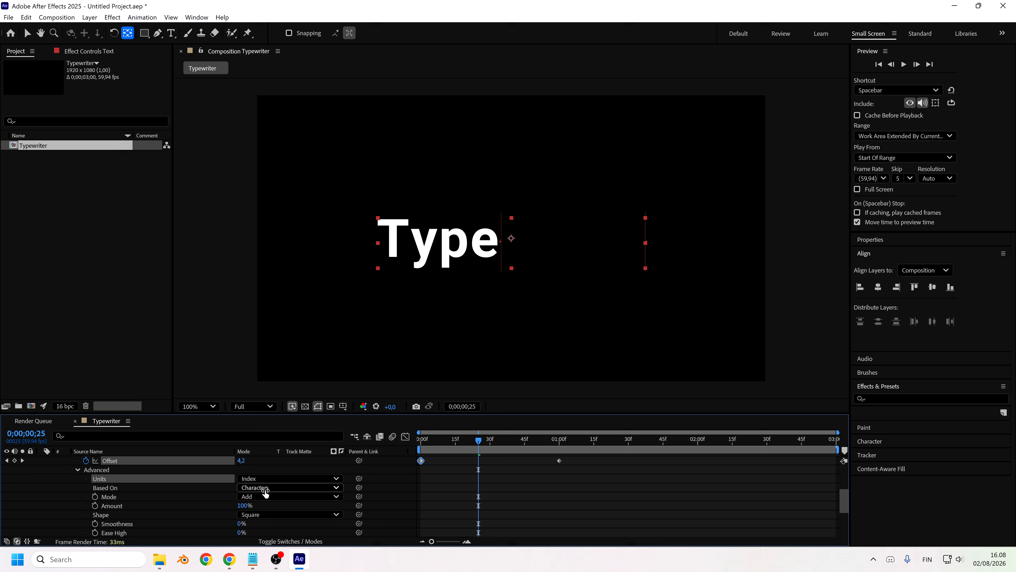
{"action": "scroll", "coordinate": [200, 480], "scroll_direction": "up", "scroll_amount": 1}
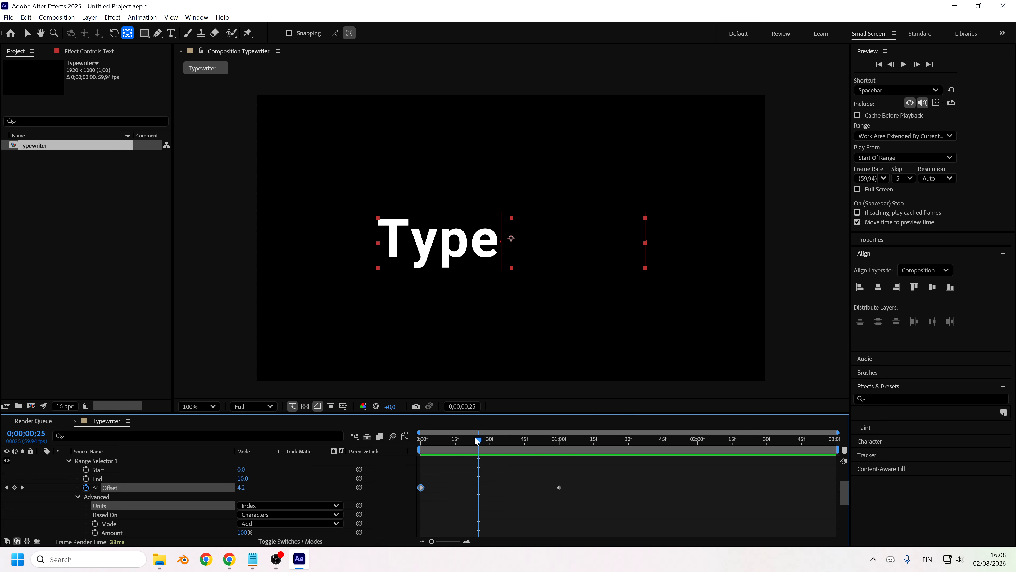
{"action": "mouse_move", "coordinate": [478, 440]}
{"action": "left_mouse_down"}
{"action": "mouse_move", "coordinate": [447, 440]}
{"action": "mouse_move", "coordinate": [458, 441]}
{"action": "left_mouse_up"}
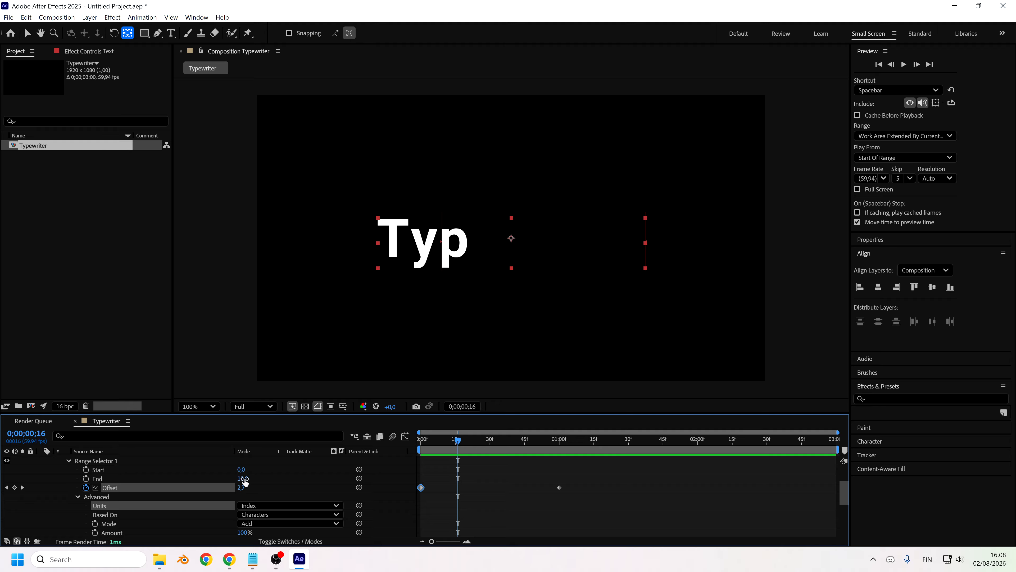
{"action": "left_click_drag", "start_coordinate": [459, 441], "coordinate": [566, 442]}
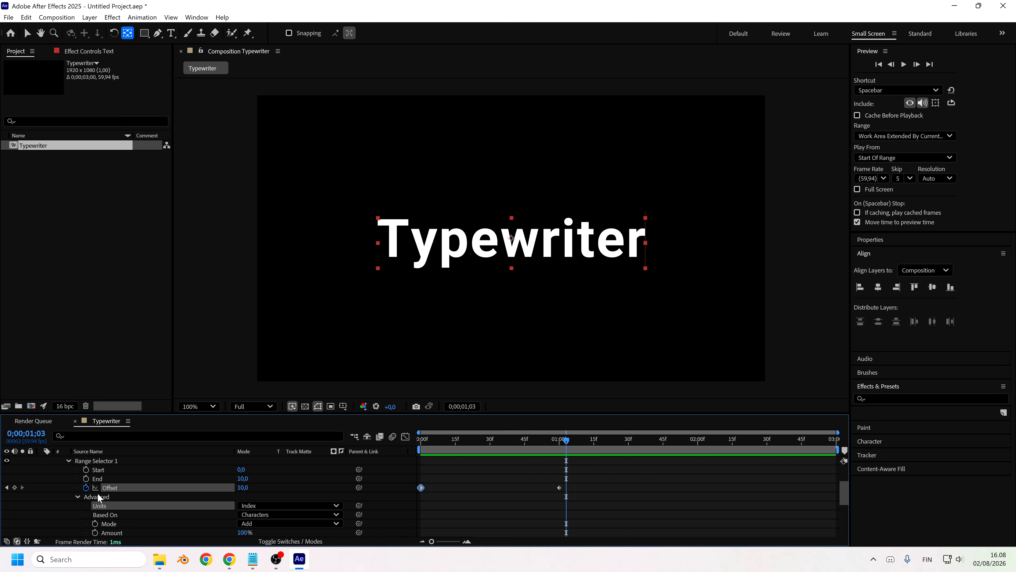
Step: Set Animator 2's Character Value to 95 to replace the letters with underscores
{"action": "scroll", "coordinate": [77, 497], "scroll_direction": "down", "scroll_amount": 1}
{"action": "left_click", "coordinate": [78, 470]}
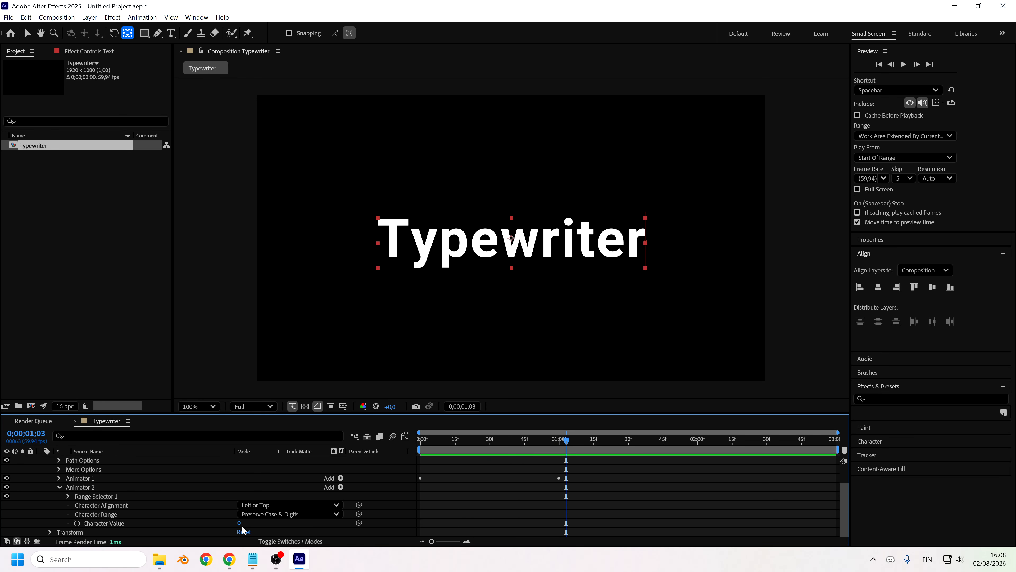
{"action": "left_click_drag", "start_coordinate": [239, 523], "coordinate": [271, 522]}
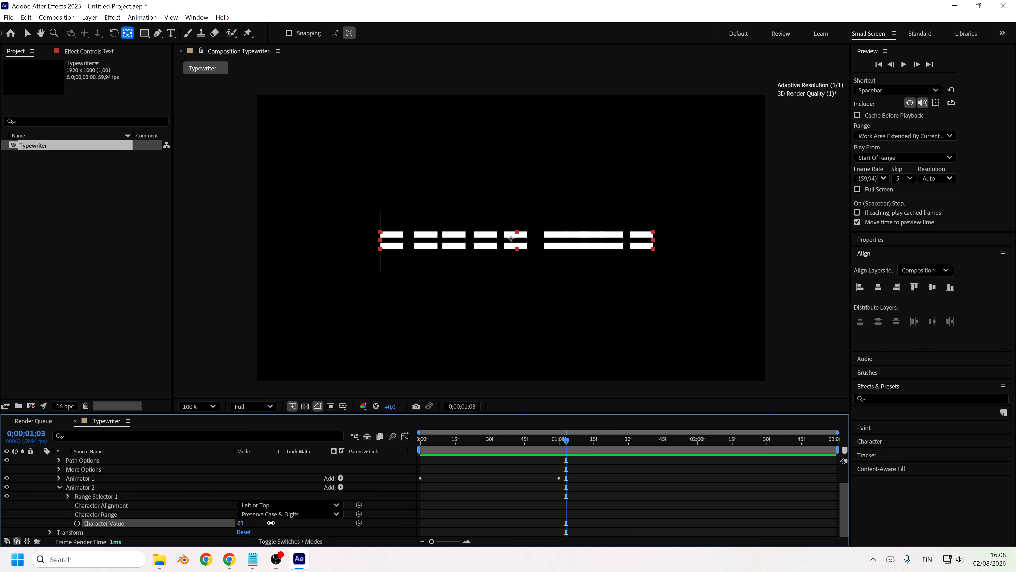
{"action": "left_click", "coordinate": [245, 522]}
{"action": "type", "text": "95"}
{"action": "key", "text": "Return"}
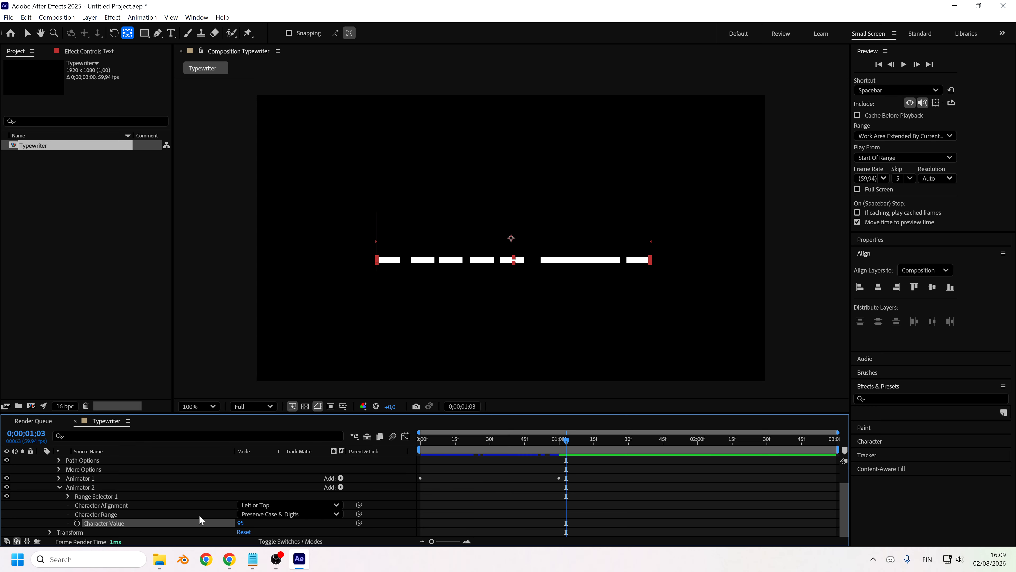
Step: Expand Animator 2's range selector, disable Animator 2 and move the playhead to frame 31
{"action": "left_click", "coordinate": [68, 495]}
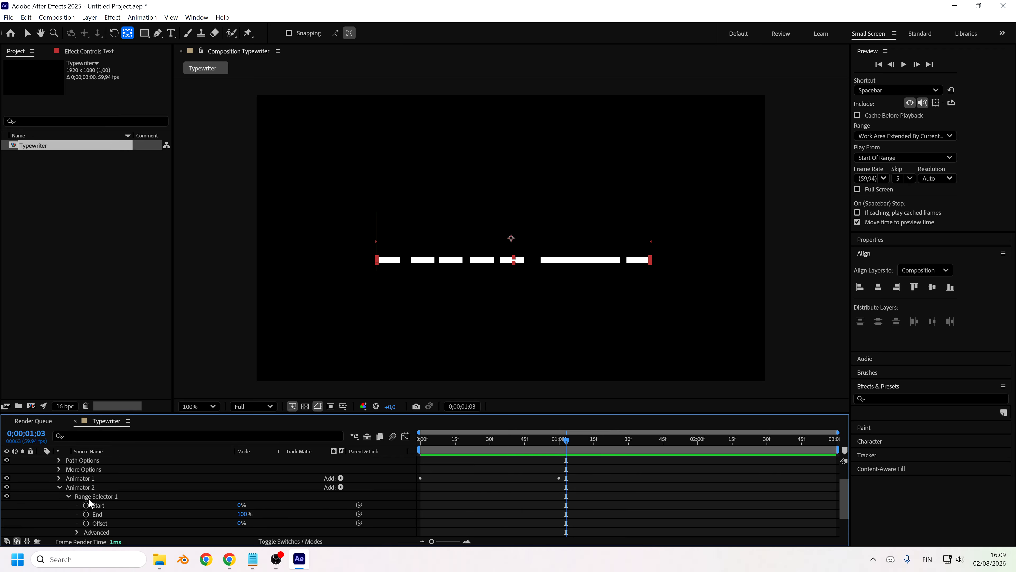
{"action": "left_click", "coordinate": [59, 479]}
{"action": "left_click", "coordinate": [7, 504]}
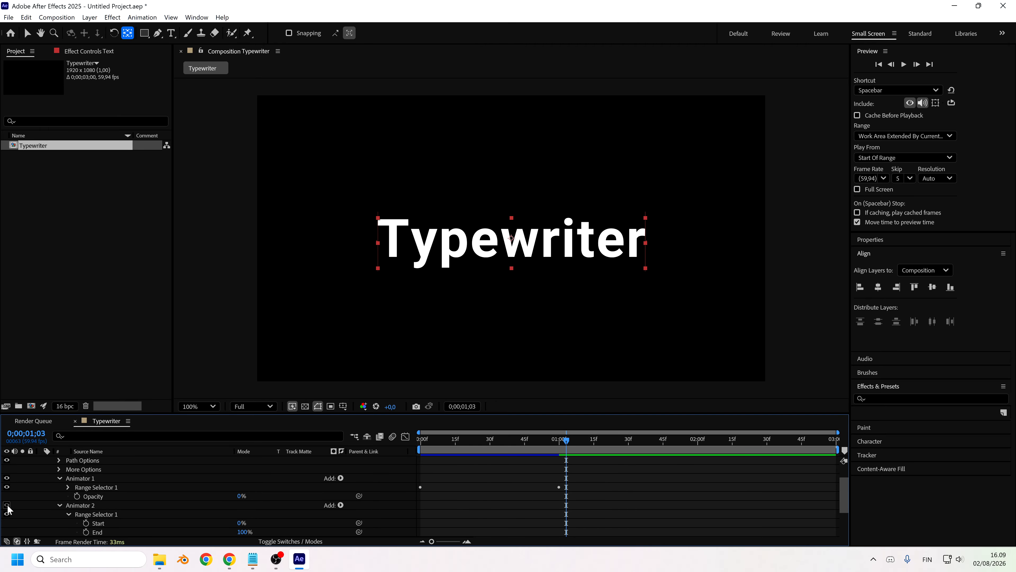
{"action": "left_click", "coordinate": [492, 441]}
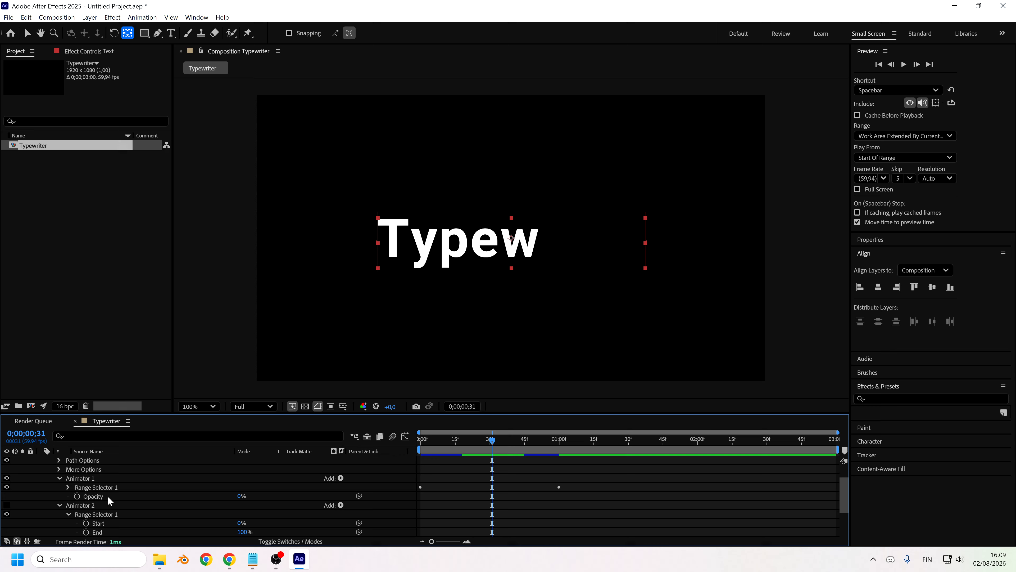
Step: Set the advanced Units of Animator 2's range selector to Index
{"action": "scroll", "coordinate": [143, 504], "scroll_direction": "down", "scroll_amount": 2}
{"action": "scroll", "coordinate": [185, 511], "scroll_direction": "up", "scroll_amount": 2}
{"action": "scroll", "coordinate": [95, 504], "scroll_direction": "down", "scroll_amount": 3}
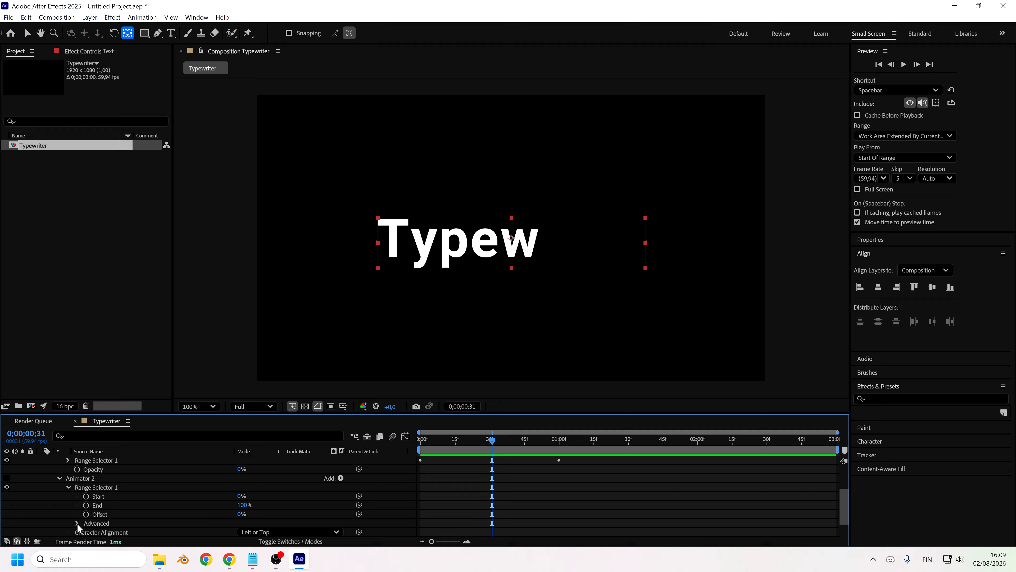
{"action": "left_click", "coordinate": [77, 523]}
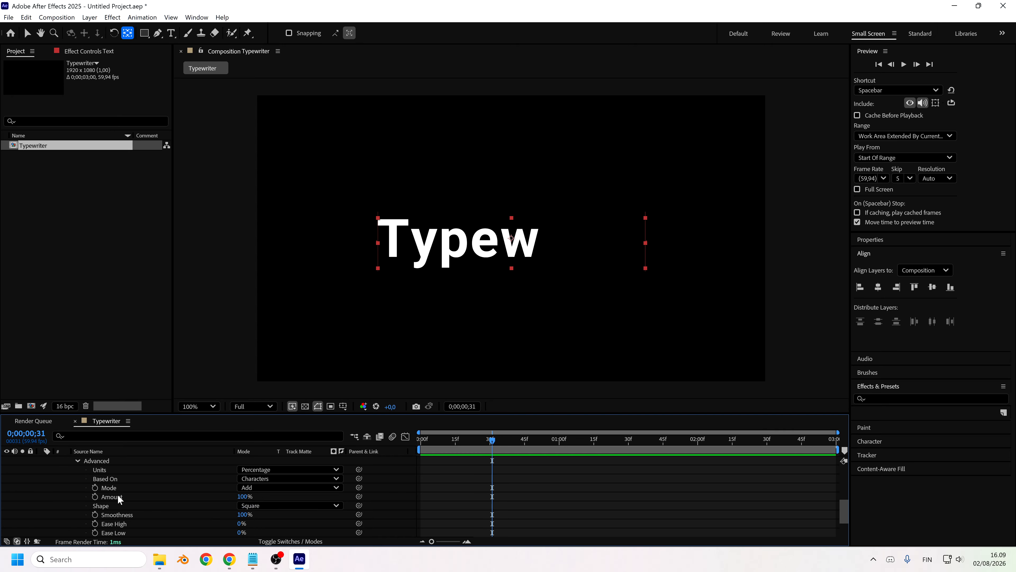
{"action": "left_click", "coordinate": [271, 471]}
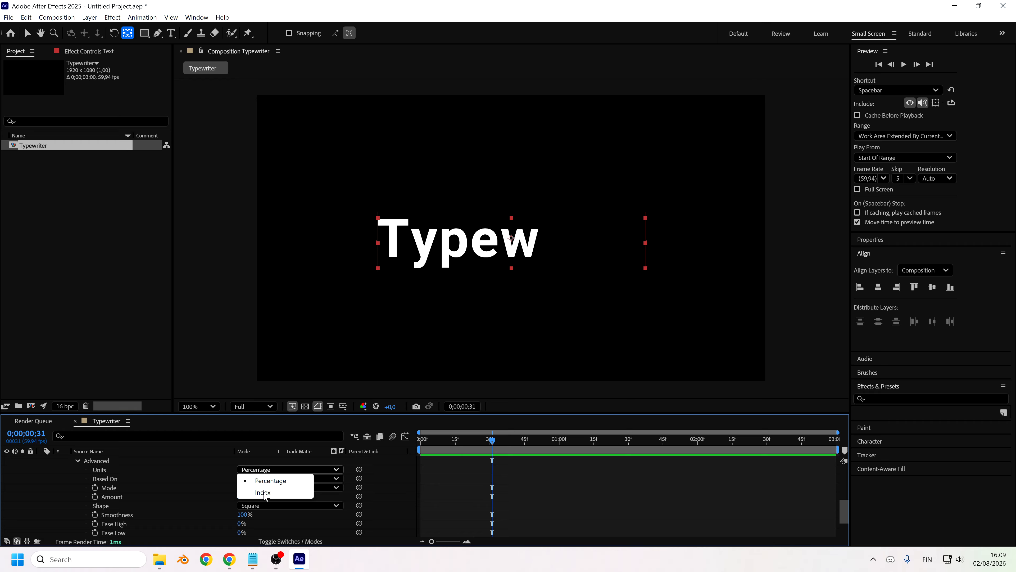
{"action": "left_click", "coordinate": [263, 493]}
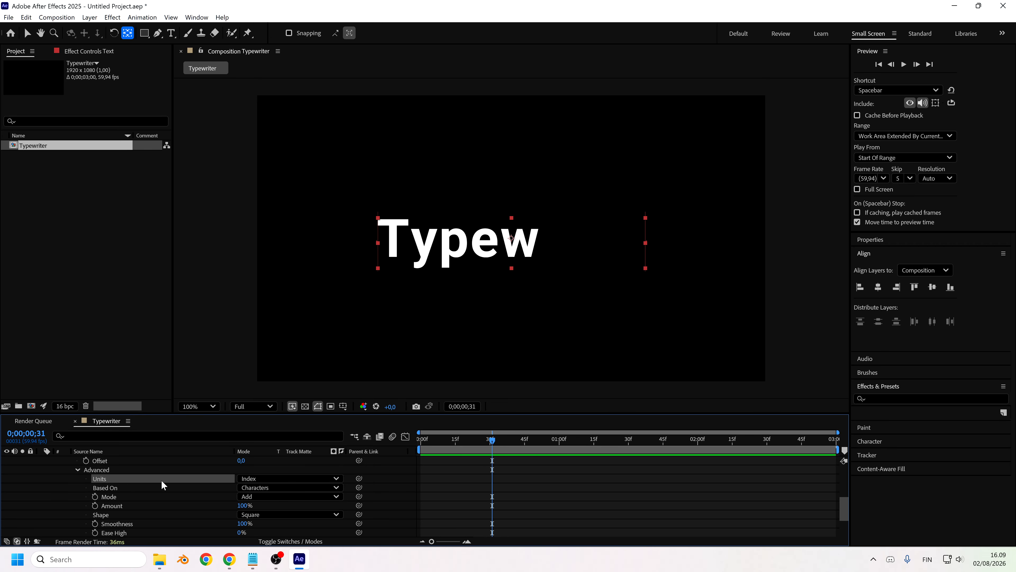
Step: Link the Offset of Animator 2's range selector to Animator 1's Offset and check its expression at frame 32
{"action": "scroll", "coordinate": [147, 490], "scroll_direction": "up", "scroll_amount": 1}
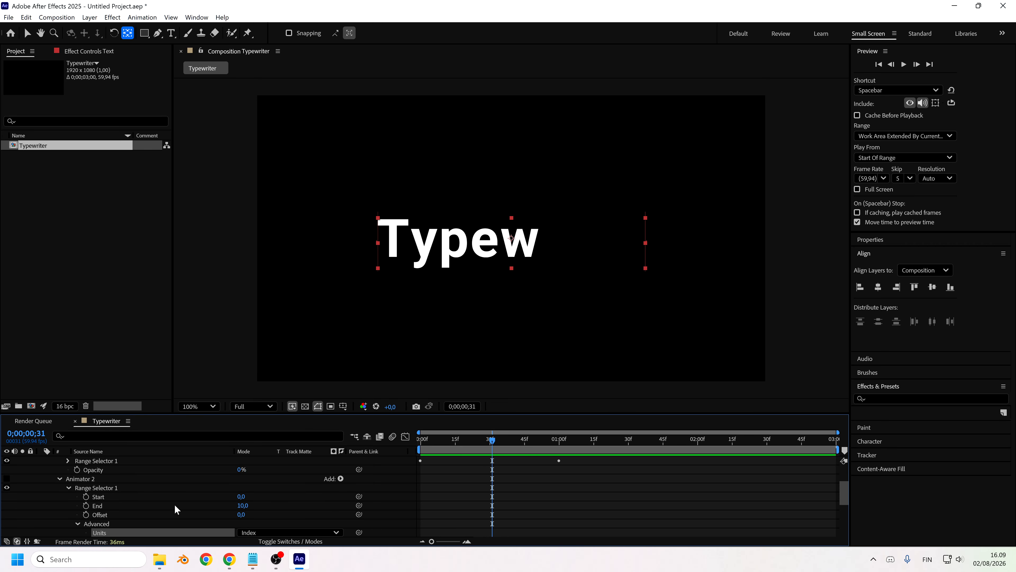
{"action": "scroll", "coordinate": [160, 505], "scroll_direction": "up", "scroll_amount": 2}
{"action": "scroll", "coordinate": [142, 500], "scroll_direction": "up", "scroll_amount": 1}
{"action": "left_click", "coordinate": [68, 487]}
{"action": "scroll", "coordinate": [106, 475], "scroll_direction": "down", "scroll_amount": 1}
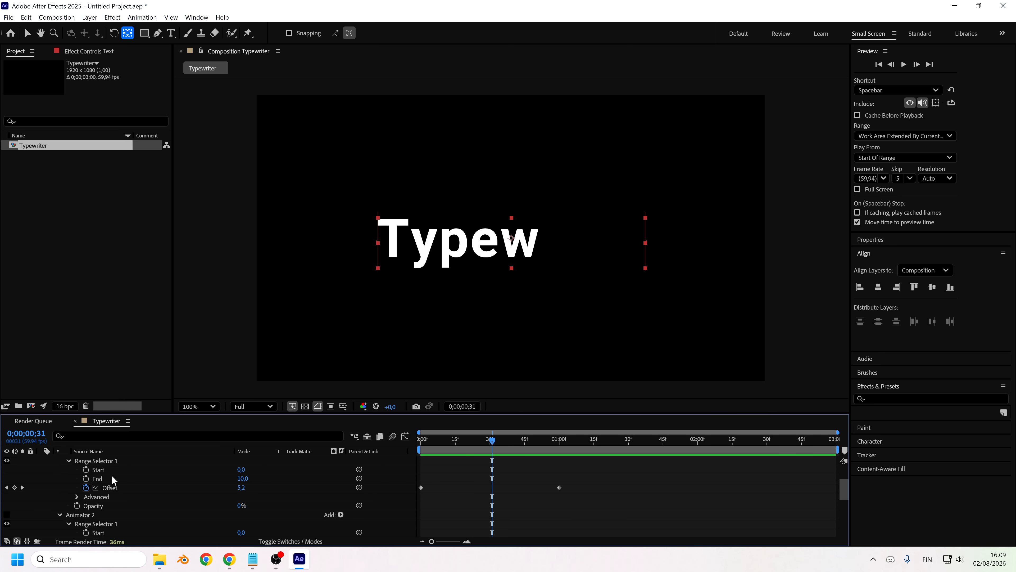
{"action": "scroll", "coordinate": [358, 520], "scroll_direction": "down", "scroll_amount": 1}
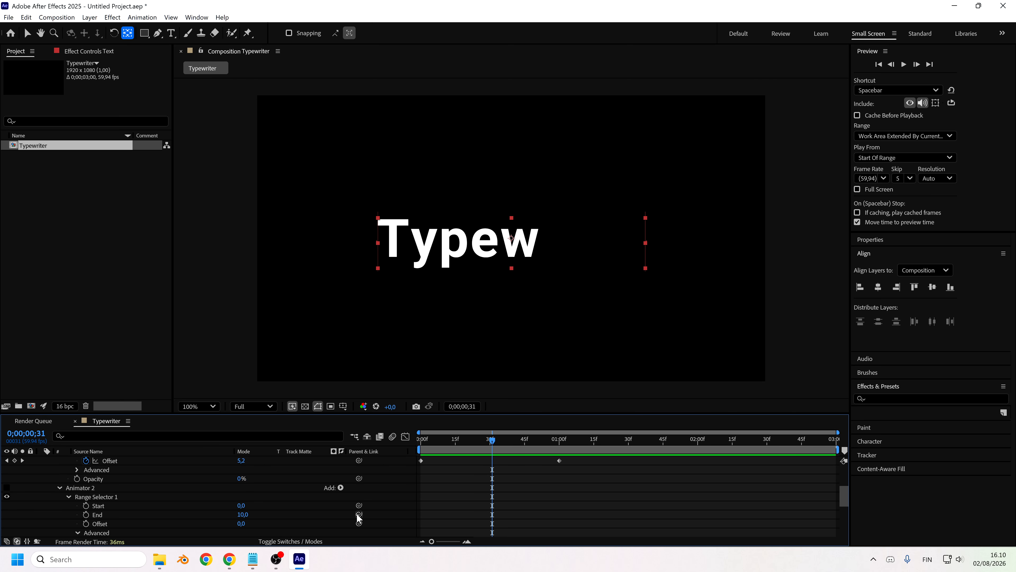
{"action": "left_click_drag", "start_coordinate": [358, 524], "coordinate": [142, 465]}
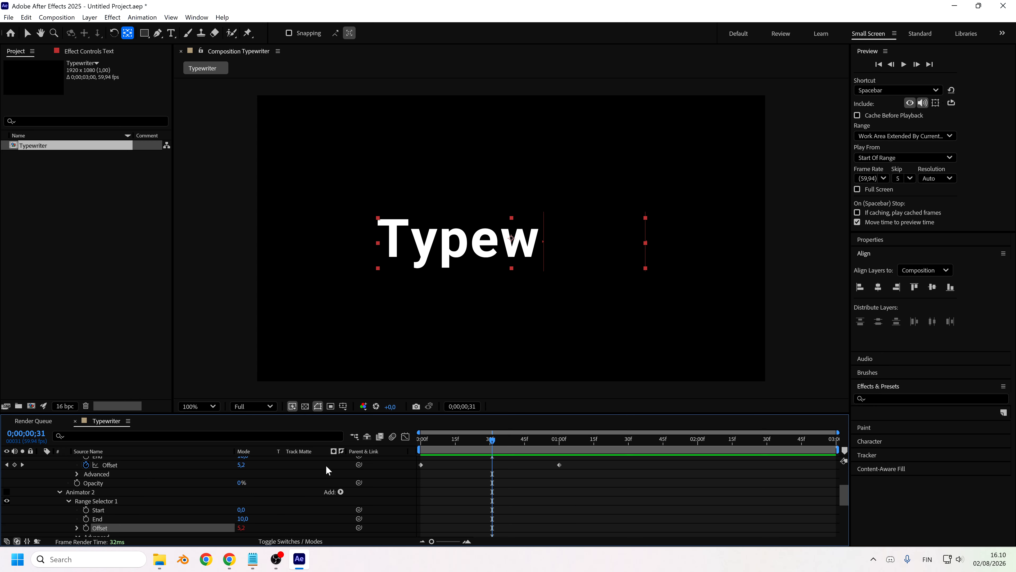
{"action": "left_click", "coordinate": [76, 528]}
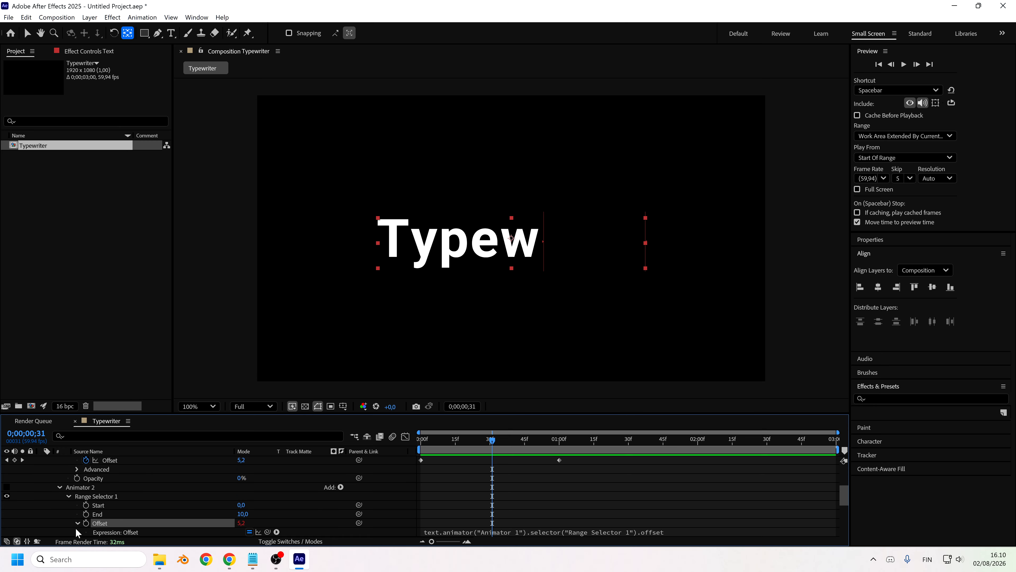
{"action": "mouse_move", "coordinate": [492, 439]}
{"action": "left_mouse_down"}
{"action": "mouse_move", "coordinate": [514, 450]}
{"action": "mouse_move", "coordinate": [461, 453]}
{"action": "mouse_move", "coordinate": [510, 454]}
{"action": "mouse_move", "coordinate": [495, 454]}
{"action": "left_mouse_up"}
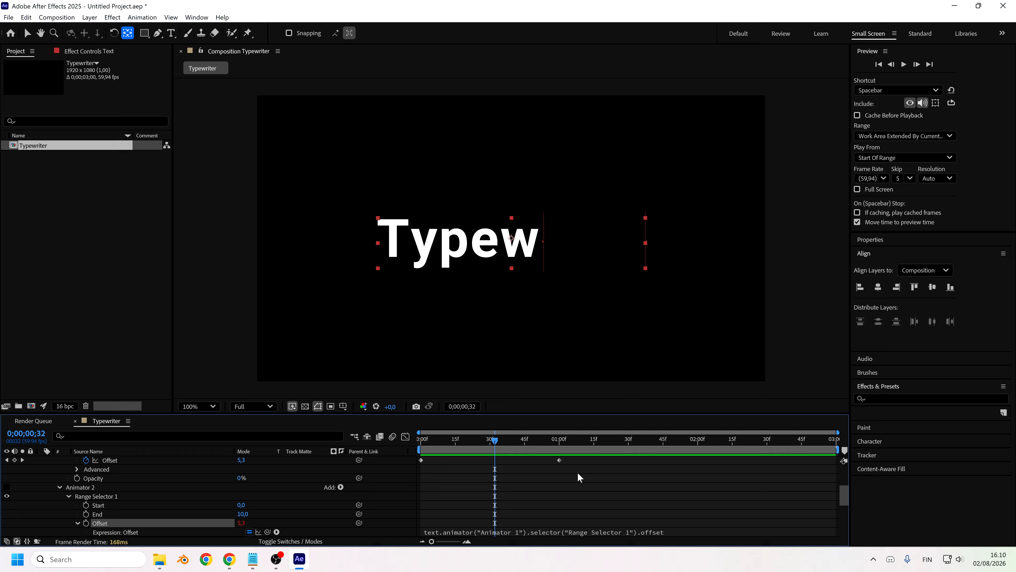
Step: Append -1 to Animator 2's Offset expression, re-enable Animator 2 and preview the cursor at frame 37
{"action": "scroll", "coordinate": [585, 484], "scroll_direction": "down", "scroll_amount": 2}
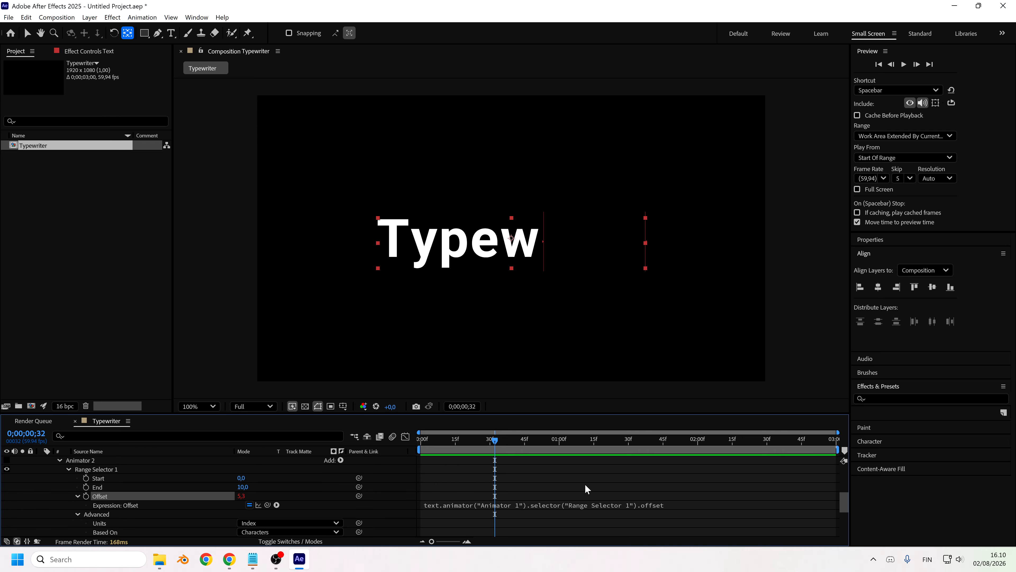
{"action": "left_click", "coordinate": [671, 509]}
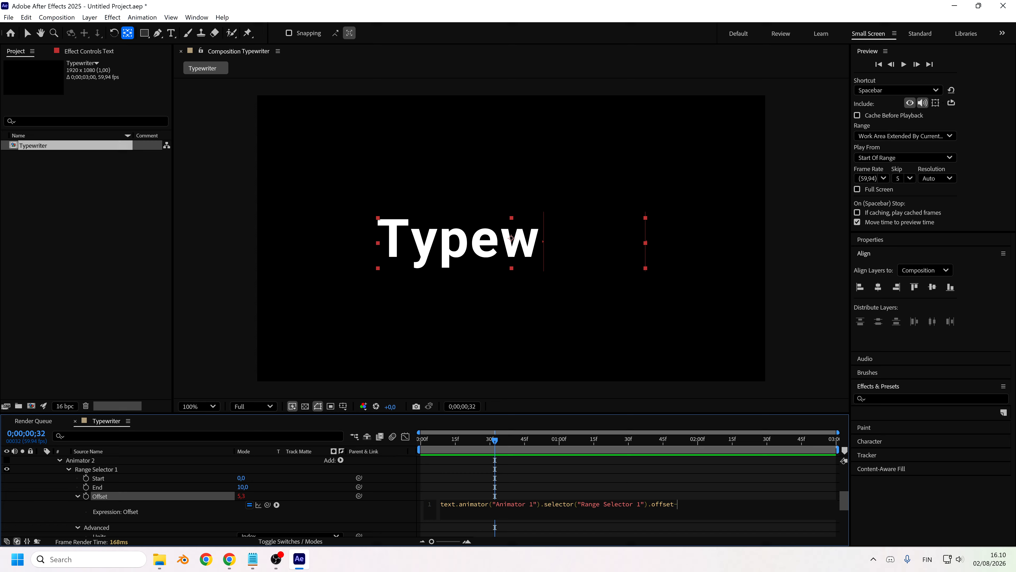
{"action": "type", "text": "-1"}
{"action": "key", "text": "KP_Enter"}
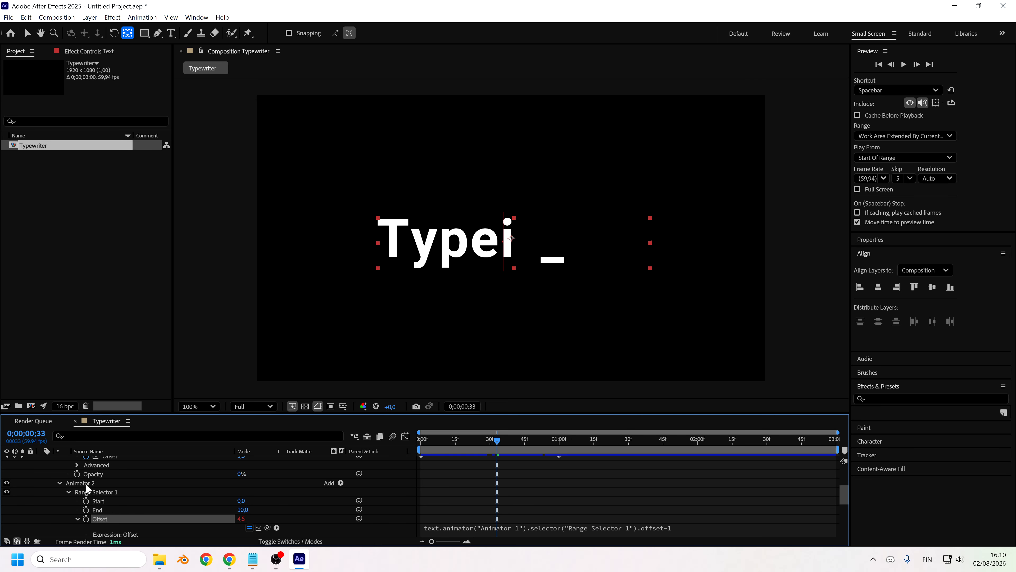
{"action": "scroll", "coordinate": [87, 485], "scroll_direction": "up", "scroll_amount": 2}
{"action": "scroll", "coordinate": [85, 504], "scroll_direction": "down", "scroll_amount": 2}
{"action": "mouse_move", "coordinate": [499, 452]}
{"action": "left_mouse_down"}
{"action": "mouse_move", "coordinate": [463, 443]}
{"action": "mouse_move", "coordinate": [516, 450]}
{"action": "mouse_move", "coordinate": [500, 456]}
{"action": "mouse_move", "coordinate": [472, 451]}
{"action": "mouse_move", "coordinate": [502, 452]}
{"action": "mouse_move", "coordinate": [522, 440]}
{"action": "mouse_move", "coordinate": [493, 443]}
{"action": "mouse_move", "coordinate": [505, 442]}
{"action": "left_mouse_up"}
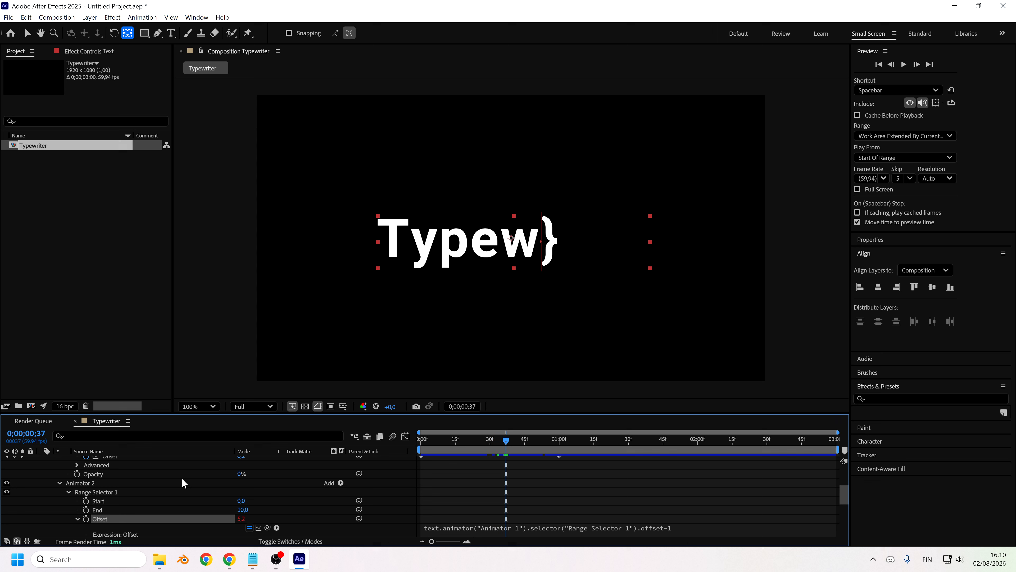
Step: Set the Smoothness of Animator 2's range selector to 0% and preview the underscore cursor at 0;00;01;05
{"action": "scroll", "coordinate": [132, 496], "scroll_direction": "down", "scroll_amount": 2}
{"action": "scroll", "coordinate": [140, 509], "scroll_direction": "down", "scroll_amount": 2}
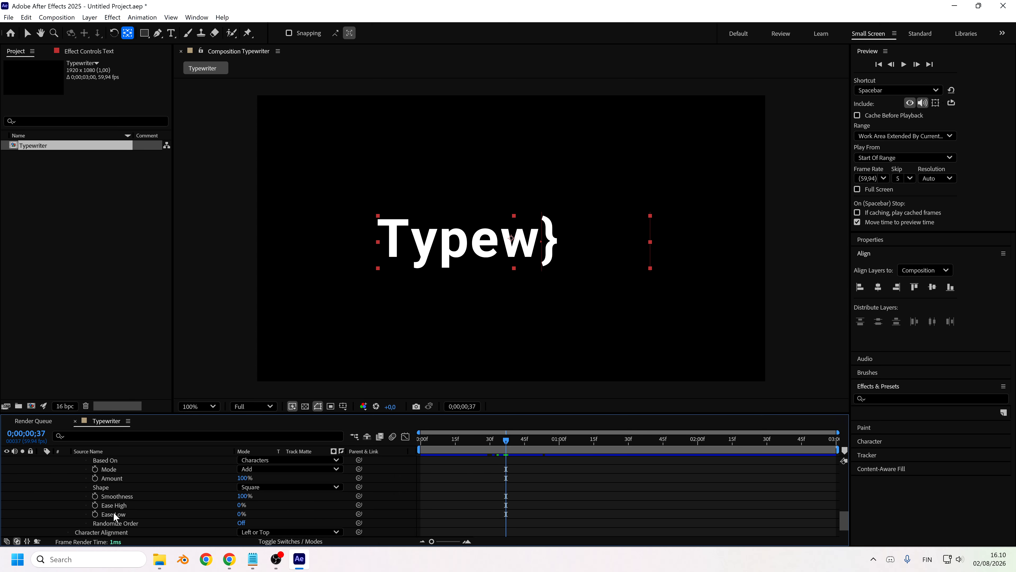
{"action": "left_click_drag", "start_coordinate": [243, 497], "coordinate": [301, 511]}
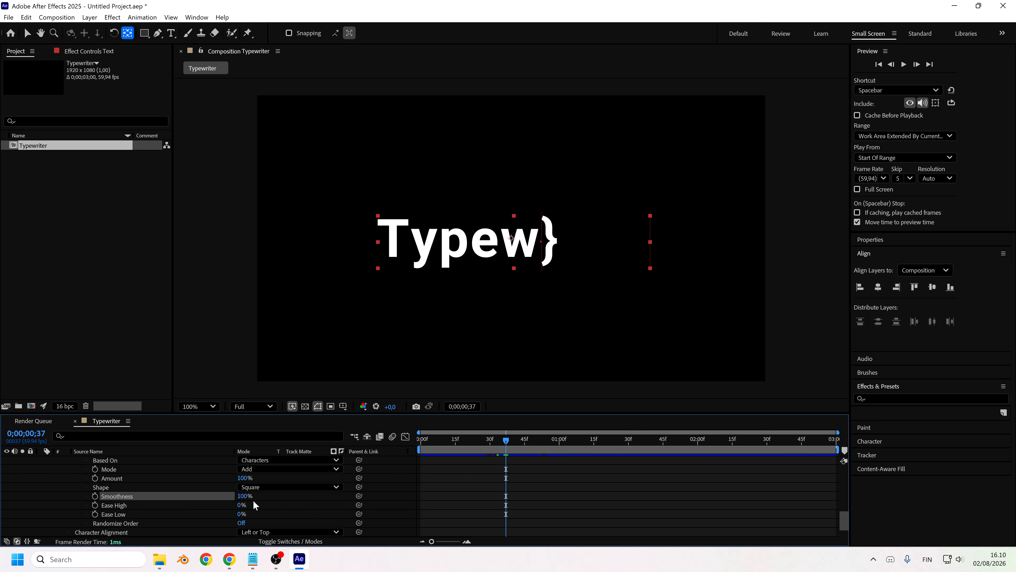
{"action": "left_click", "coordinate": [244, 496]}
{"action": "type", "text": "0"}
{"action": "key", "text": "Return"}
{"action": "left_click_drag", "start_coordinate": [515, 437], "coordinate": [571, 443]}
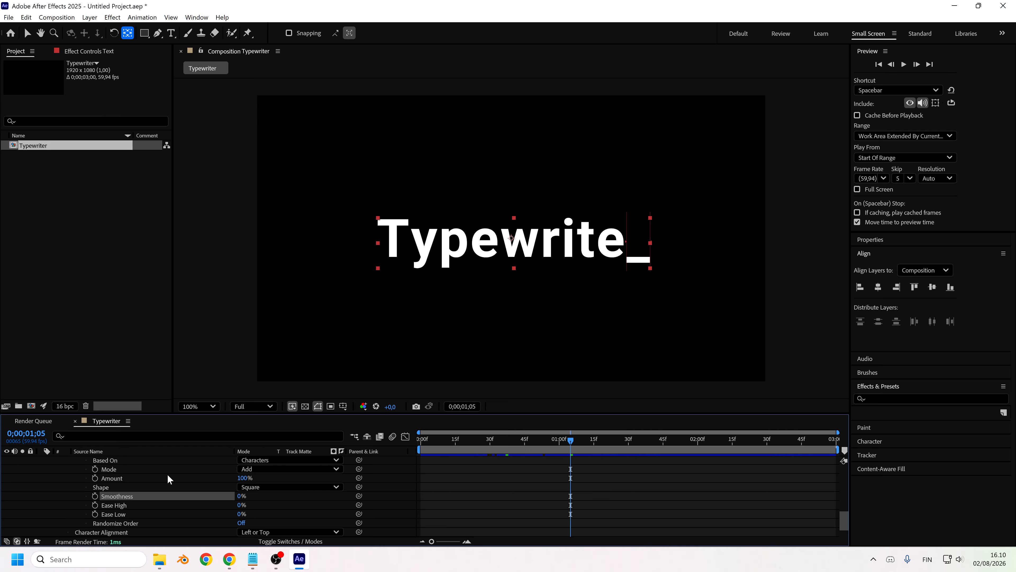
Step: Set Animator 1's Offset keyframe at 0;00;01;00 to 11 and scrub back to the first frame
{"action": "scroll", "coordinate": [167, 475], "scroll_direction": "up", "scroll_amount": 6}
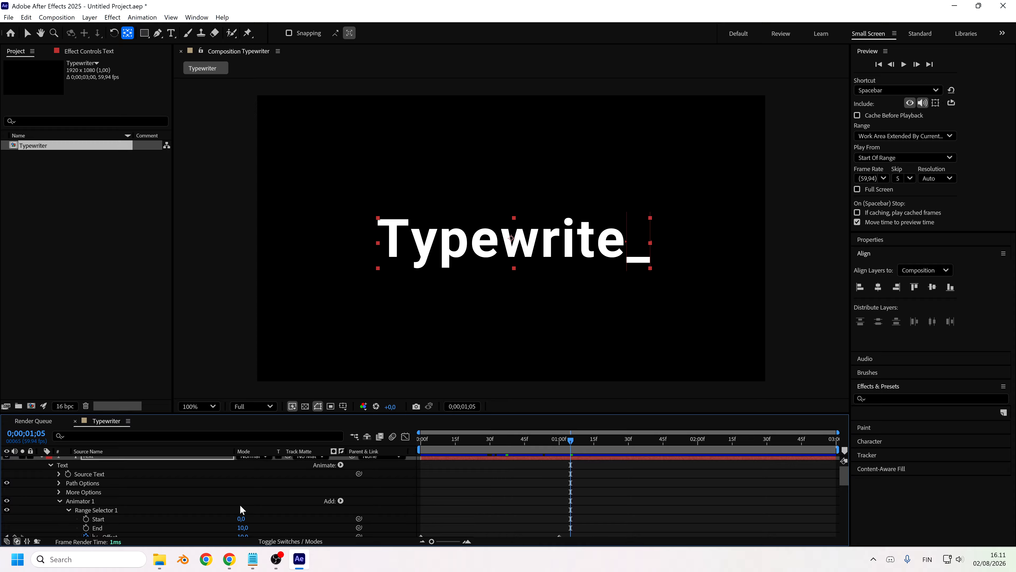
{"action": "scroll", "coordinate": [239, 504], "scroll_direction": "down", "scroll_amount": 3}
{"action": "left_click_drag", "start_coordinate": [563, 444], "coordinate": [559, 445]}
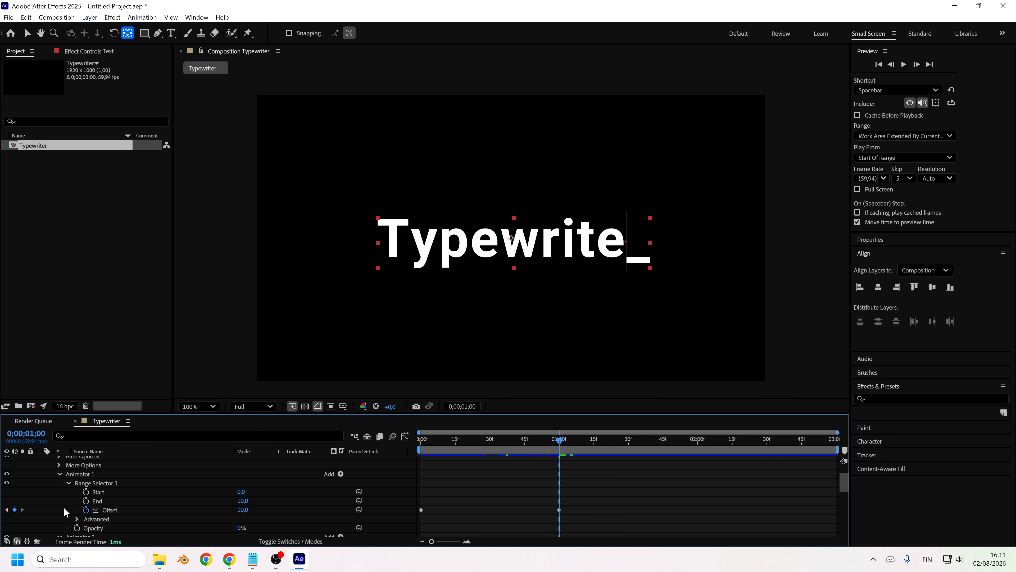
{"action": "left_click", "coordinate": [242, 510]}
{"action": "type", "text": "11"}
{"action": "key", "text": "Return"}
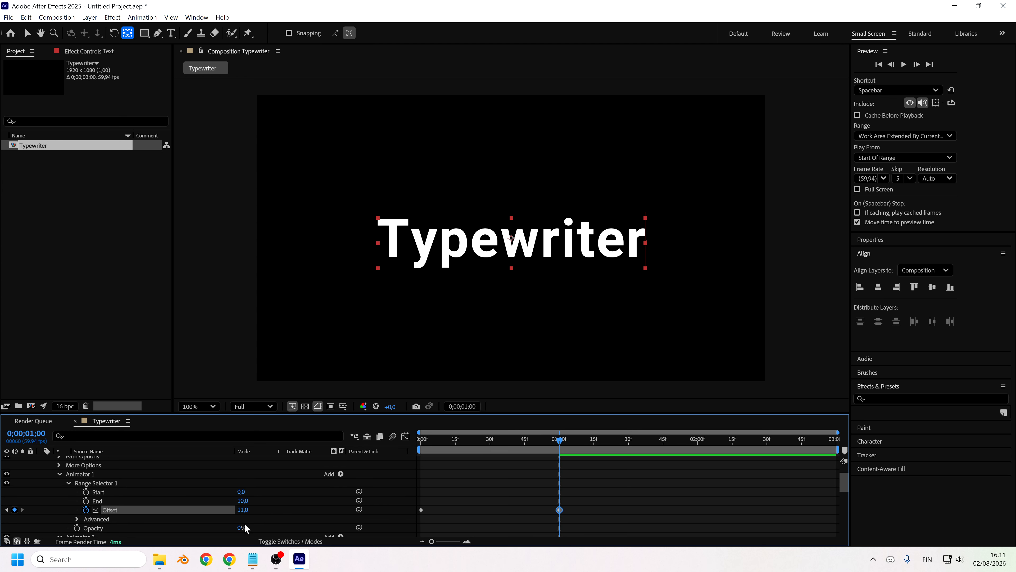
{"action": "left_click", "coordinate": [493, 448]}
{"action": "left_click_drag", "start_coordinate": [494, 450], "coordinate": [424, 467]}
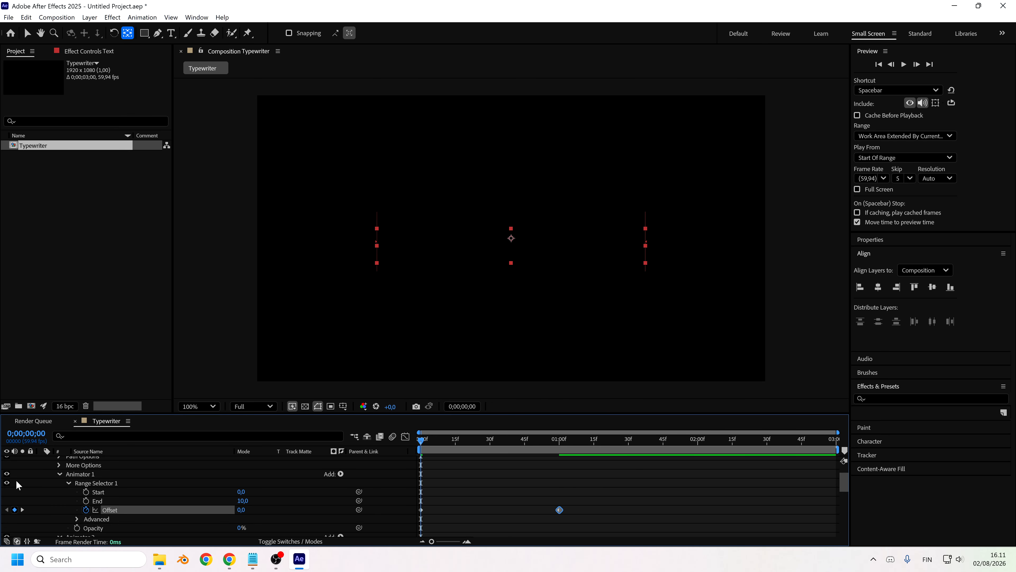
Step: Collapse the Text layer's text properties and preview the typing animation at frame 30
{"action": "scroll", "coordinate": [67, 515], "scroll_direction": "up", "scroll_amount": 2}
{"action": "left_click", "coordinate": [58, 504]}
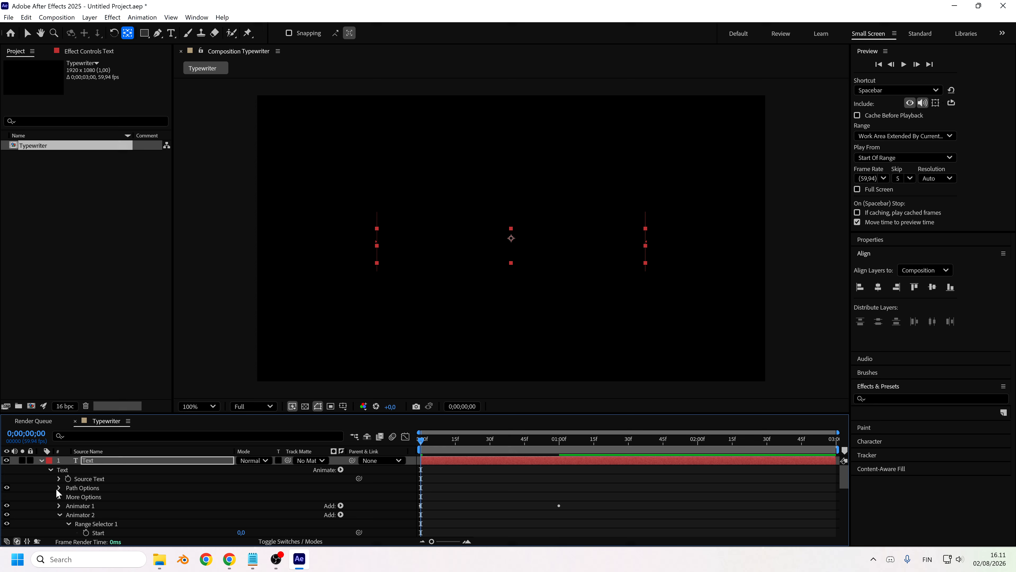
{"action": "left_click", "coordinate": [50, 469]}
{"action": "left_click", "coordinate": [92, 472]}
{"action": "left_click", "coordinate": [93, 460]}
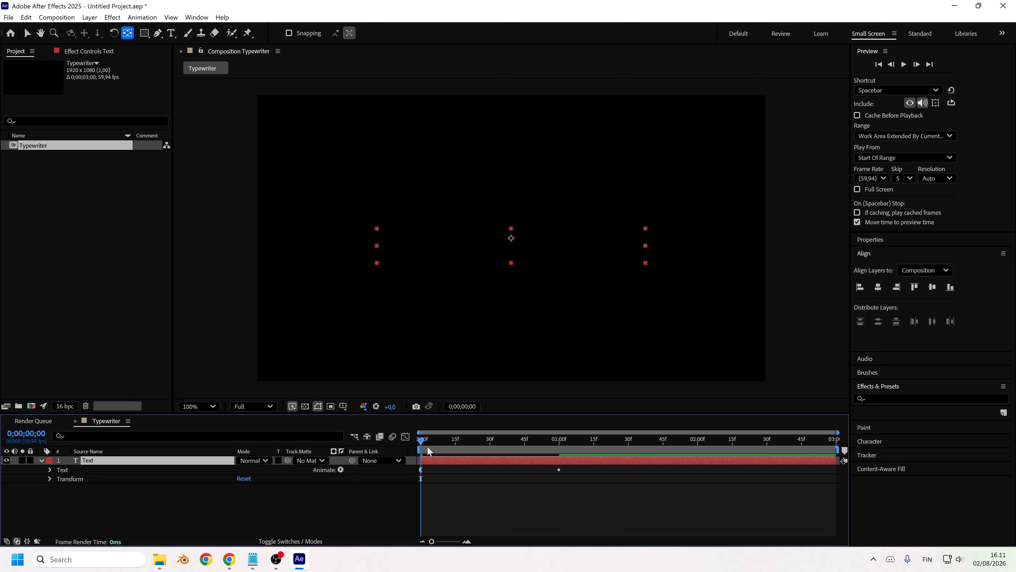
{"action": "left_click_drag", "start_coordinate": [428, 451], "coordinate": [492, 451]}
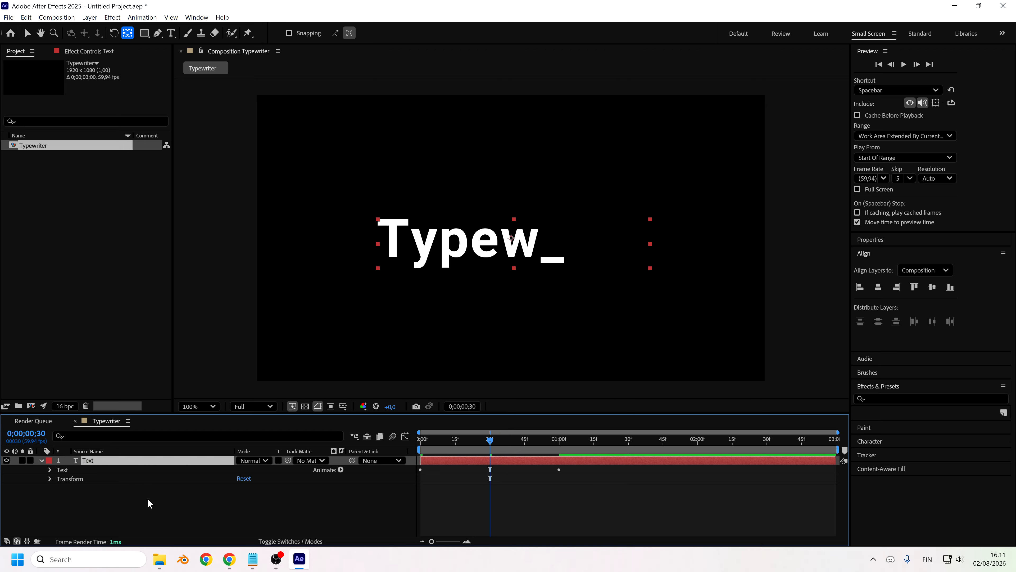
Step: Duplicate the Text layer and hide the original
{"action": "left_click", "coordinate": [83, 502]}
{"action": "left_click", "coordinate": [94, 462]}
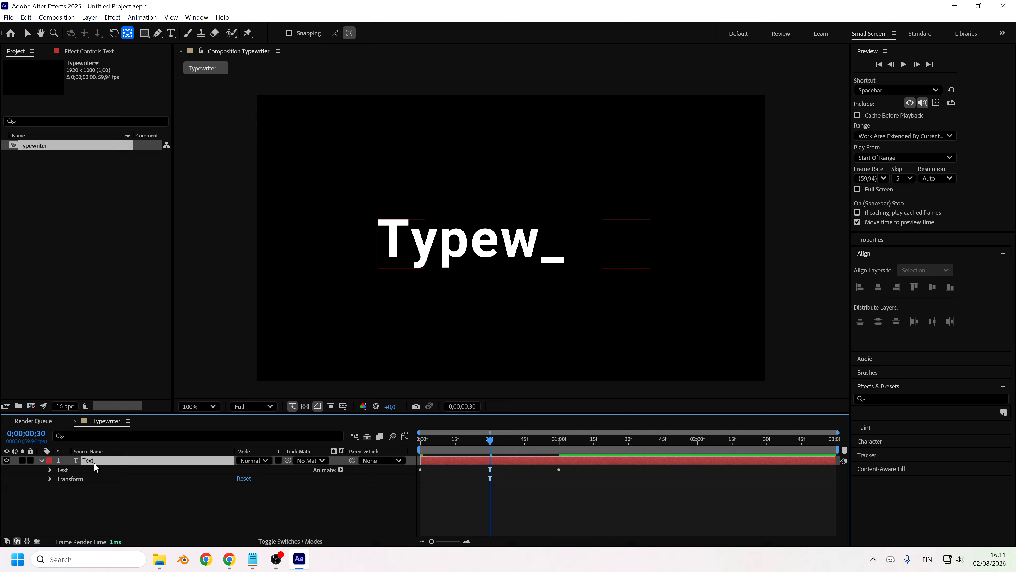
{"action": "key", "text": "ctrl+d"}
{"action": "left_click", "coordinate": [7, 470]}
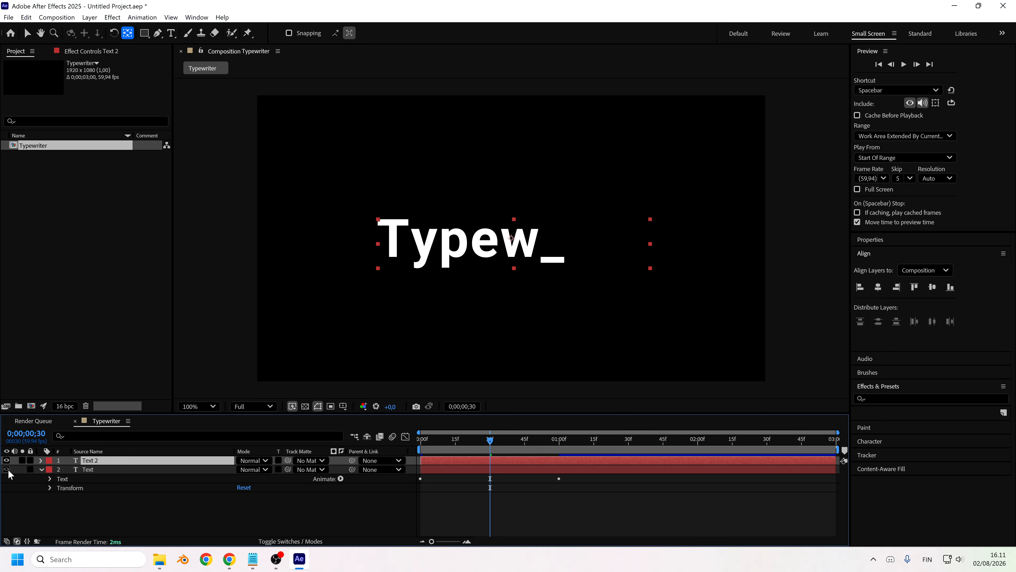
Step: Delete Animator 1 and Animator 2 from the Text 2 layer
{"action": "left_click", "coordinate": [41, 459]}
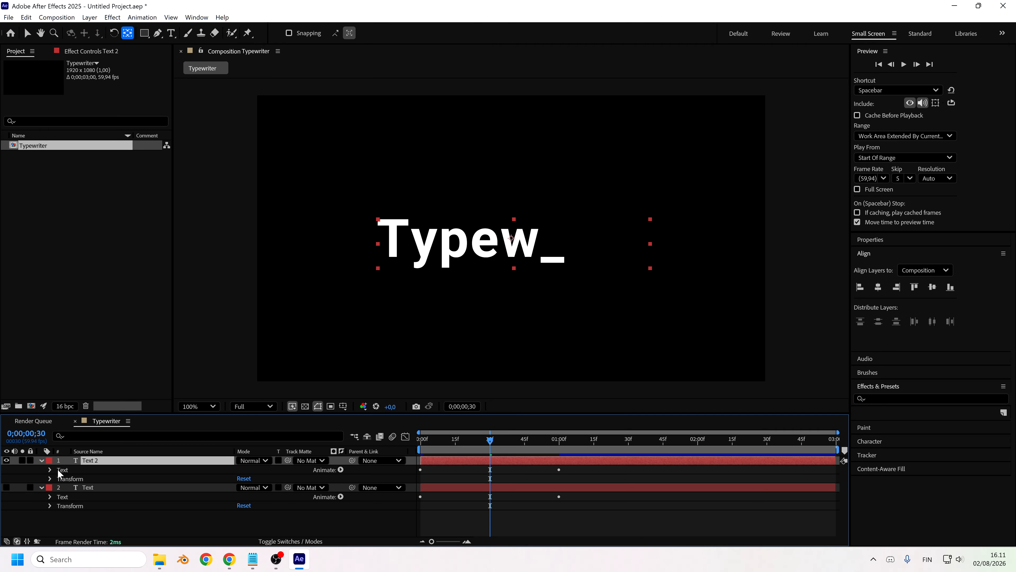
{"action": "left_click", "coordinate": [48, 470]}
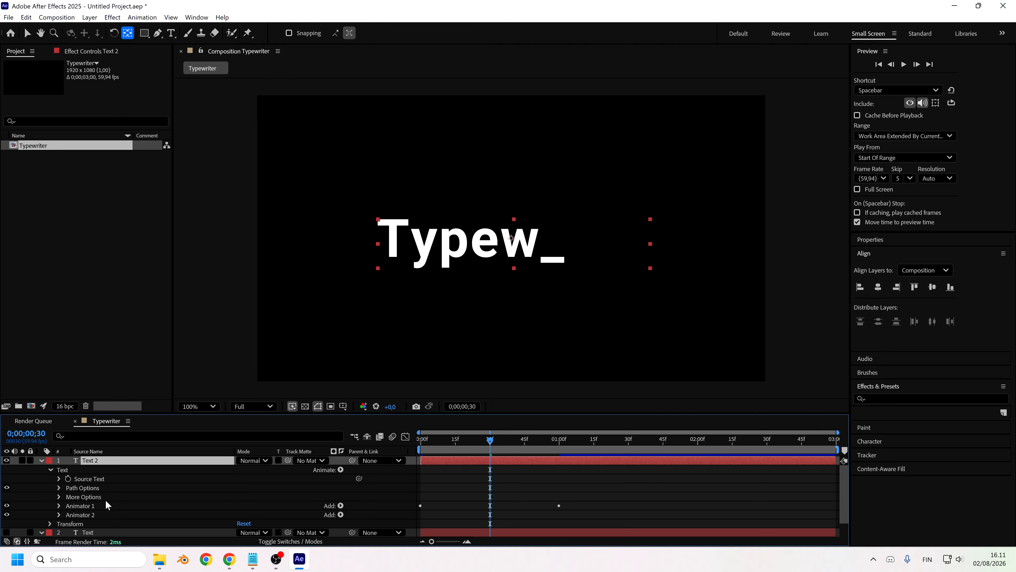
{"action": "left_click", "coordinate": [83, 505]}
{"action": "left_click", "coordinate": [83, 514], "text": "shift"}
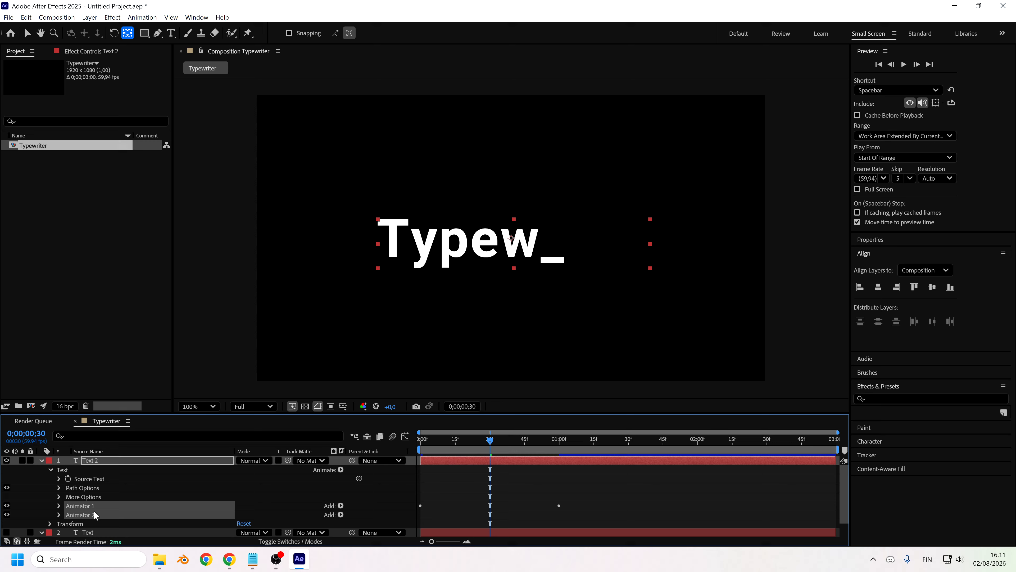
{"action": "key", "text": "Delete"}
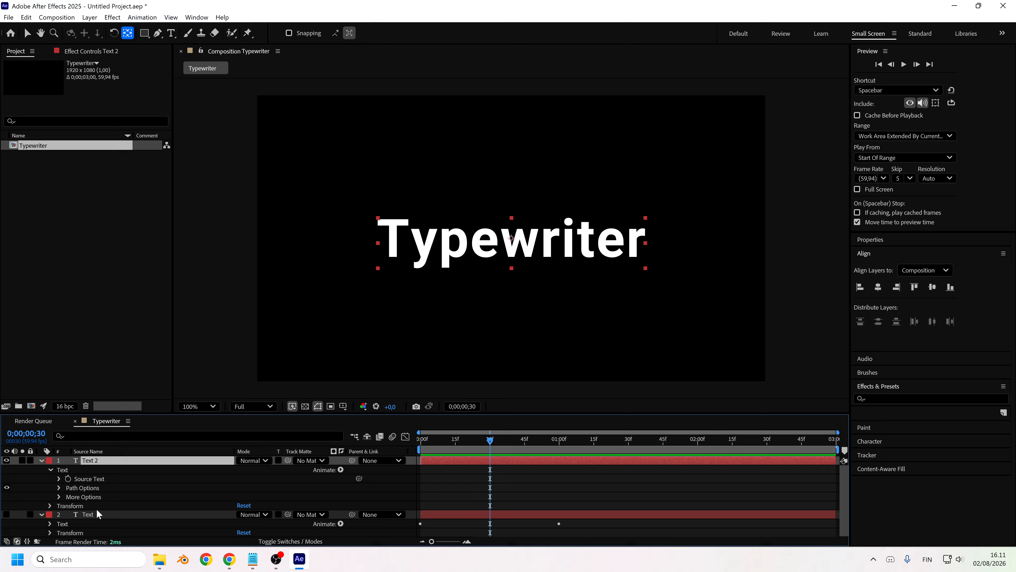
Step: Search the presets for typewriter, apply Blinking Cursor Typewriter Console to Text 2 and scrub to 0;00;01;42
{"action": "left_click", "coordinate": [868, 249]}
{"action": "left_click", "coordinate": [867, 51]}
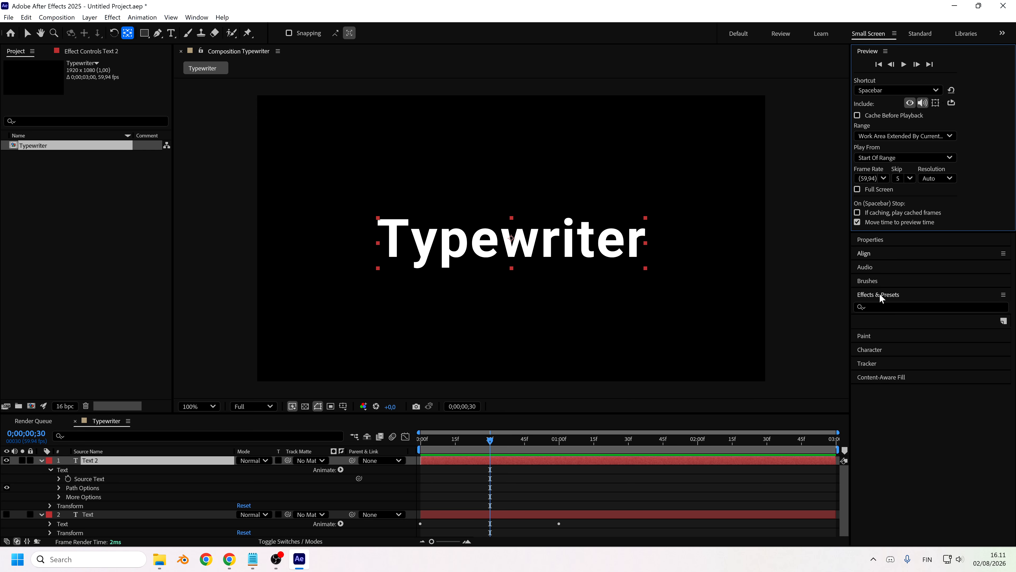
{"action": "left_click", "coordinate": [882, 306]}
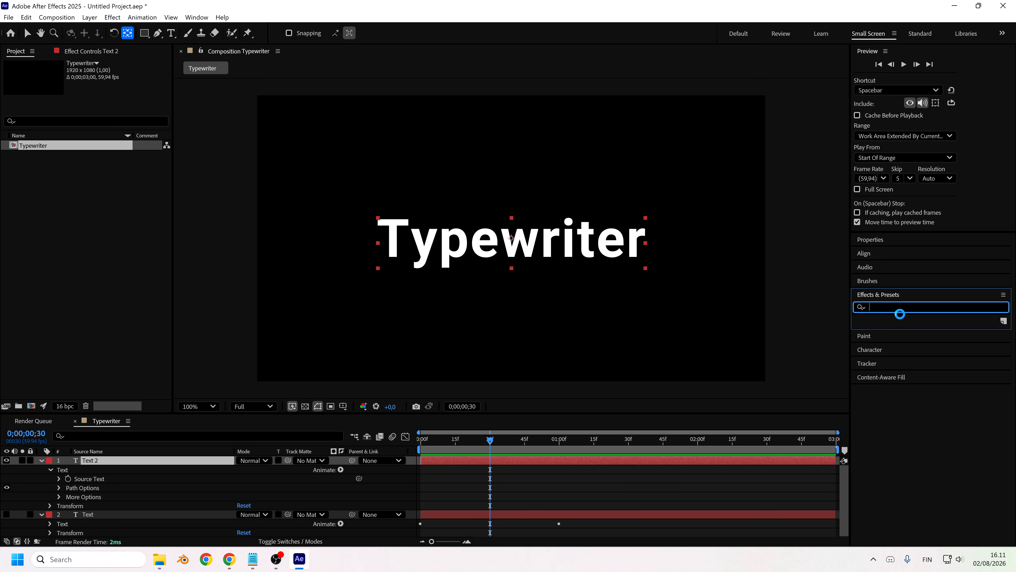
{"action": "type", "text": "typewriter"}
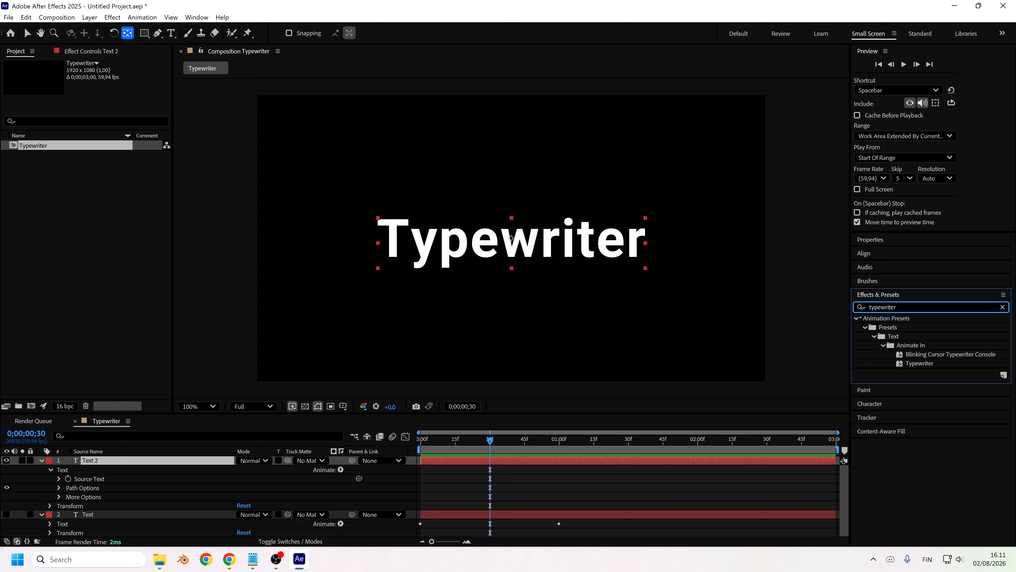
{"action": "left_click_drag", "start_coordinate": [932, 354], "coordinate": [122, 464]}
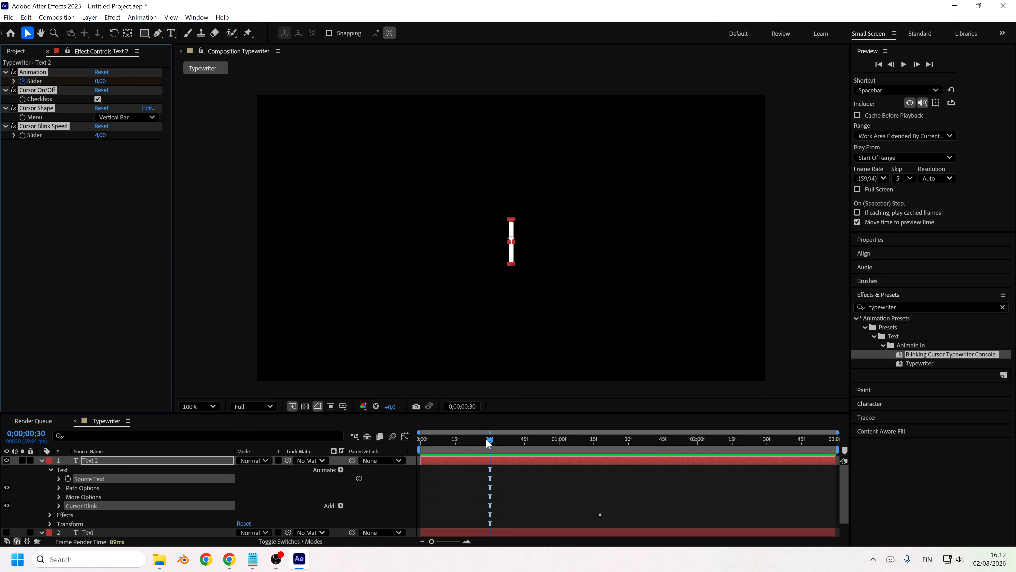
{"action": "left_click_drag", "start_coordinate": [489, 442], "coordinate": [656, 472]}
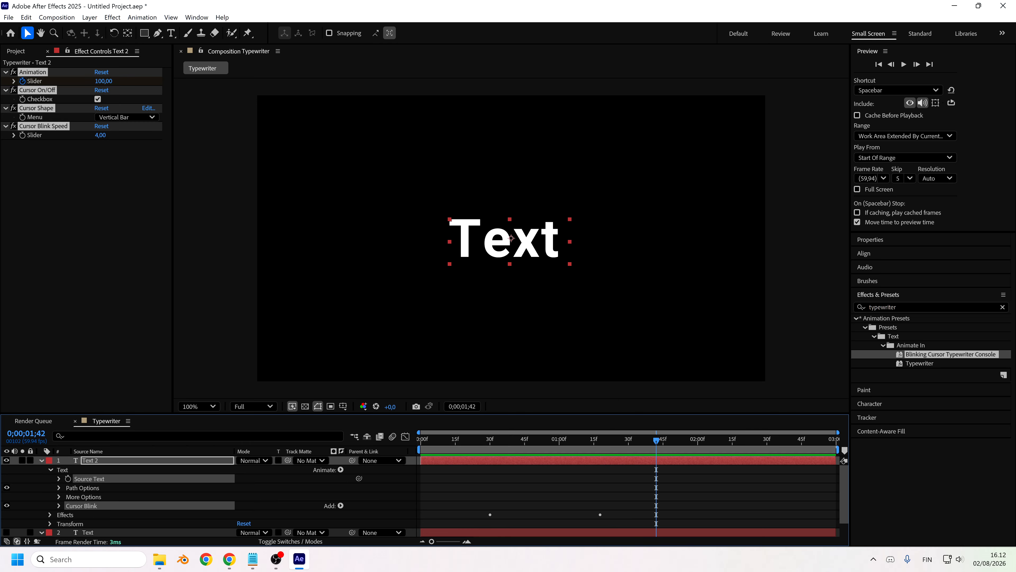
Step: Try the Dash cursor shape on Text 2 and preview it at 0;00;01;29
{"action": "left_click", "coordinate": [136, 117]}
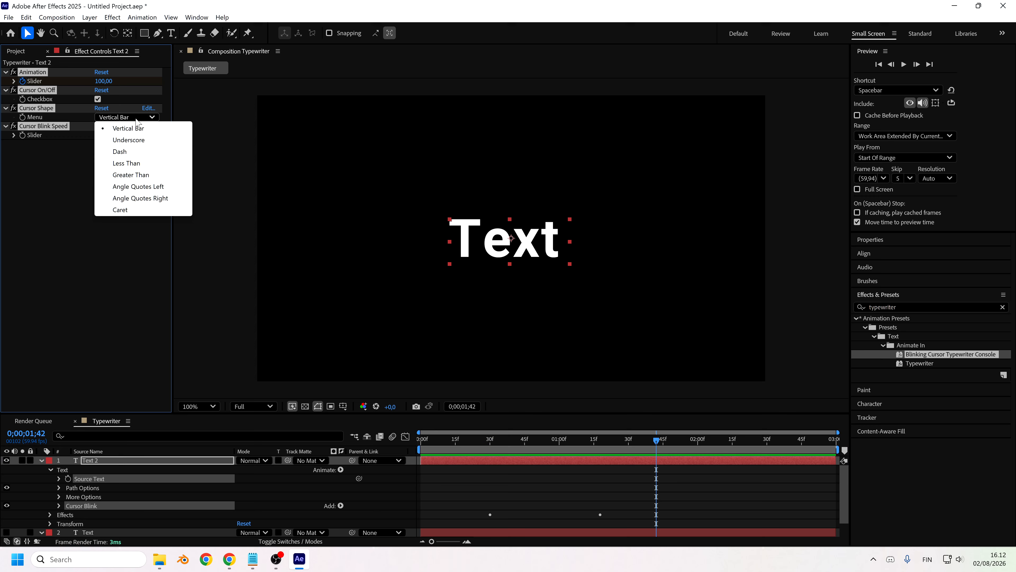
{"action": "left_click", "coordinate": [118, 152]}
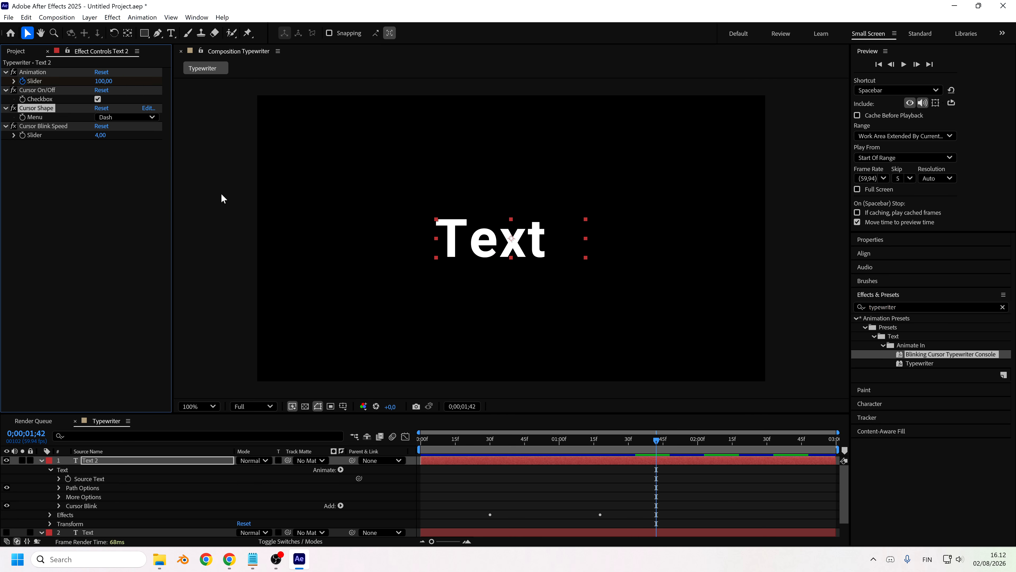
{"action": "left_click_drag", "start_coordinate": [648, 461], "coordinate": [627, 457]}
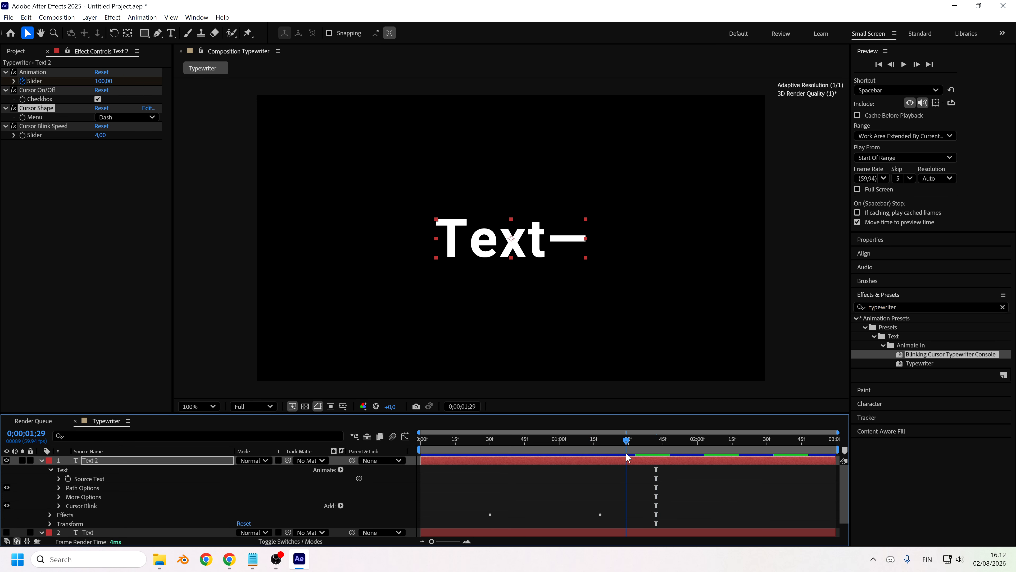
Step: Set Text 2's Cursor Shape to Underscore and scrub to 0;00;01;23
{"action": "left_click", "coordinate": [128, 117]}
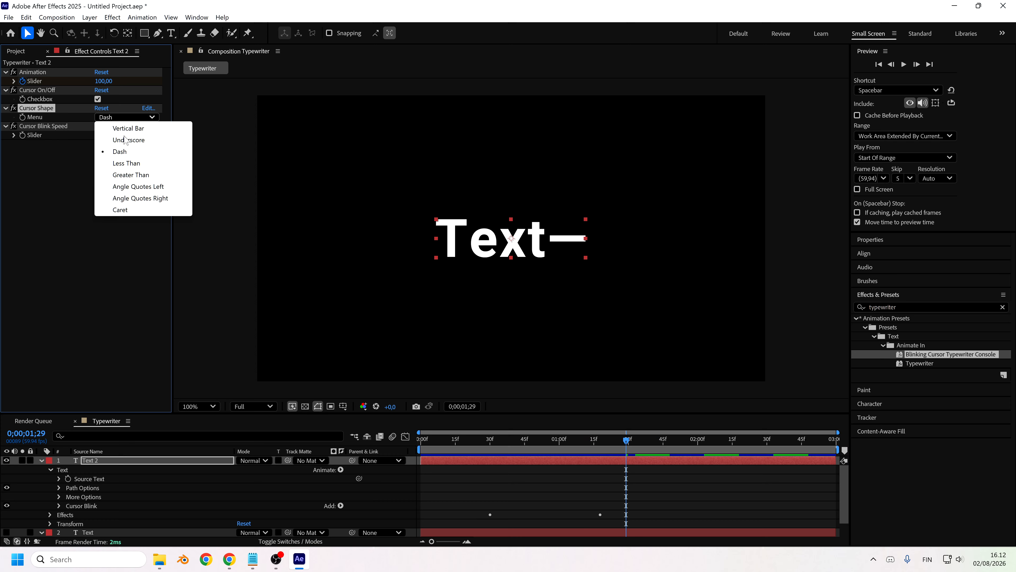
{"action": "left_click", "coordinate": [125, 140]}
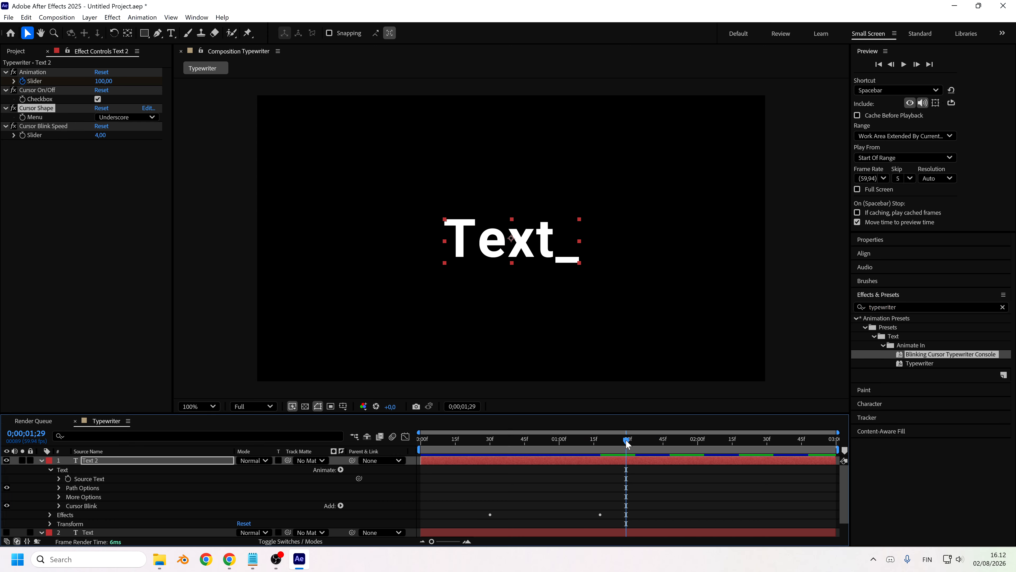
{"action": "mouse_move", "coordinate": [627, 443]}
{"action": "left_mouse_down"}
{"action": "mouse_move", "coordinate": [560, 441]}
{"action": "mouse_move", "coordinate": [612, 441]}
{"action": "left_mouse_up"}
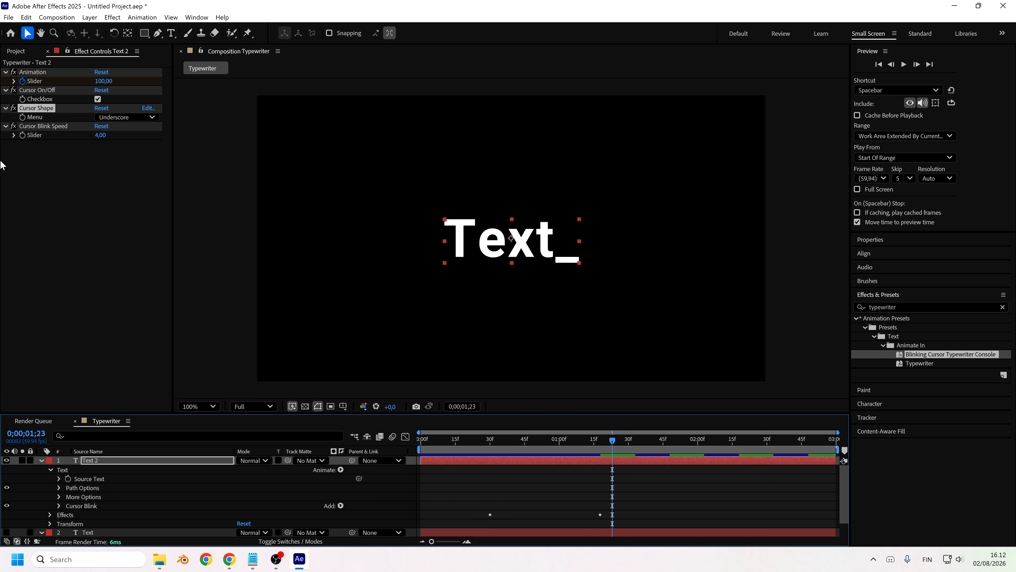
{"action": "left_click", "coordinate": [111, 153]}
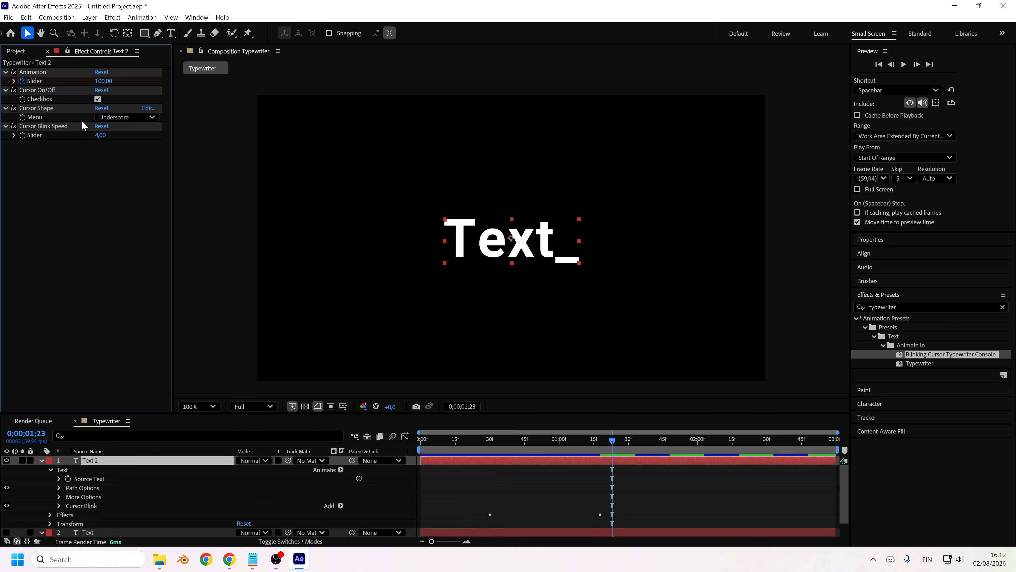
Step: Toggle Text 2's cursor off and back on, and preview the typing animation with the blinking cursor
{"action": "left_click", "coordinate": [98, 99]}
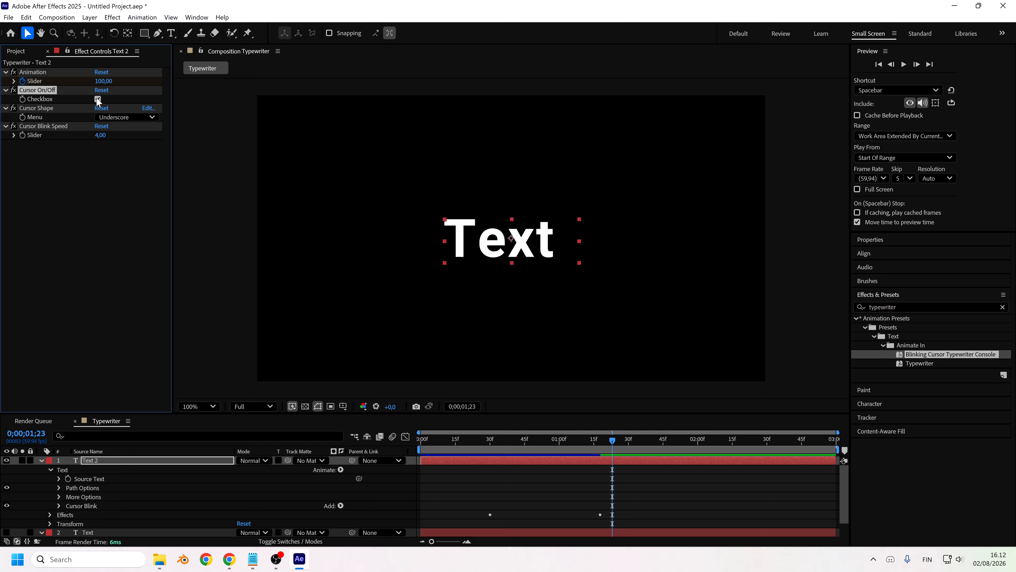
{"action": "left_click", "coordinate": [98, 99]}
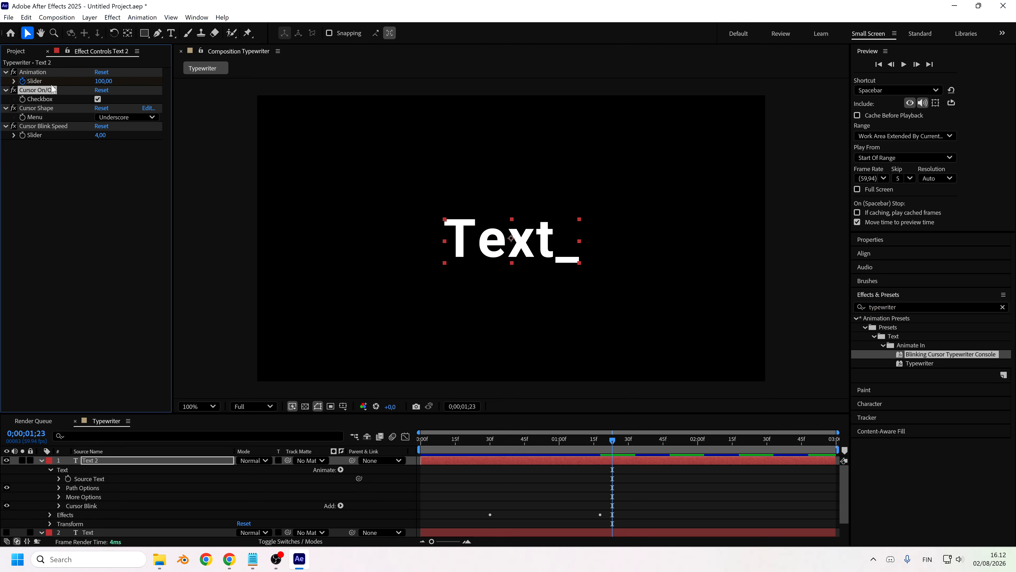
{"action": "key", "text": "space"}
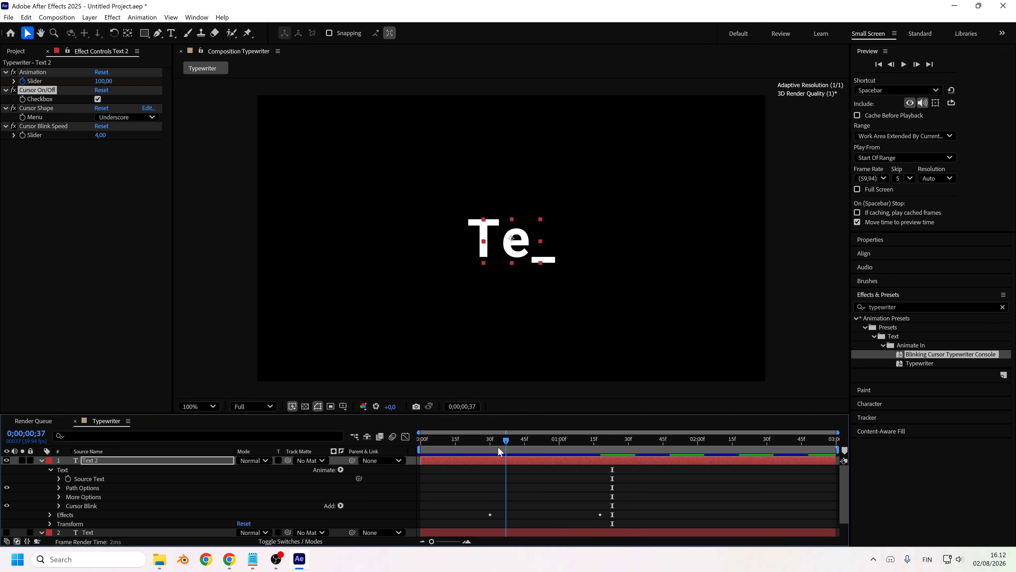
{"action": "key", "text": "space"}
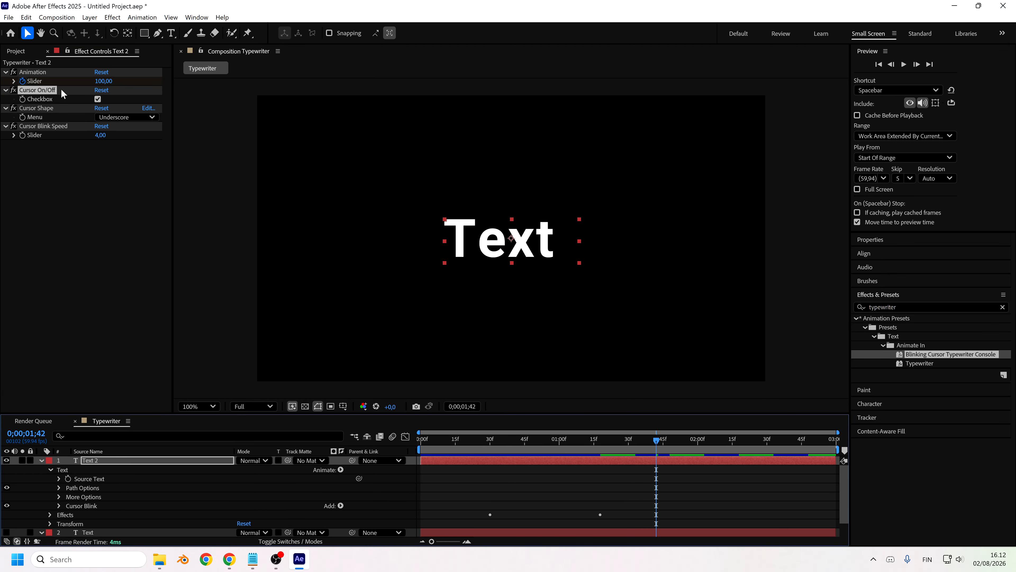
Step: Duplicate the Typewriter composition, rename the copy Smooth Reveal and open it
{"action": "left_click", "coordinate": [17, 51]}
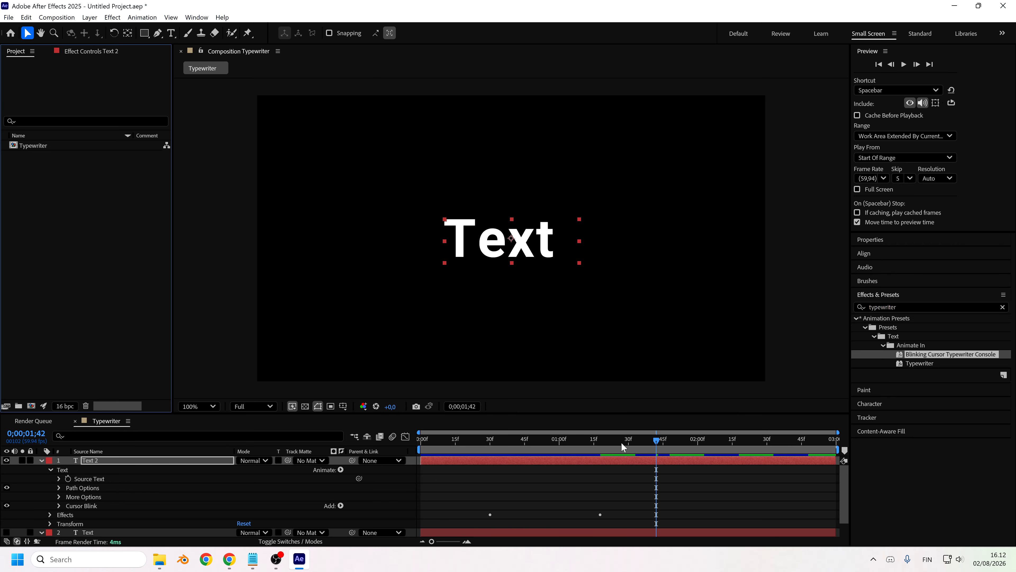
{"action": "left_click", "coordinate": [39, 149]}
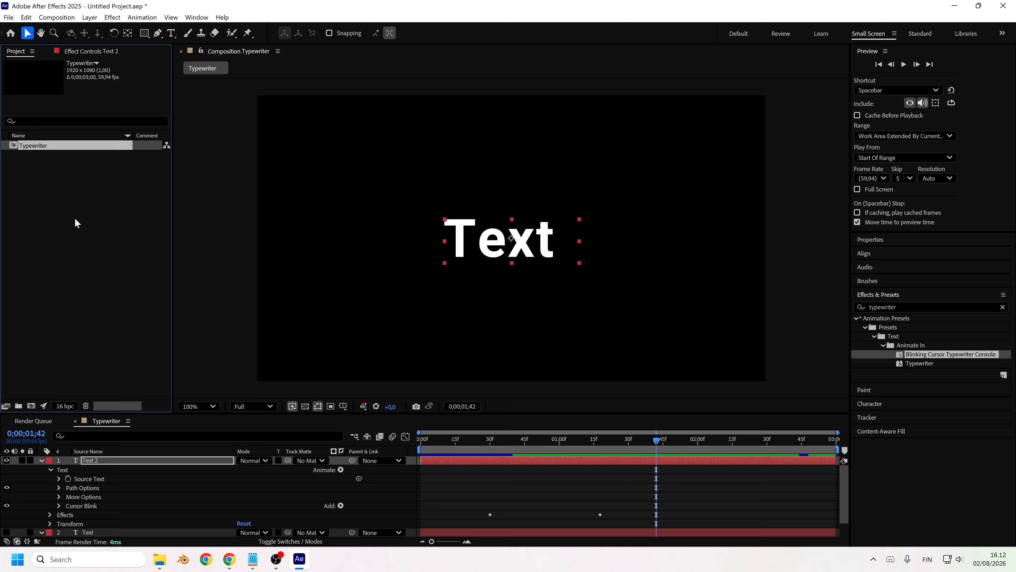
{"action": "key", "text": "ctrl+d"}
{"action": "key", "text": "Return"}
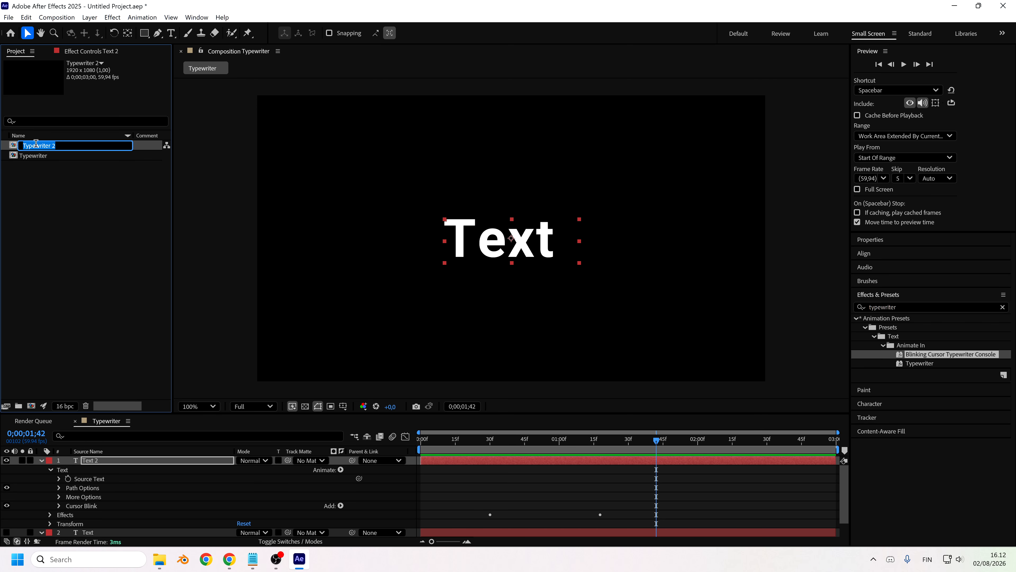
{"action": "type", "text": "Smooth Reveal"}
{"action": "key", "text": "Return"}
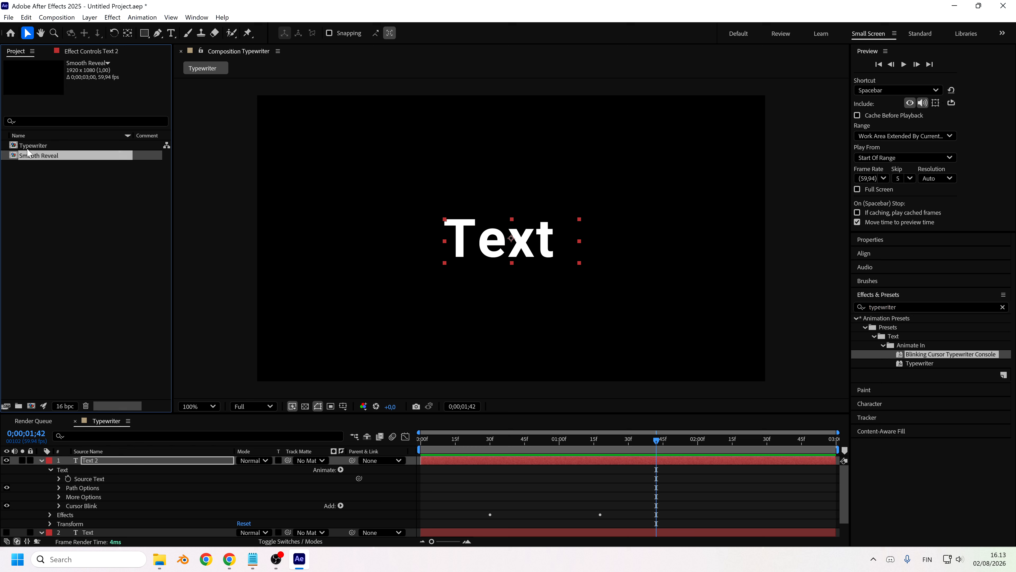
{"action": "double_click", "coordinate": [44, 157]}
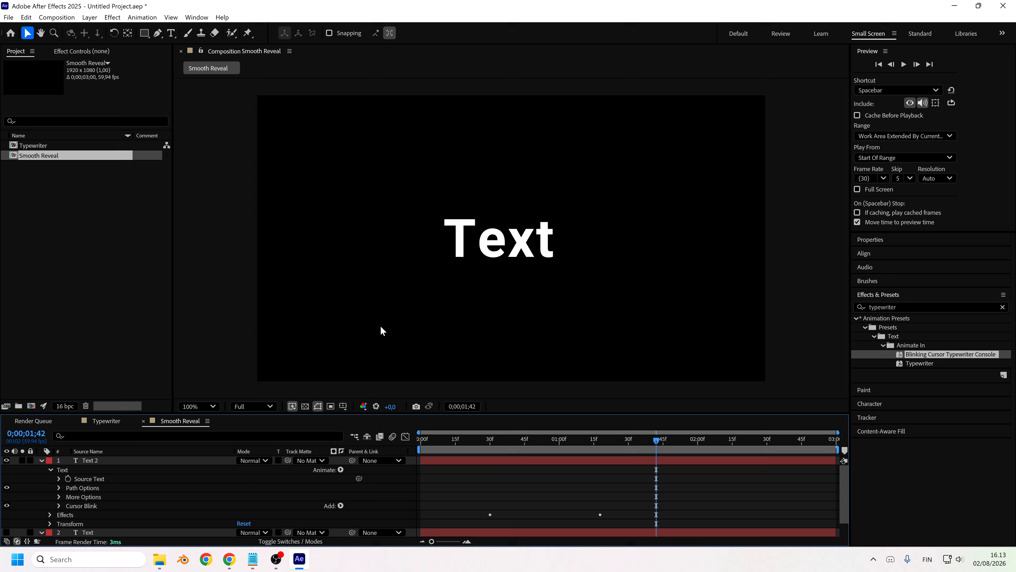
Step: Delete the Text 2 layer from Smooth Reveal and turn on the remaining Text layer's visibility
{"action": "left_click", "coordinate": [92, 461]}
{"action": "key", "text": "Delete"}
{"action": "left_click", "coordinate": [84, 461]}
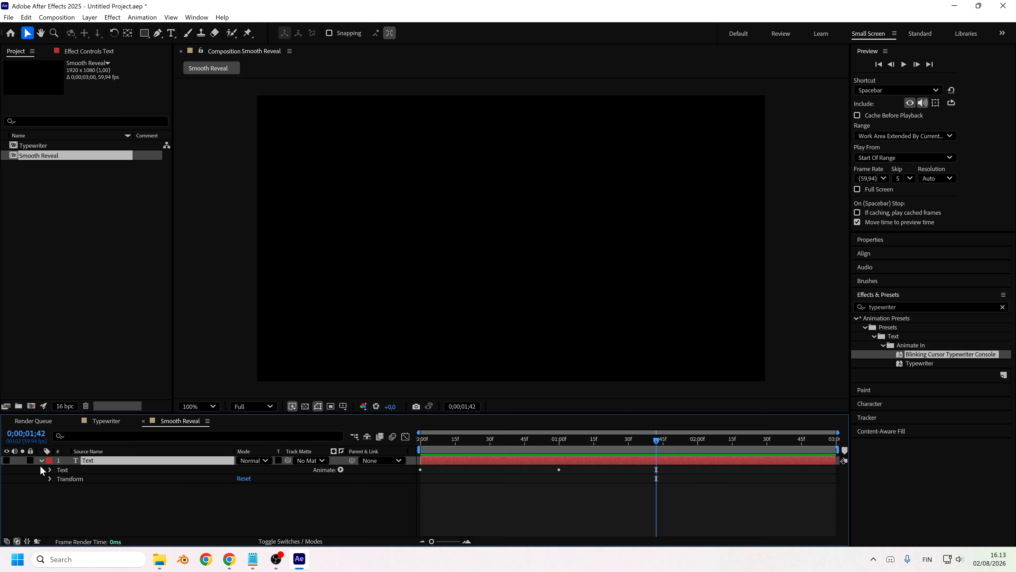
{"action": "left_click", "coordinate": [6, 460]}
{"action": "left_click", "coordinate": [63, 497]}
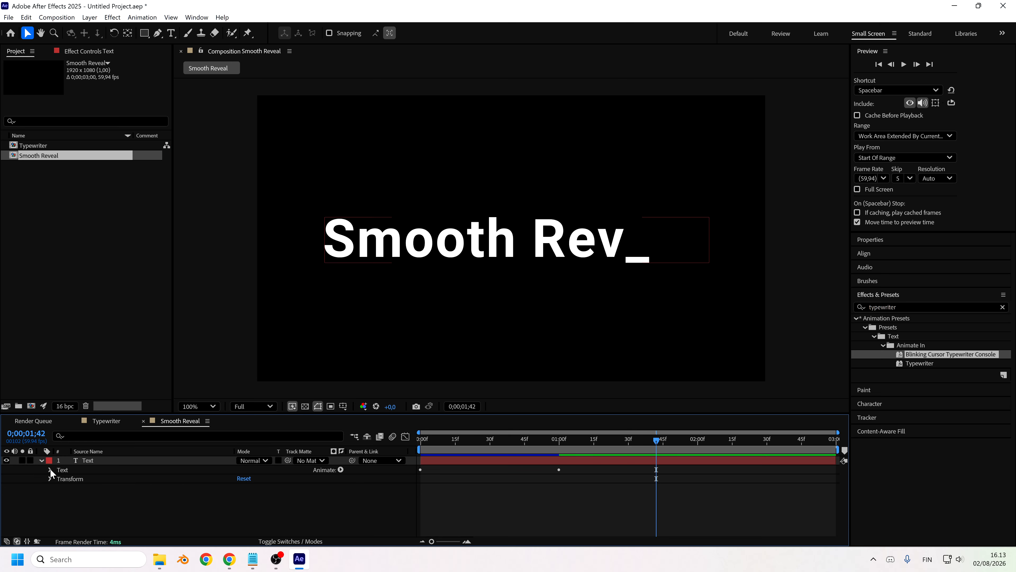
Step: Delete both existing text animators from the Text layer
{"action": "left_click", "coordinate": [50, 469]}
{"action": "scroll", "coordinate": [81, 484], "scroll_direction": "down", "scroll_amount": 2}
{"action": "scroll", "coordinate": [83, 472], "scroll_direction": "up", "scroll_amount": 2}
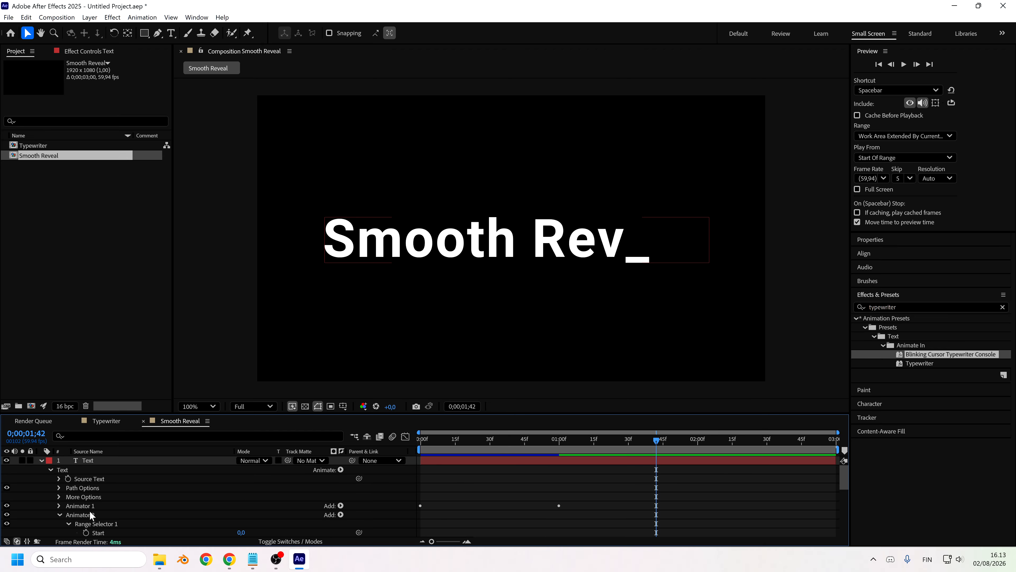
{"action": "left_click", "coordinate": [89, 507]}
{"action": "left_click", "coordinate": [95, 514], "text": "shift"}
{"action": "key", "text": "Delete"}
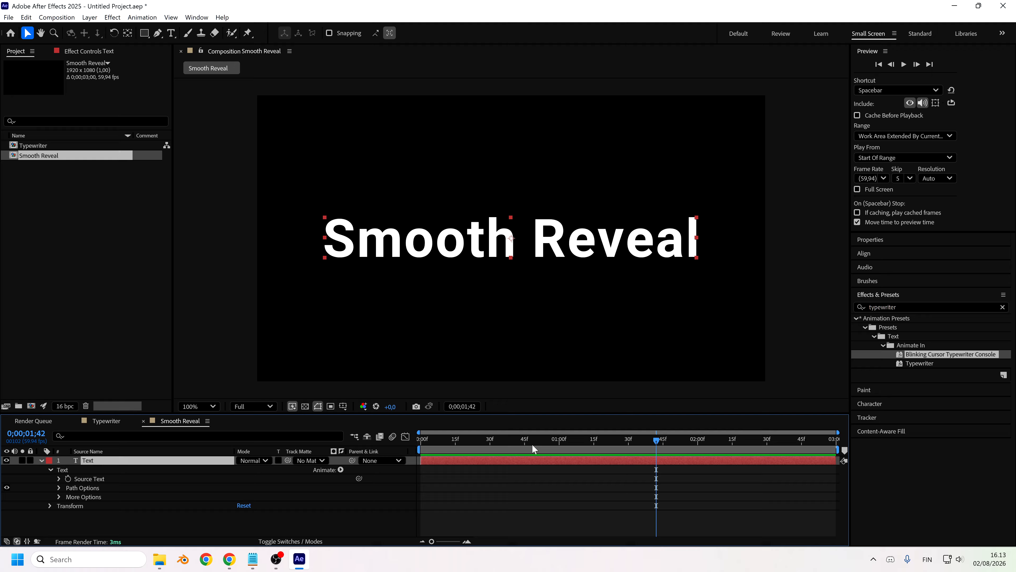
Step: Add a Scale animator to the Text layer and set its Scale to 0%
{"action": "left_click", "coordinate": [340, 470]}
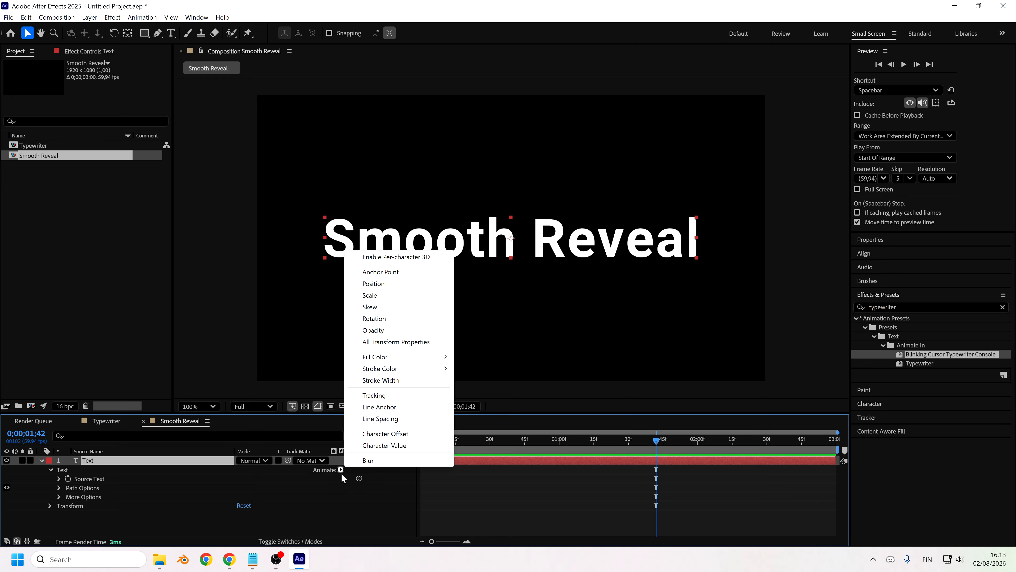
{"action": "left_click", "coordinate": [383, 295]}
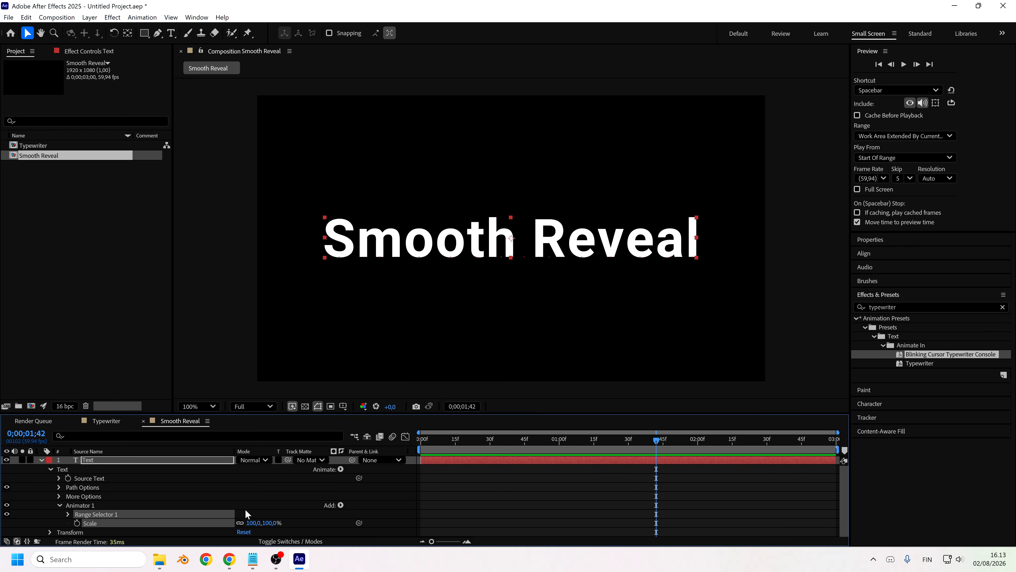
{"action": "left_click", "coordinate": [256, 522]}
{"action": "type", "text": "00"}
{"action": "key", "text": "Return"}
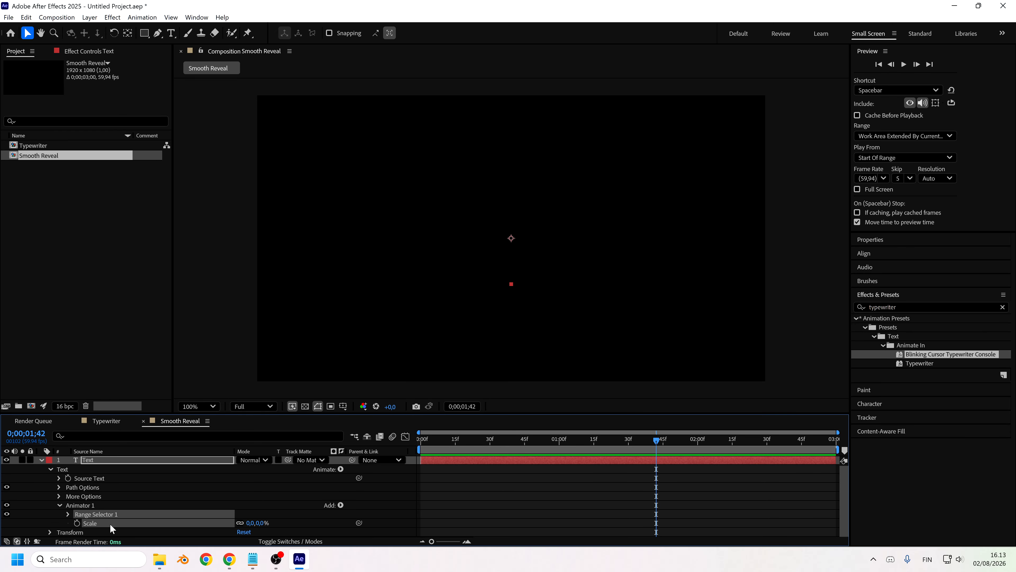
Step: Add an Offset keyframe of 0% to the new animator's Range Selector 1 at 0;00;00;00
{"action": "left_click", "coordinate": [68, 513]}
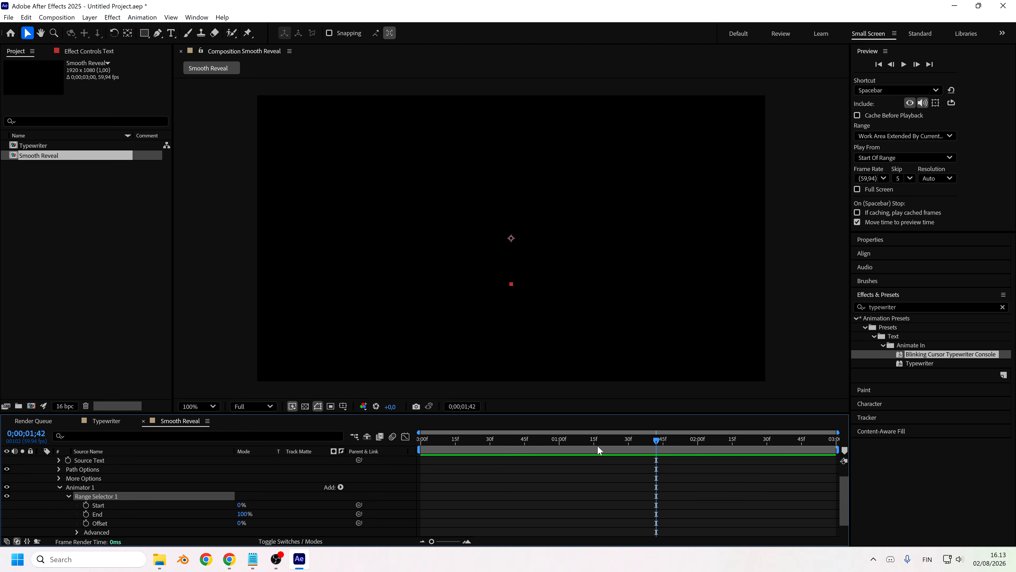
{"action": "left_click_drag", "start_coordinate": [597, 447], "coordinate": [404, 445]}
{"action": "scroll", "coordinate": [163, 476], "scroll_direction": "down", "scroll_amount": 1}
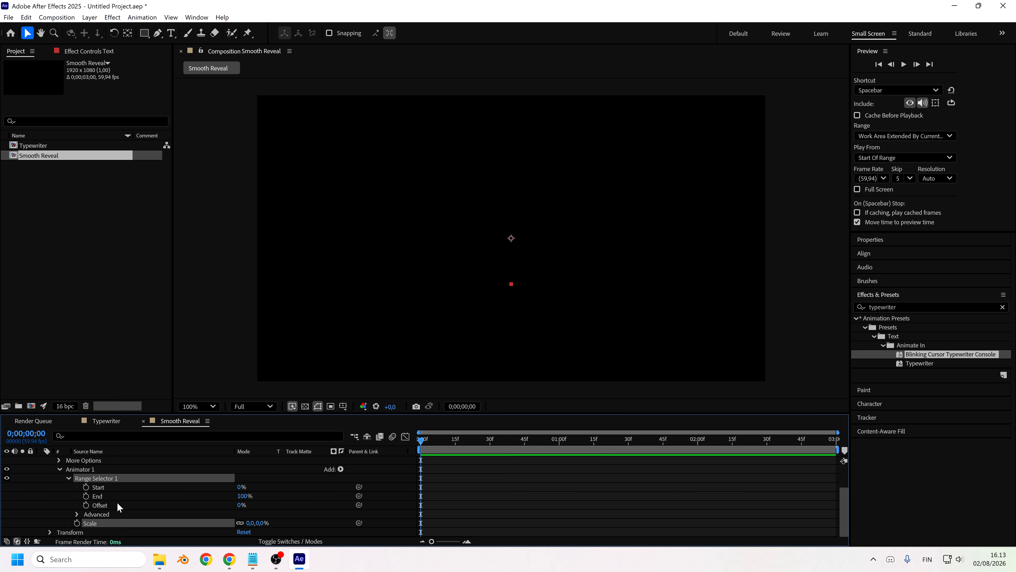
{"action": "left_click", "coordinate": [77, 514]}
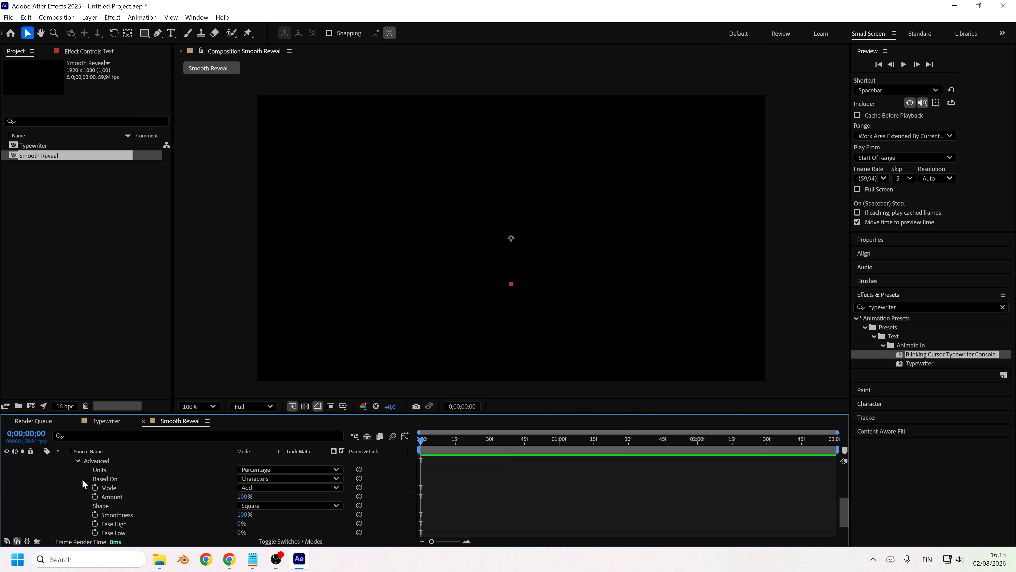
{"action": "left_click", "coordinate": [80, 459]}
{"action": "left_click", "coordinate": [85, 503]}
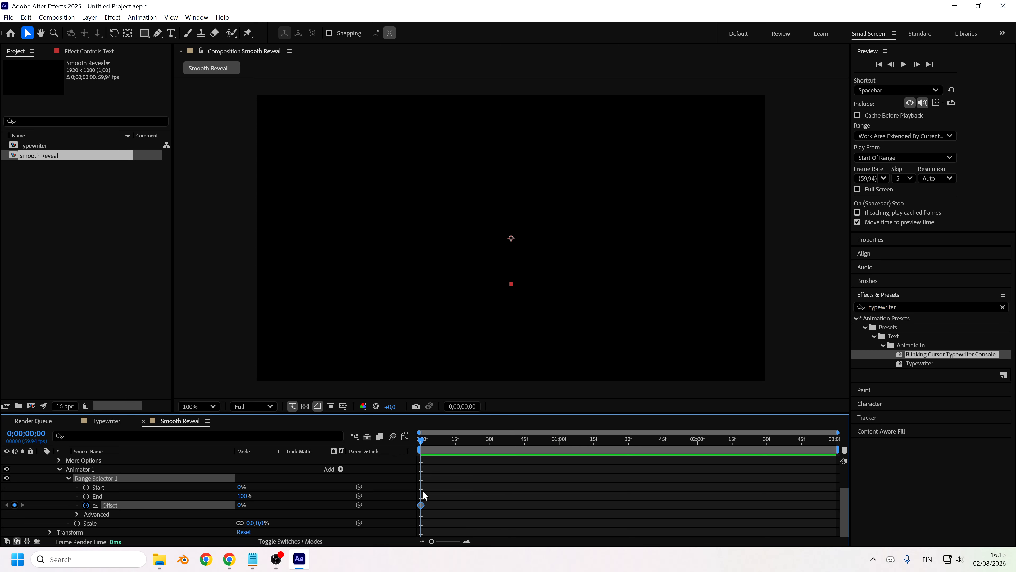
Step: Keyframe Range Selector 1's Offset at 100% at 0;00;01;00 and scrub back to 0;00;00;46 to check the reveal
{"action": "left_click_drag", "start_coordinate": [518, 443], "coordinate": [559, 443]}
{"action": "left_click", "coordinate": [240, 505]}
{"action": "type", "text": "100"}
{"action": "key", "text": "Return"}
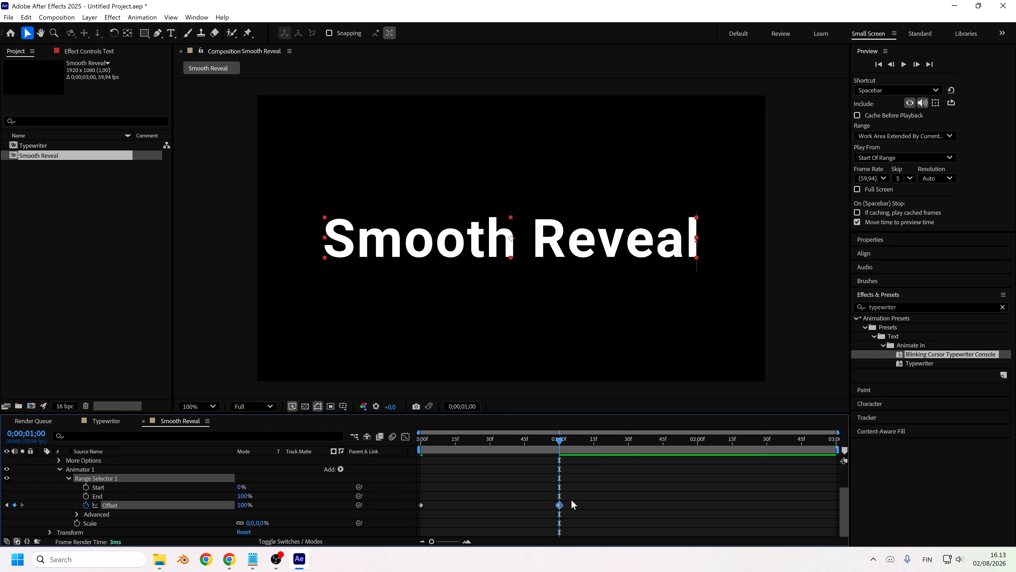
{"action": "left_click_drag", "start_coordinate": [551, 441], "coordinate": [527, 438]}
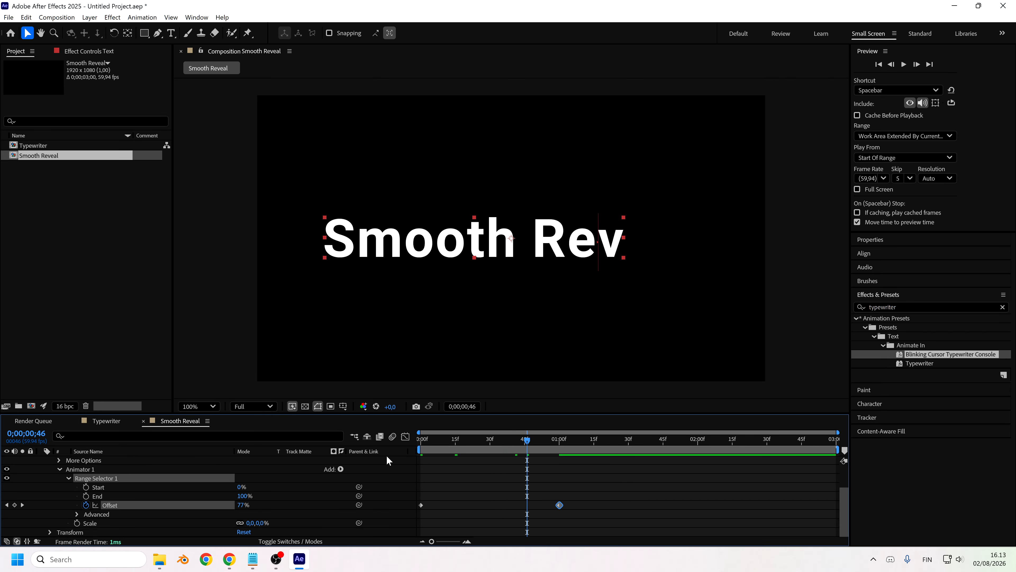
Step: Examine Range Selector 1's advanced settings, comparing the Units choices with the Start, End and Offset values
{"action": "left_click", "coordinate": [77, 515]}
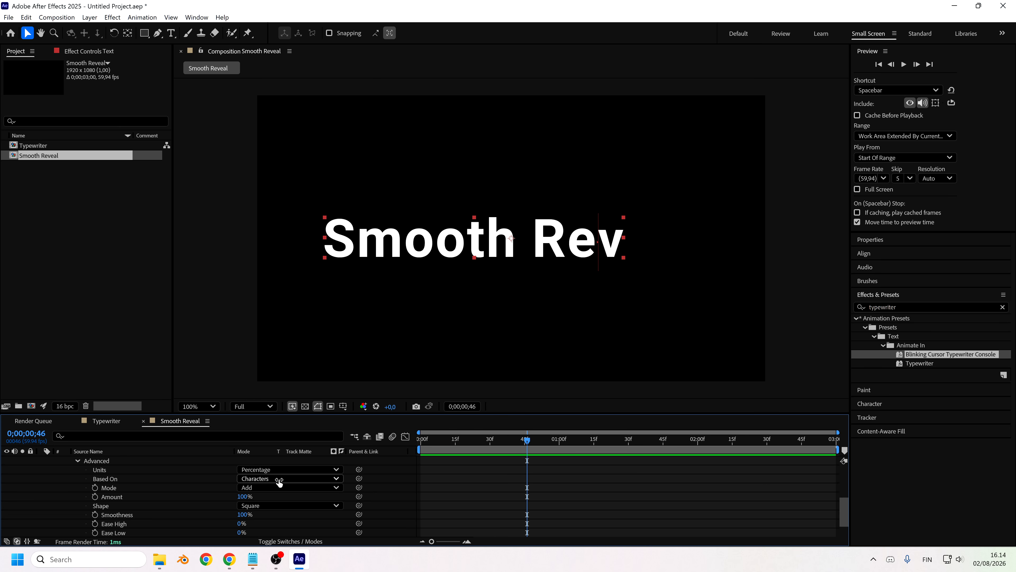
{"action": "left_click", "coordinate": [280, 471]}
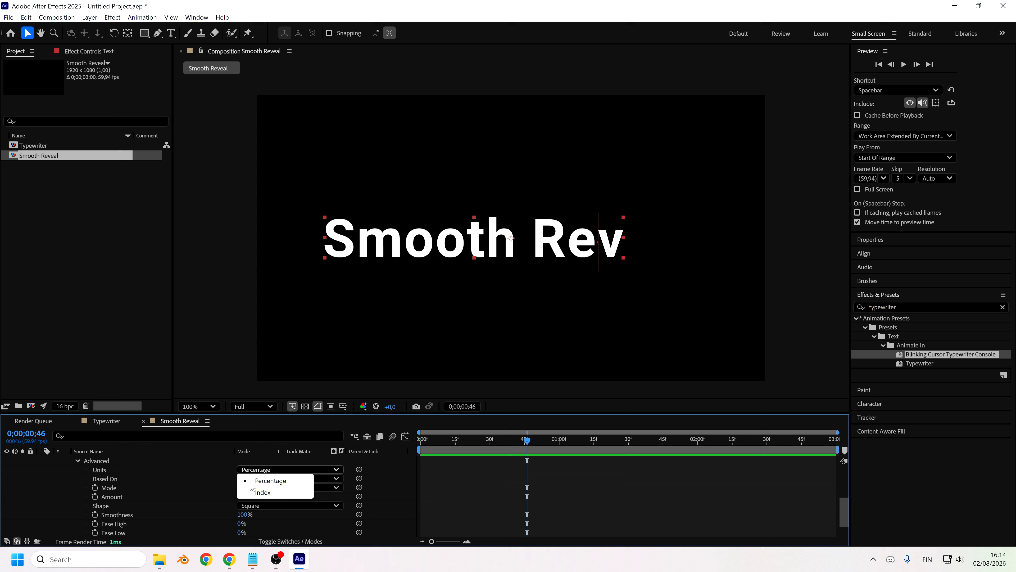
{"action": "left_click", "coordinate": [265, 470]}
{"action": "left_click", "coordinate": [212, 471]}
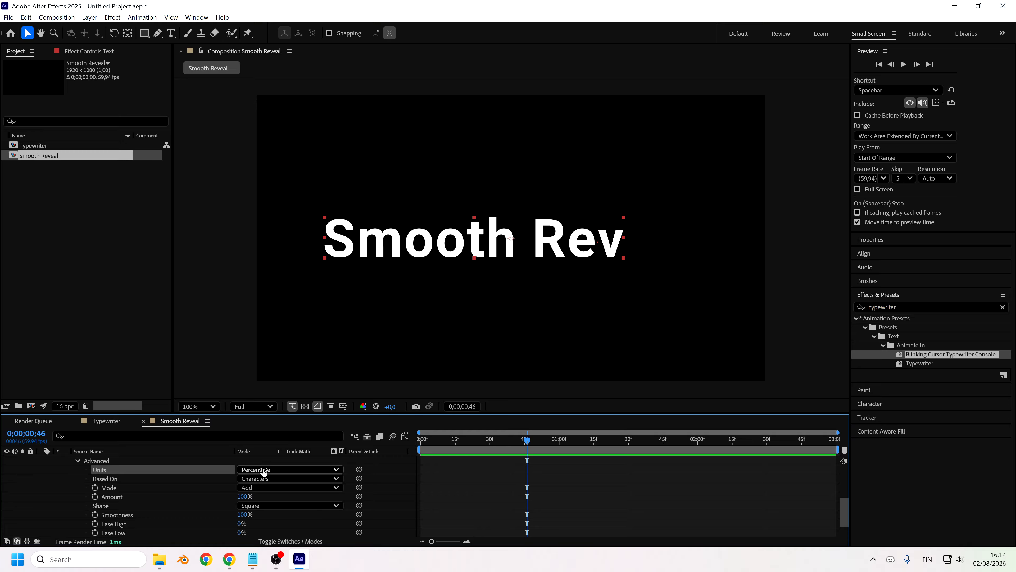
{"action": "scroll", "coordinate": [230, 473], "scroll_direction": "up", "scroll_amount": 3}
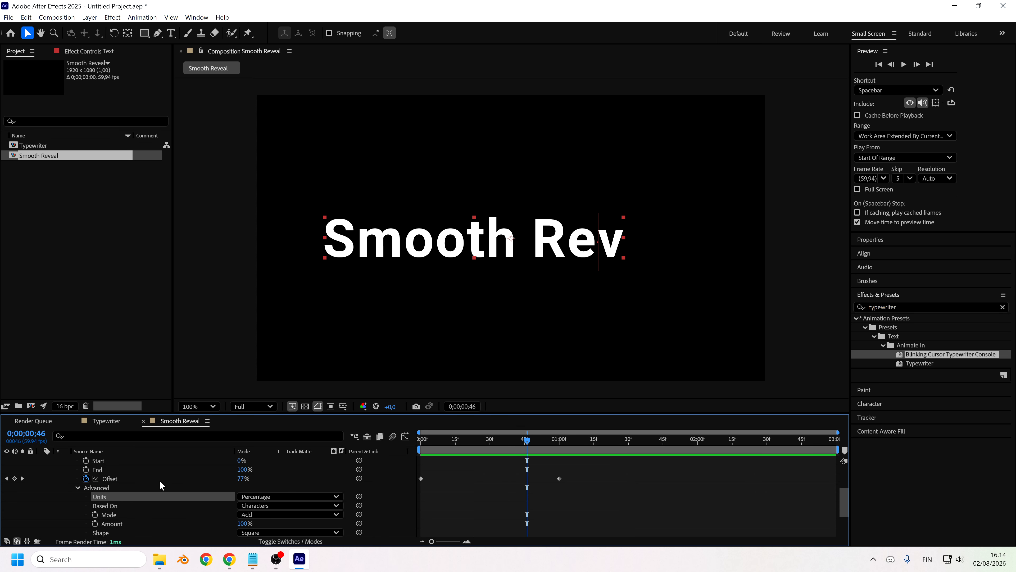
{"action": "scroll", "coordinate": [216, 491], "scroll_direction": "down", "scroll_amount": 3}
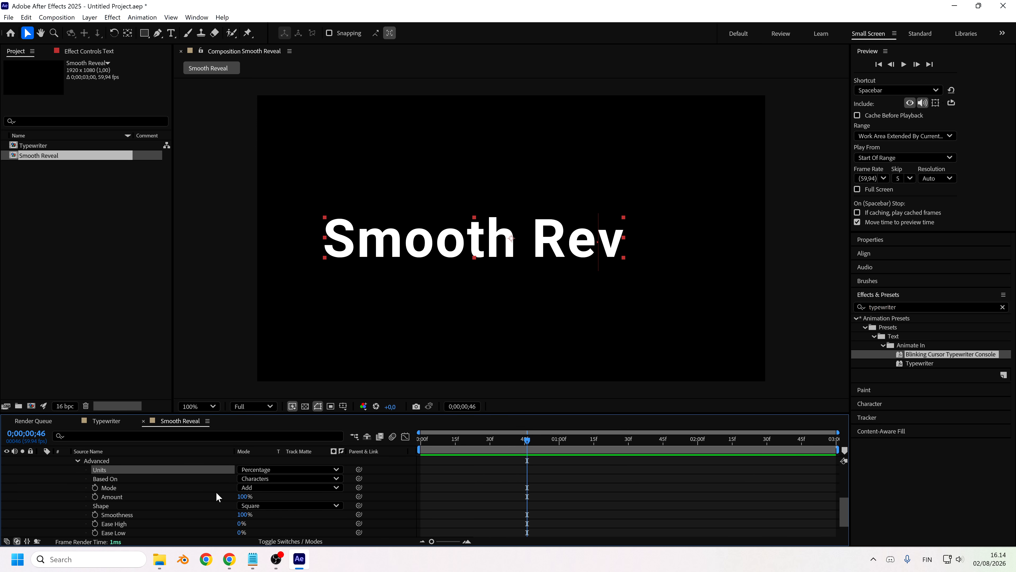
{"action": "scroll", "coordinate": [200, 487], "scroll_direction": "up", "scroll_amount": 3}
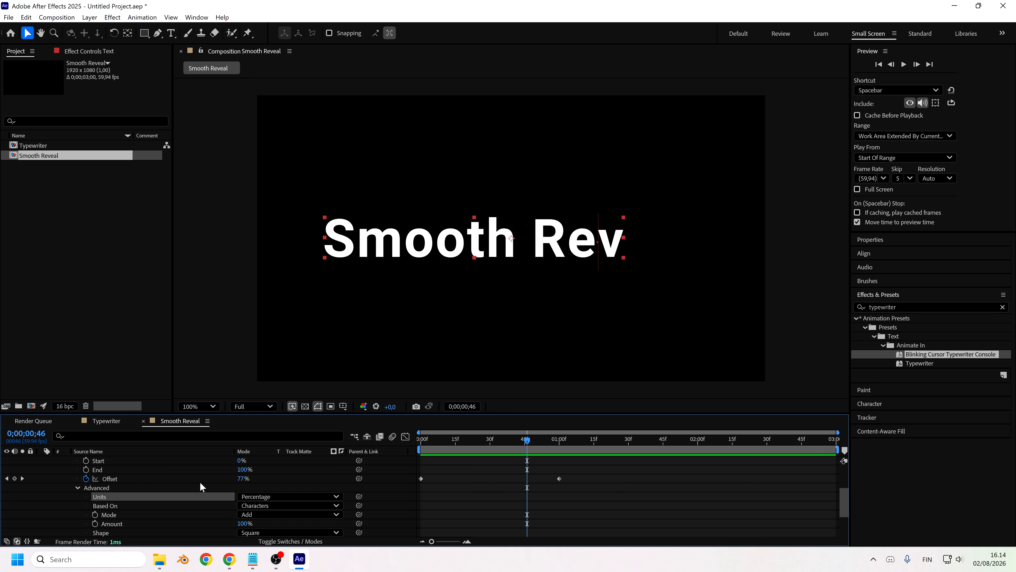
{"action": "scroll", "coordinate": [200, 488], "scroll_direction": "down", "scroll_amount": 3}
{"action": "left_click", "coordinate": [271, 468]}
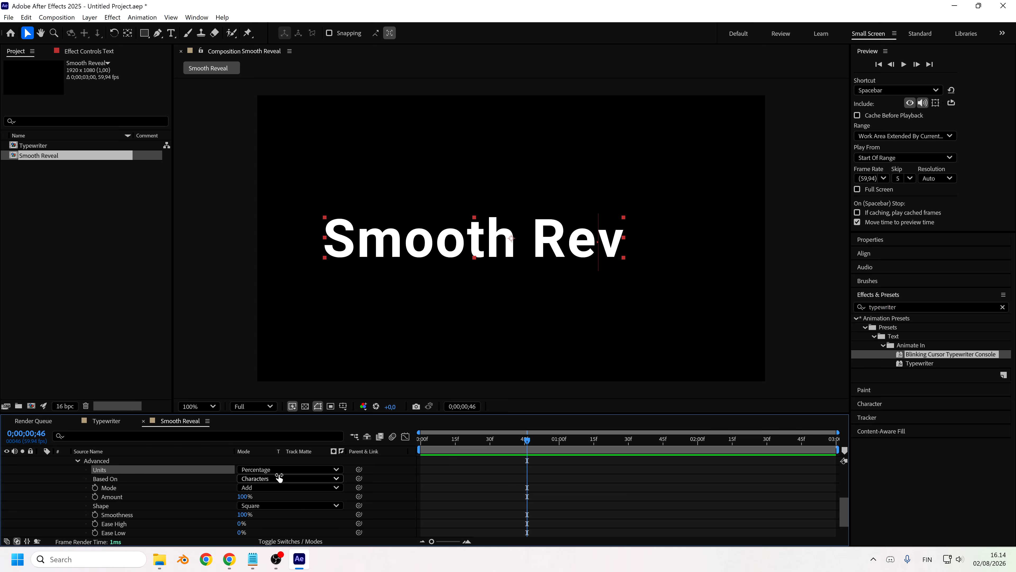
{"action": "left_click", "coordinate": [348, 465]}
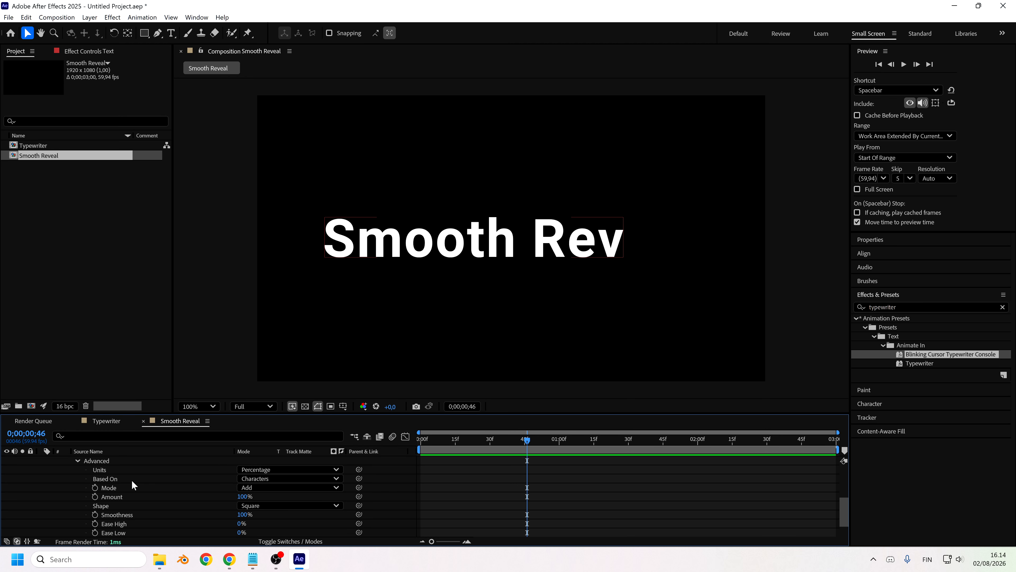
Step: Examine the available Based On and Mode options of the range selector without changing them
{"action": "left_click", "coordinate": [280, 479]}
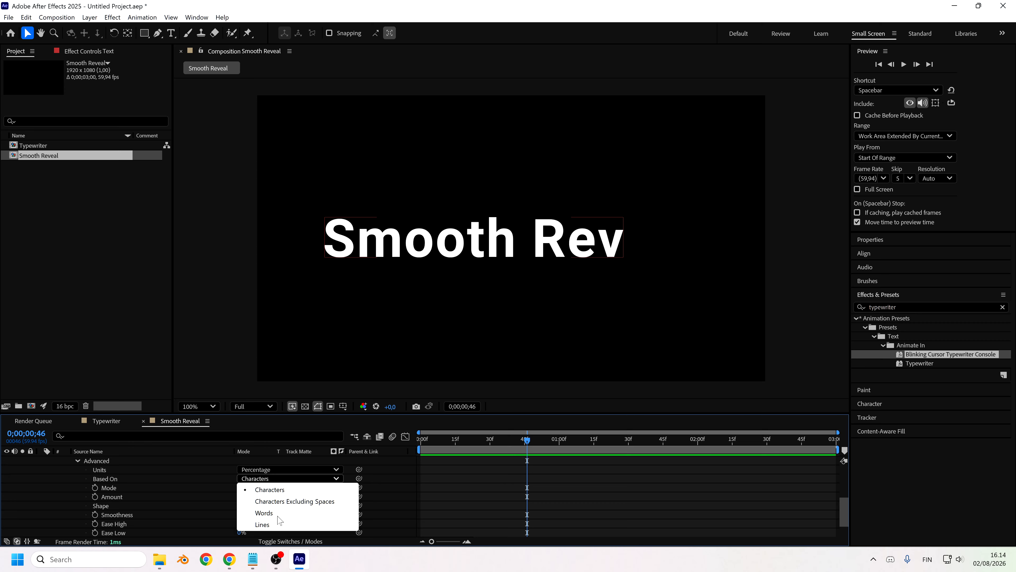
{"action": "left_click", "coordinate": [224, 474]}
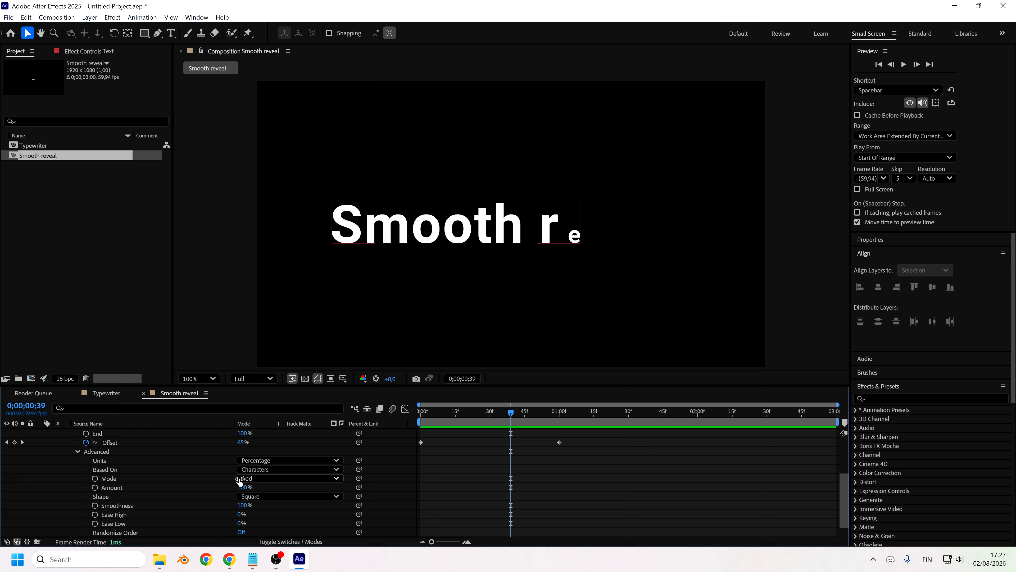
{"action": "left_click", "coordinate": [271, 480]}
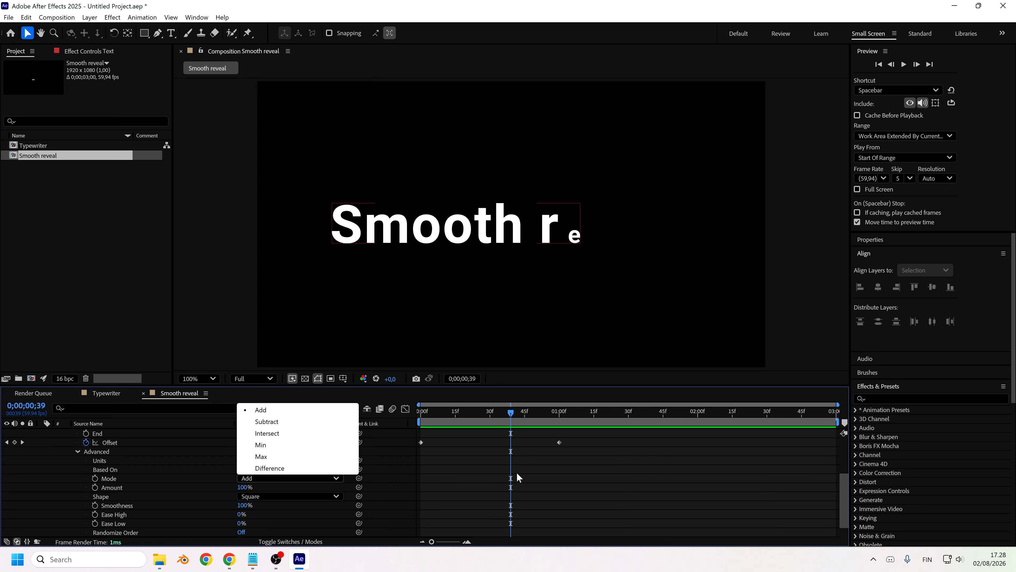
{"action": "left_click", "coordinate": [496, 466]}
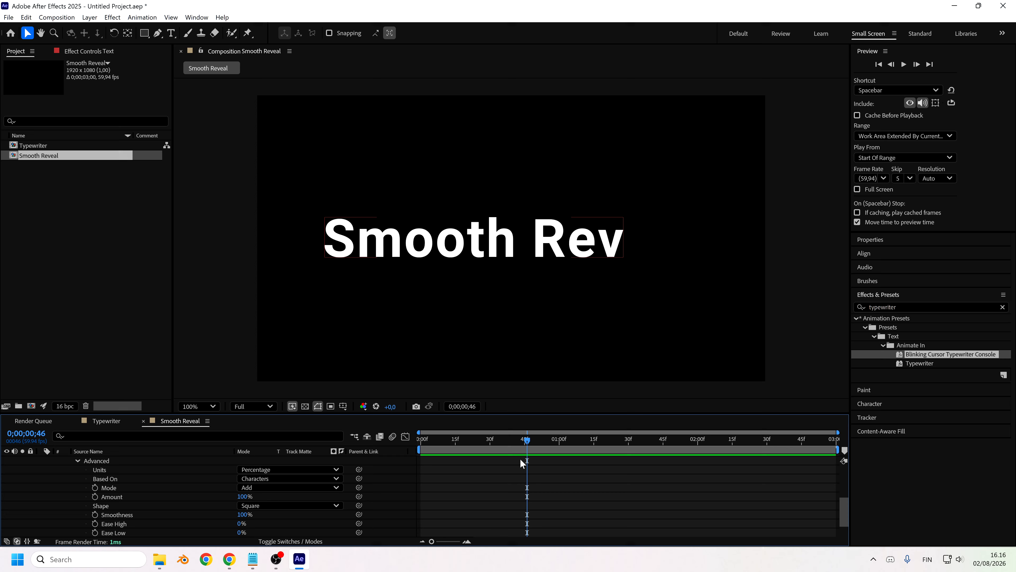
Step: Try the range selector's Amount at 53% at 0;00;00;44 and restore it to 100%
{"action": "left_click_drag", "start_coordinate": [520, 459], "coordinate": [522, 443]}
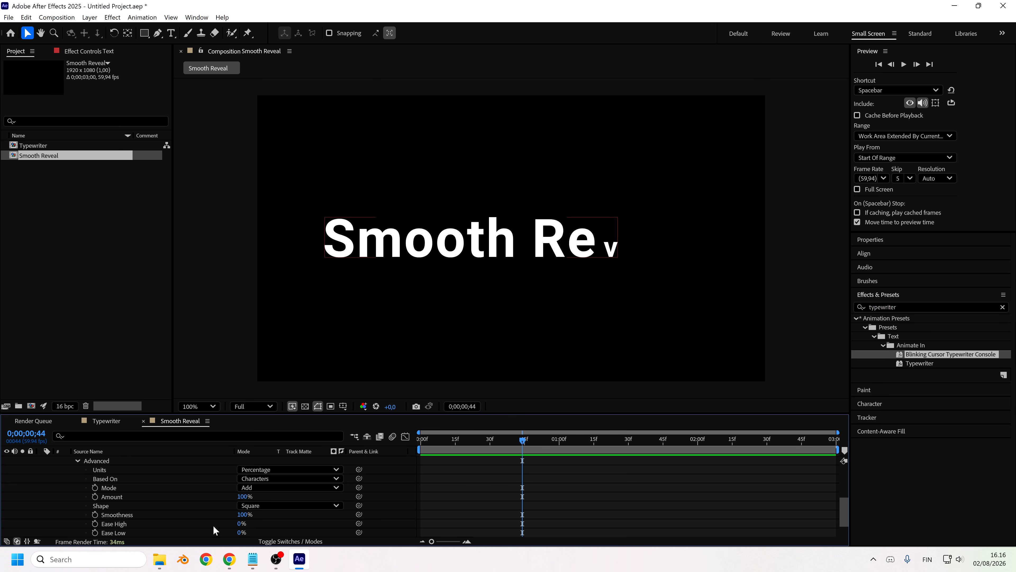
{"action": "left_click_drag", "start_coordinate": [244, 501], "coordinate": [205, 506]}
{"action": "scroll", "coordinate": [163, 501], "scroll_direction": "down", "scroll_amount": 1}
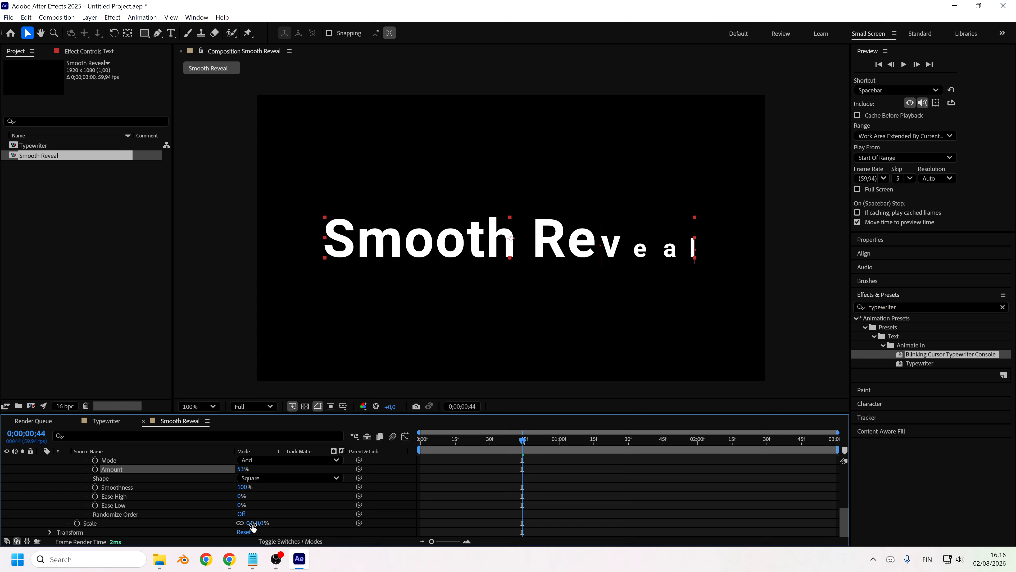
{"action": "scroll", "coordinate": [252, 501], "scroll_direction": "up", "scroll_amount": 1}
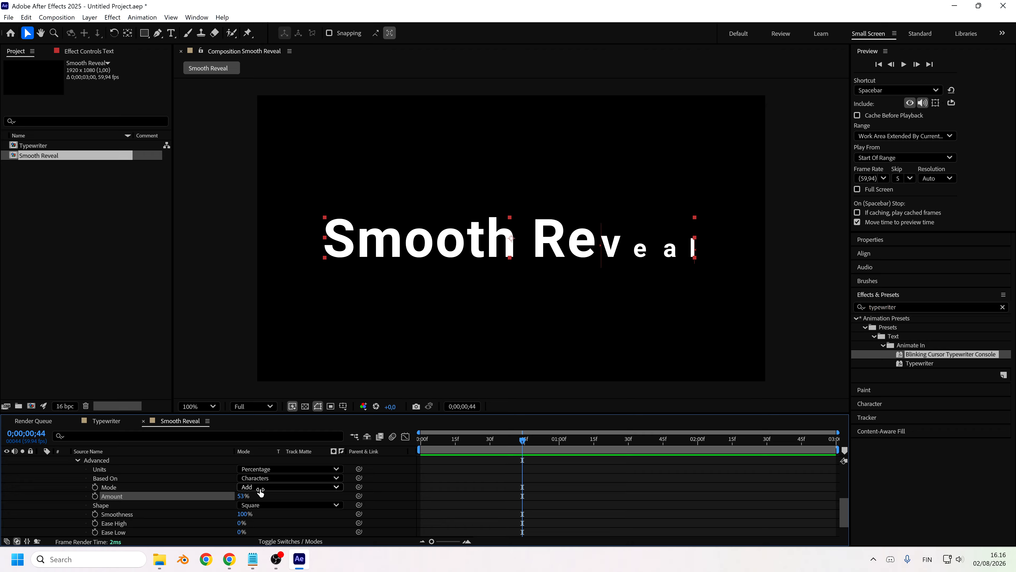
{"action": "scroll", "coordinate": [268, 493], "scroll_direction": "down", "scroll_amount": 1}
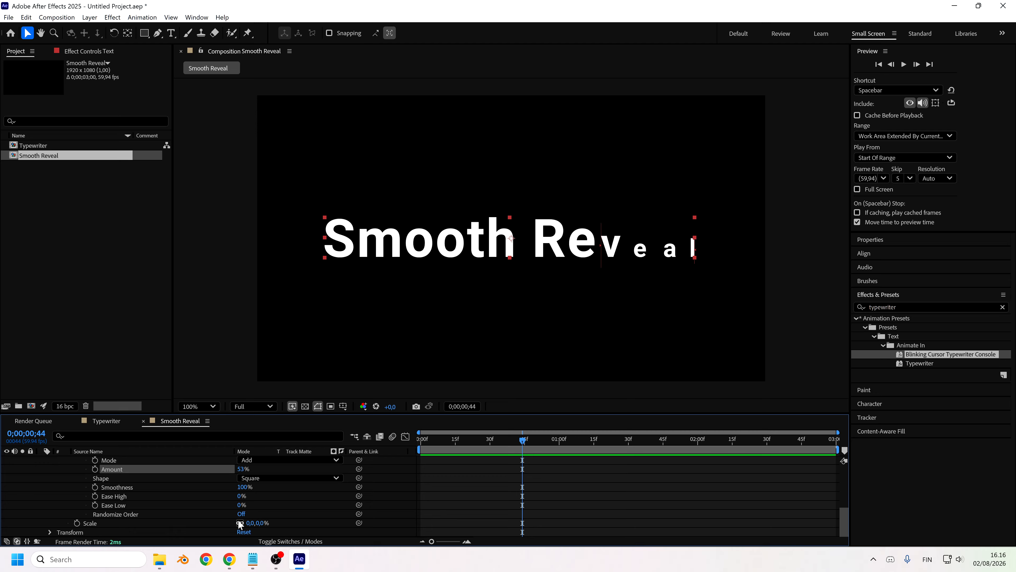
{"action": "left_click", "coordinate": [244, 468]}
{"action": "key", "text": "Return"}
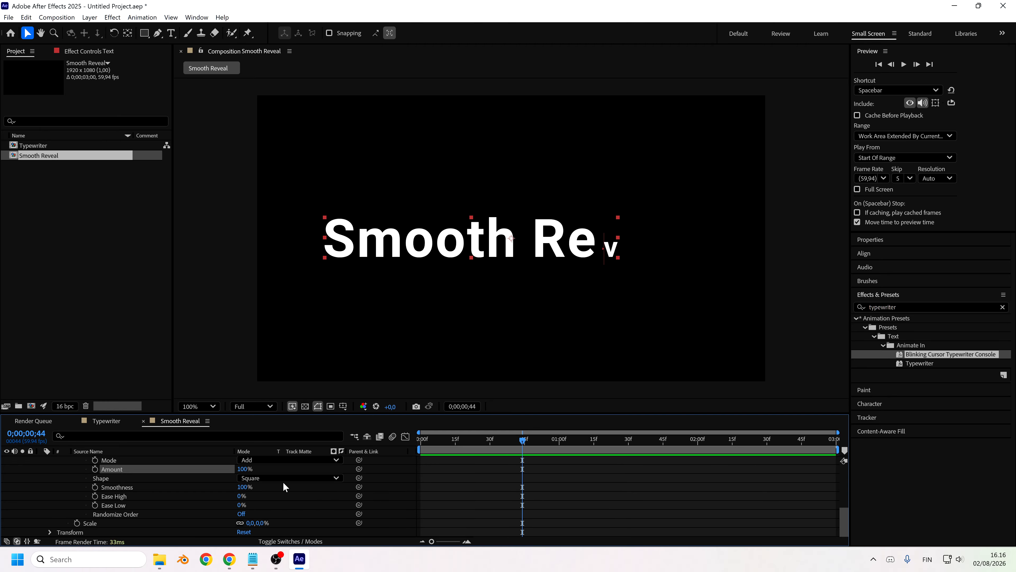
Step: Review the Mode options without changing them, and set the range selector's Shape to Ramp Up
{"action": "scroll", "coordinate": [283, 481], "scroll_direction": "up", "scroll_amount": 1}
{"action": "left_click", "coordinate": [260, 488]}
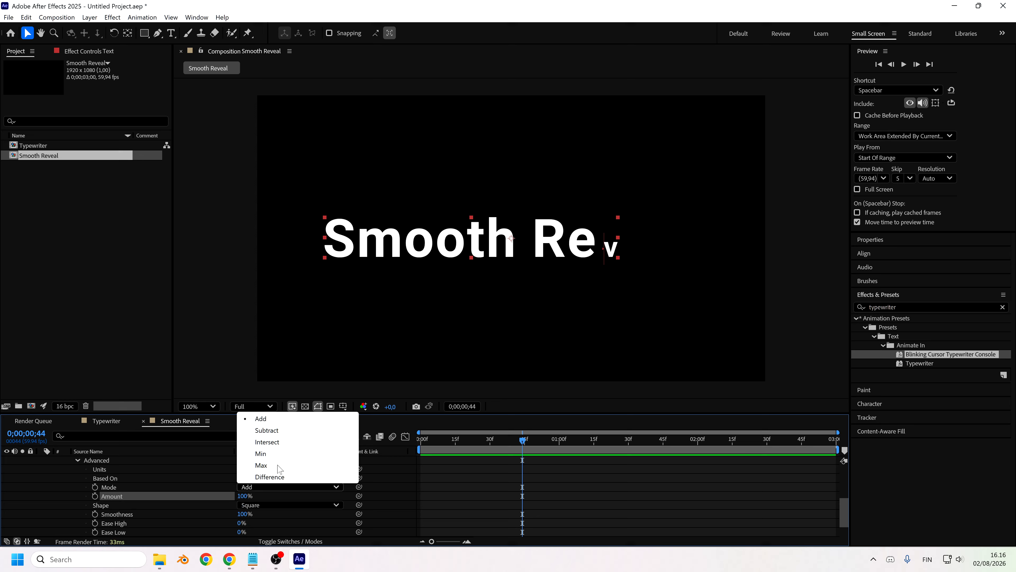
{"action": "left_click", "coordinate": [385, 498]}
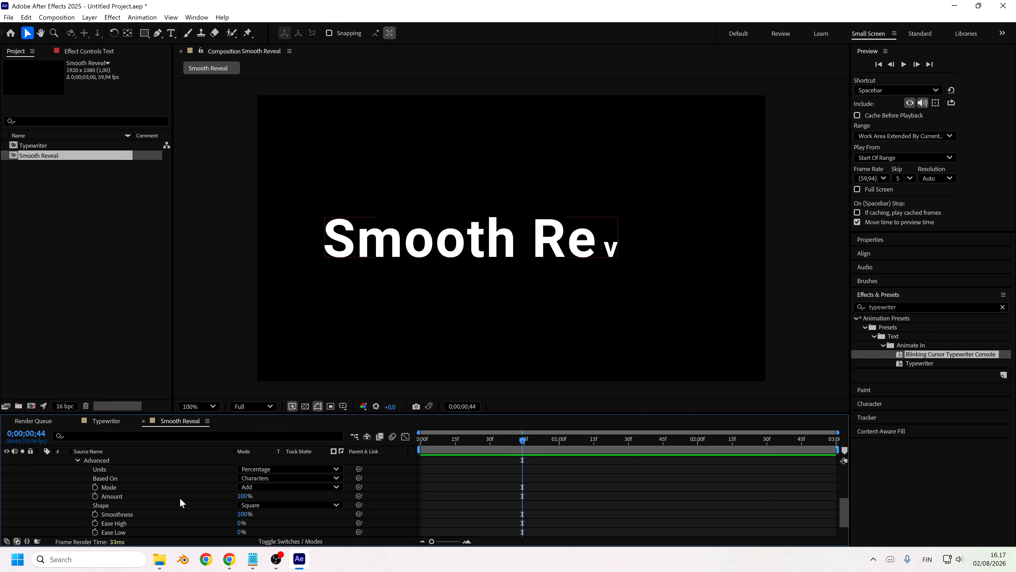
{"action": "scroll", "coordinate": [252, 496], "scroll_direction": "down", "scroll_amount": 1}
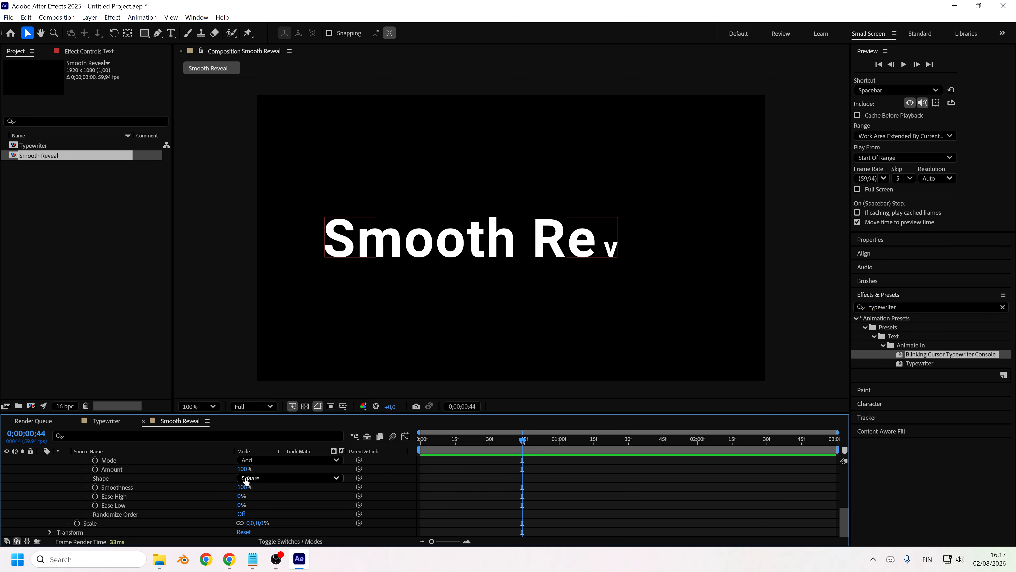
{"action": "left_click", "coordinate": [253, 477]}
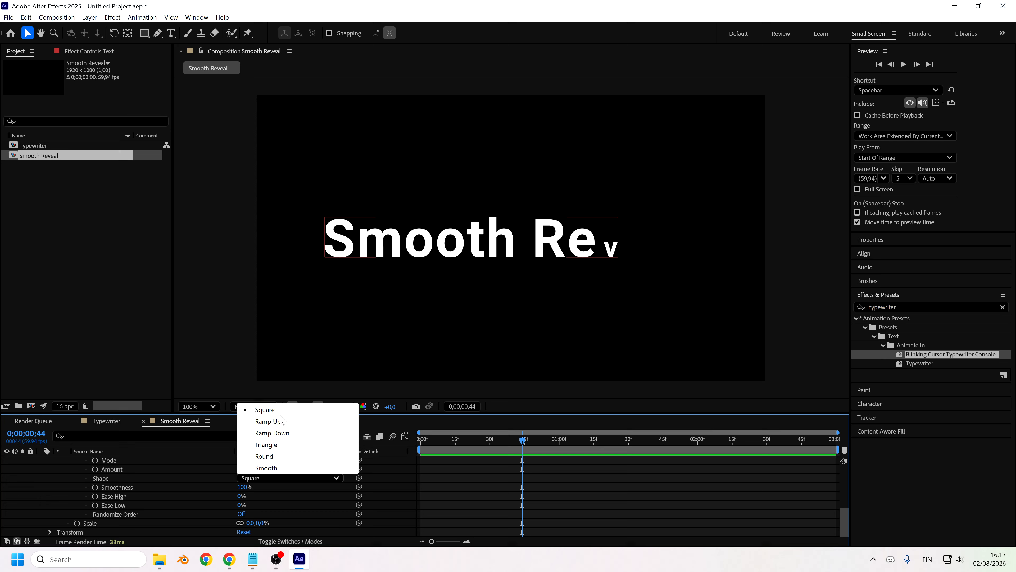
{"action": "left_click", "coordinate": [267, 421]}
Step: Set the Offset keyframe at 0;00;00;00 to -100% and scrub to 0;00;00;35 to check the reveal
{"action": "left_click_drag", "start_coordinate": [523, 440], "coordinate": [445, 445]}
{"action": "key", "text": "Home"}
{"action": "scroll", "coordinate": [258, 476], "scroll_direction": "up", "scroll_amount": 3}
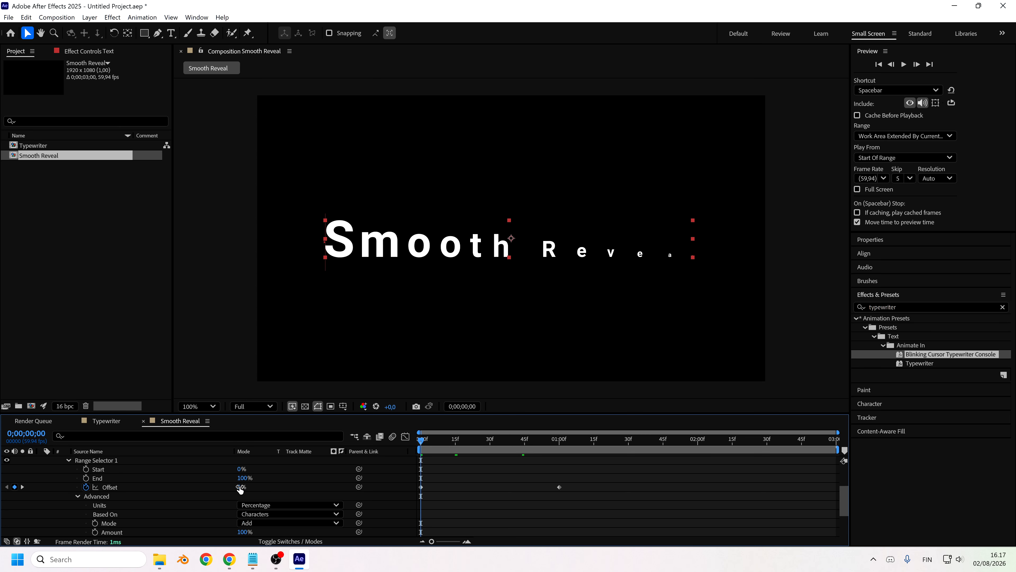
{"action": "left_click", "coordinate": [212, 486]}
{"action": "left_click_drag", "start_coordinate": [212, 486], "coordinate": [147, 486]}
{"action": "left_click_drag", "start_coordinate": [428, 441], "coordinate": [502, 464]}
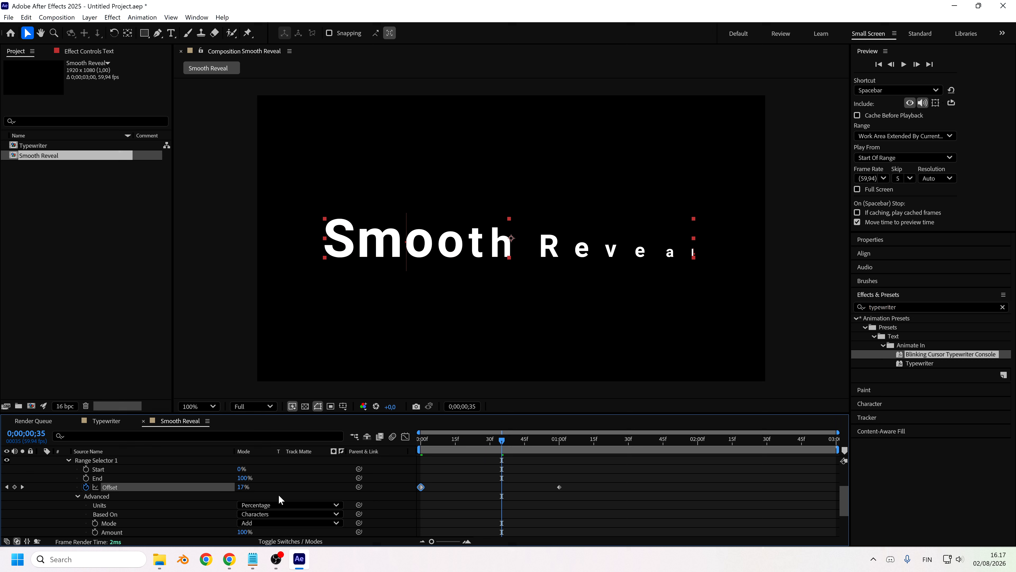
Step: Try the Ramp Down shape on the range selector and scrub back to 0;00;00;00 to preview it
{"action": "scroll", "coordinate": [279, 494], "scroll_direction": "down", "scroll_amount": 1}
{"action": "left_click", "coordinate": [282, 514]}
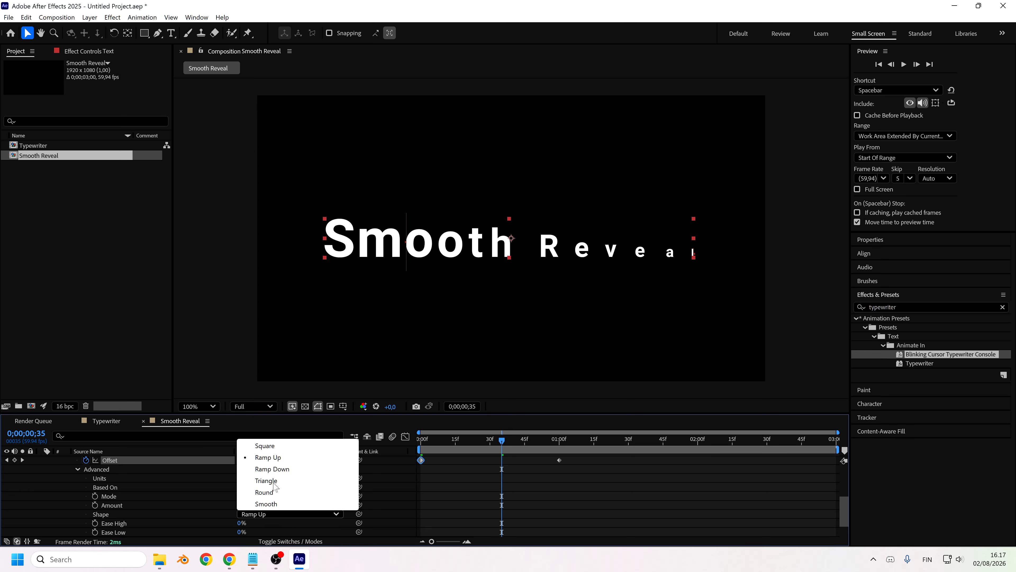
{"action": "left_click", "coordinate": [278, 468]}
{"action": "left_click_drag", "start_coordinate": [492, 445], "coordinate": [420, 446]}
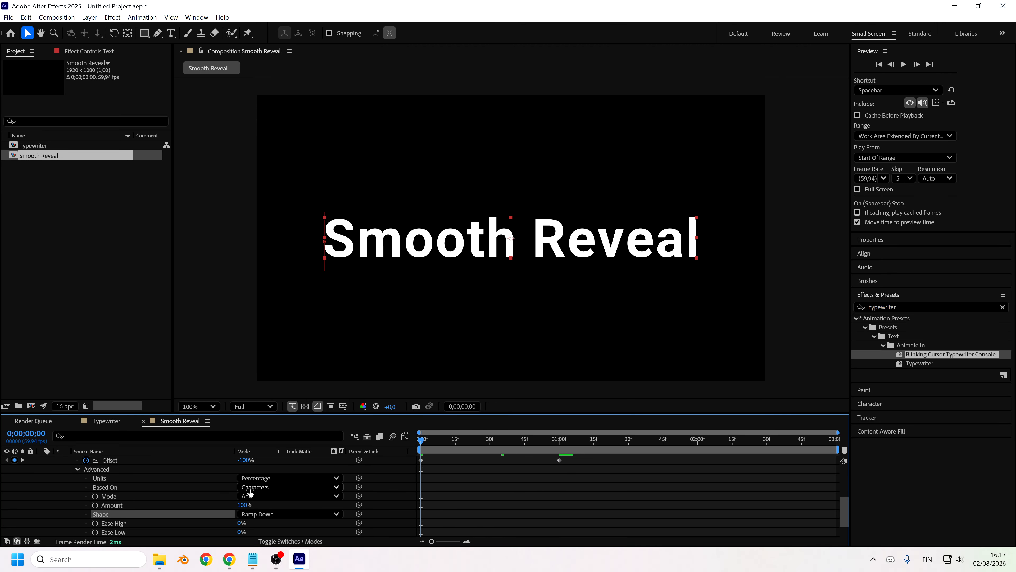
Step: Try the Triangle shape on the range selector and scrub to 0;00;00;31 to preview it
{"action": "scroll", "coordinate": [274, 484], "scroll_direction": "down", "scroll_amount": 1}
{"action": "left_click", "coordinate": [282, 486]}
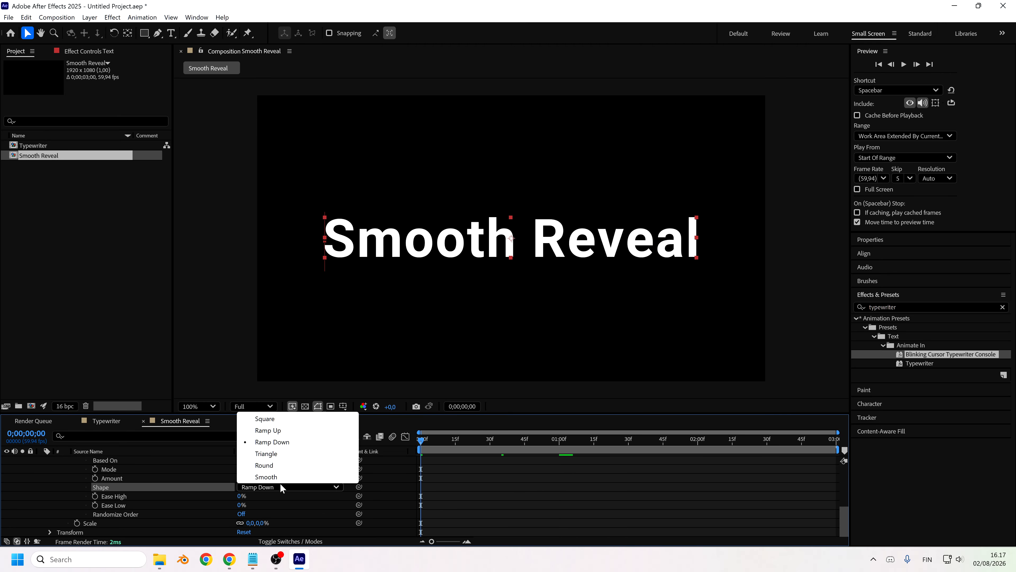
{"action": "left_click", "coordinate": [266, 454]}
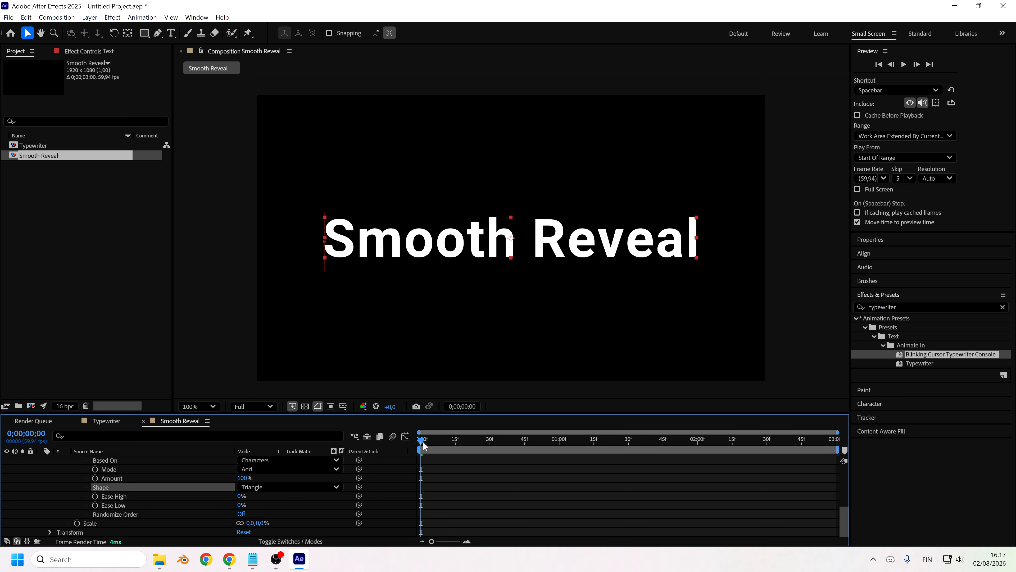
{"action": "left_click_drag", "start_coordinate": [424, 445], "coordinate": [492, 461]}
Step: Try the range selector's Mode as Subtract and scrub to 0;00;00;29 to compare the effect
{"action": "scroll", "coordinate": [280, 484], "scroll_direction": "up", "scroll_amount": 1}
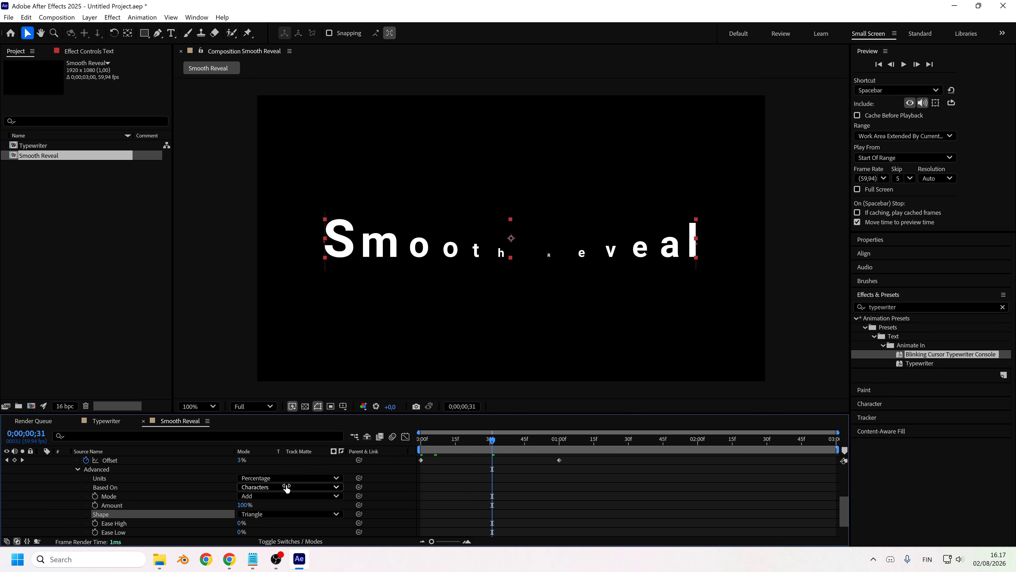
{"action": "left_click", "coordinate": [257, 496]}
{"action": "left_click", "coordinate": [277, 439]}
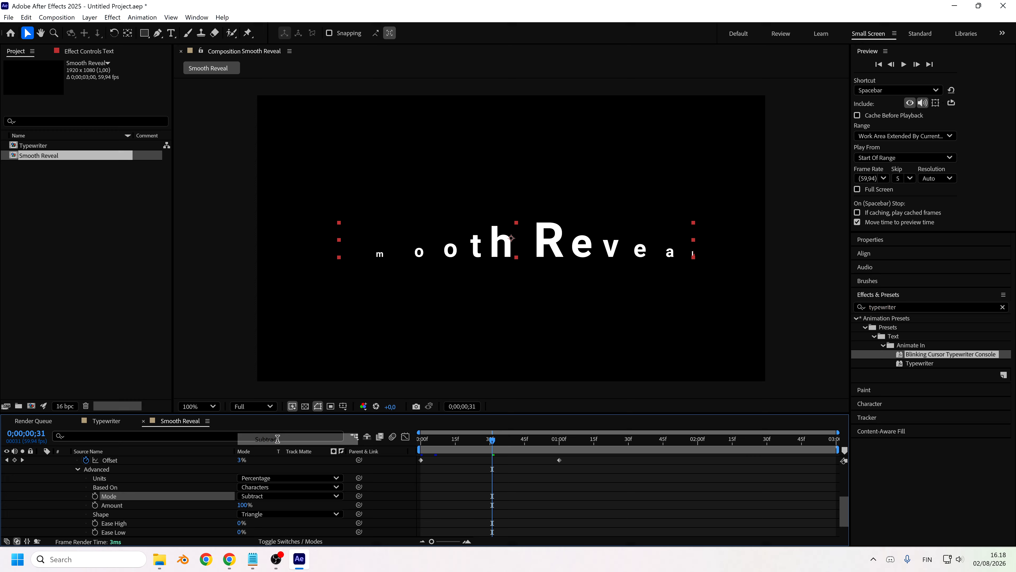
{"action": "mouse_move", "coordinate": [485, 446]}
{"action": "left_mouse_down"}
{"action": "mouse_move", "coordinate": [438, 441]}
{"action": "mouse_move", "coordinate": [489, 466]}
{"action": "mouse_move", "coordinate": [452, 464]}
{"action": "mouse_move", "coordinate": [548, 459]}
{"action": "mouse_move", "coordinate": [487, 456]}
{"action": "left_mouse_up"}
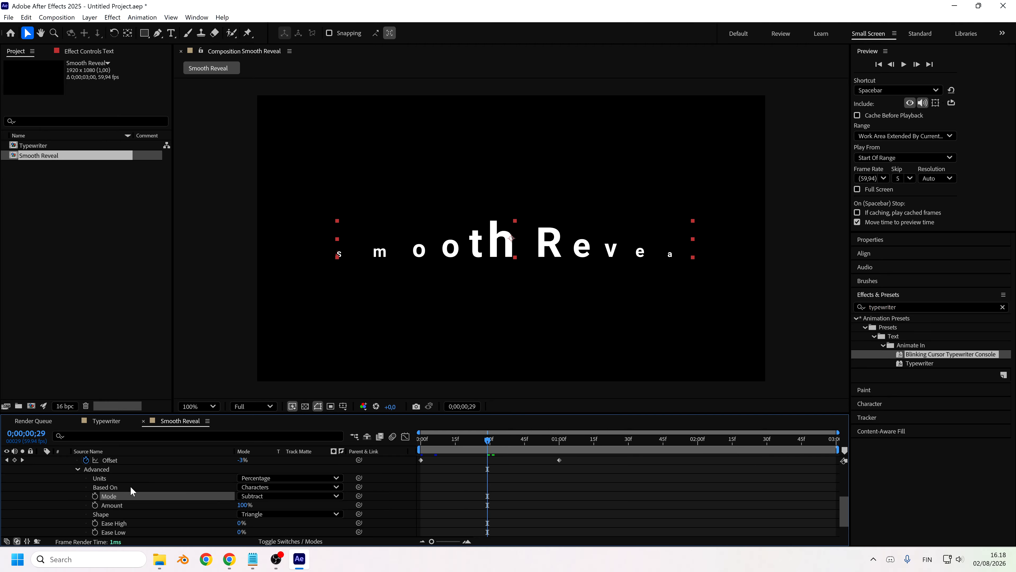
Step: Try the Round and Smooth shapes with Subtract mode, scrubbing to 0;00;00;25 to preview the result
{"action": "scroll", "coordinate": [164, 490], "scroll_direction": "down", "scroll_amount": 1}
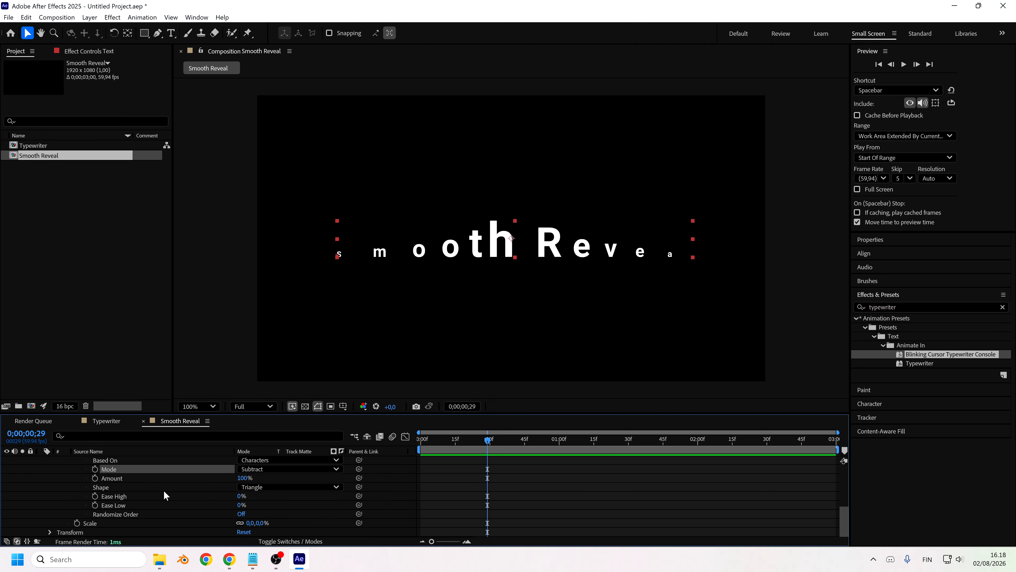
{"action": "left_click", "coordinate": [281, 487]}
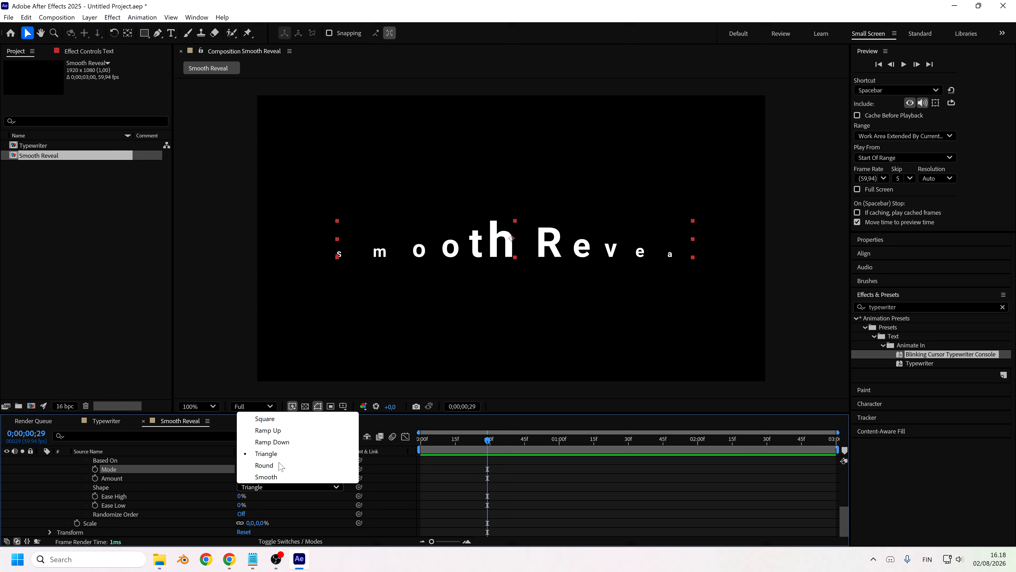
{"action": "left_click", "coordinate": [275, 465]}
{"action": "left_click", "coordinate": [269, 489]}
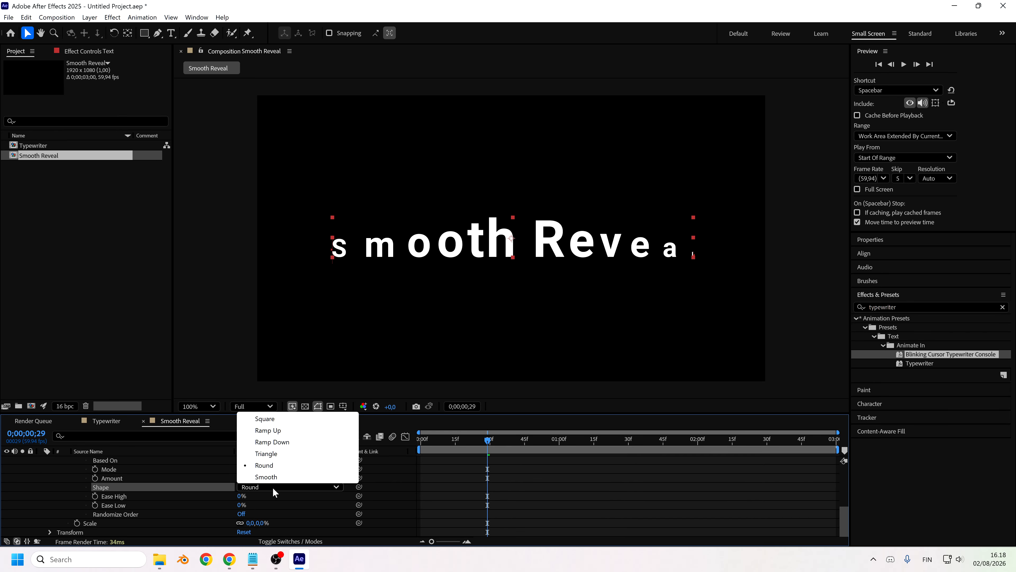
{"action": "left_click", "coordinate": [279, 479]}
{"action": "mouse_move", "coordinate": [476, 439]}
{"action": "left_mouse_down"}
{"action": "mouse_move", "coordinate": [517, 445]}
{"action": "mouse_move", "coordinate": [478, 446]}
{"action": "left_mouse_up"}
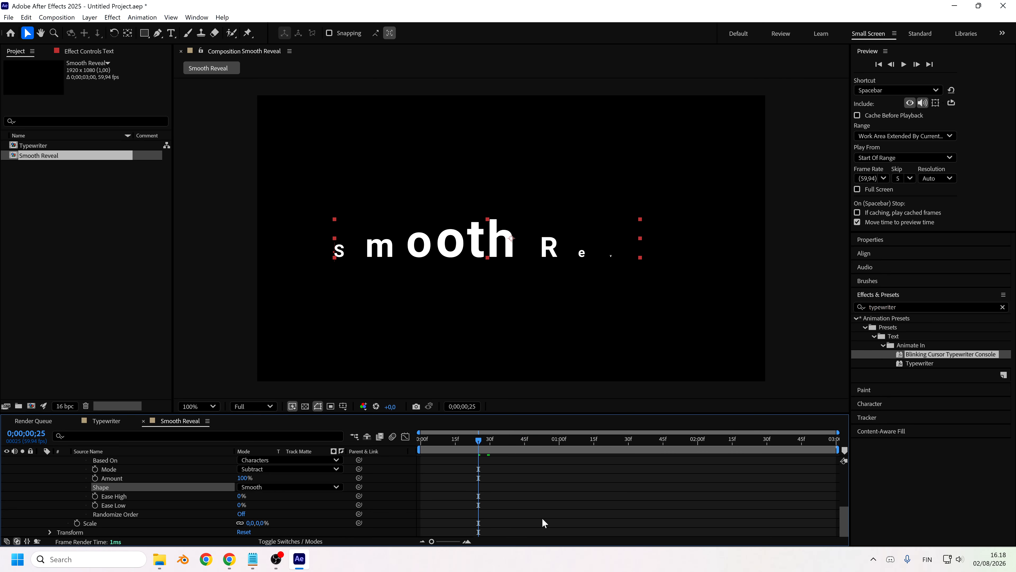
Step: Return the range selector's Shape to Ramp Up and scrub through the start to 0;00;00;19 to check it
{"action": "left_click", "coordinate": [256, 487]}
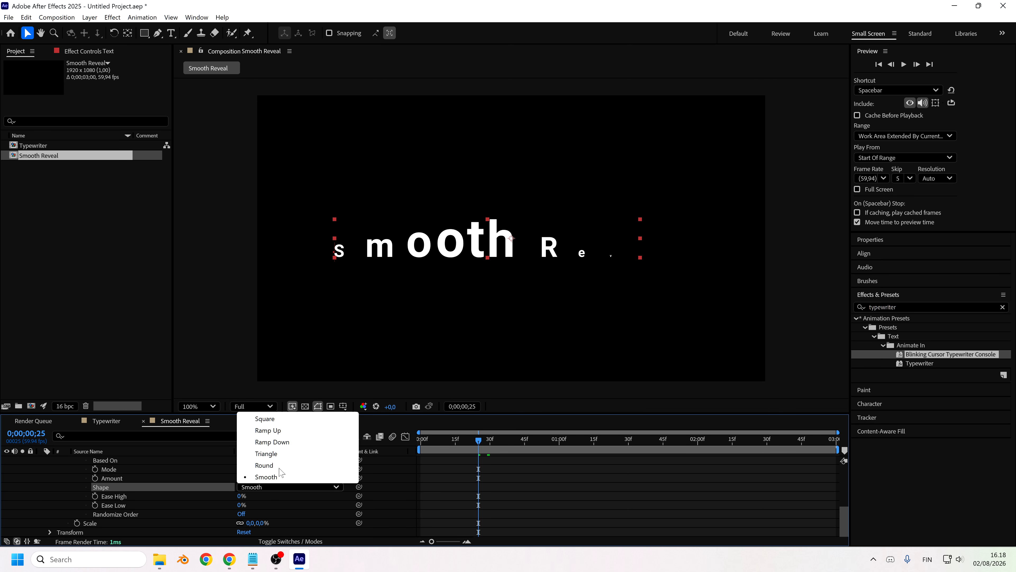
{"action": "left_click", "coordinate": [270, 434]}
{"action": "left_click_drag", "start_coordinate": [469, 441], "coordinate": [414, 442]}
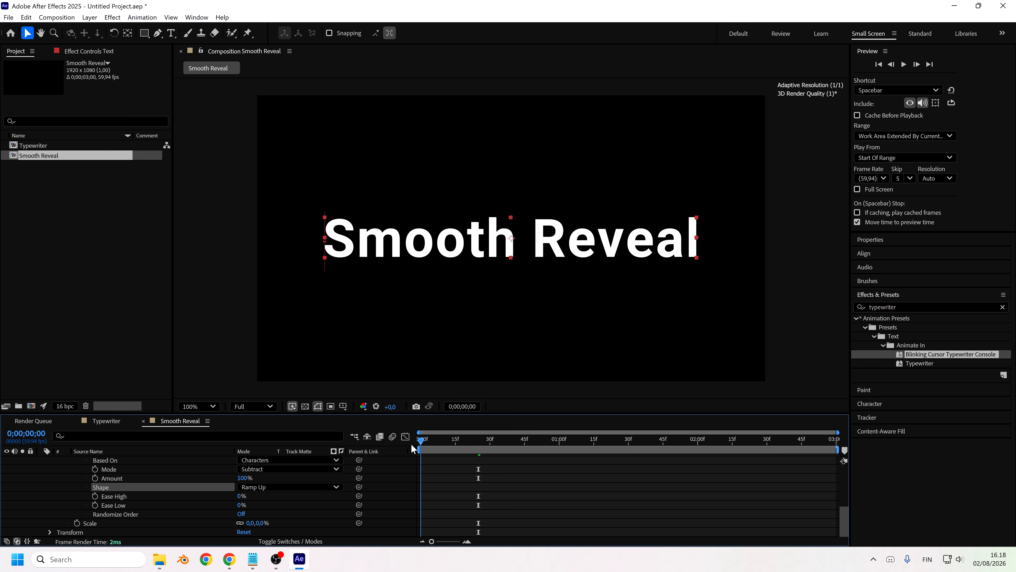
{"action": "left_click", "coordinate": [264, 487]}
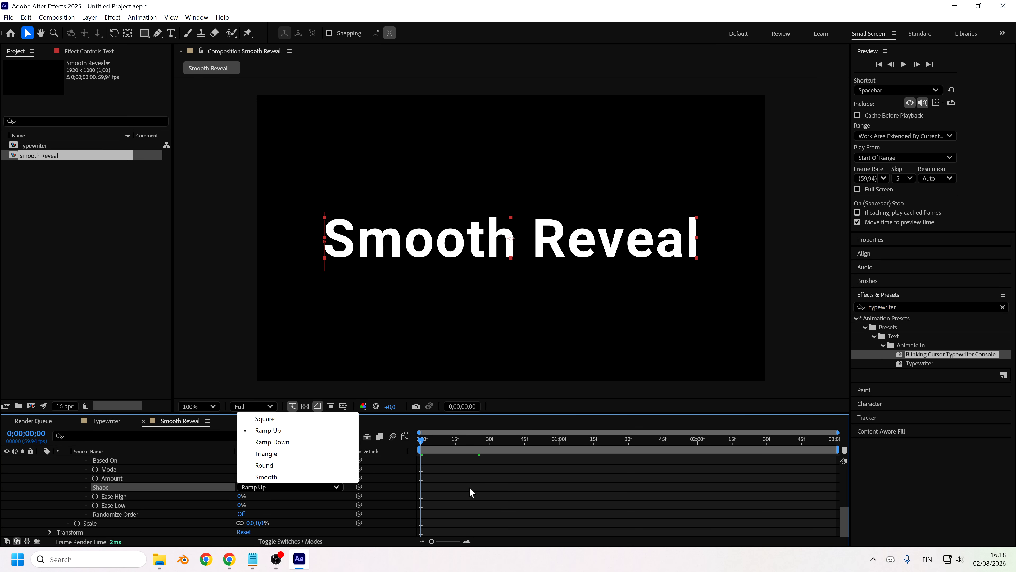
{"action": "left_click", "coordinate": [488, 480]}
{"action": "scroll", "coordinate": [457, 478], "scroll_direction": "up", "scroll_amount": 3}
{"action": "left_click_drag", "start_coordinate": [424, 442], "coordinate": [464, 444]}
{"action": "scroll", "coordinate": [192, 496], "scroll_direction": "down", "scroll_amount": 3}
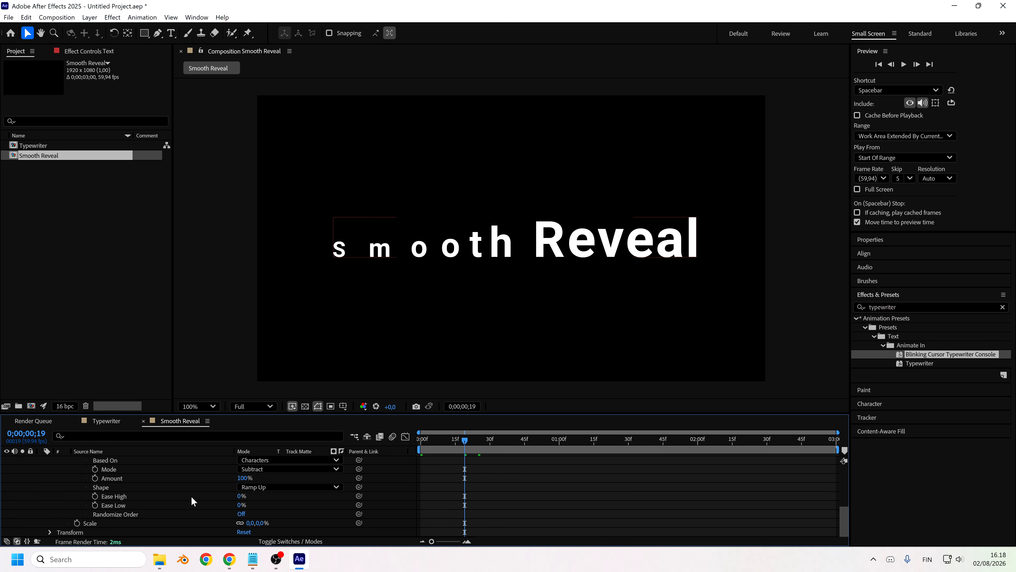
Step: Swap the two Offset keyframes so that 100% sits at 0;00;00;00 and -100% at 0;00;01;00
{"action": "scroll", "coordinate": [483, 486], "scroll_direction": "up", "scroll_amount": 3}
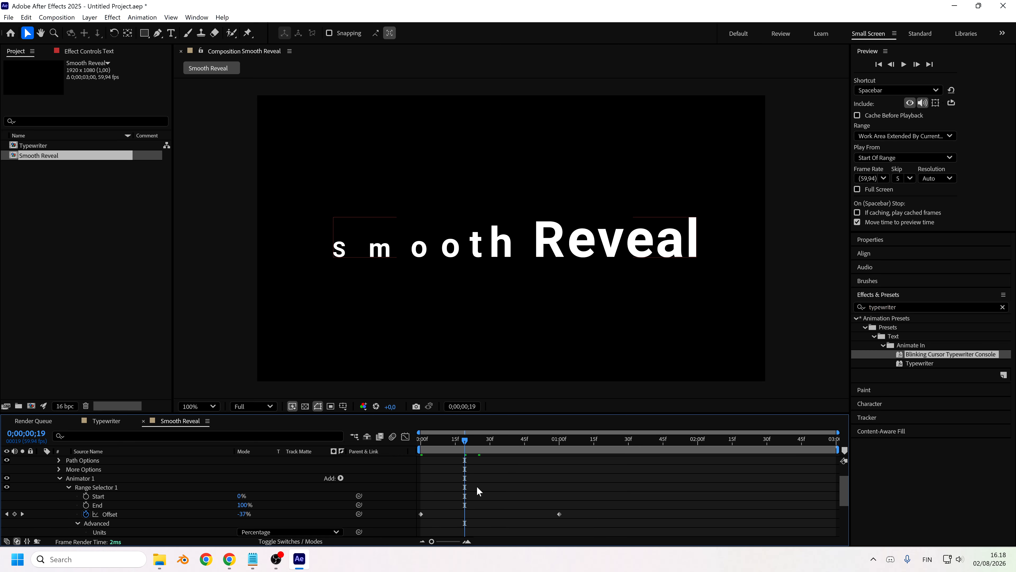
{"action": "mouse_move", "coordinate": [421, 514]}
{"action": "left_mouse_down"}
{"action": "mouse_move", "coordinate": [536, 515]}
{"action": "mouse_move", "coordinate": [420, 531]}
{"action": "left_mouse_up"}
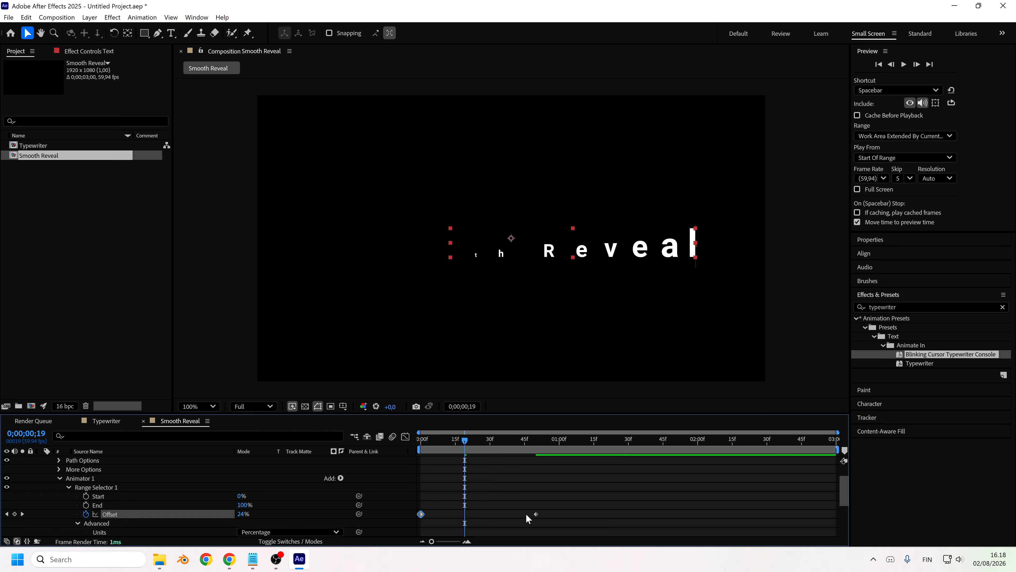
{"action": "left_click_drag", "start_coordinate": [536, 514], "coordinate": [561, 514]}
{"action": "left_click", "coordinate": [560, 439]}
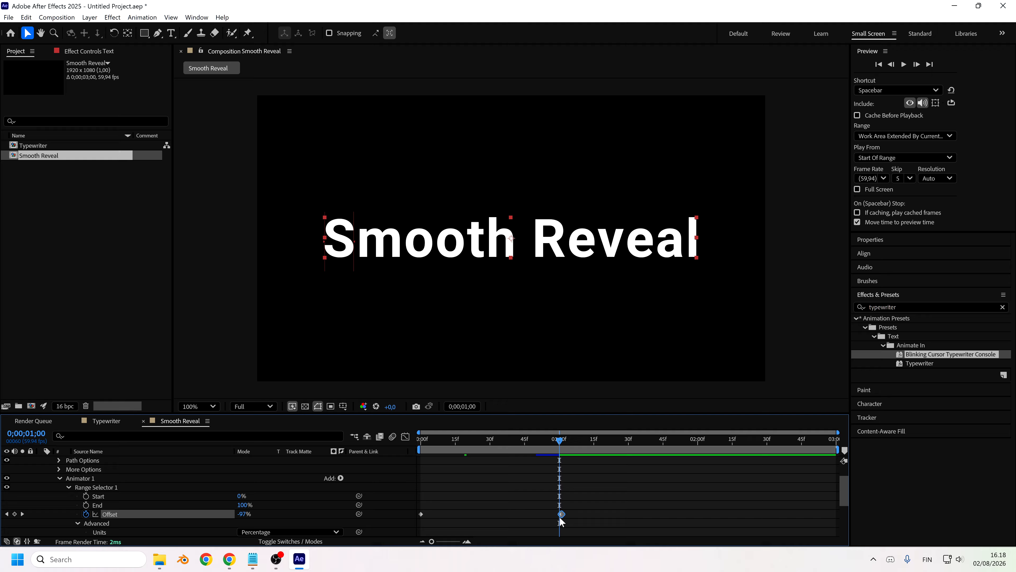
{"action": "left_click_drag", "start_coordinate": [561, 514], "coordinate": [560, 512]}
{"action": "left_click_drag", "start_coordinate": [559, 441], "coordinate": [560, 463]}
{"action": "scroll", "coordinate": [240, 491], "scroll_direction": "down", "scroll_amount": 3}
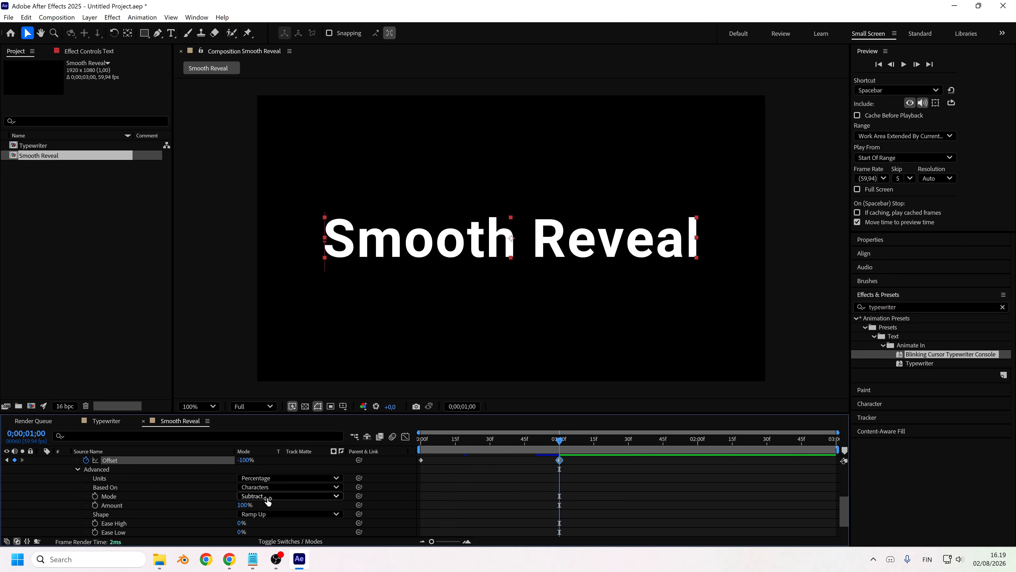
Step: Restore Mode to Add and swap the Offset keyframes back to -100% at 0;00;00;00 and 100% at 0;00;01;00, scrubbing to 0;00;00;31
{"action": "left_click", "coordinate": [267, 498]}
{"action": "left_click", "coordinate": [270, 428]}
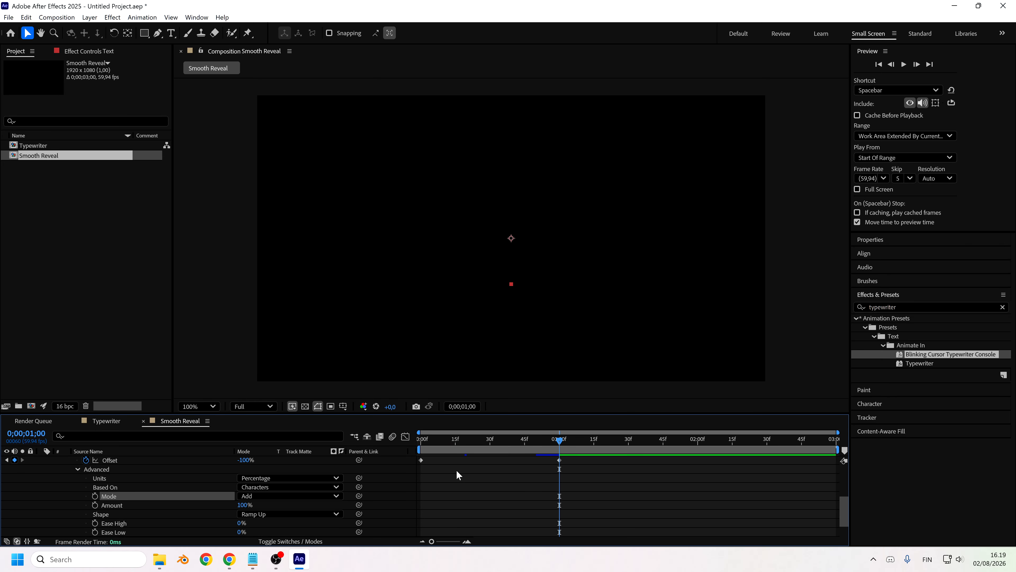
{"action": "scroll", "coordinate": [424, 492], "scroll_direction": "up", "scroll_amount": 2}
{"action": "left_click_drag", "start_coordinate": [421, 487], "coordinate": [623, 487]}
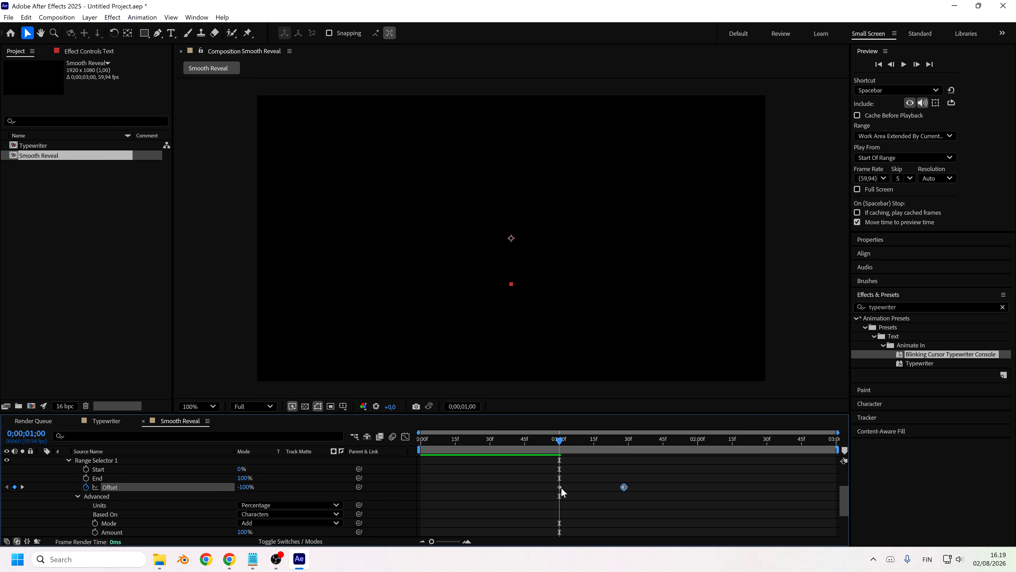
{"action": "left_click_drag", "start_coordinate": [559, 489], "coordinate": [416, 495]}
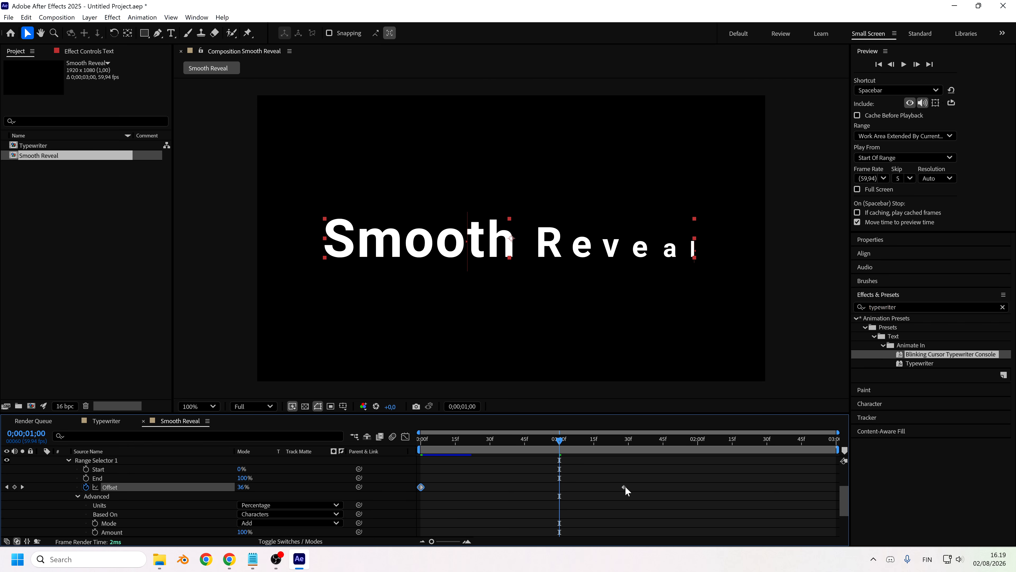
{"action": "left_click_drag", "start_coordinate": [624, 487], "coordinate": [557, 489]}
{"action": "left_click", "coordinate": [423, 439]}
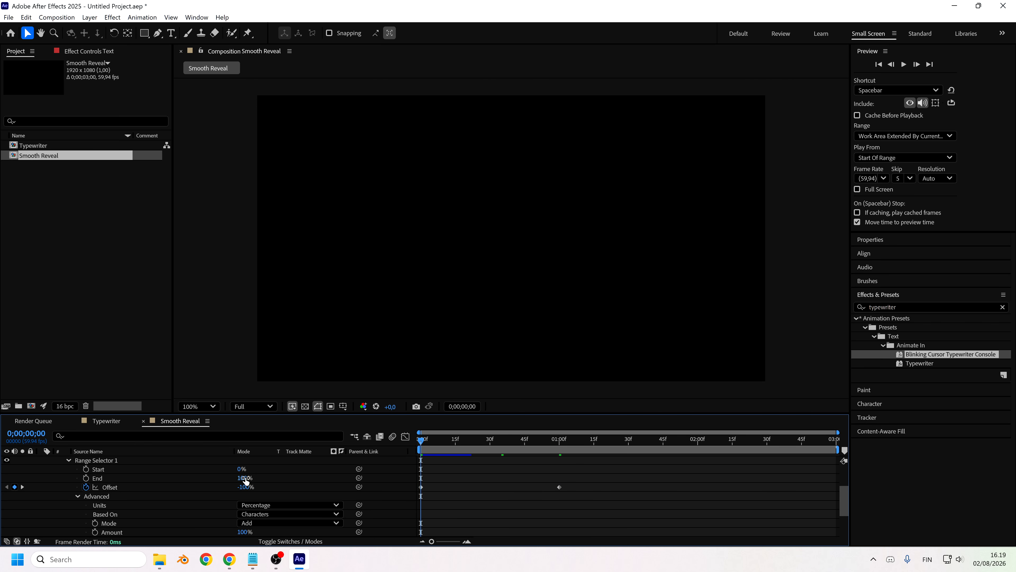
{"action": "left_click", "coordinate": [458, 449]}
{"action": "left_click_drag", "start_coordinate": [466, 452], "coordinate": [491, 455]}
Step: Set the range selector's Ease Low to 100% and scrub to 0;00;00;18 to preview the easing
{"action": "scroll", "coordinate": [177, 471], "scroll_direction": "down", "scroll_amount": 3}
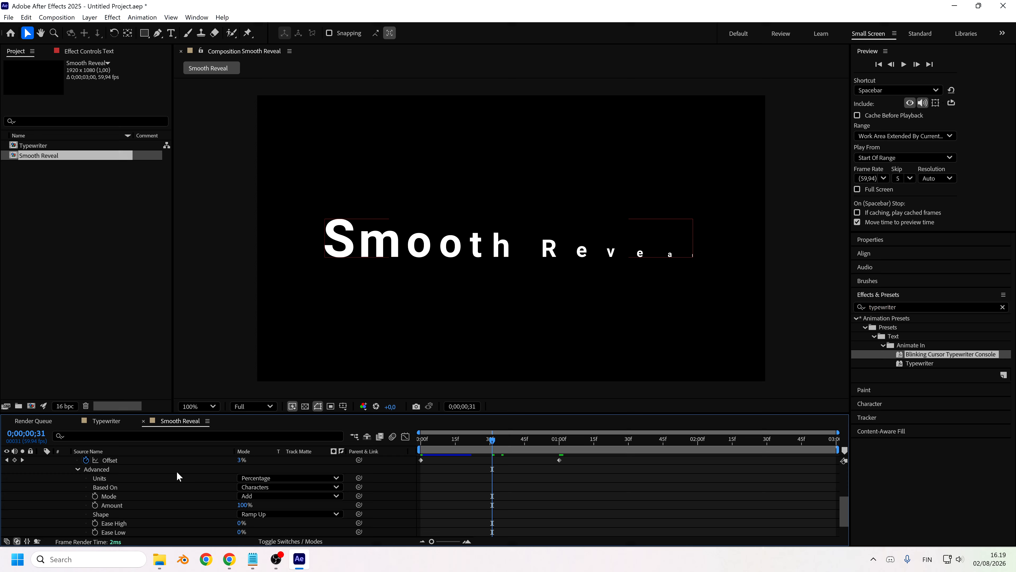
{"action": "scroll", "coordinate": [240, 497], "scroll_direction": "down", "scroll_amount": 3}
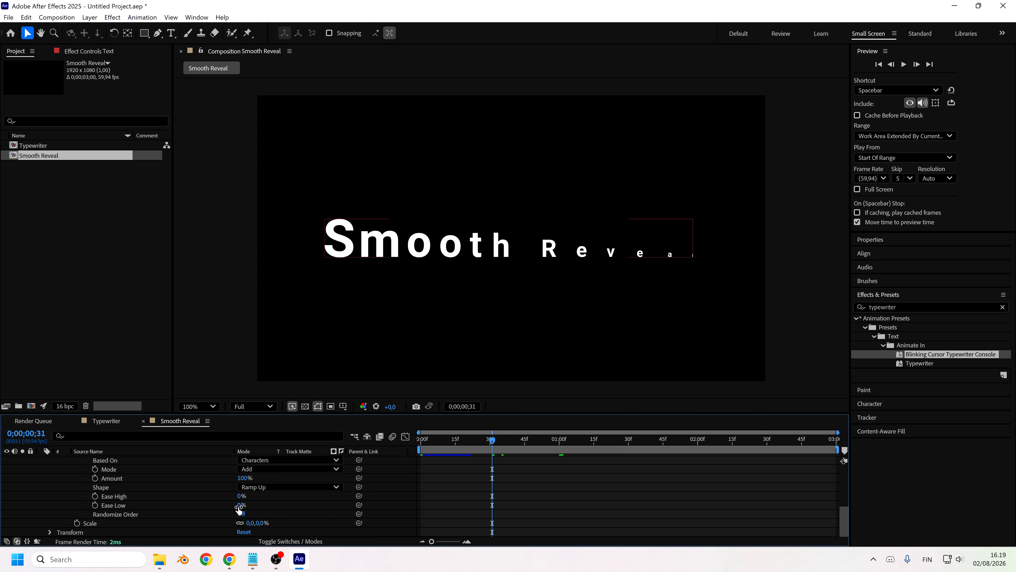
{"action": "left_click_drag", "start_coordinate": [240, 506], "coordinate": [353, 509]}
{"action": "left_click_drag", "start_coordinate": [490, 441], "coordinate": [460, 455]}
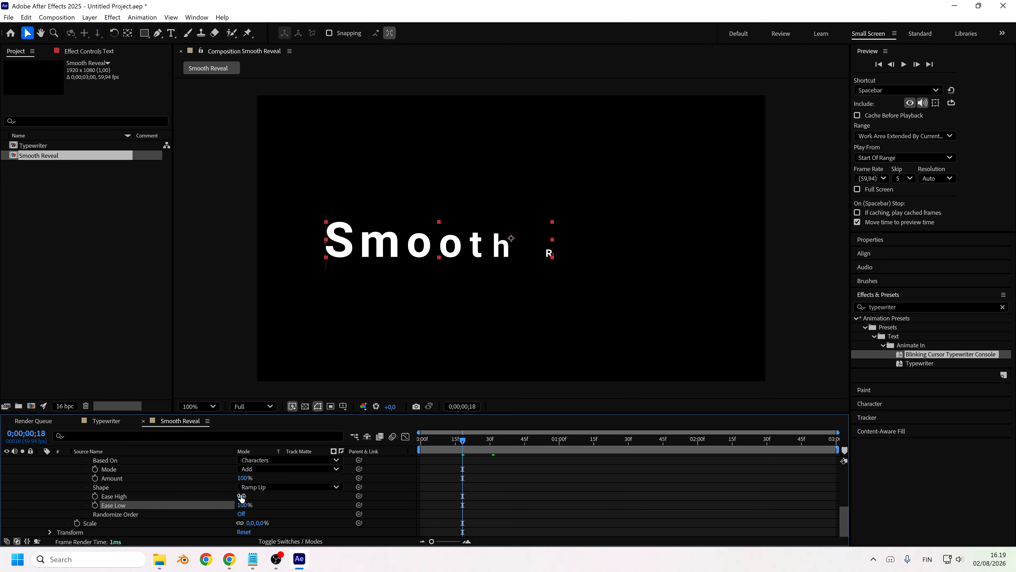
Step: Try Ease High at 72%, restore it to 0%, and scrub to 0;00;01;21 to check the reveal
{"action": "left_click_drag", "start_coordinate": [241, 495], "coordinate": [472, 446]}
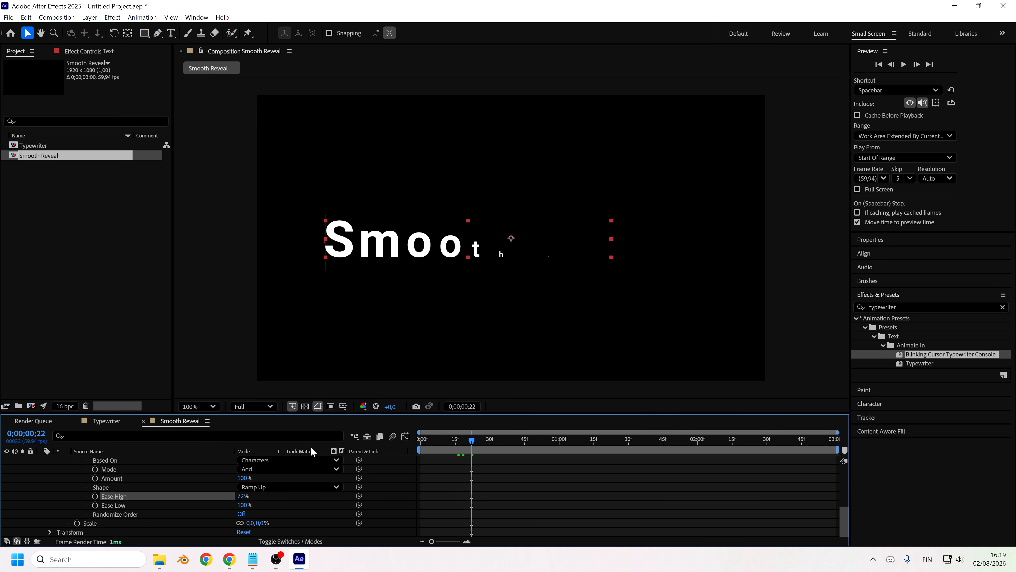
{"action": "left_click", "coordinate": [242, 496]}
{"action": "key", "text": "Return"}
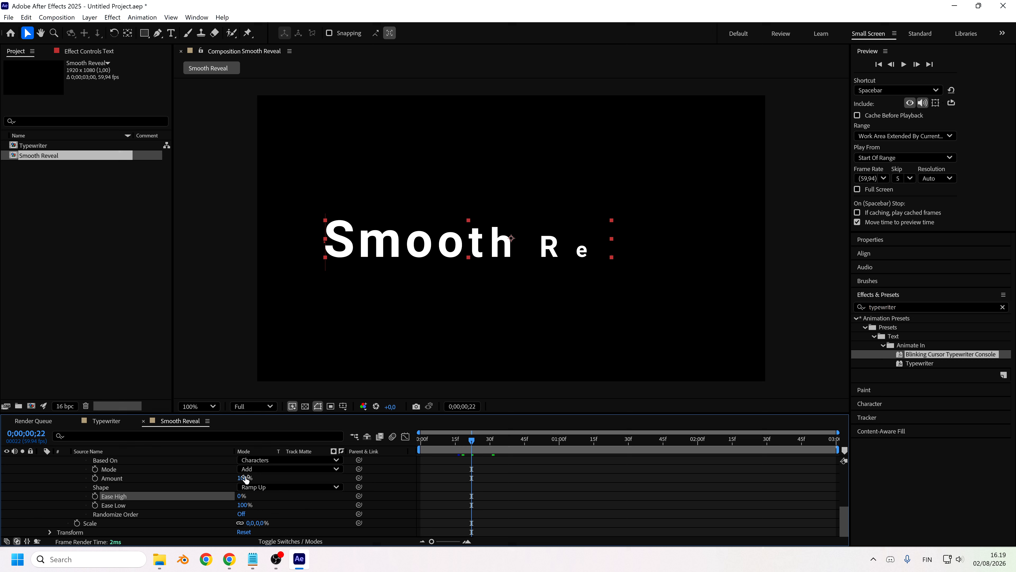
{"action": "left_click_drag", "start_coordinate": [472, 444], "coordinate": [608, 472]}
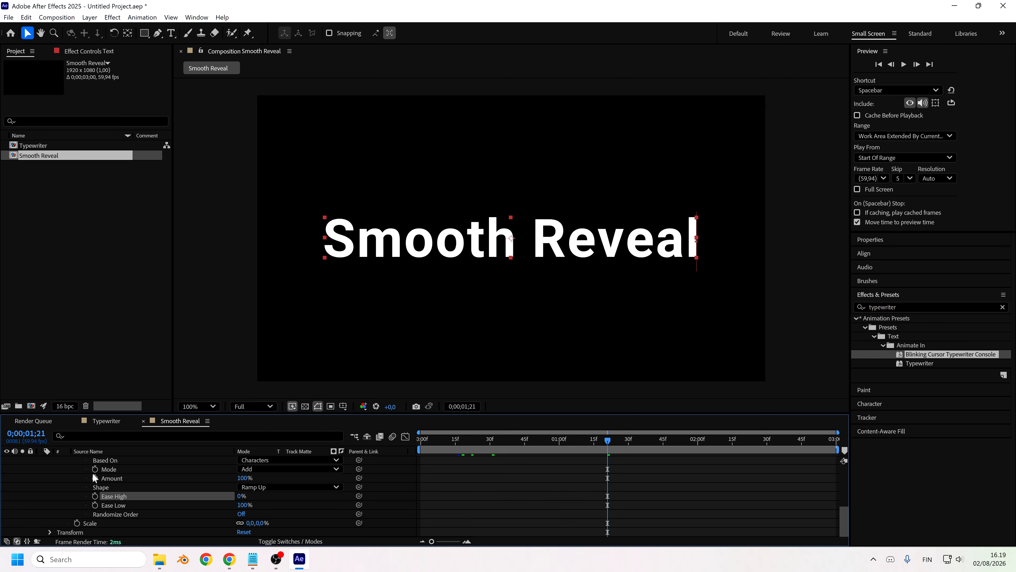
Step: Turn on Randomize Order for the range selector, raise its Random Seed to about 38, and scrub to 0;00;00;57 to preview the reveal
{"action": "scroll", "coordinate": [125, 499], "scroll_direction": "up", "scroll_amount": 3}
{"action": "scroll", "coordinate": [120, 496], "scroll_direction": "down", "scroll_amount": 2}
{"action": "left_click", "coordinate": [242, 514]}
{"action": "left_click_drag", "start_coordinate": [570, 454], "coordinate": [536, 439]}
{"action": "left_click", "coordinate": [254, 523]}
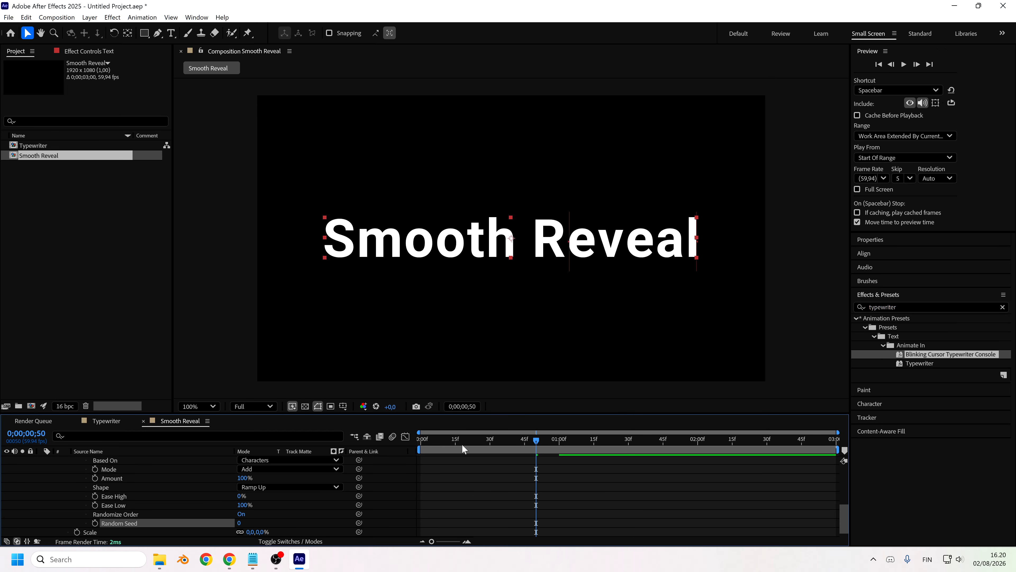
{"action": "left_click", "coordinate": [466, 445]}
{"action": "left_click_drag", "start_coordinate": [232, 523], "coordinate": [245, 523]}
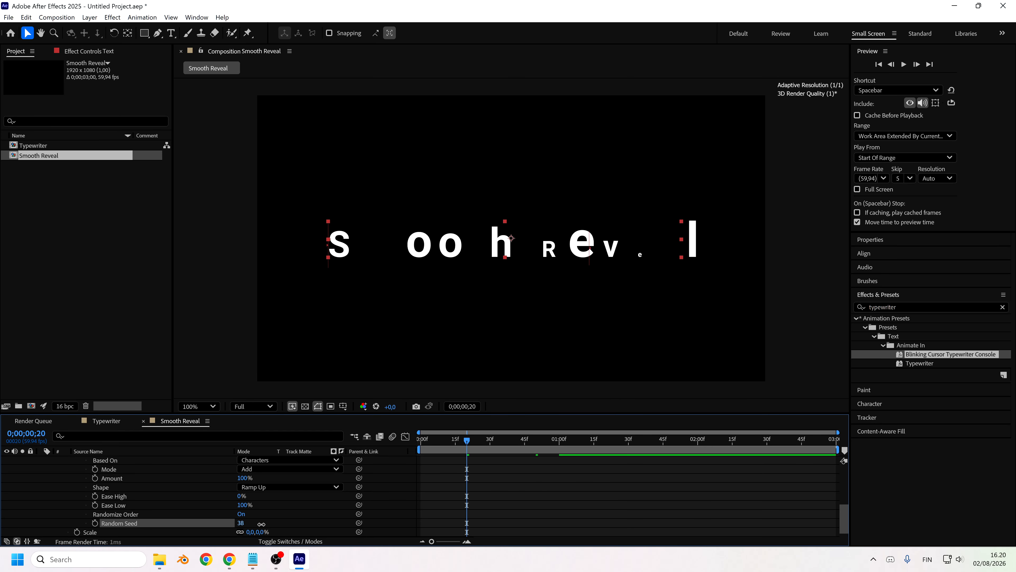
{"action": "left_click_drag", "start_coordinate": [449, 445], "coordinate": [553, 444]}
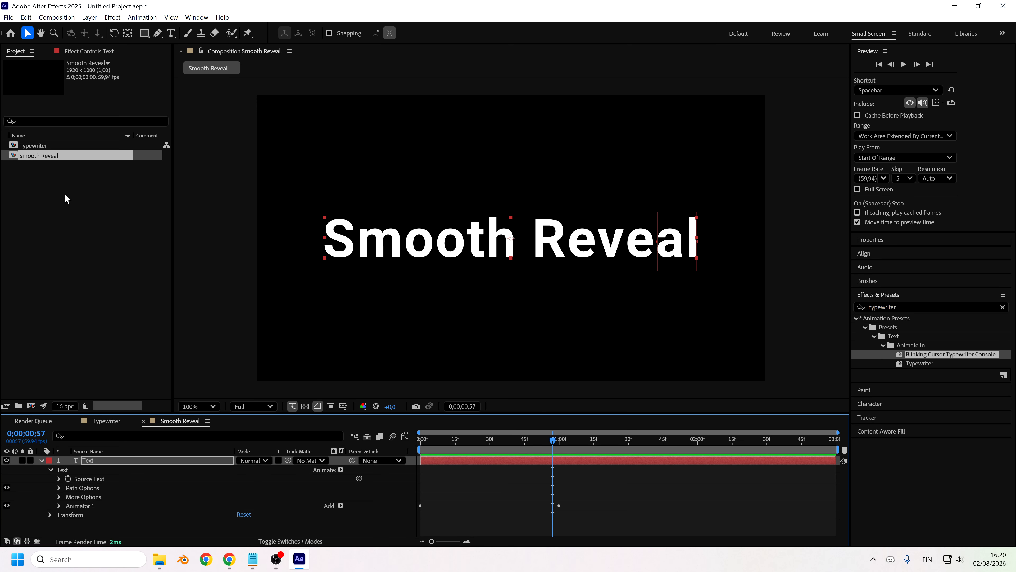
Step: Duplicate the Typewriter composition, rename the copy "Expression Selectors", and open it
{"action": "left_click", "coordinate": [57, 187]}
{"action": "left_click", "coordinate": [39, 146]}
{"action": "key", "text": "ctrl+d"}
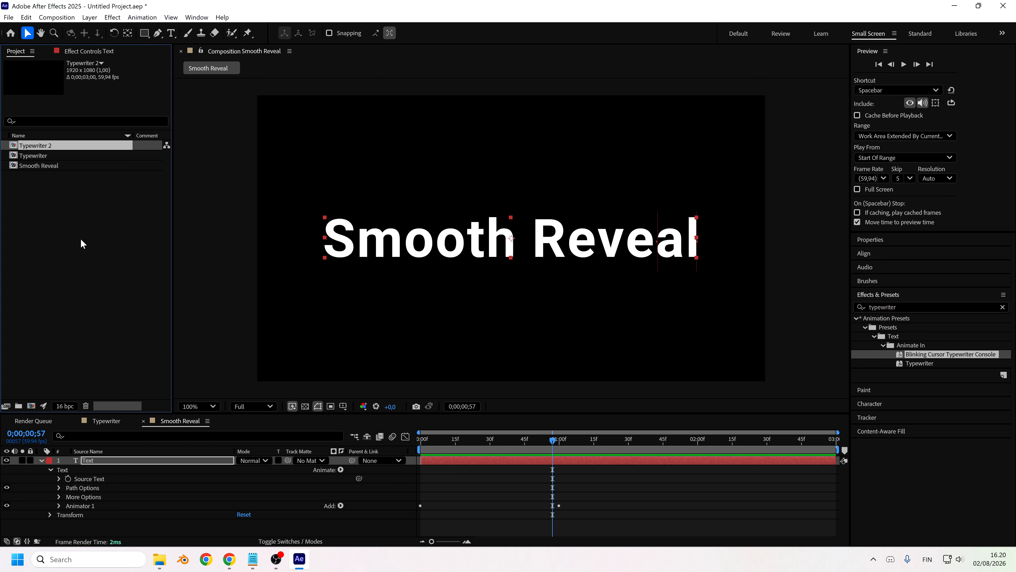
{"action": "key", "text": "Return"}
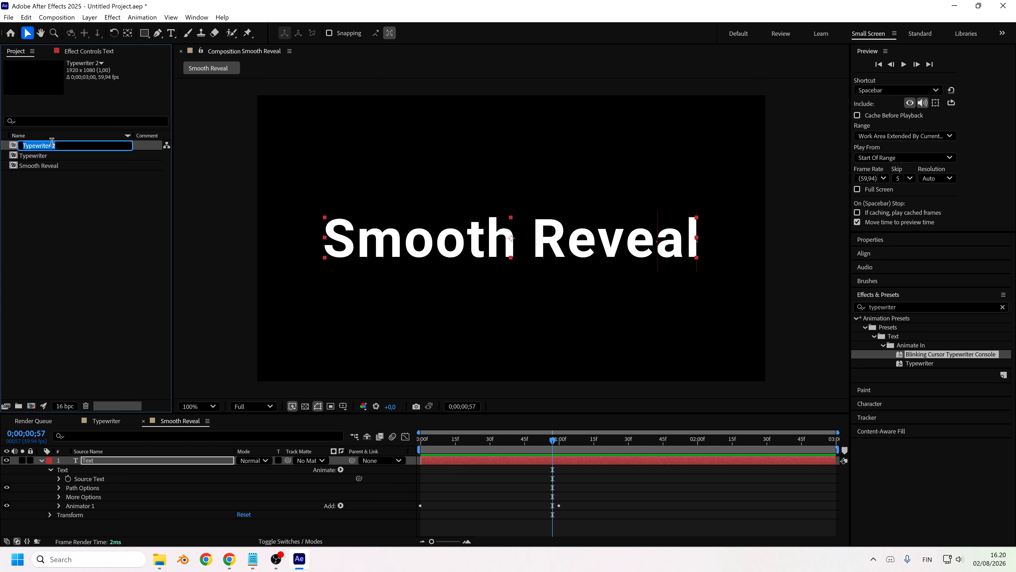
{"action": "type", "text": "Expression Selectors"}
{"action": "key", "text": "Return"}
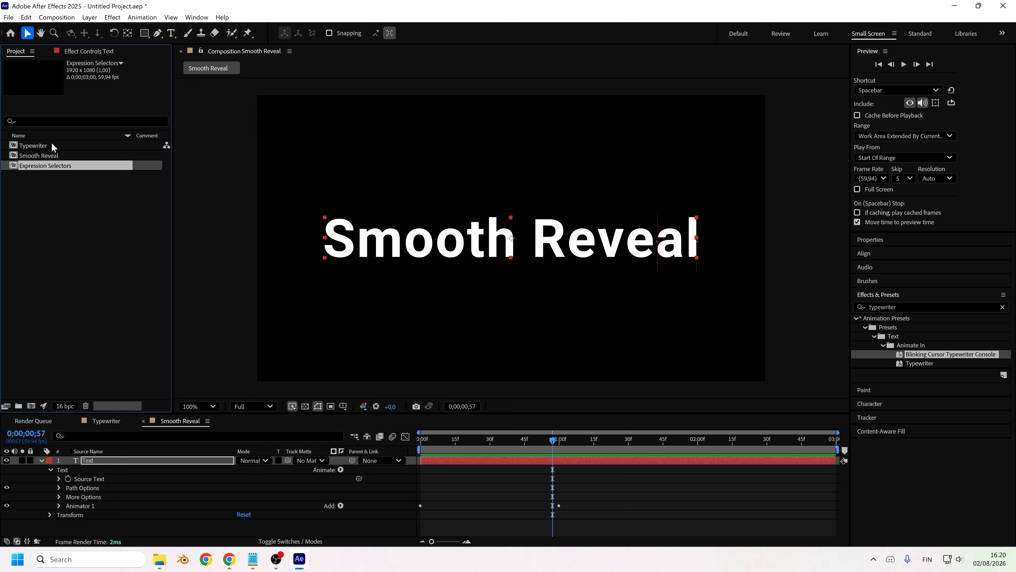
{"action": "double_click", "coordinate": [50, 165]}
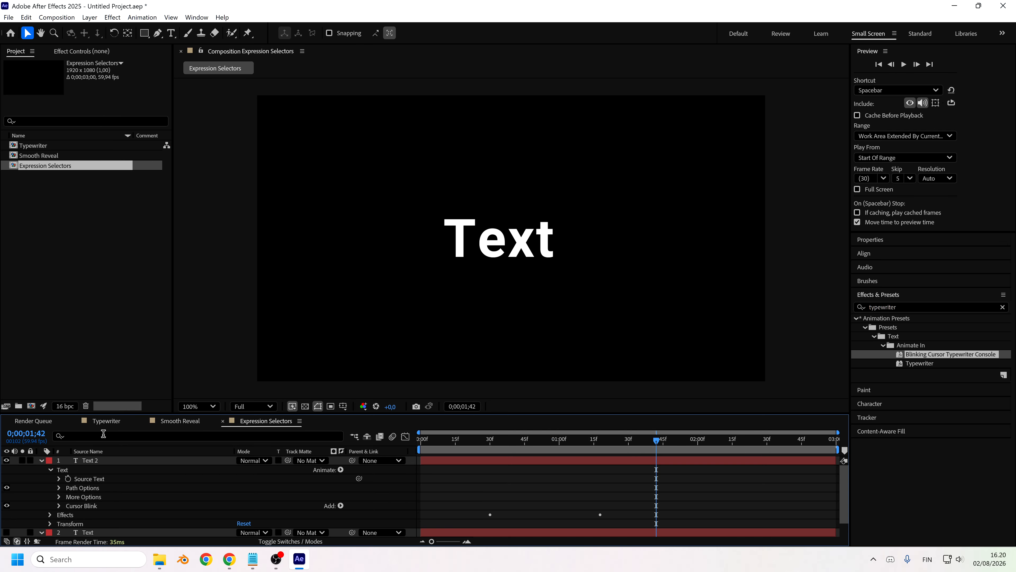
Step: Delete the Text 2 layer from the Expression Selectors composition and make the remaining Text layer visible
{"action": "left_click", "coordinate": [85, 459]}
{"action": "left_click", "coordinate": [42, 460]}
{"action": "key", "text": "Delete"}
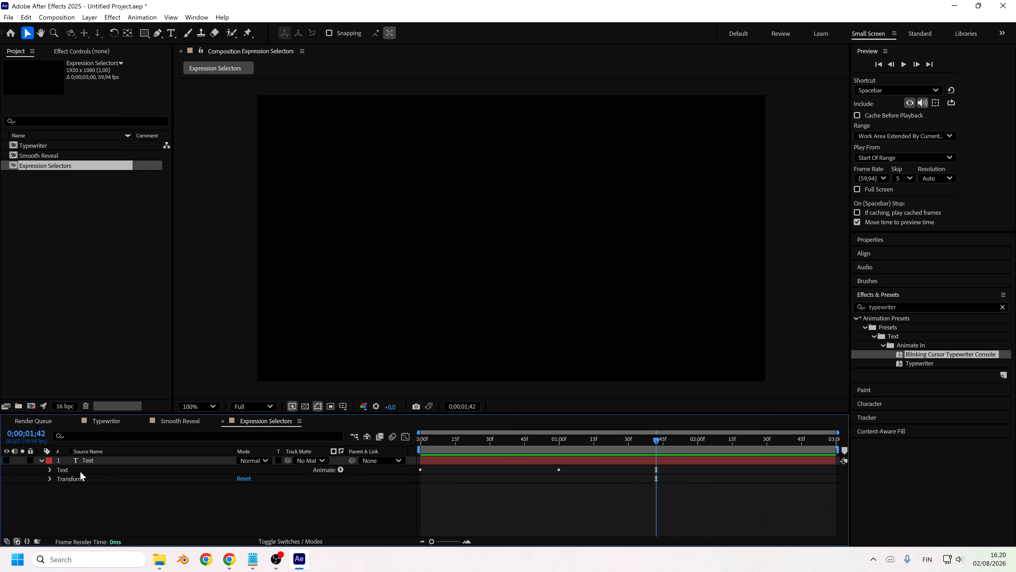
{"action": "left_click", "coordinate": [6, 460]}
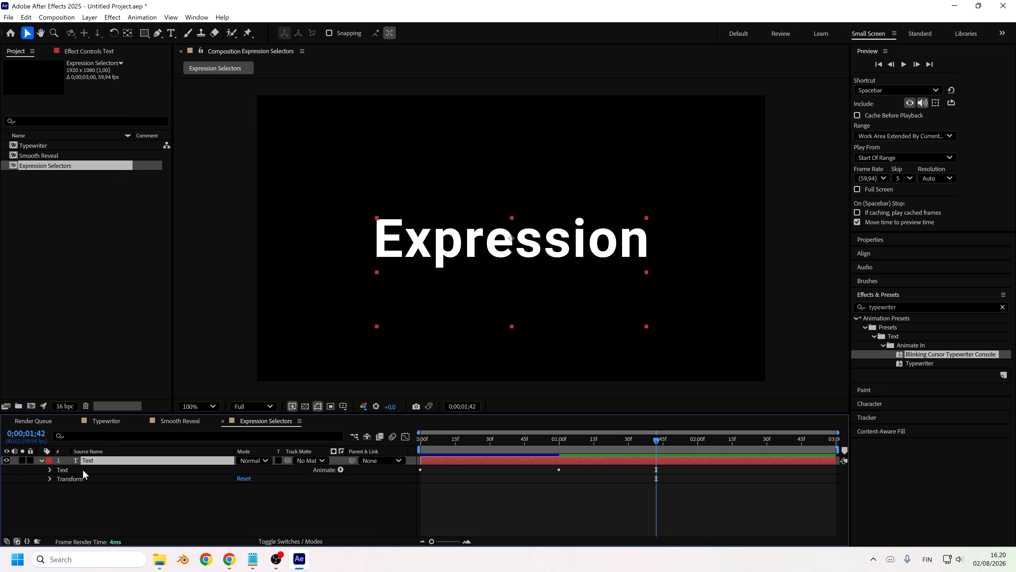
Step: Delete Animator 1 and Animator 2 from the Text layer
{"action": "left_click", "coordinate": [50, 470]}
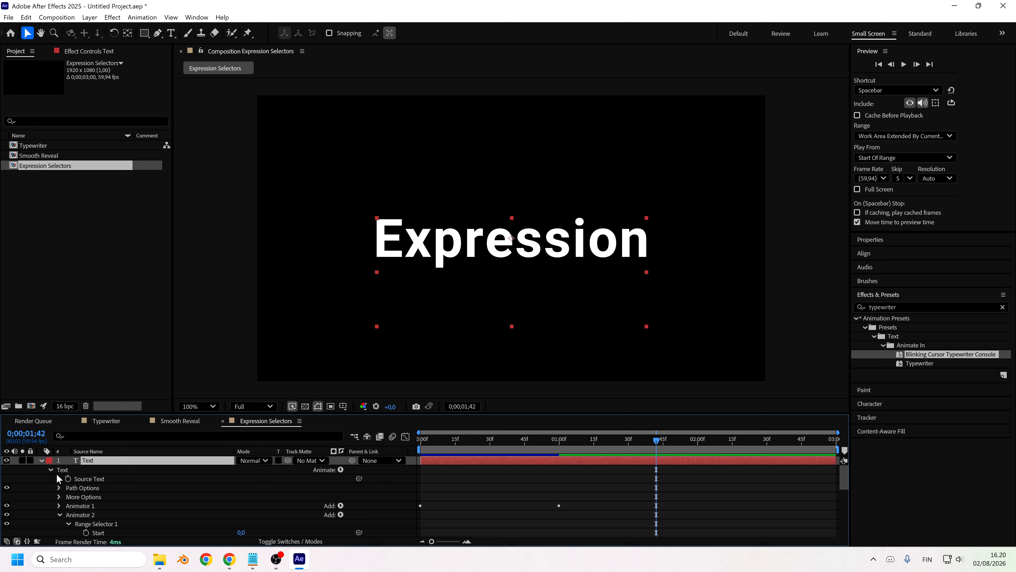
{"action": "scroll", "coordinate": [72, 474], "scroll_direction": "down", "scroll_amount": 1}
{"action": "left_click", "coordinate": [86, 472]}
{"action": "left_click", "coordinate": [87, 478]}
{"action": "left_click", "coordinate": [91, 487], "text": "shift"}
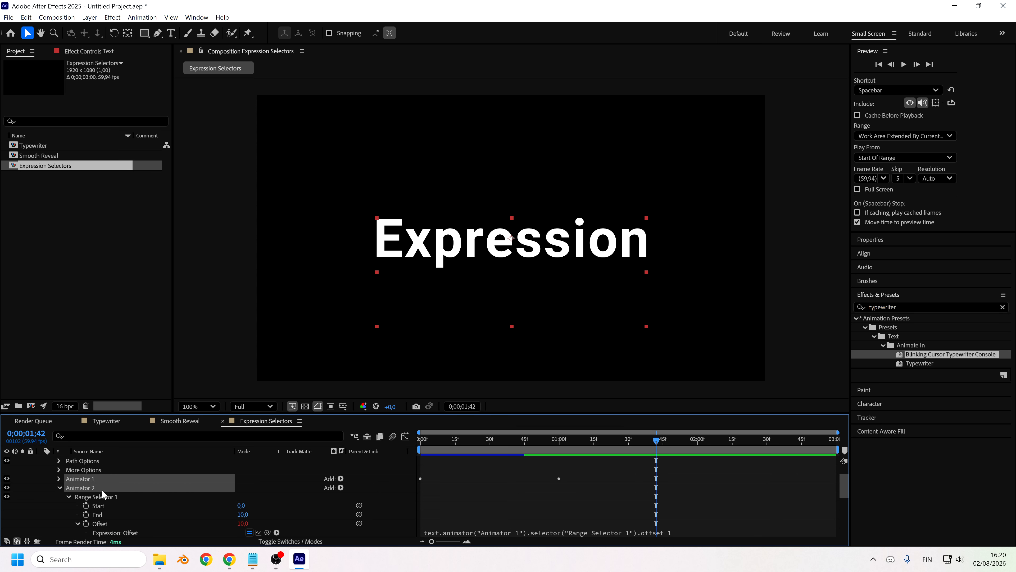
{"action": "key", "text": "Delete"}
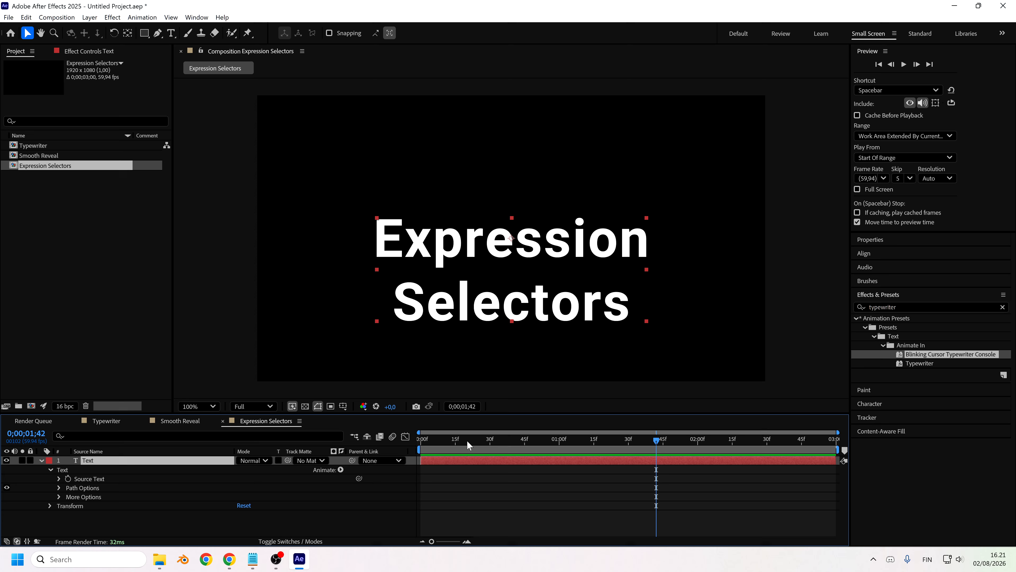
Step: Set the text's font size to 160 px after trying 120 px, and deselect the layer
{"action": "double_click", "coordinate": [569, 245]}
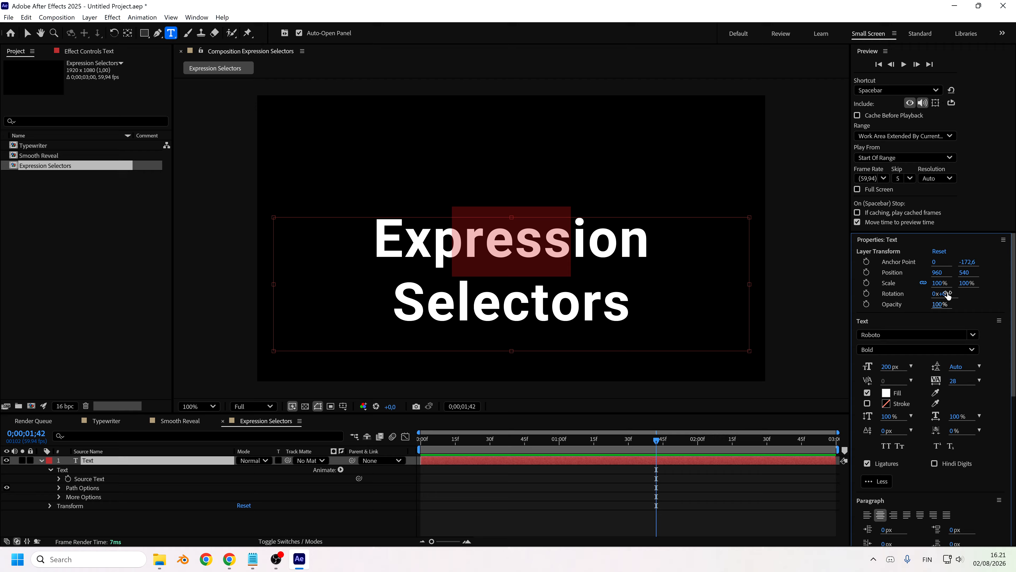
{"action": "left_click", "coordinate": [887, 367]}
{"action": "type", "text": "120"}
{"action": "key", "text": "Return"}
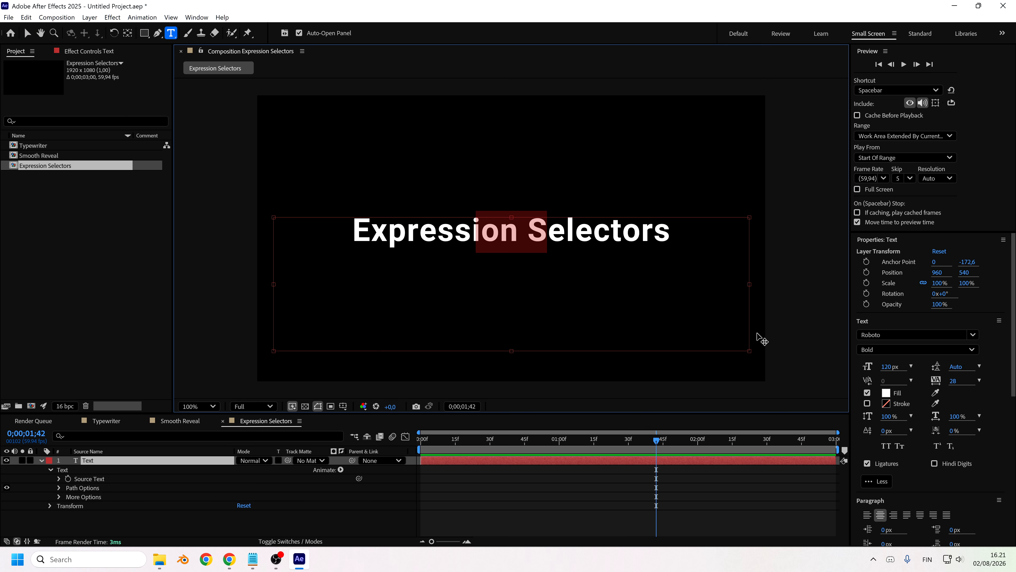
{"action": "left_click", "coordinate": [888, 367]}
{"action": "type", "text": "160"}
{"action": "key", "text": "Return"}
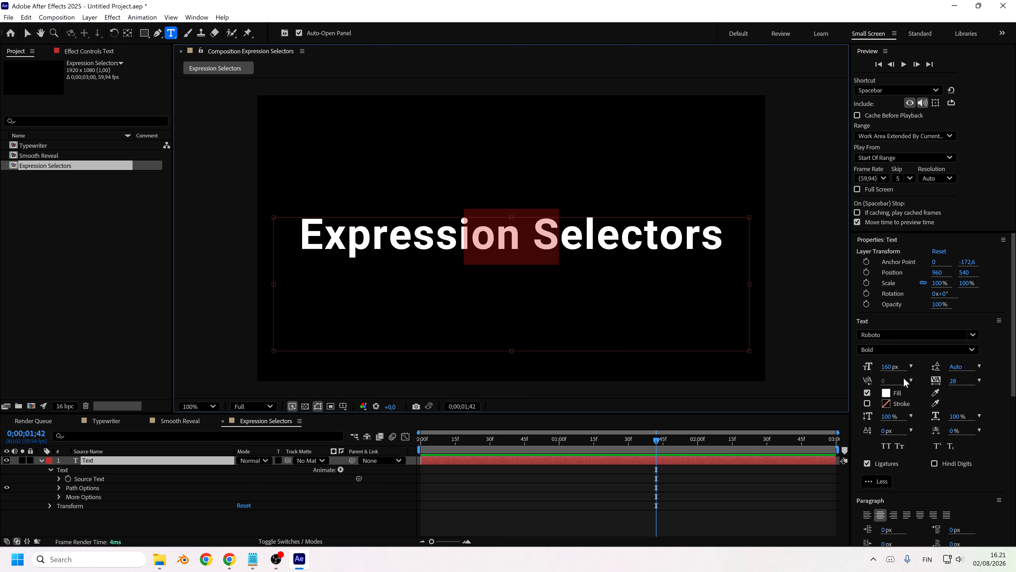
{"action": "left_click", "coordinate": [604, 523]}
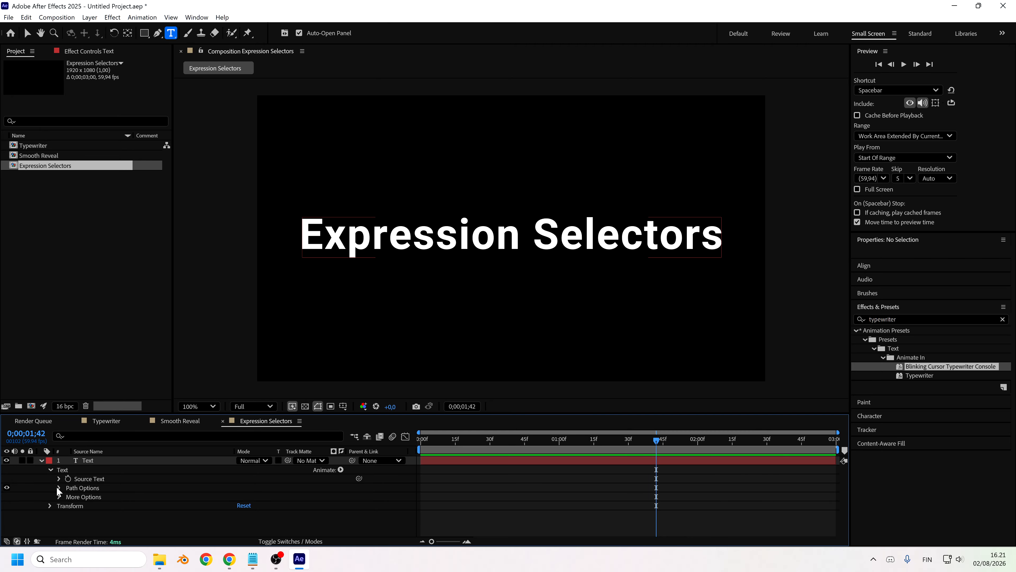
Step: Add a Scale animator to the Text layer and delete its default range selector
{"action": "left_click", "coordinate": [341, 470]}
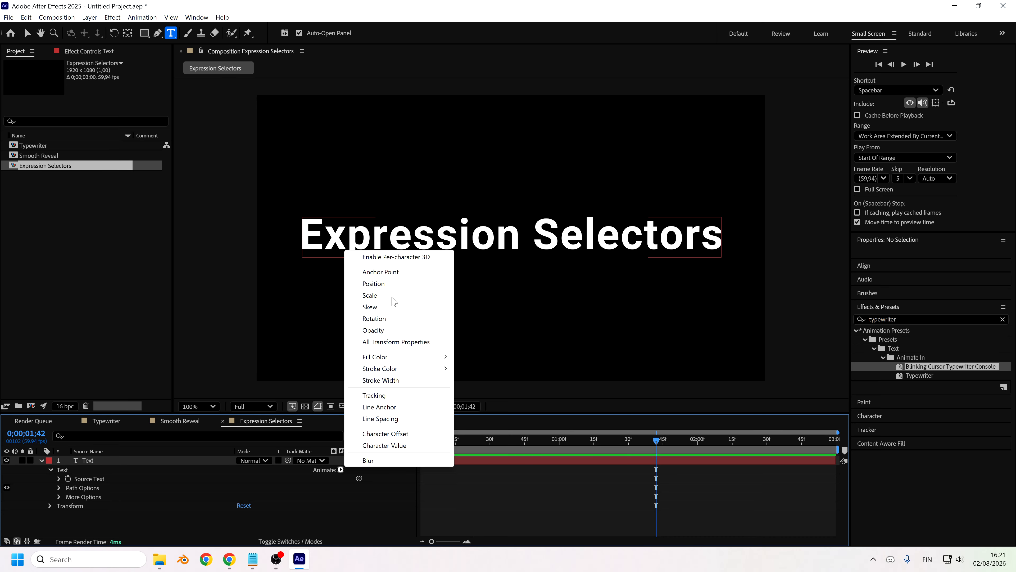
{"action": "left_click", "coordinate": [370, 295]}
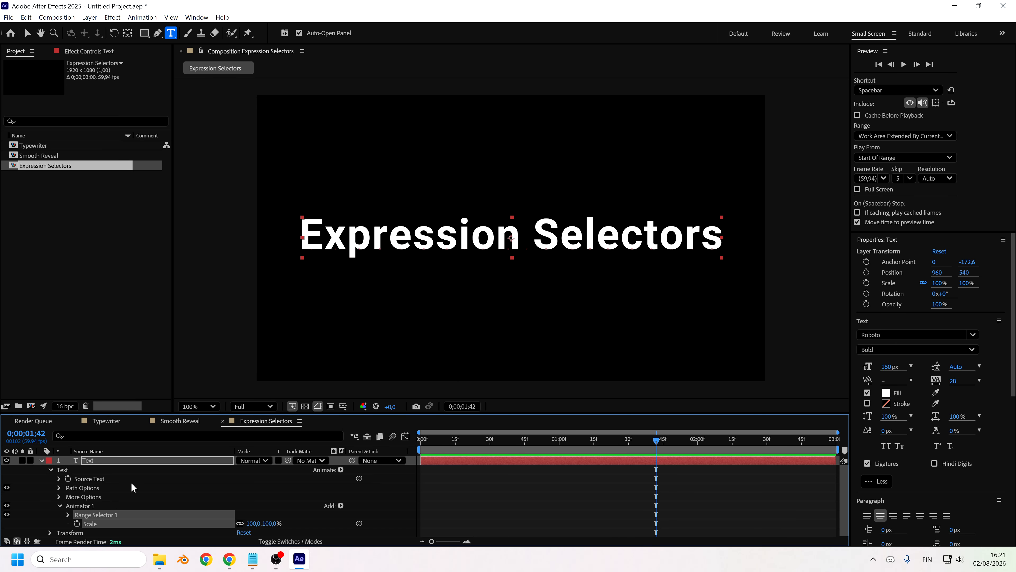
{"action": "left_click", "coordinate": [102, 505]}
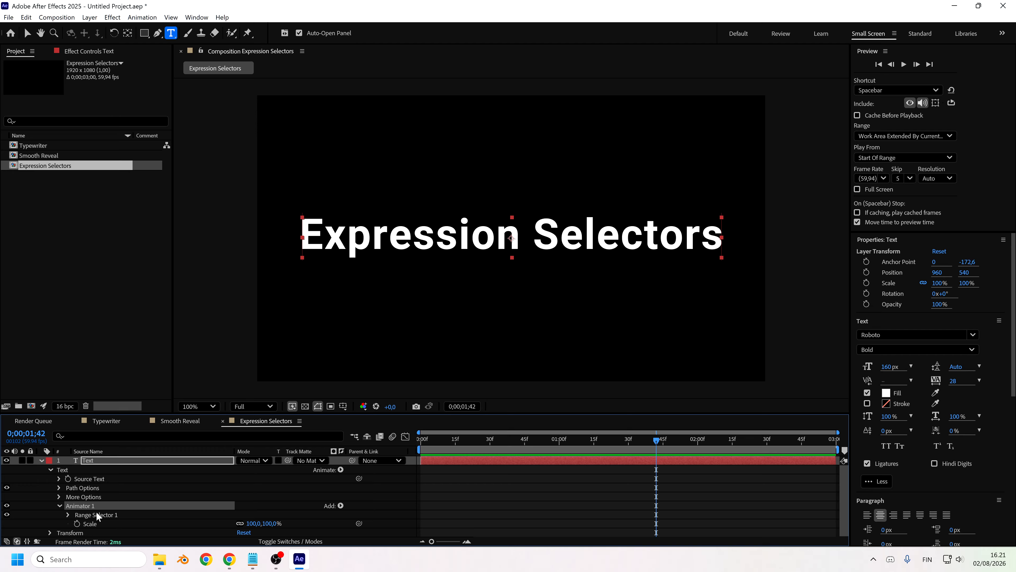
{"action": "left_click", "coordinate": [168, 513]}
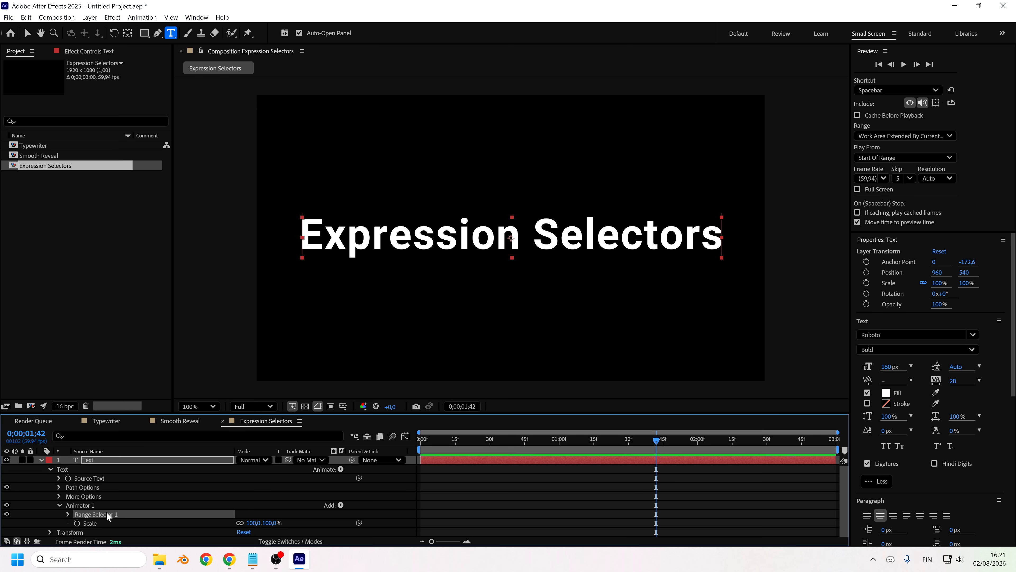
{"action": "key", "text": "Delete"}
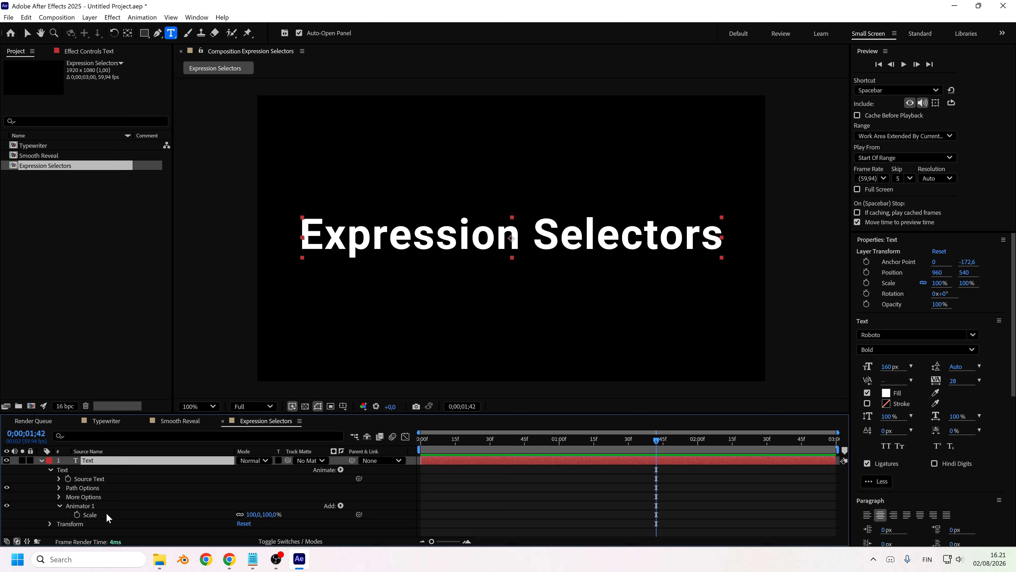
Step: Add an Expression selector to Animator 1 and set the animator's Scale to 0%
{"action": "left_click", "coordinate": [341, 505]}
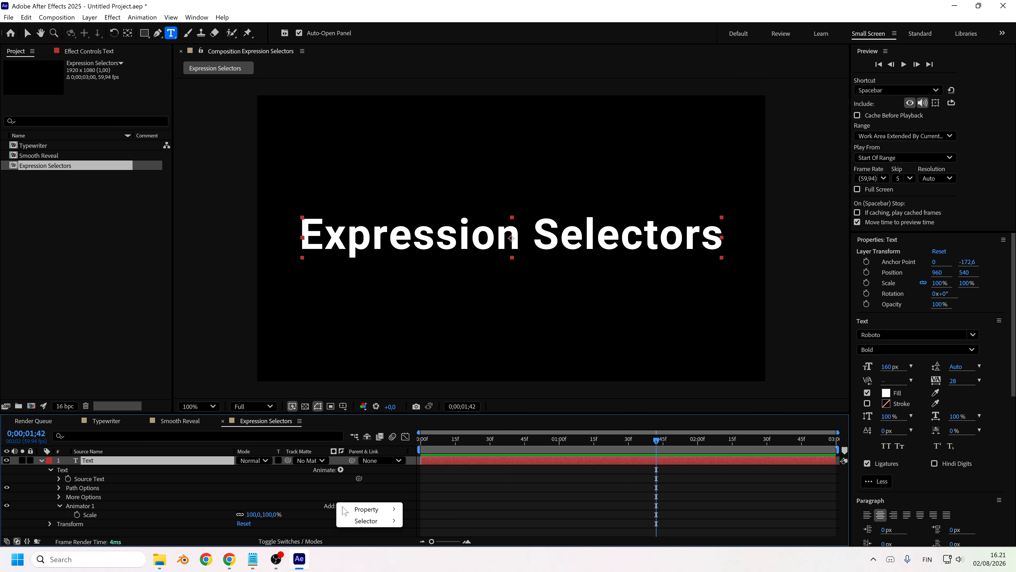
{"action": "mouse_move", "coordinate": [365, 523]}
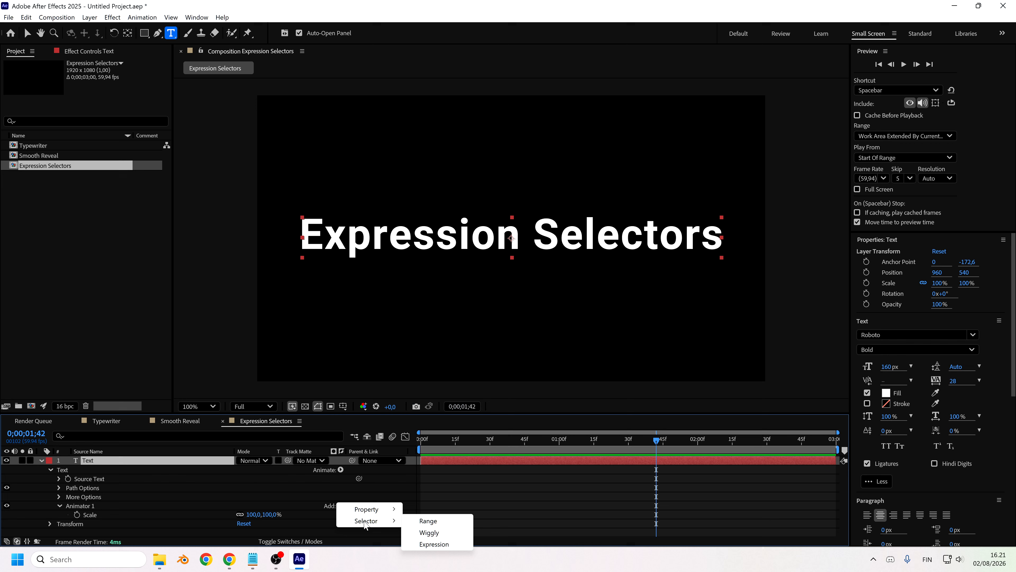
{"action": "left_click", "coordinate": [434, 544]}
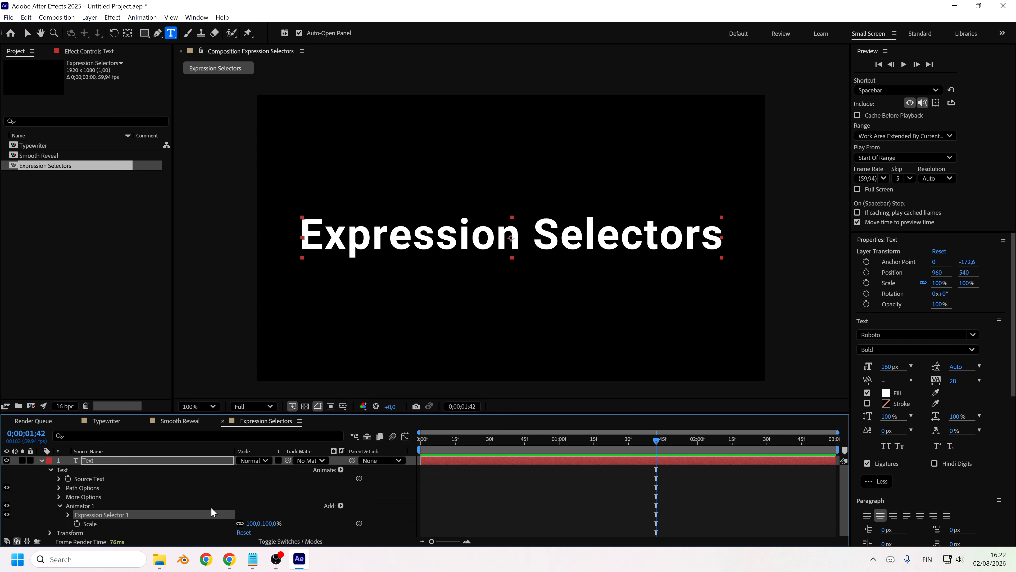
{"action": "left_click", "coordinate": [258, 523]}
{"action": "type", "text": "00"}
{"action": "key", "text": "Return"}
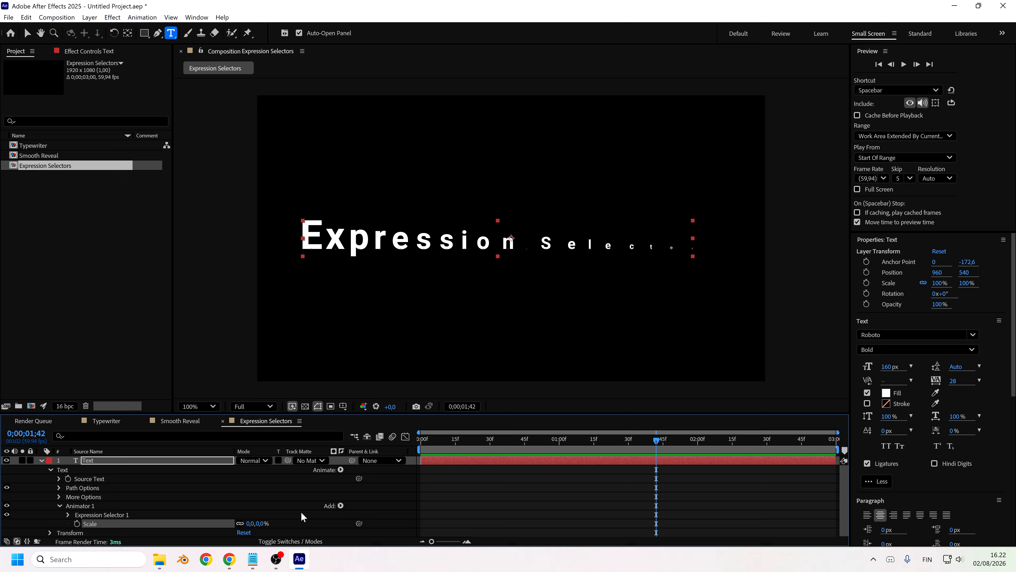
Step: Expand Expression Selector 1 and its Amount property to examine the default expression
{"action": "left_click", "coordinate": [67, 515]}
{"action": "scroll", "coordinate": [104, 514], "scroll_direction": "down", "scroll_amount": 2}
{"action": "left_click", "coordinate": [77, 514]}
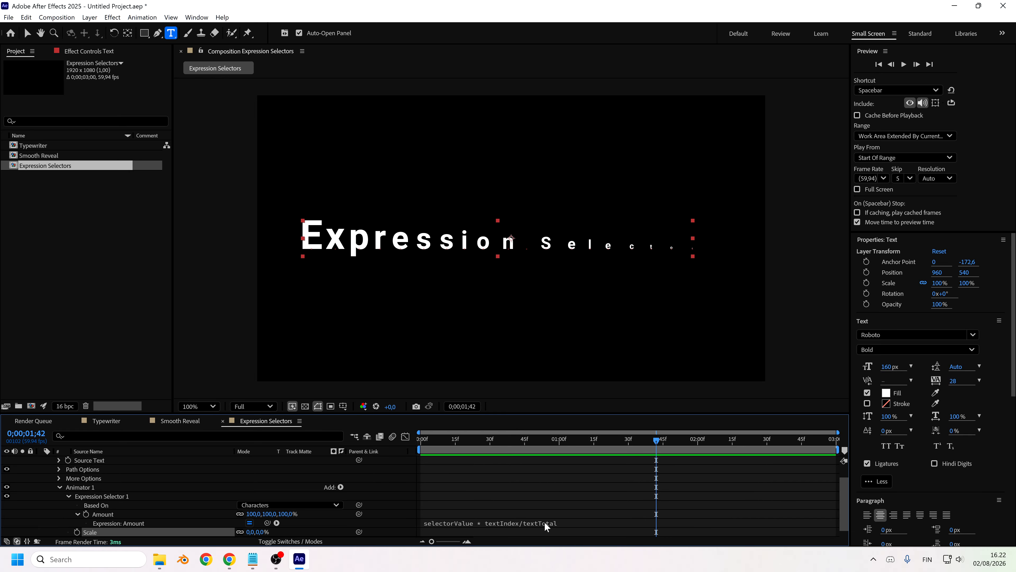
{"action": "scroll", "coordinate": [574, 492], "scroll_direction": "down", "scroll_amount": 1}
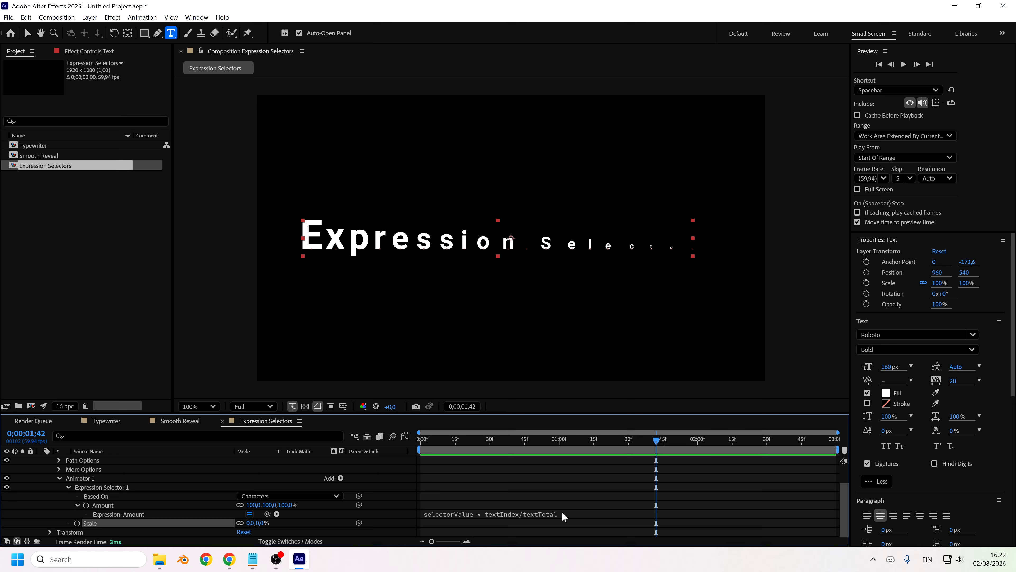
Step: Apply a Slider Control effect to the Text layer and duplicate it
{"action": "scroll", "coordinate": [120, 490], "scroll_direction": "up", "scroll_amount": 3}
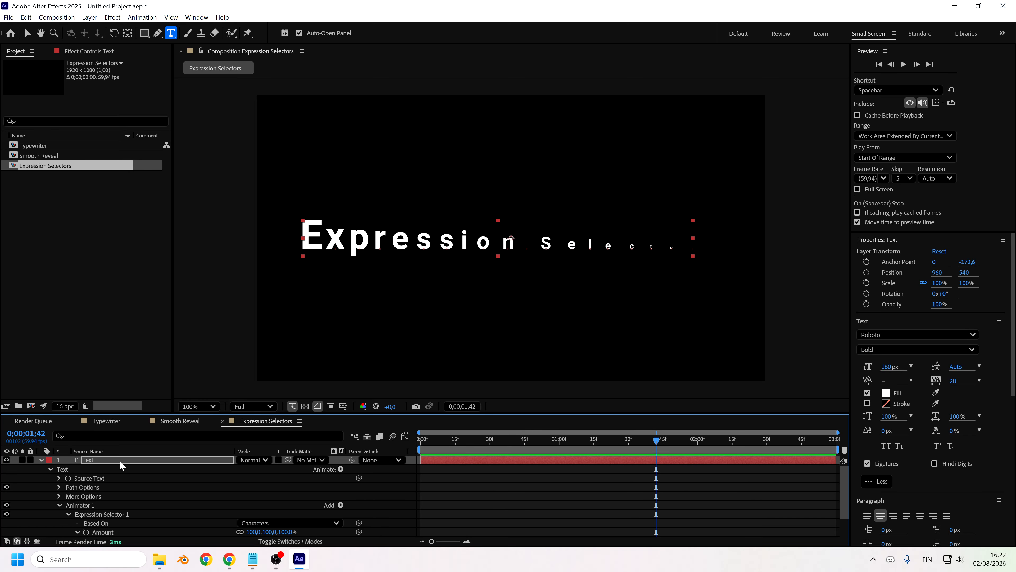
{"action": "left_click", "coordinate": [120, 465]}
{"action": "left_click", "coordinate": [883, 241]}
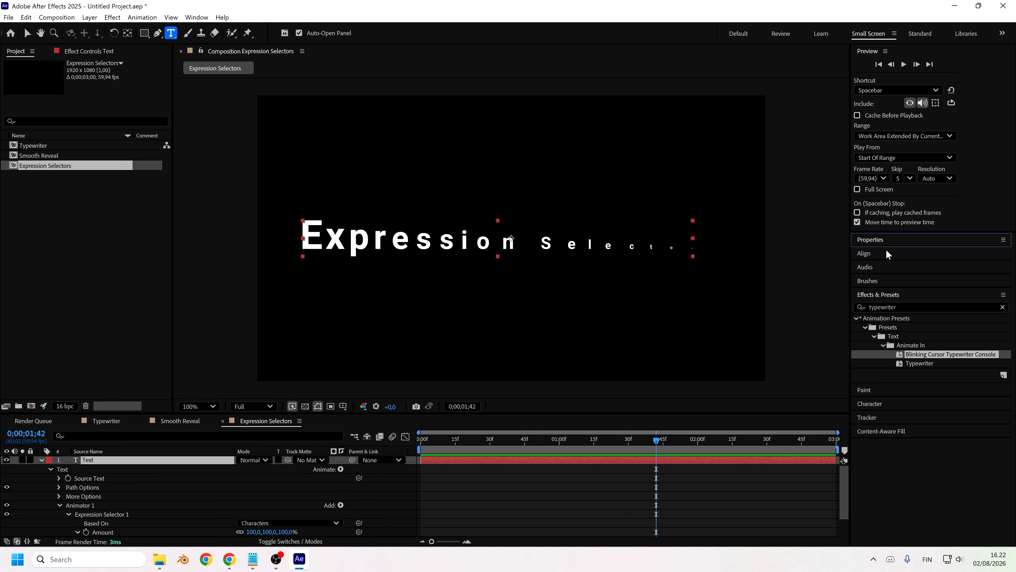
{"action": "left_click", "coordinate": [875, 295]}
{"action": "left_click", "coordinate": [879, 294]}
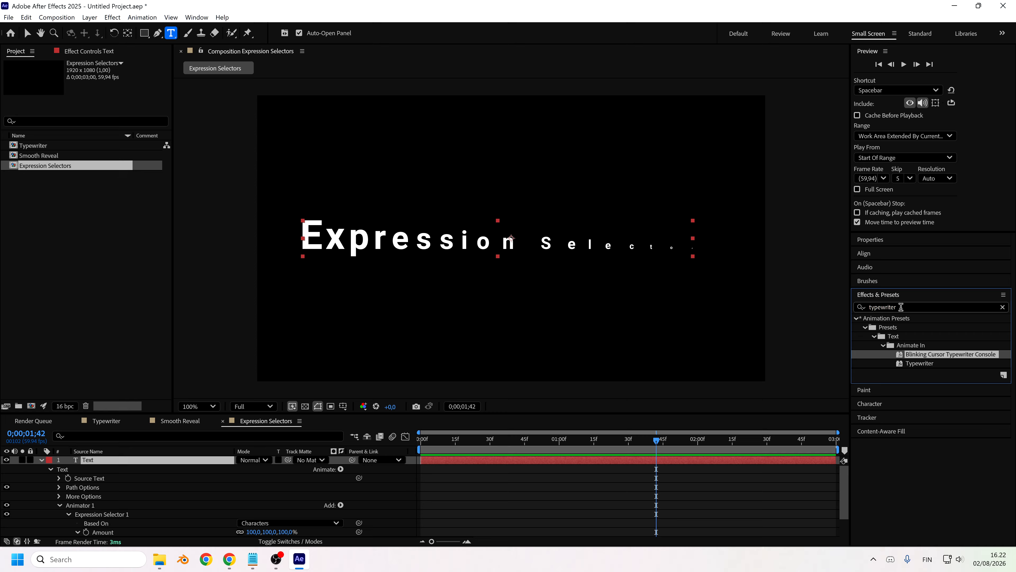
{"action": "type", "text": "slider cont"}
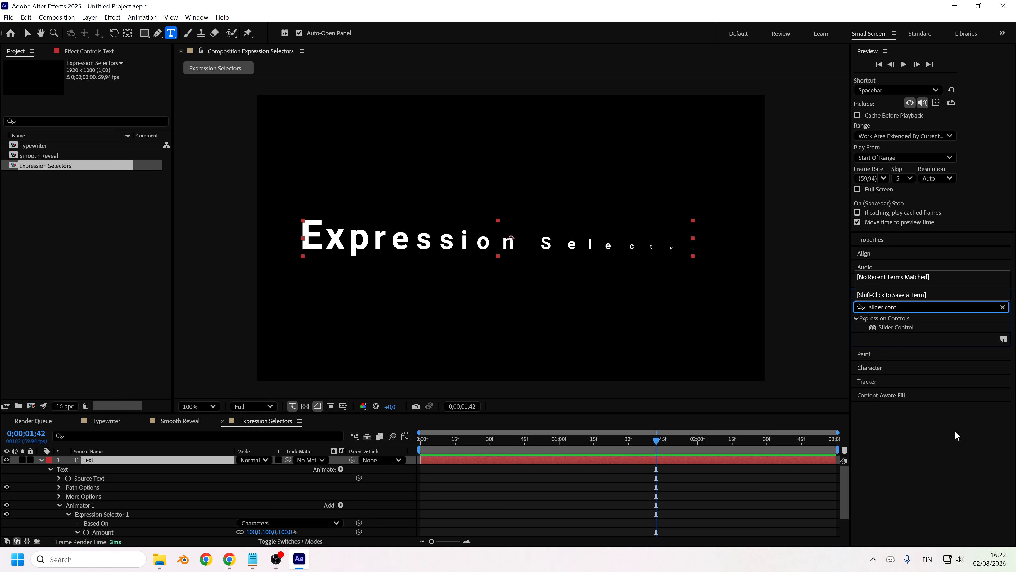
{"action": "double_click", "coordinate": [894, 326]}
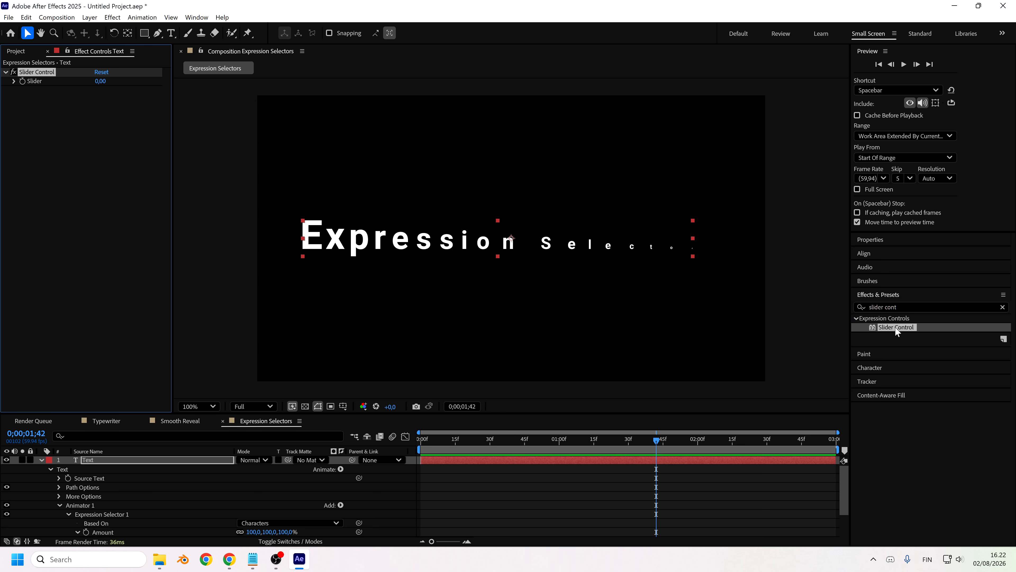
{"action": "left_click", "coordinate": [72, 180]}
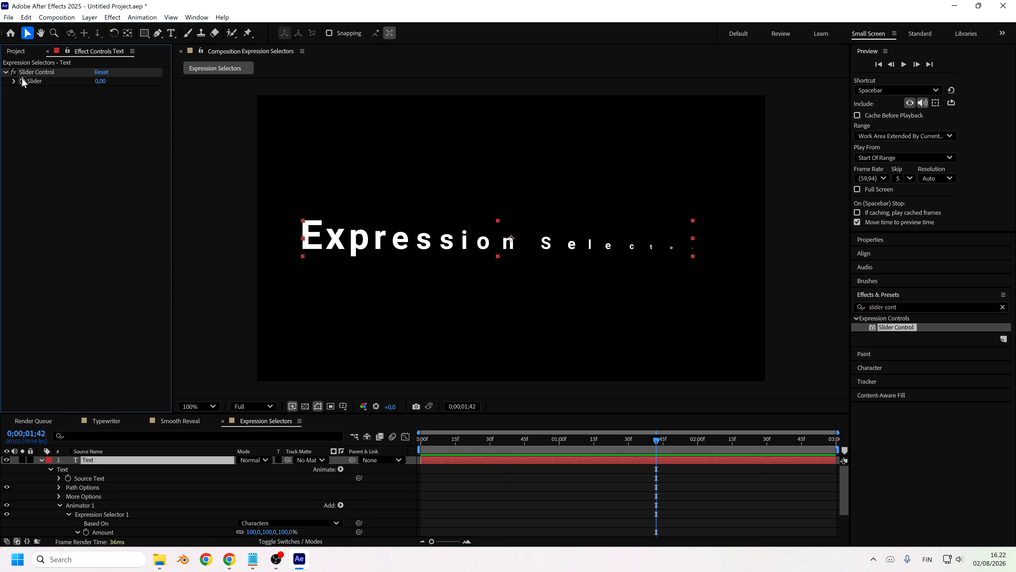
{"action": "left_click", "coordinate": [36, 71]}
{"action": "key", "text": "ctrl+d"}
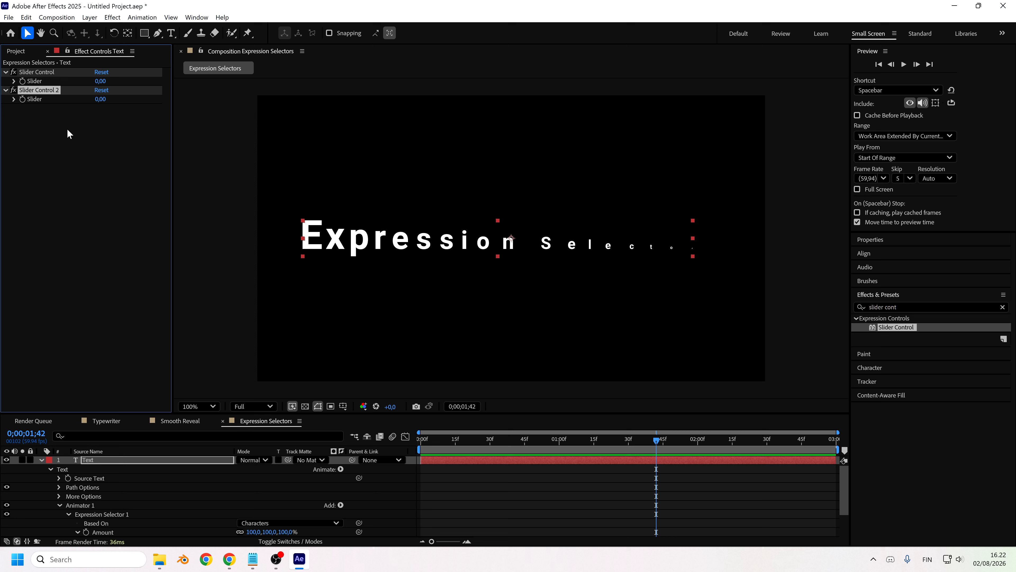
Step: Rename the two Slider Control effects on the Text layer to Reveal and FrameDelay
{"action": "left_click", "coordinate": [41, 71]}
{"action": "key", "text": "Return"}
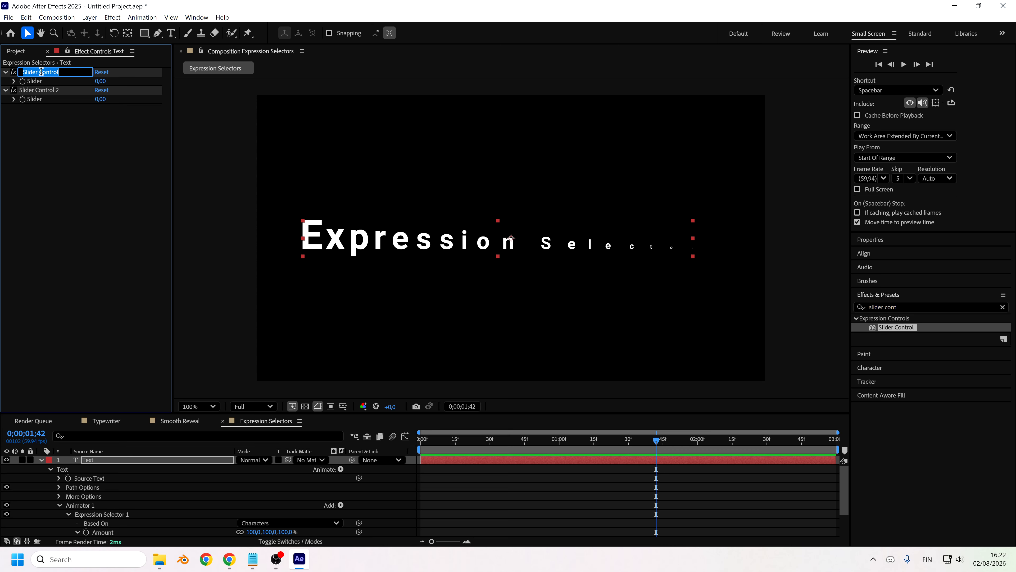
{"action": "type", "text": "R"}
{"action": "key", "text": "Return"}
{"action": "left_click", "coordinate": [59, 90]}
{"action": "key", "text": "Return"}
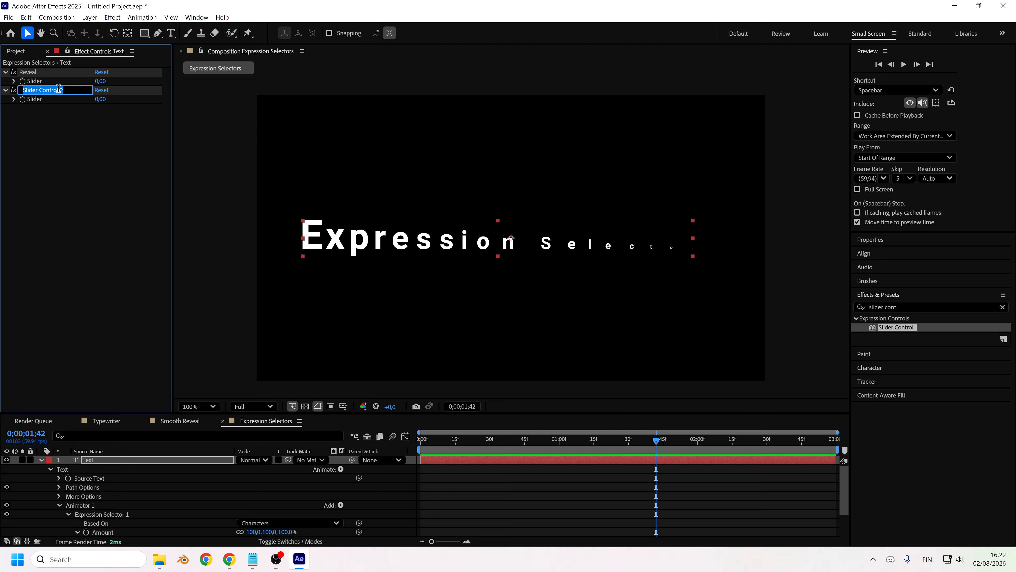
{"action": "type", "text": "Le"}
{"action": "type", "text": "FrameDelay"}
{"action": "key", "text": "Return"}
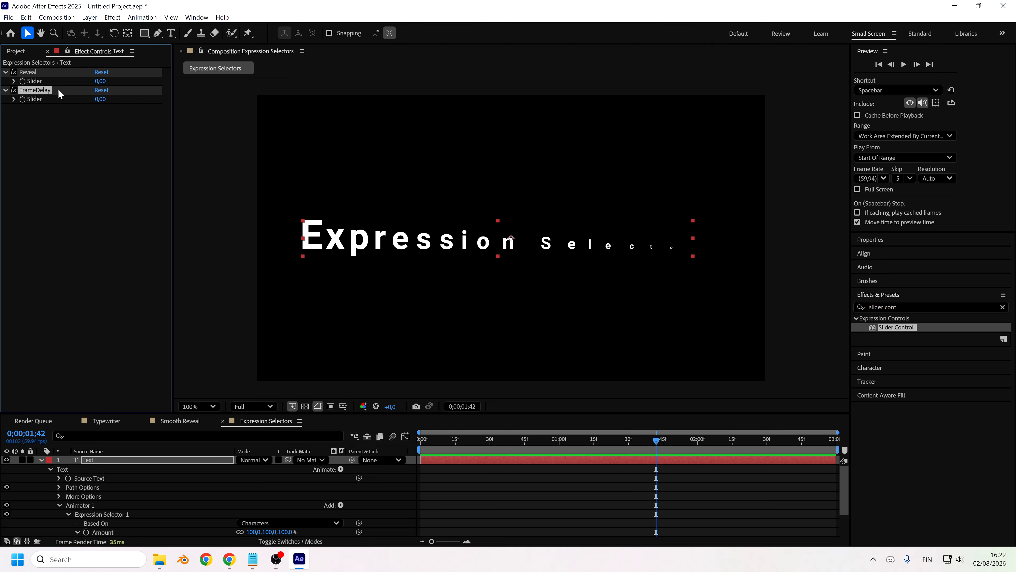
Step: Set the FrameDelay slider to 2
{"action": "left_click", "coordinate": [100, 99]}
{"action": "type", "text": "2"}
{"action": "key", "text": "Return"}
Step: Keyframe the Reveal slider at 100 on the first frame and at 0 at one second
{"action": "left_click_drag", "start_coordinate": [657, 452], "coordinate": [278, 351]}
{"action": "left_click", "coordinate": [82, 107]}
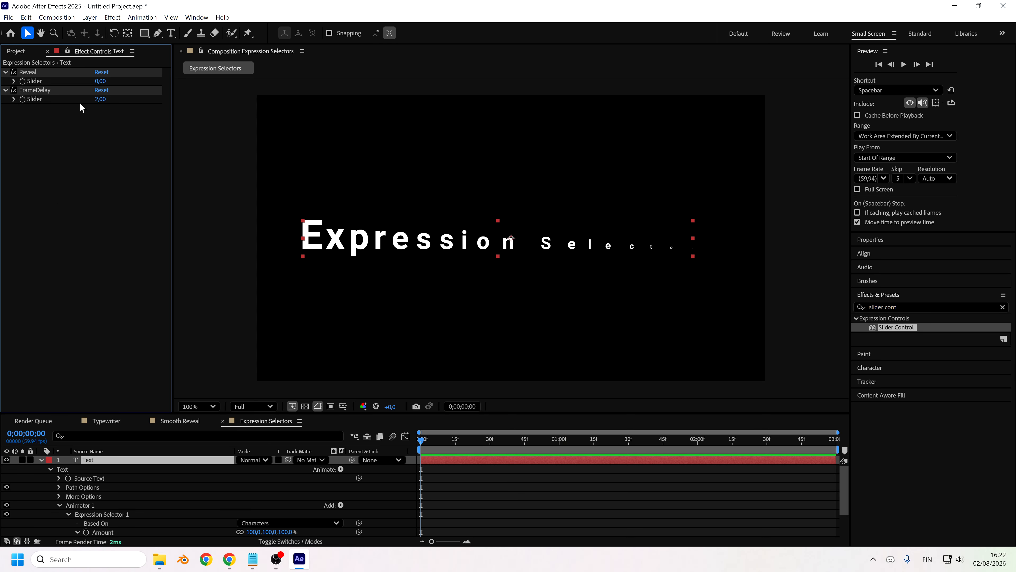
{"action": "left_click", "coordinate": [22, 82]}
{"action": "type", "text": "100"}
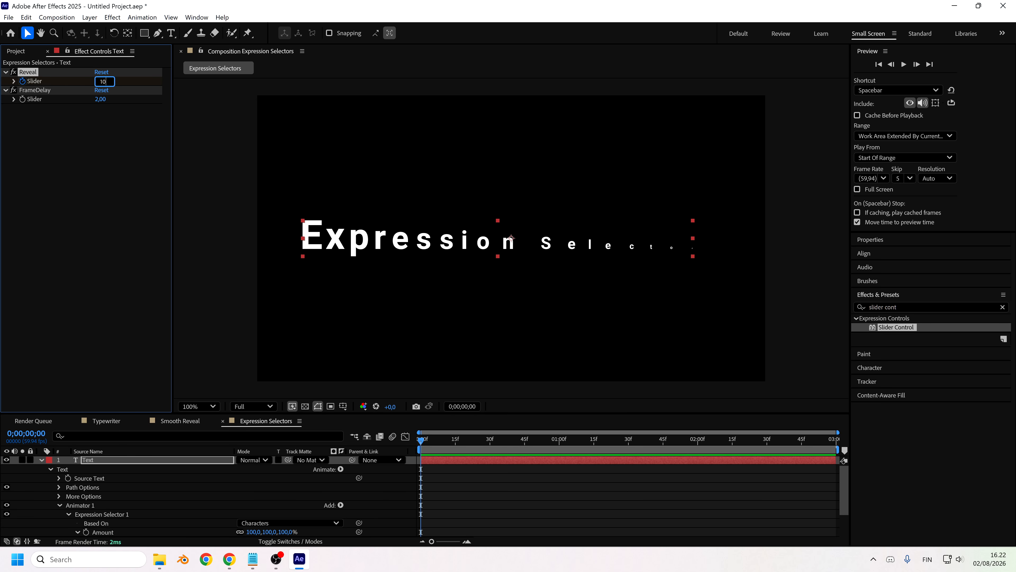
{"action": "key", "text": "Return"}
{"action": "left_click_drag", "start_coordinate": [522, 445], "coordinate": [559, 445]}
{"action": "left_click", "coordinate": [103, 81]}
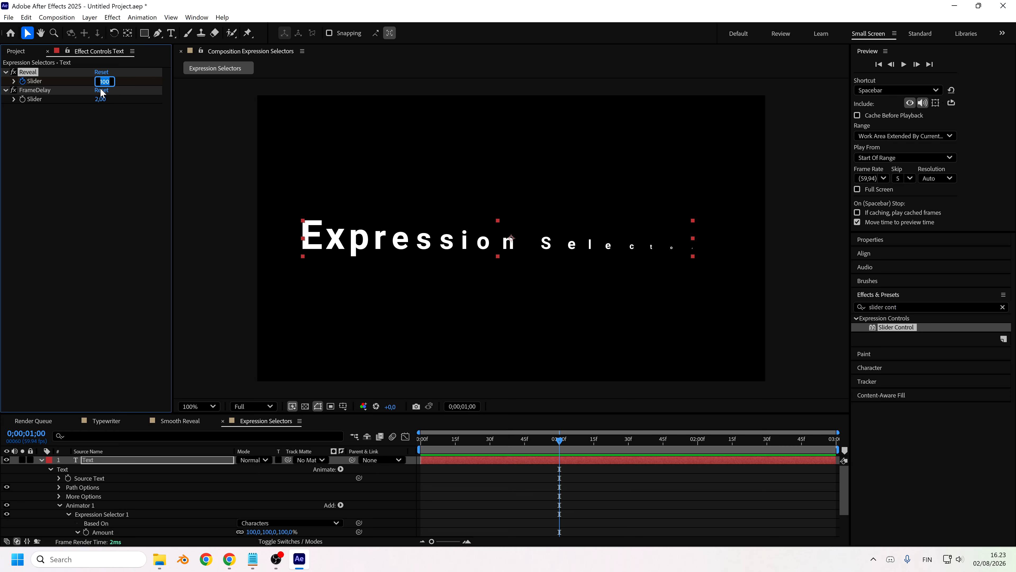
{"action": "type", "text": "0"}
{"action": "key", "text": "Return"}
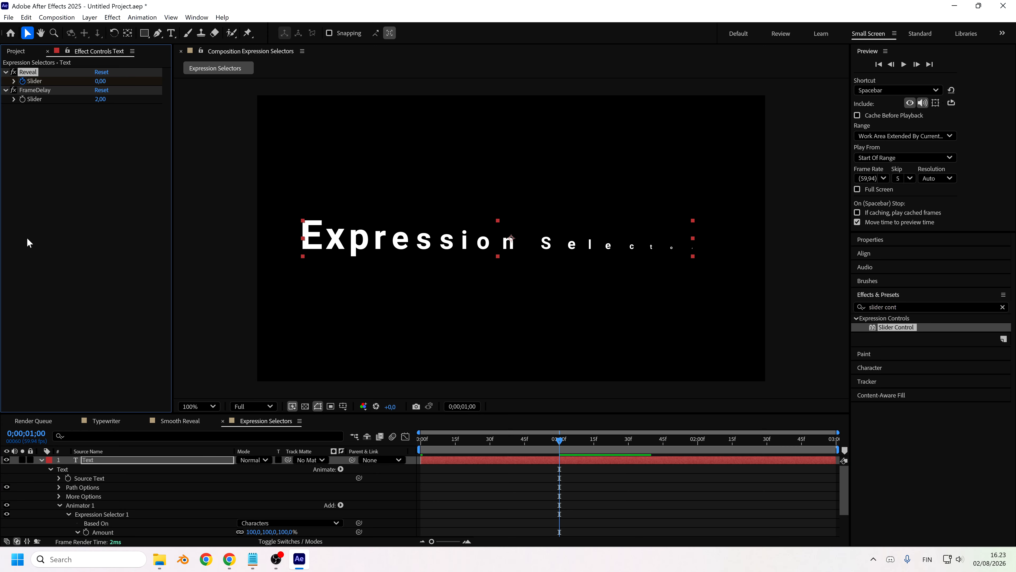
Step: Clear the default expression on the Amount property of Expression Selector 1
{"action": "left_click", "coordinate": [50, 469]}
{"action": "left_click", "coordinate": [42, 460]}
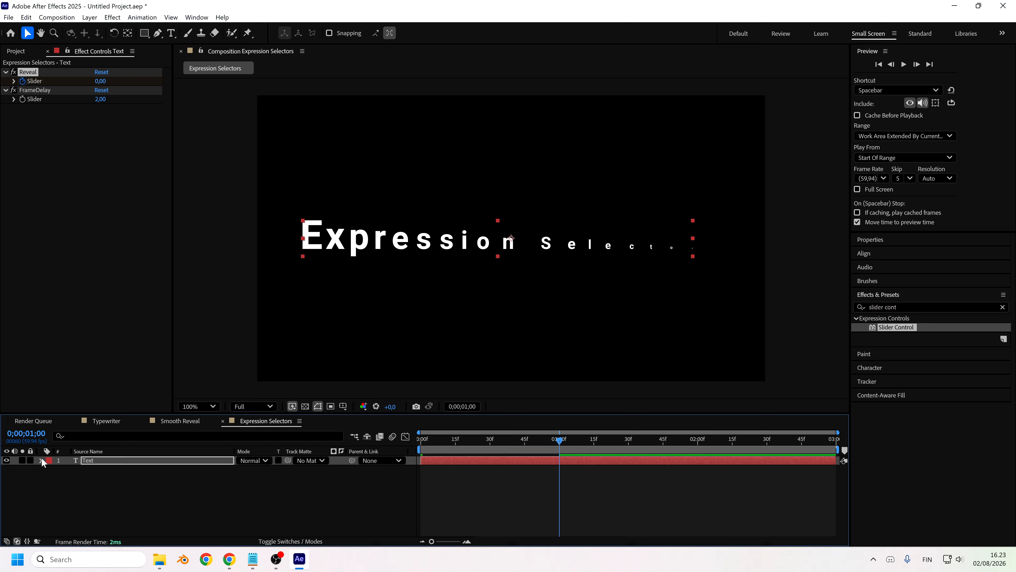
{"action": "left_click", "coordinate": [42, 460]}
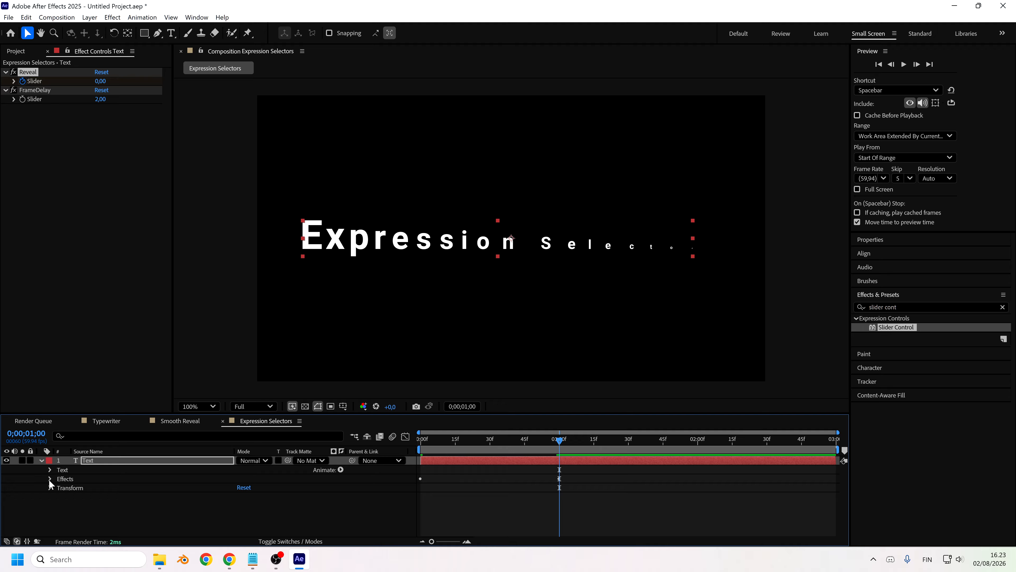
{"action": "left_click", "coordinate": [50, 469]}
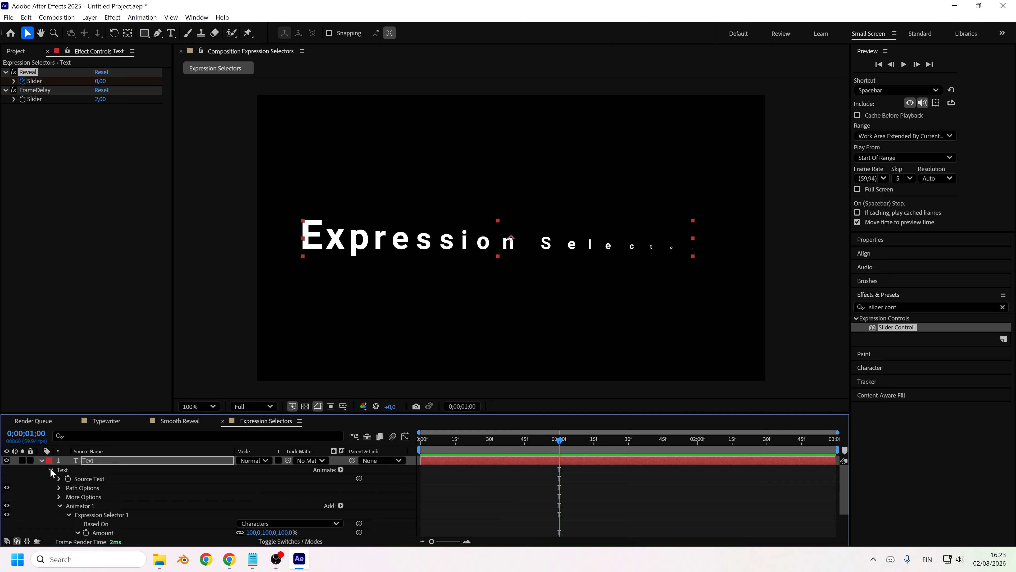
{"action": "scroll", "coordinate": [70, 487], "scroll_direction": "down", "scroll_amount": 2}
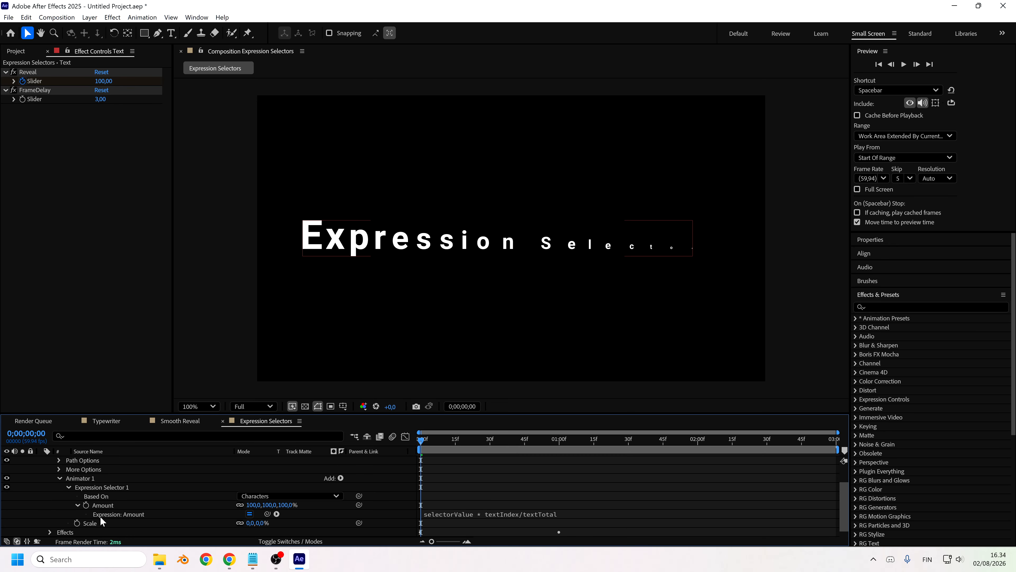
{"action": "left_click", "coordinate": [501, 514]}
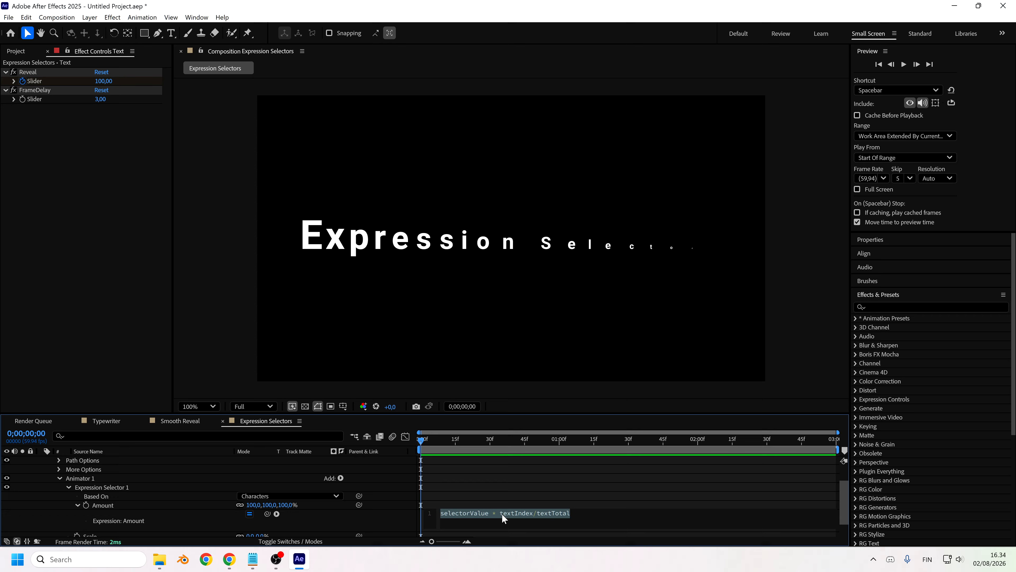
{"action": "key", "text": "BackSpace"}
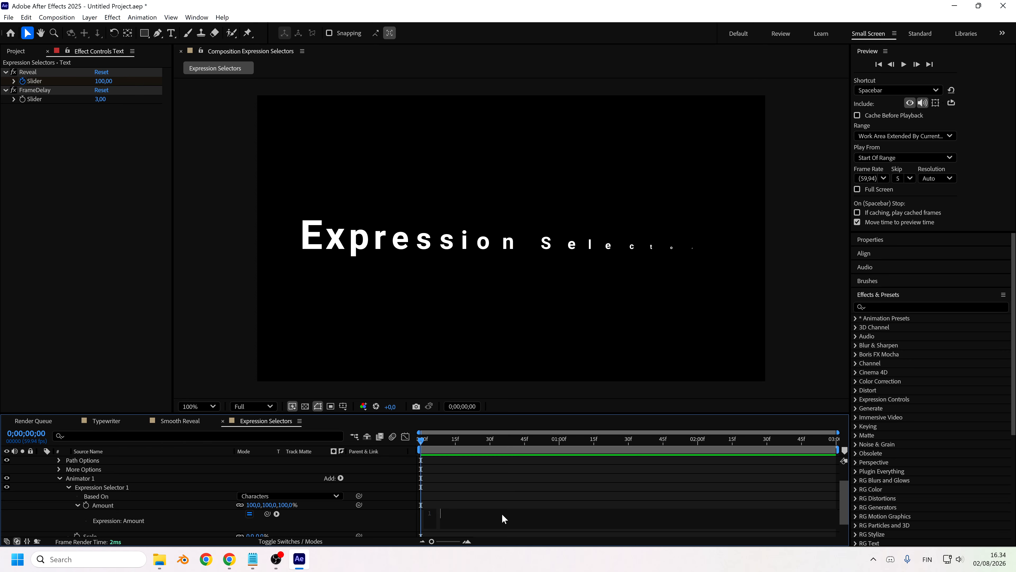
Step: Define a delay variable in the Amount expression as thisComp.frameDuration * textIndex * effect("FrameDelay")("Slider")
{"action": "type", "text": "var delay = this"}
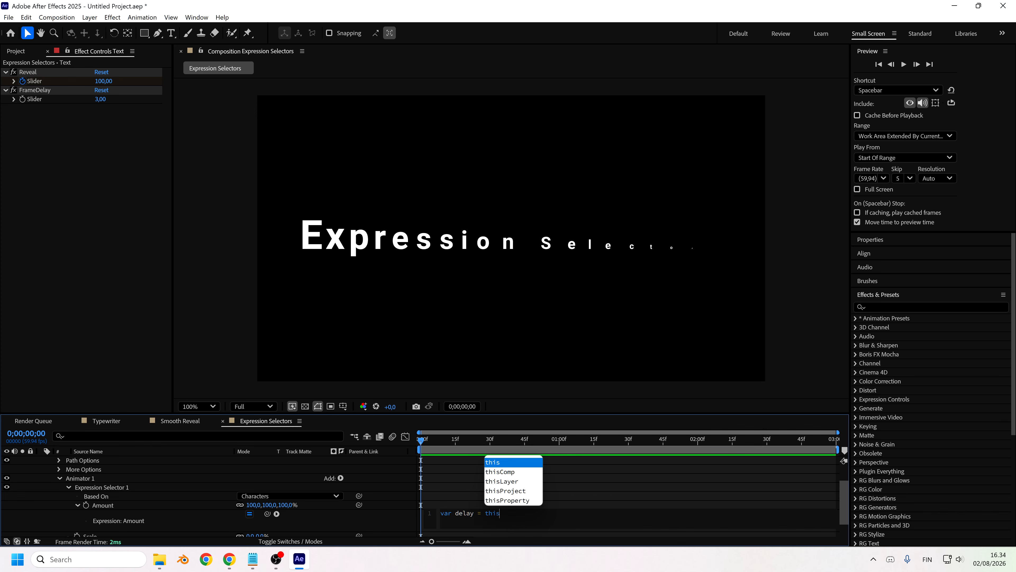
{"action": "type", "text": "comp"}
{"action": "key", "text": "Return"}
{"action": "type", "text": ".f"}
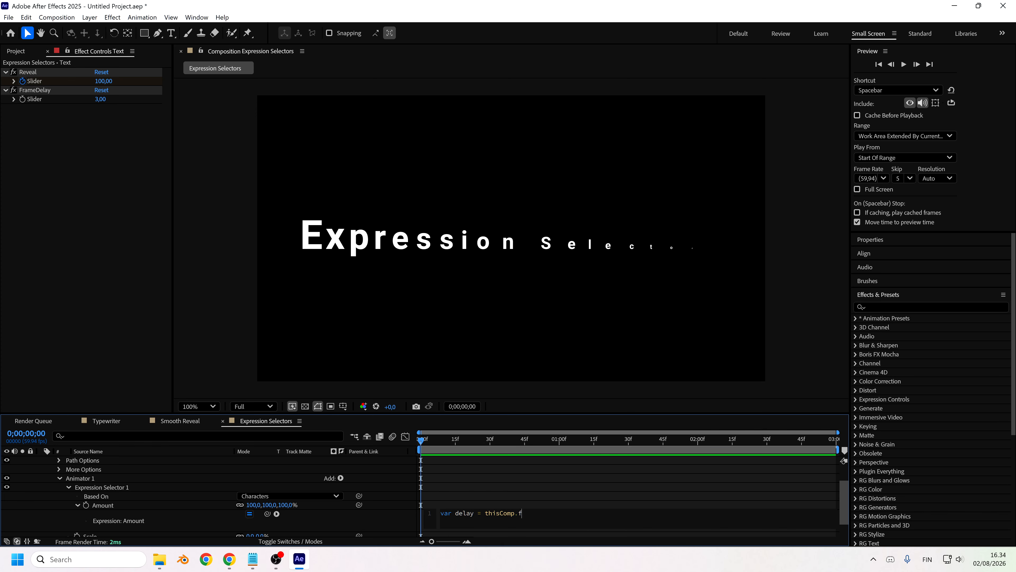
{"action": "type", "text": "ram"}
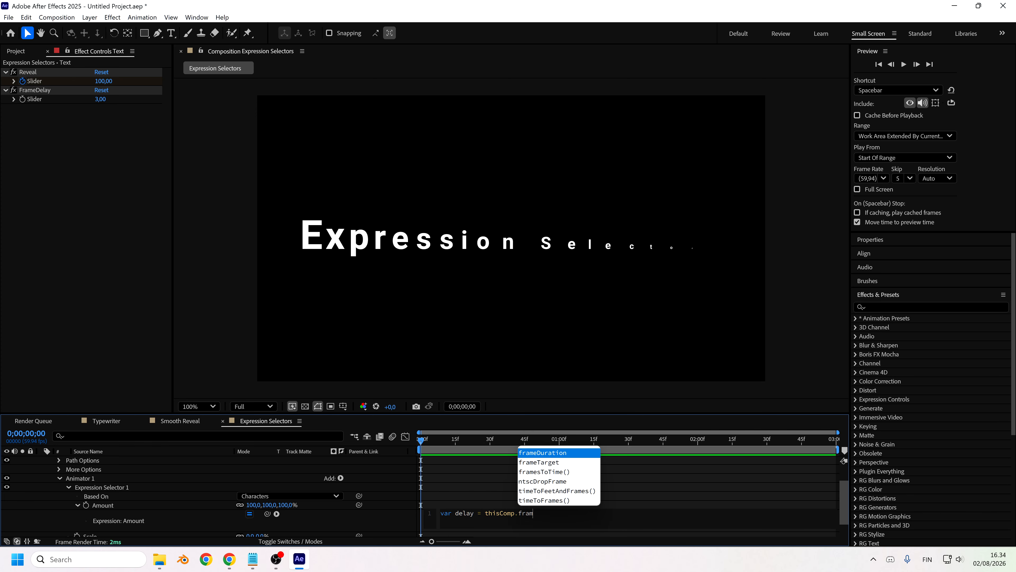
{"action": "key", "text": "Return"}
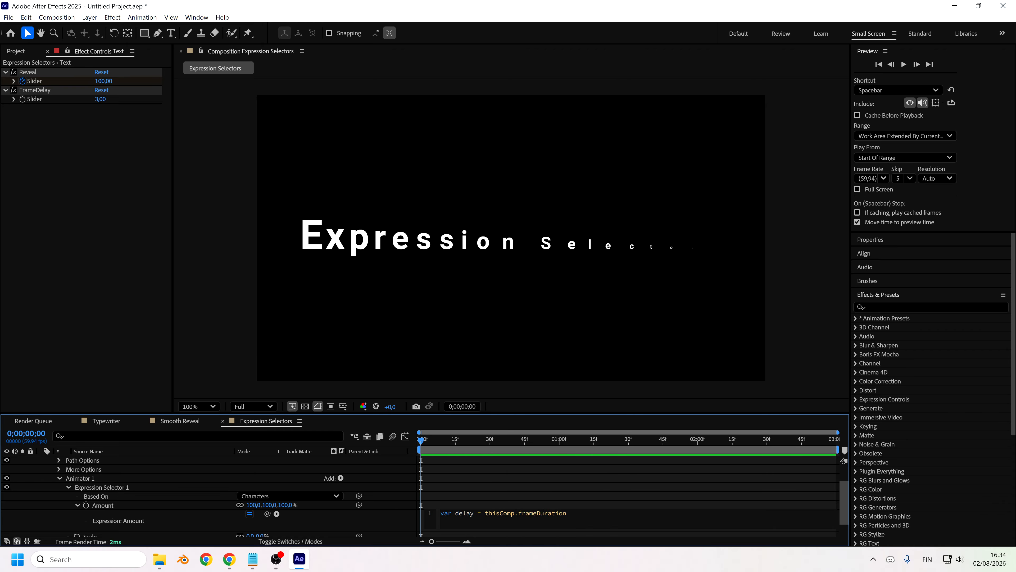
{"action": "type", "text": "* text"}
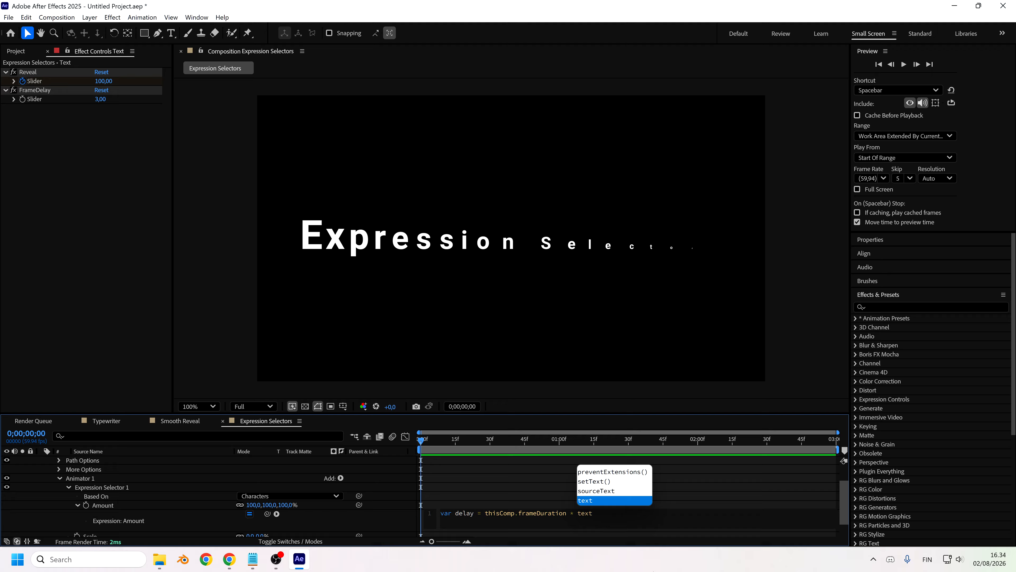
{"action": "type", "text": "Index *"}
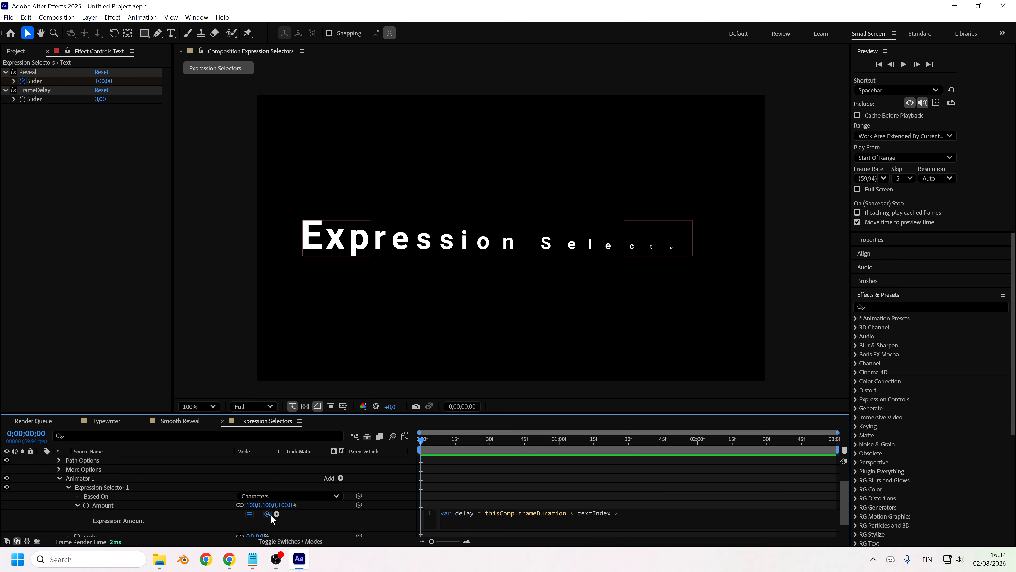
{"action": "left_click_drag", "start_coordinate": [267, 513], "coordinate": [39, 99]}
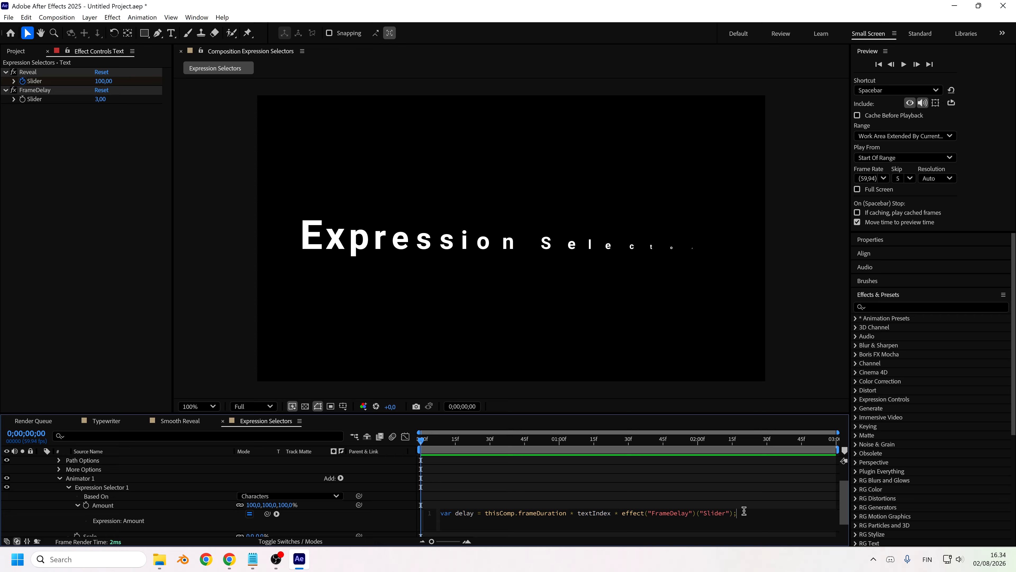
{"action": "key", "text": "Return"}
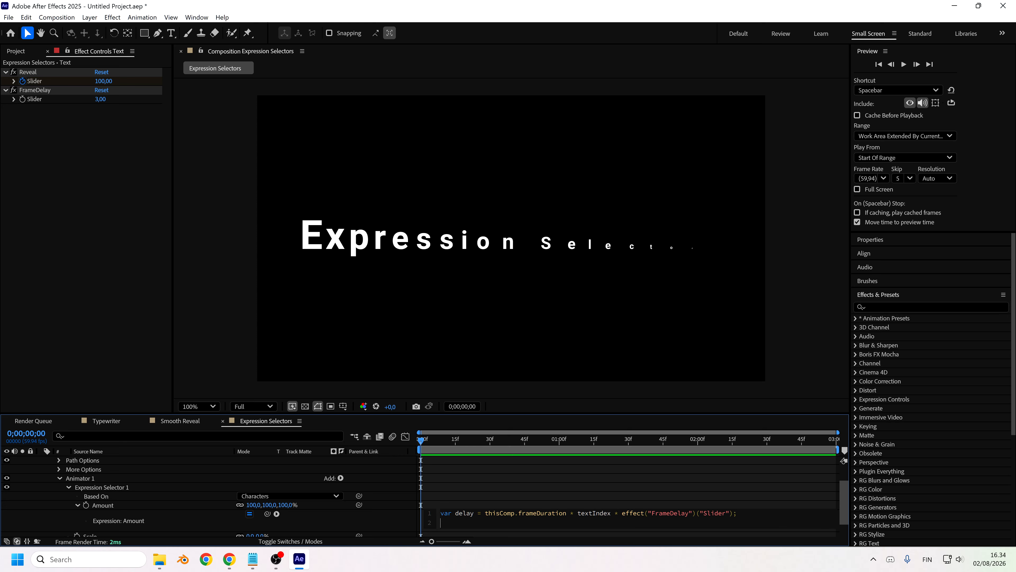
Step: Finish the Amount expression with effect("Reveal")("Slider").valueAtTime(time - delay) and apply it
{"action": "left_click_drag", "start_coordinate": [267, 514], "coordinate": [57, 82]}
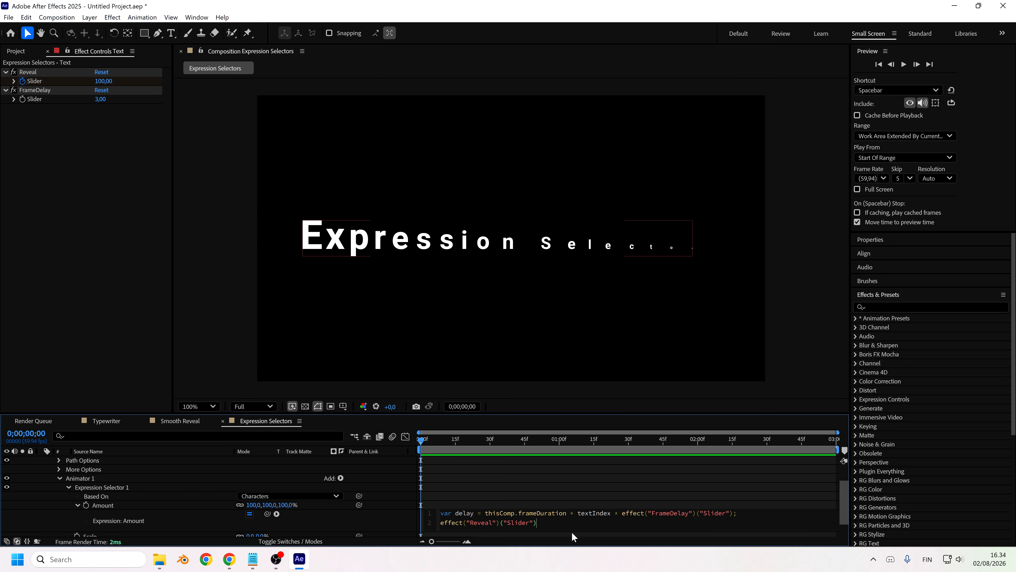
{"action": "type", "text": ".valueA"}
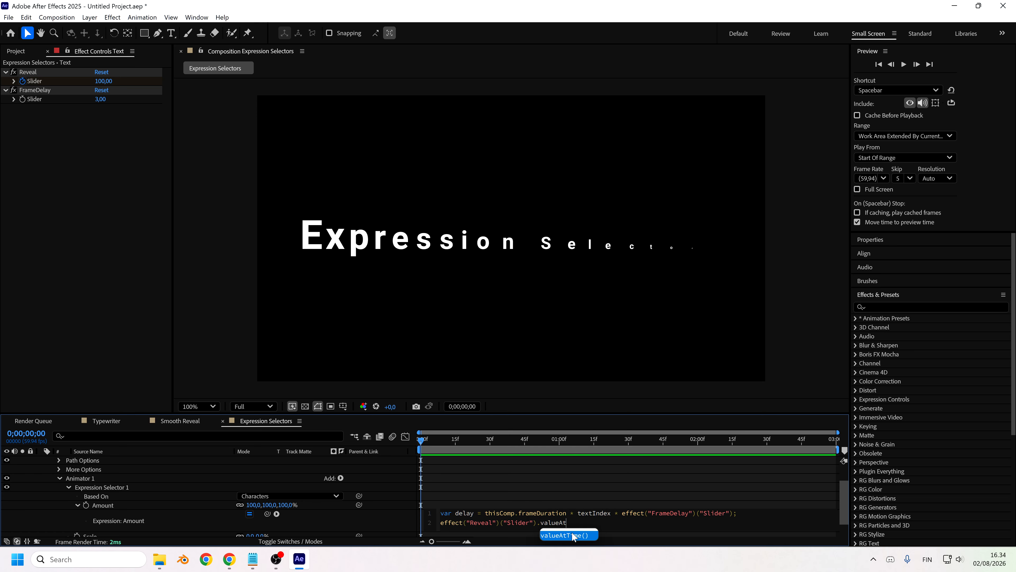
{"action": "type", "text": "t"}
{"action": "key", "text": "Return"}
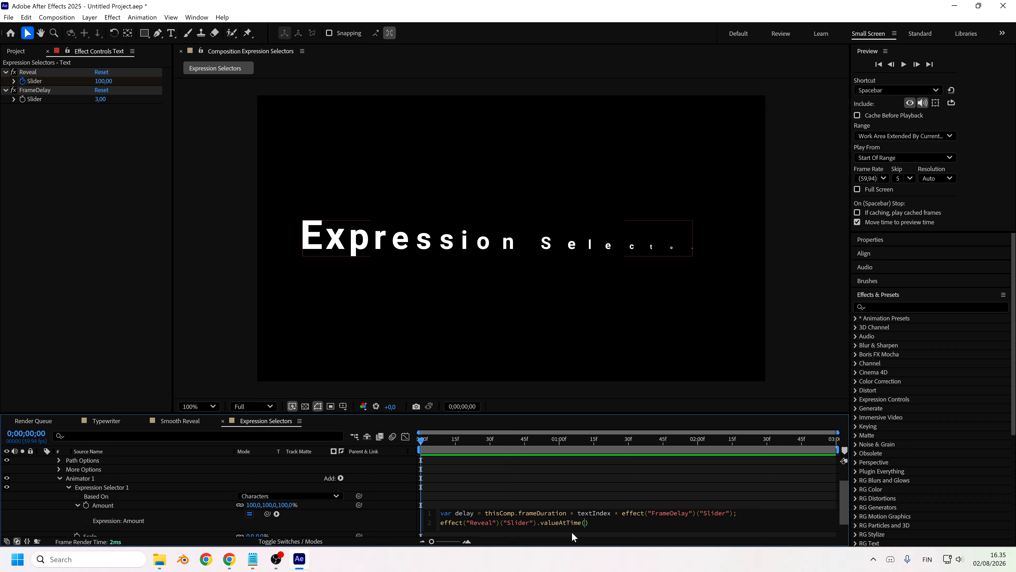
{"action": "type", "text": "time - delay;"}
{"action": "key", "text": "BackSpace"}
{"action": "key", "text": "End"}
{"action": "left_click", "coordinate": [572, 533]}
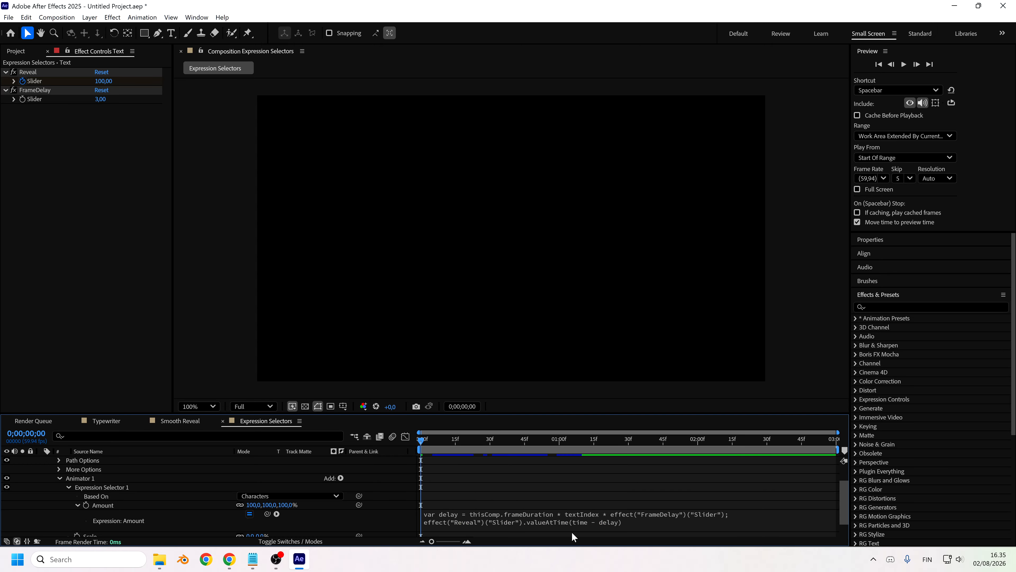
Step: Preview the text animation and expand the Reveal effect in the timeline to show its Slider keyframes
{"action": "key", "text": "space"}
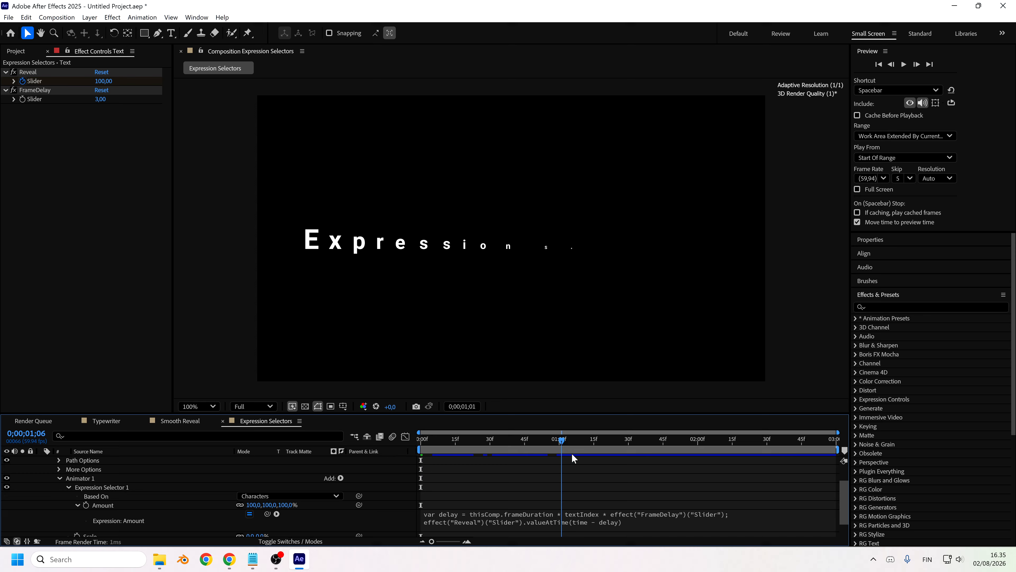
{"action": "scroll", "coordinate": [100, 474], "scroll_direction": "up", "scroll_amount": 2}
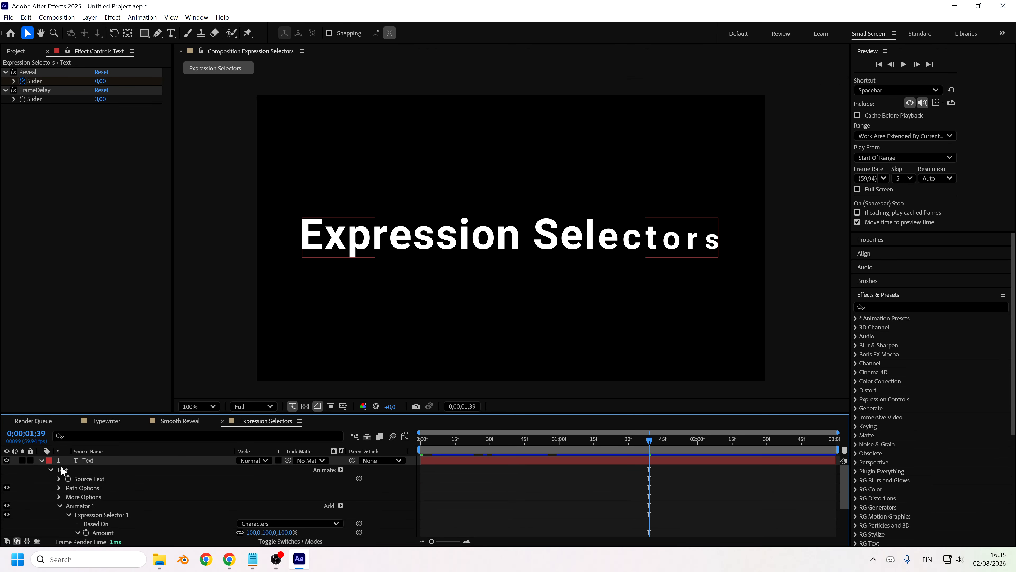
{"action": "left_click", "coordinate": [60, 506]}
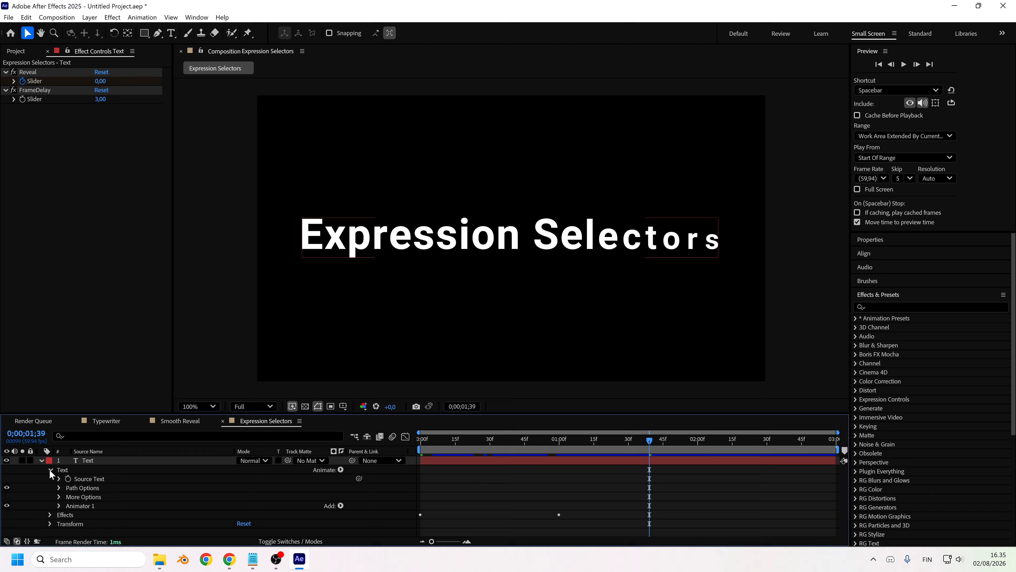
{"action": "left_click", "coordinate": [50, 515]}
{"action": "scroll", "coordinate": [56, 514], "scroll_direction": "down", "scroll_amount": 1}
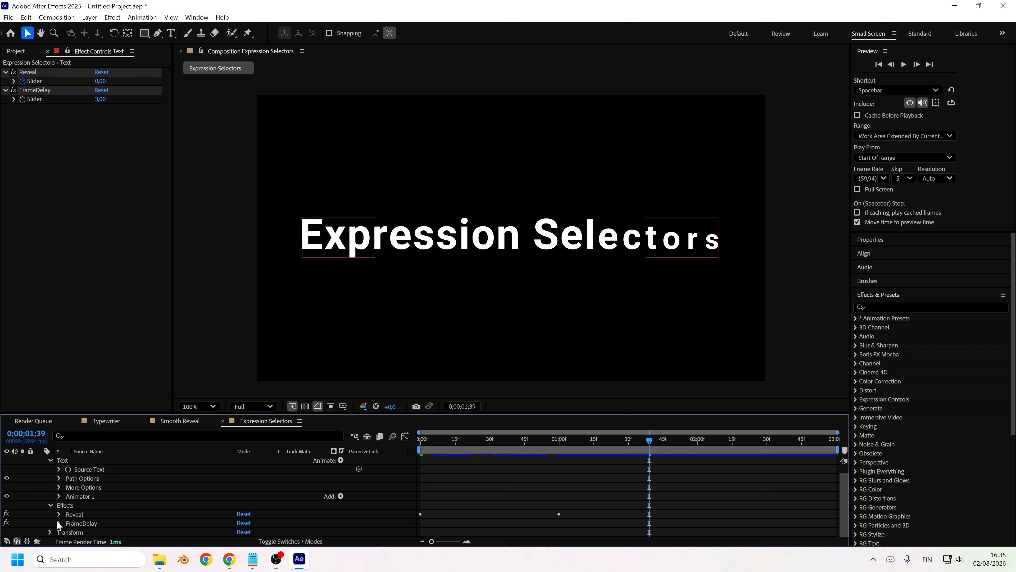
{"action": "left_click", "coordinate": [60, 514]}
{"action": "scroll", "coordinate": [62, 515], "scroll_direction": "down", "scroll_amount": 2}
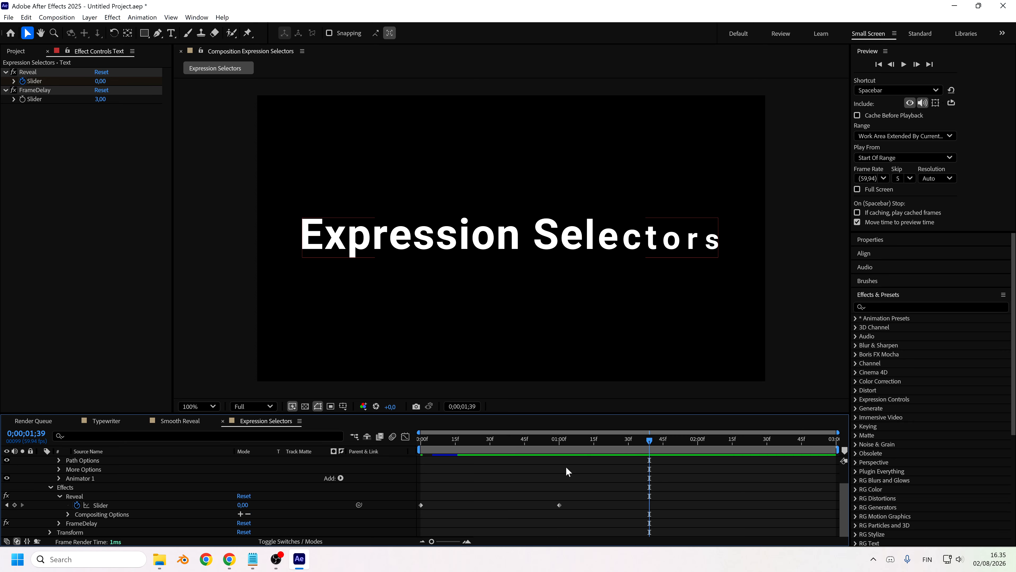
{"action": "left_click", "coordinate": [556, 440]}
{"action": "left_click_drag", "start_coordinate": [556, 445], "coordinate": [509, 467]}
Step: Set FrameDelay to 1, move the second Reveal keyframe to about frame 24, and scrub through the result
{"action": "left_click", "coordinate": [100, 99]}
{"action": "type", "text": "1"}
{"action": "key", "text": "Return"}
{"action": "left_click_drag", "start_coordinate": [559, 505], "coordinate": [476, 506]}
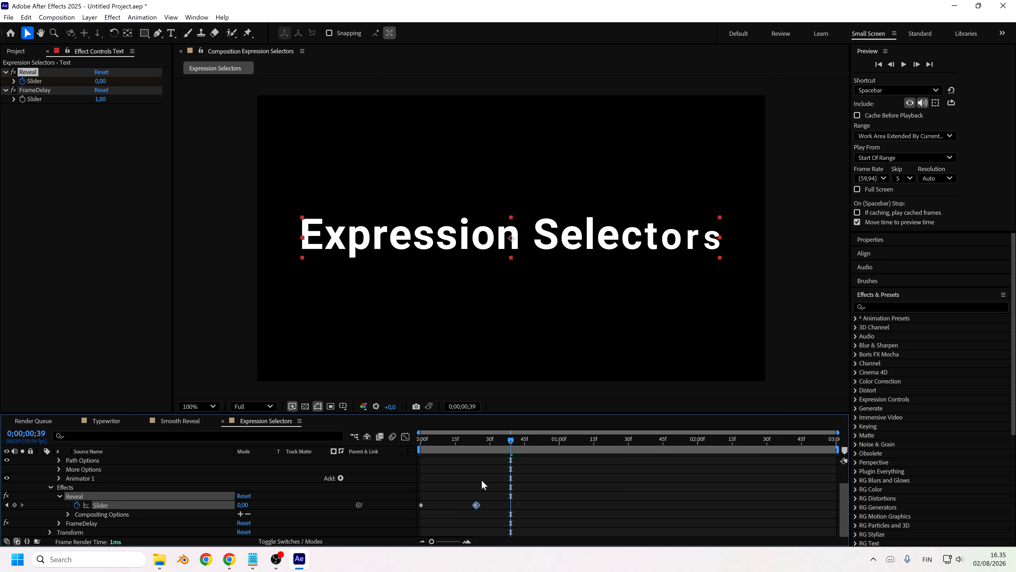
{"action": "left_click_drag", "start_coordinate": [463, 442], "coordinate": [534, 463]}
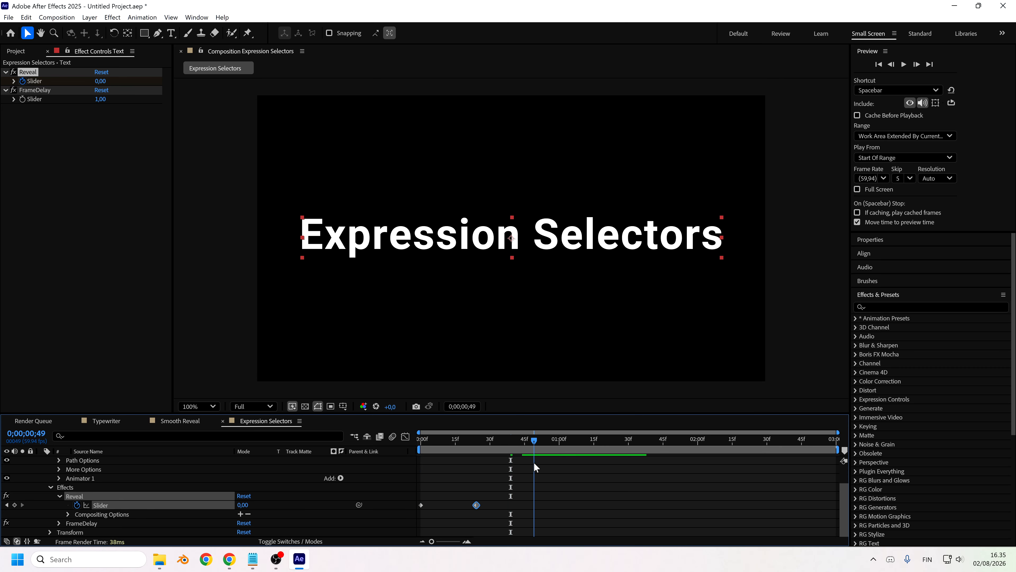
Step: Set the FrameDelay slider to 5 and preview the character reveal from the start
{"action": "left_click", "coordinate": [100, 99]}
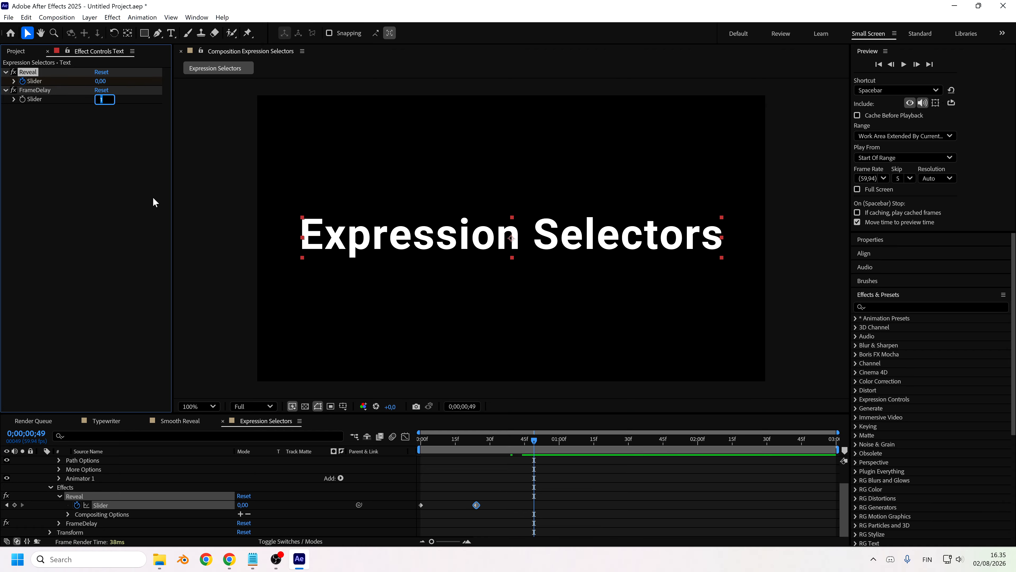
{"action": "type", "text": "5"}
{"action": "key", "text": "Return"}
{"action": "left_click_drag", "start_coordinate": [498, 437], "coordinate": [369, 466]}
{"action": "key", "text": "space"}
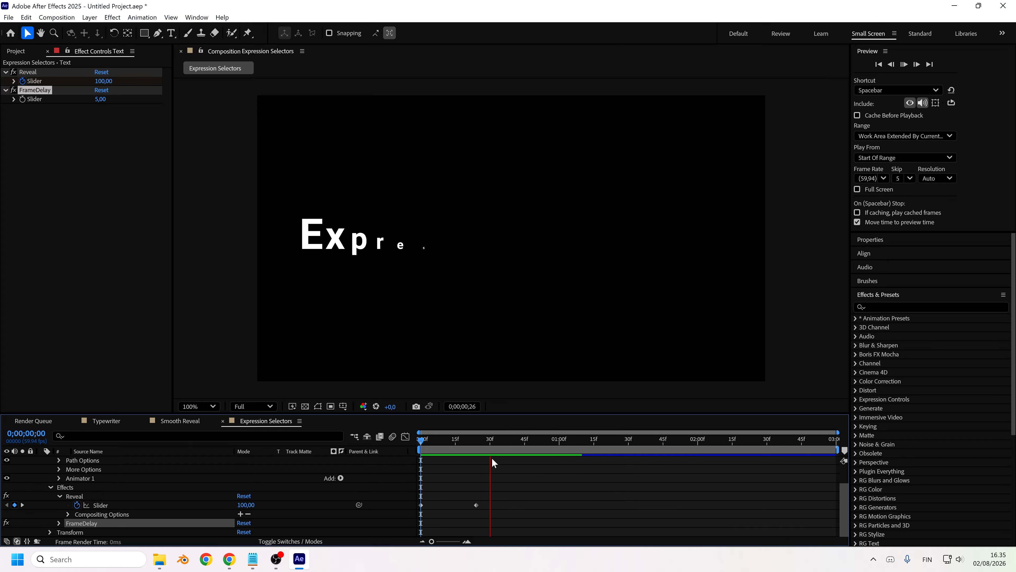
{"action": "left_click_drag", "start_coordinate": [513, 442], "coordinate": [586, 441]}
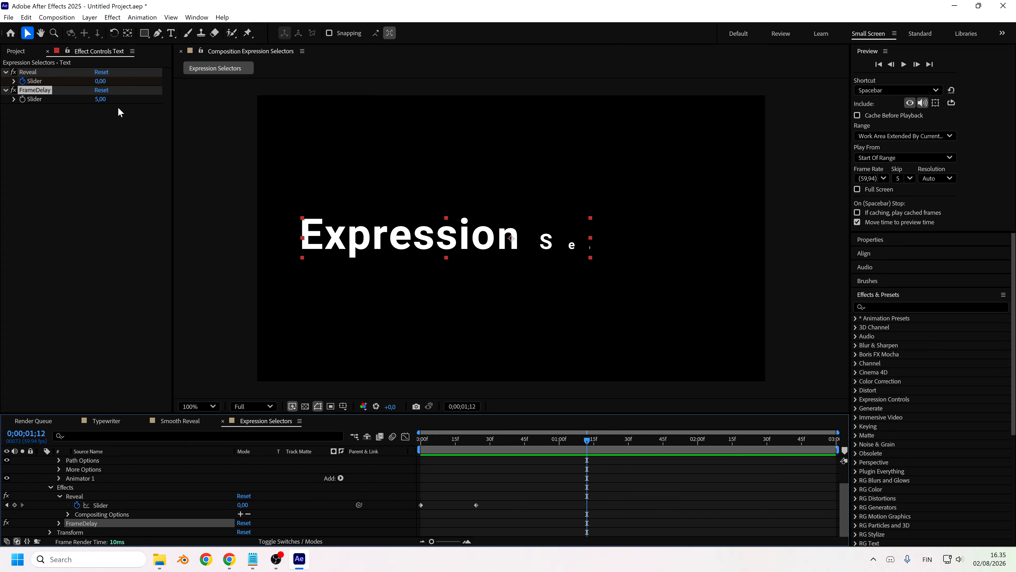
Step: Set the FrameDelay slider to 3
{"action": "left_click", "coordinate": [100, 99]}
{"action": "type", "text": "3"}
{"action": "key", "text": "Return"}
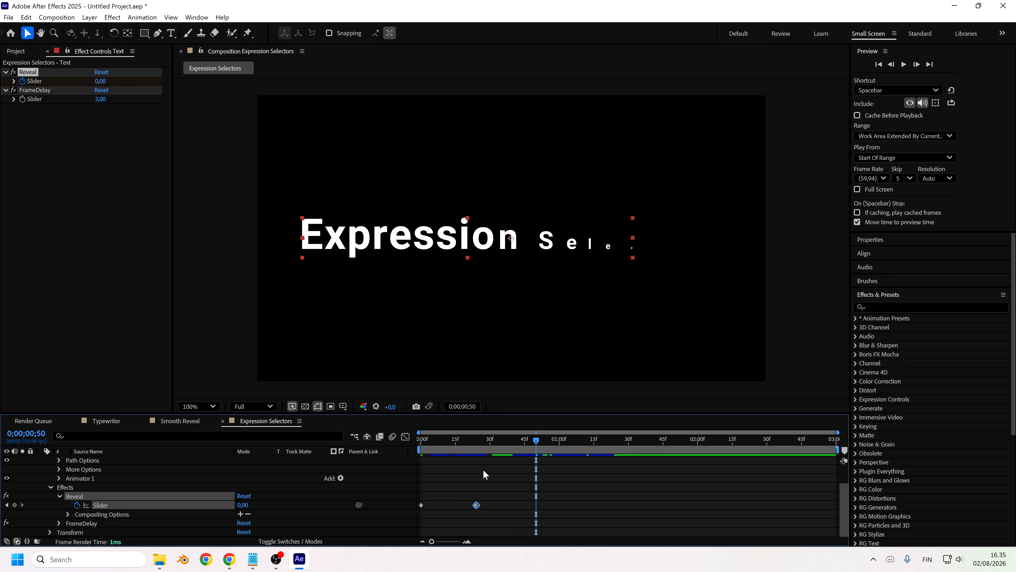
Step: Add a Reveal Slider keyframe at frame 20 with a value of about -49 and scrub through the overshoot
{"action": "left_click", "coordinate": [470, 442]}
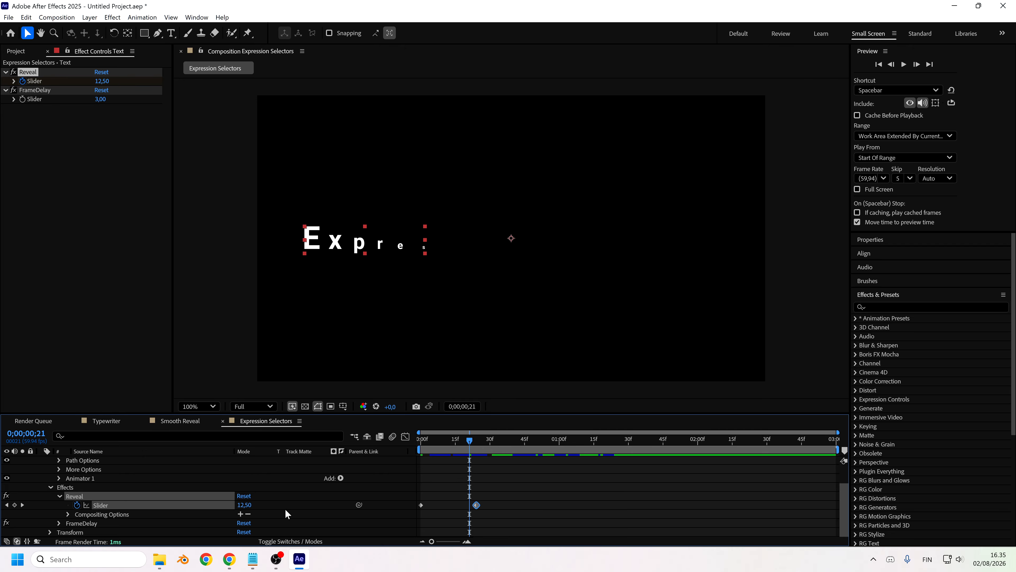
{"action": "mouse_move", "coordinate": [471, 442]}
{"action": "left_mouse_down"}
{"action": "mouse_move", "coordinate": [456, 442]}
{"action": "mouse_move", "coordinate": [467, 442]}
{"action": "left_mouse_up"}
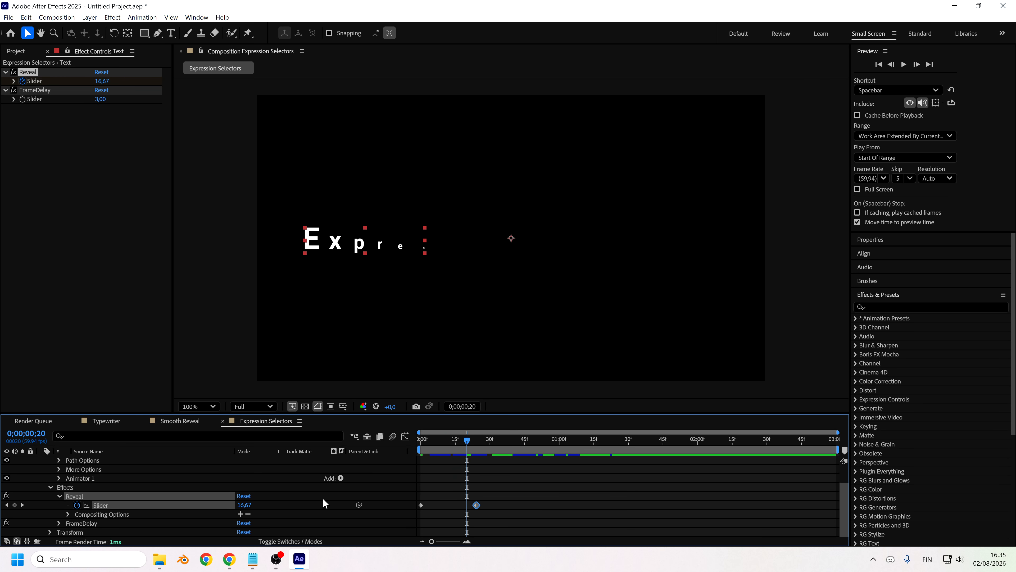
{"action": "mouse_move", "coordinate": [245, 504]}
{"action": "left_mouse_down"}
{"action": "mouse_move", "coordinate": [203, 511]}
{"action": "mouse_move", "coordinate": [354, 514]}
{"action": "mouse_move", "coordinate": [265, 504]}
{"action": "mouse_move", "coordinate": [236, 511]}
{"action": "left_mouse_up"}
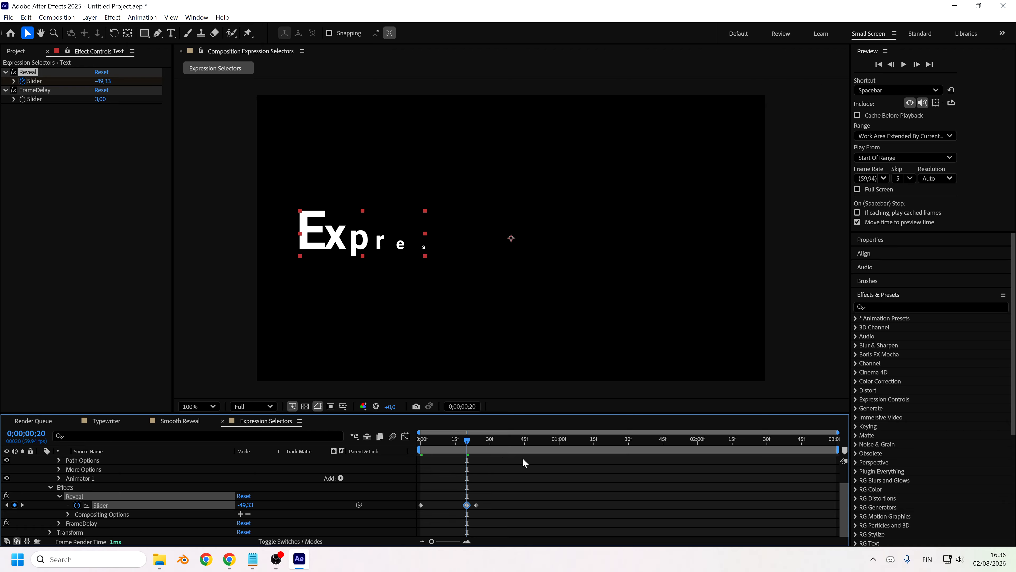
{"action": "left_click_drag", "start_coordinate": [467, 440], "coordinate": [531, 466]}
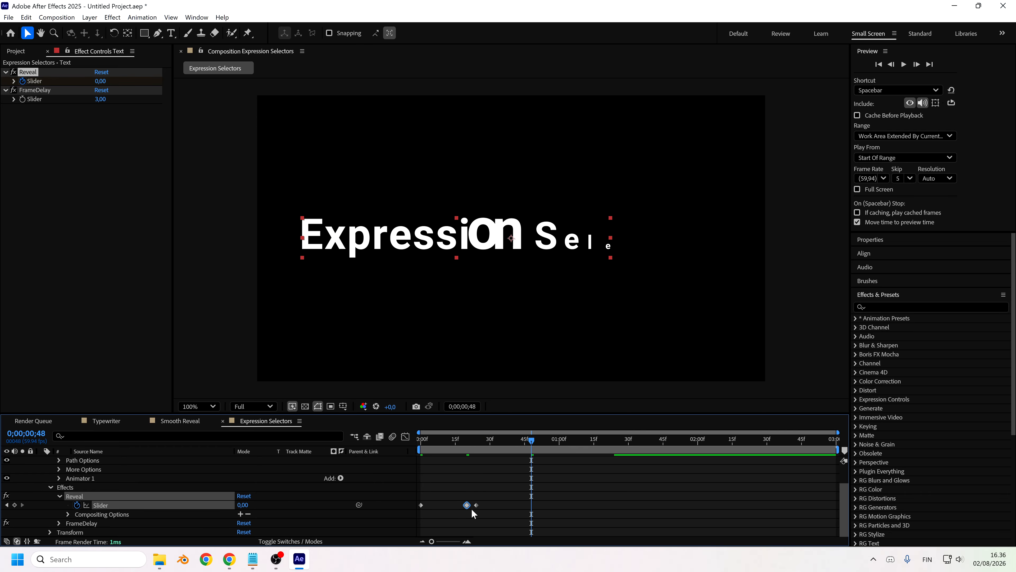
Step: Move the last Reveal keyframe to frame 26 and set the frame 20 keyframe to -20
{"action": "mouse_move", "coordinate": [476, 505]}
{"action": "left_mouse_down"}
{"action": "mouse_move", "coordinate": [493, 505]}
{"action": "mouse_move", "coordinate": [480, 505]}
{"action": "left_mouse_up"}
{"action": "left_click", "coordinate": [466, 443]}
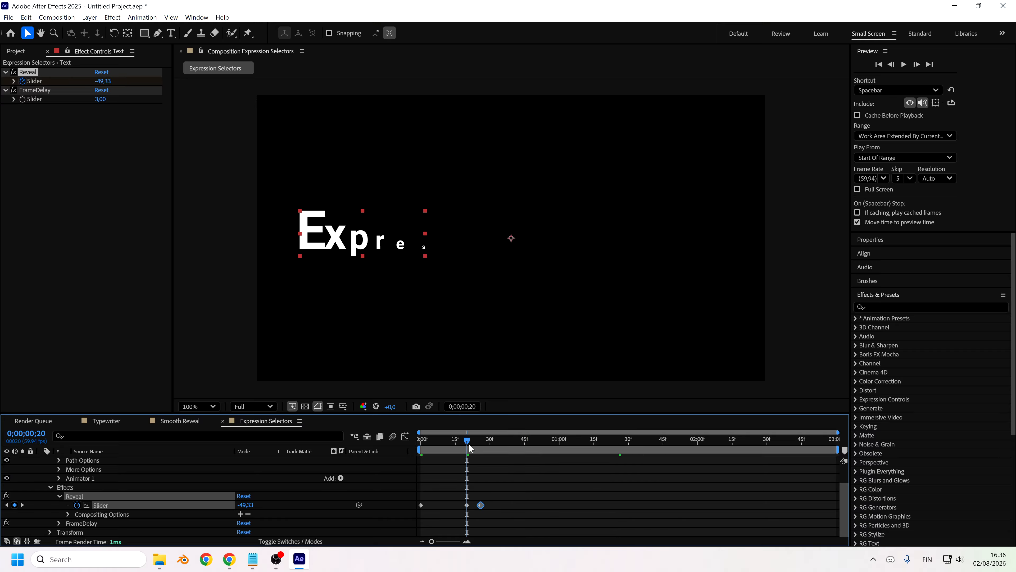
{"action": "mouse_move", "coordinate": [468, 444]}
{"action": "left_mouse_down"}
{"action": "mouse_move", "coordinate": [429, 441]}
{"action": "mouse_move", "coordinate": [466, 452]}
{"action": "mouse_move", "coordinate": [469, 439]}
{"action": "left_mouse_up"}
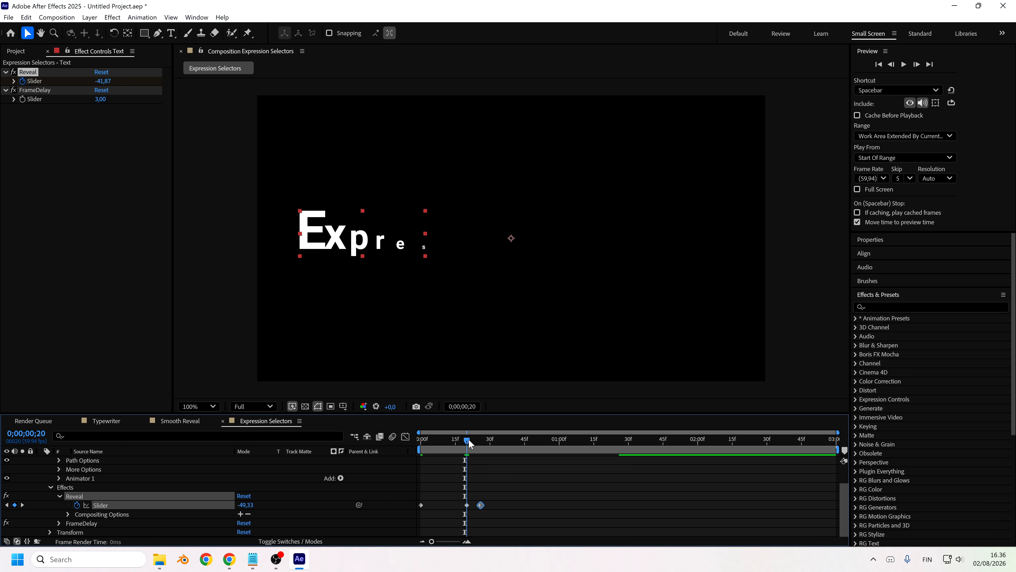
{"action": "left_click", "coordinate": [466, 504]}
{"action": "left_click", "coordinate": [247, 507]}
{"action": "type", "text": "-20"}
{"action": "key", "text": "Return"}
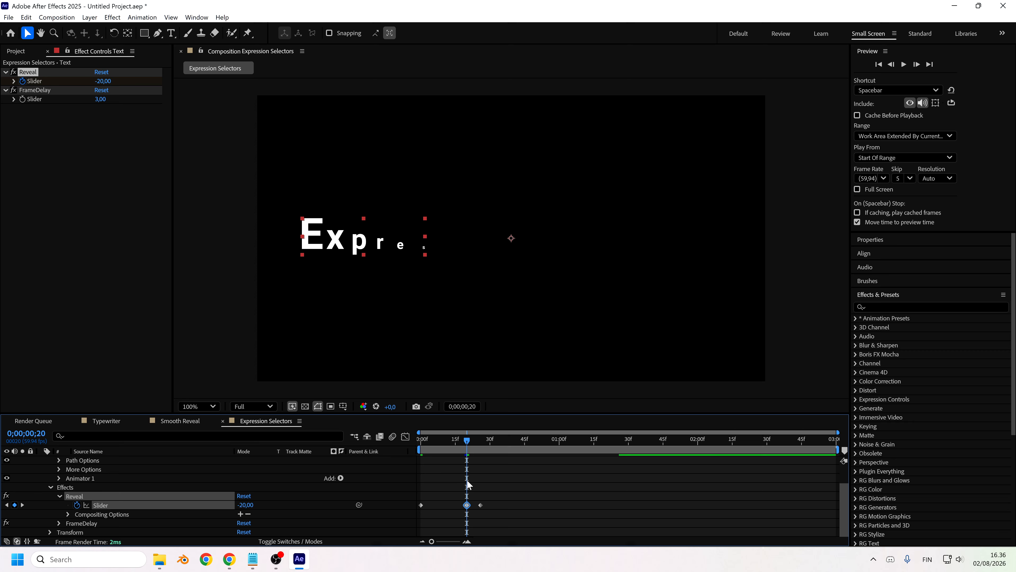
{"action": "left_click_drag", "start_coordinate": [467, 440], "coordinate": [479, 442]}
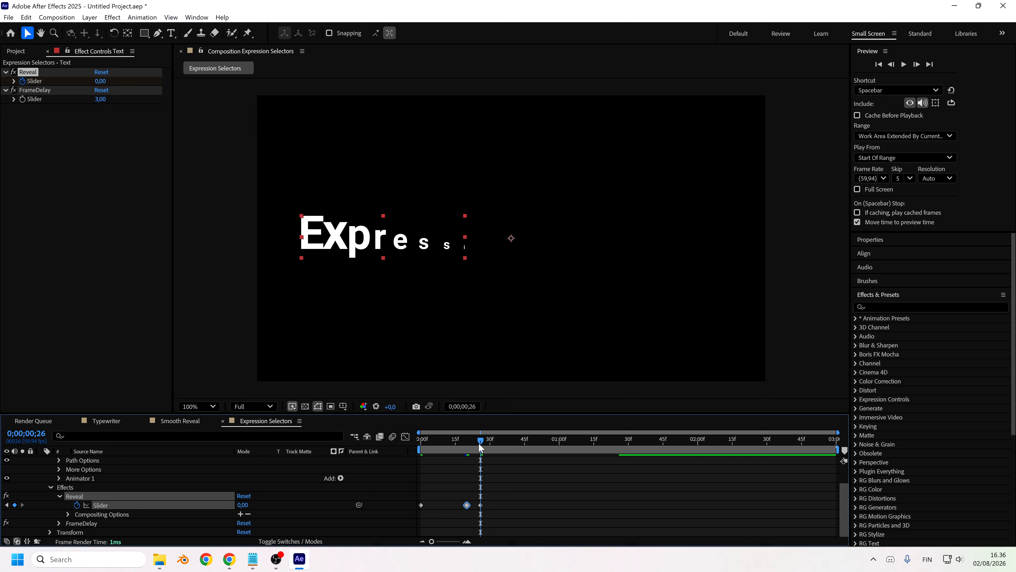
Step: Apply Easy Ease to all three Reveal keyframes, reshape the speed curve for a fast start, and preview the animation
{"action": "left_click_drag", "start_coordinate": [499, 493], "coordinate": [412, 510]}
{"action": "key", "text": "F9"}
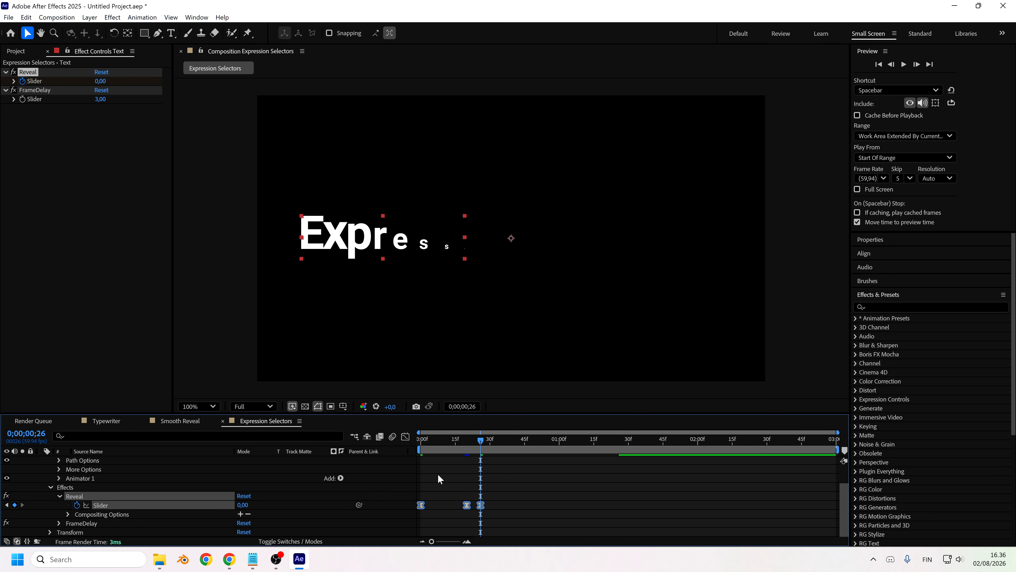
{"action": "left_click", "coordinate": [406, 436]}
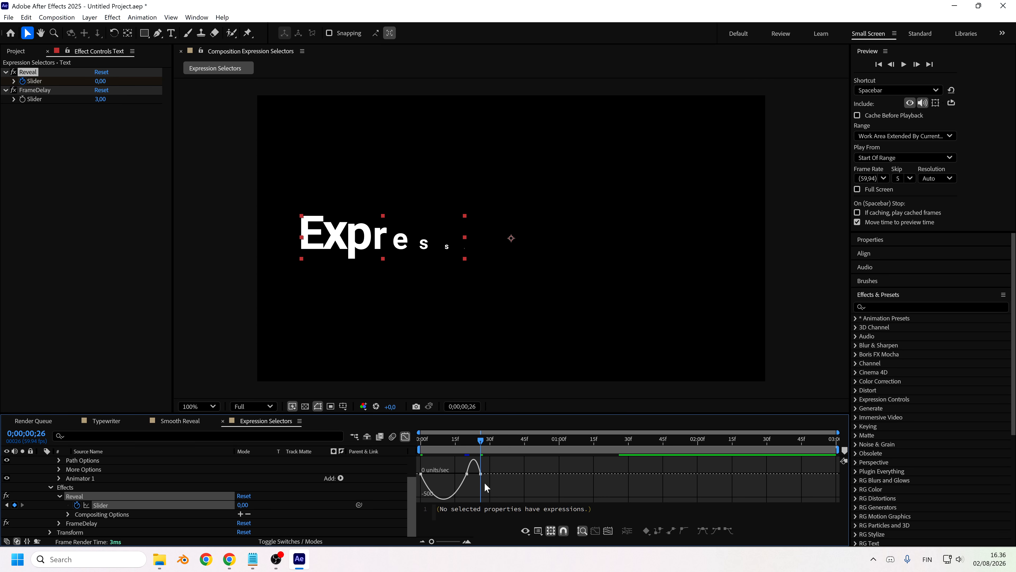
{"action": "left_click_drag", "start_coordinate": [421, 474], "coordinate": [462, 471]}
{"action": "left_click_drag", "start_coordinate": [439, 499], "coordinate": [432, 499]}
{"action": "left_click_drag", "start_coordinate": [460, 471], "coordinate": [463, 471]}
{"action": "left_click_drag", "start_coordinate": [421, 499], "coordinate": [420, 492]}
{"action": "key", "text": "Home"}
{"action": "key", "text": "space"}
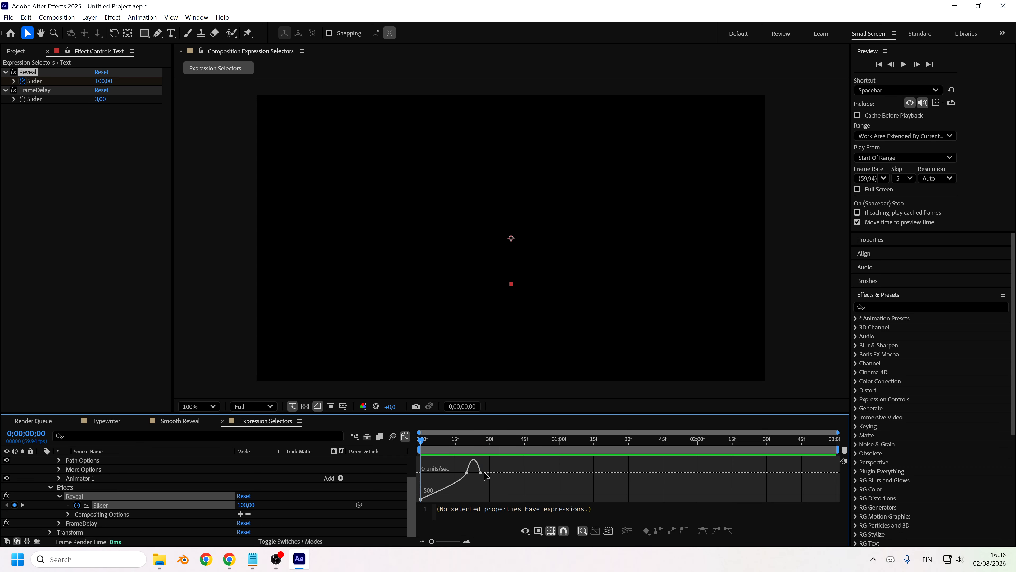
Step: Move the last Reveal keyframe to frame 37 in the speed graph, then preview and scrub through the overshoot
{"action": "mouse_move", "coordinate": [481, 473]}
{"action": "left_mouse_down"}
{"action": "mouse_move", "coordinate": [506, 472]}
{"action": "mouse_move", "coordinate": [470, 465]}
{"action": "mouse_move", "coordinate": [482, 468]}
{"action": "left_mouse_up"}
{"action": "key", "text": "space"}
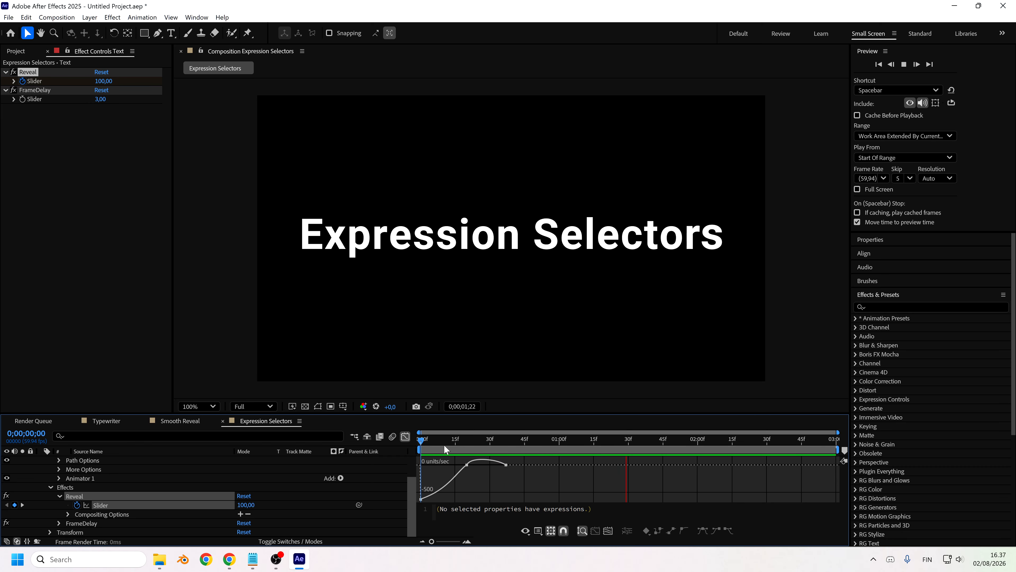
{"action": "left_click", "coordinate": [405, 436]}
{"action": "key", "text": "space"}
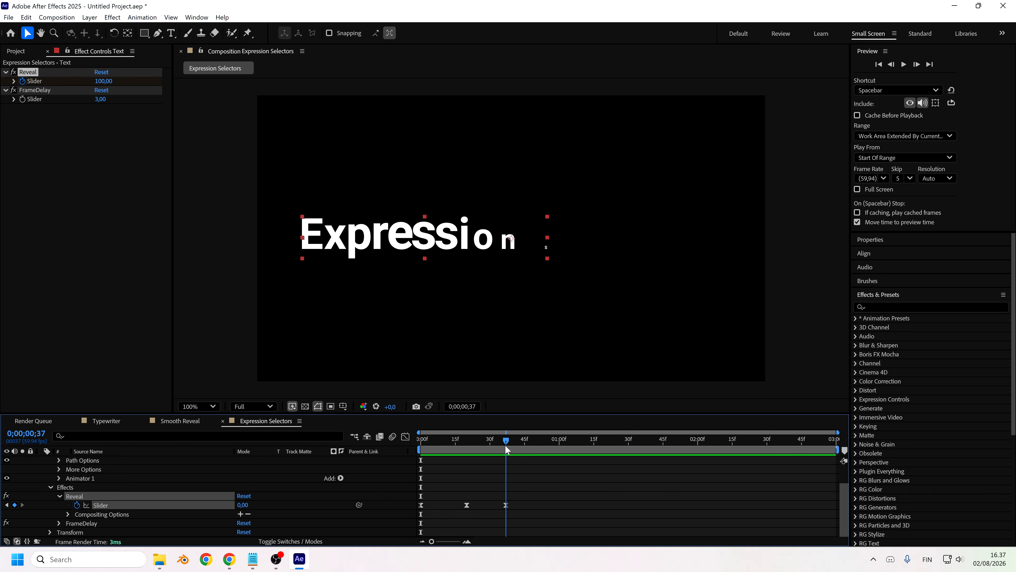
{"action": "key", "text": "space"}
{"action": "left_click_drag", "start_coordinate": [420, 457], "coordinate": [557, 463]}
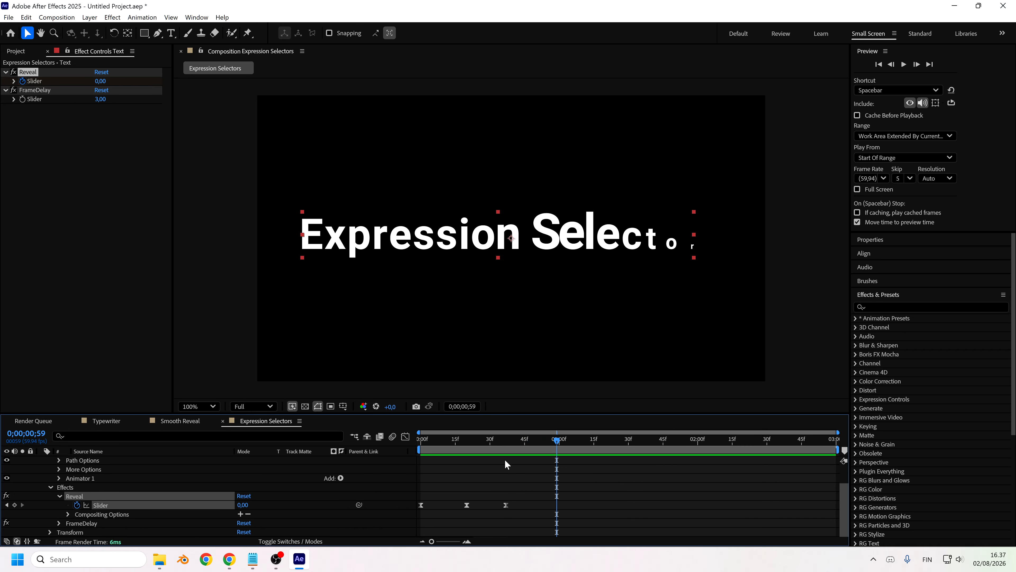
Step: Collapse the text layer's effects, switch to BounceExpression.txt in Notepad, and copy the entire bounce expression
{"action": "left_click", "coordinate": [59, 496]}
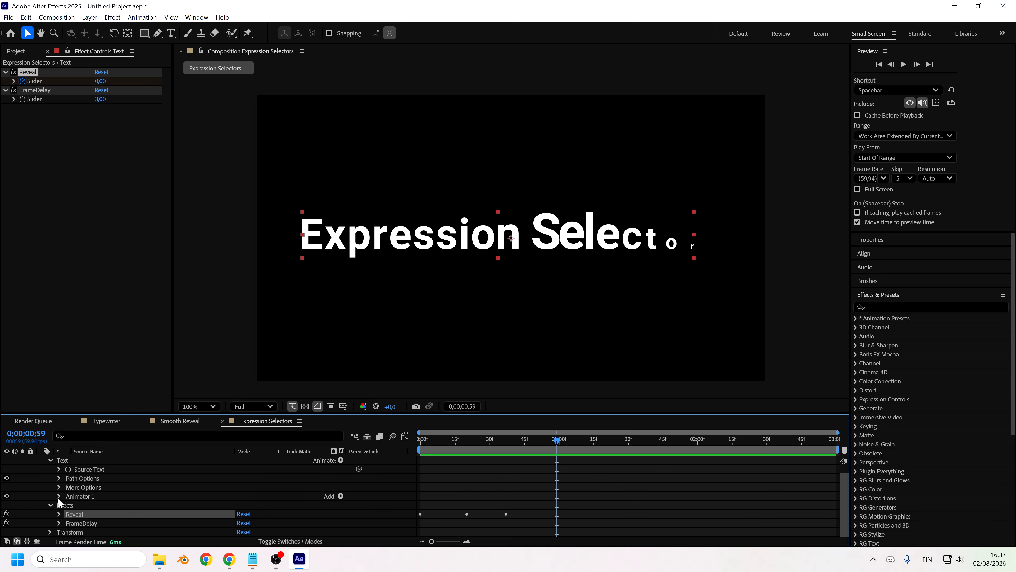
{"action": "left_click", "coordinate": [49, 504]}
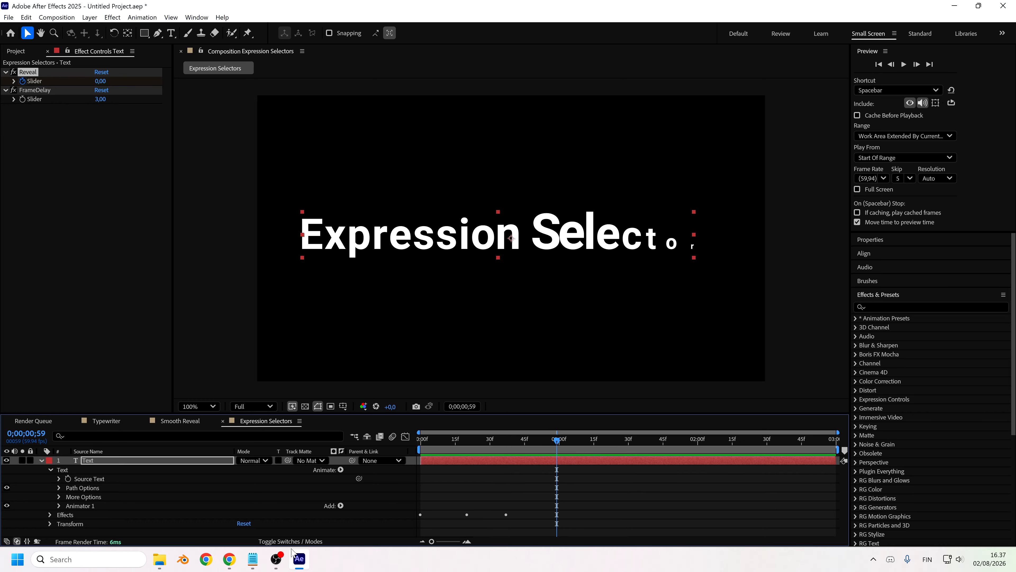
{"action": "mouse_move", "coordinate": [253, 559]}
{"action": "left_click", "coordinate": [271, 513]}
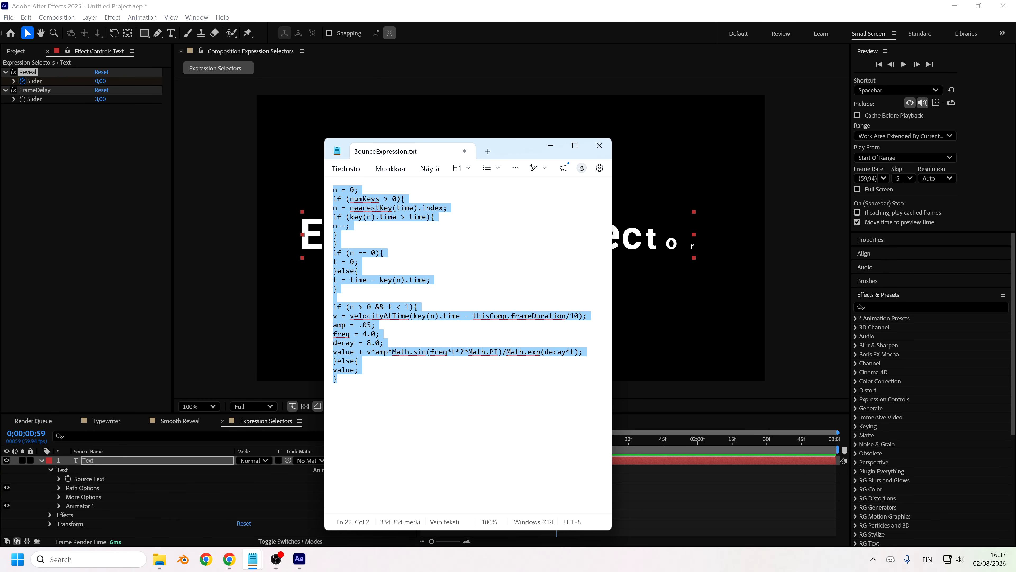
{"action": "left_click", "coordinate": [339, 379]}
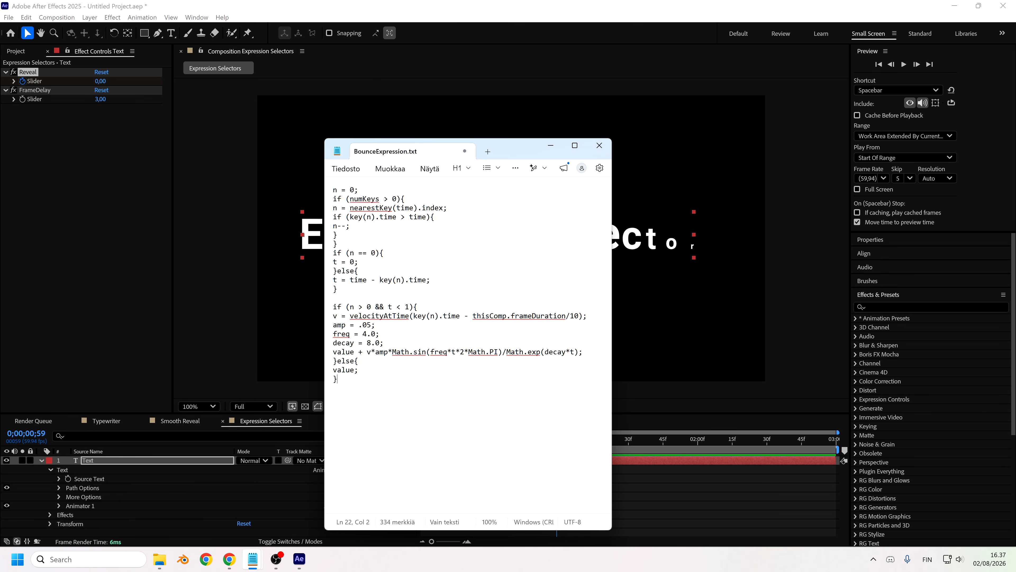
{"action": "key", "text": "ctrl+a"}
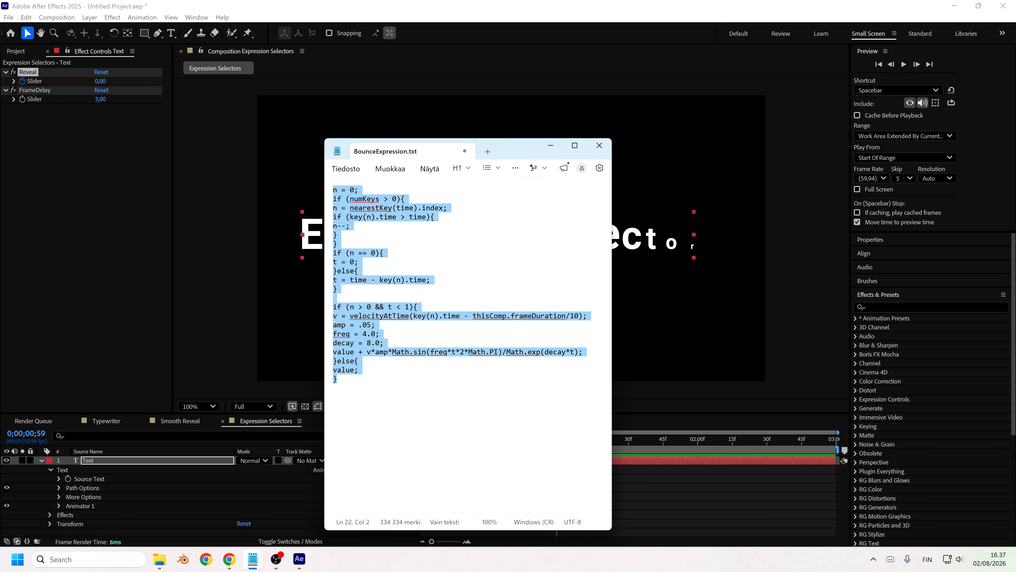
{"action": "left_click", "coordinate": [339, 379]}
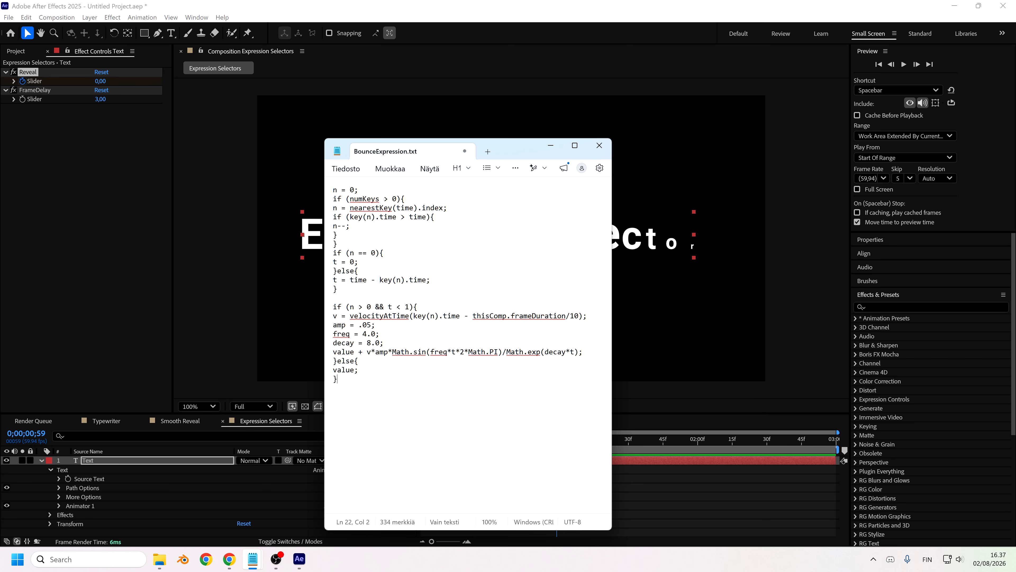
{"action": "key", "text": "ctrl+a"}
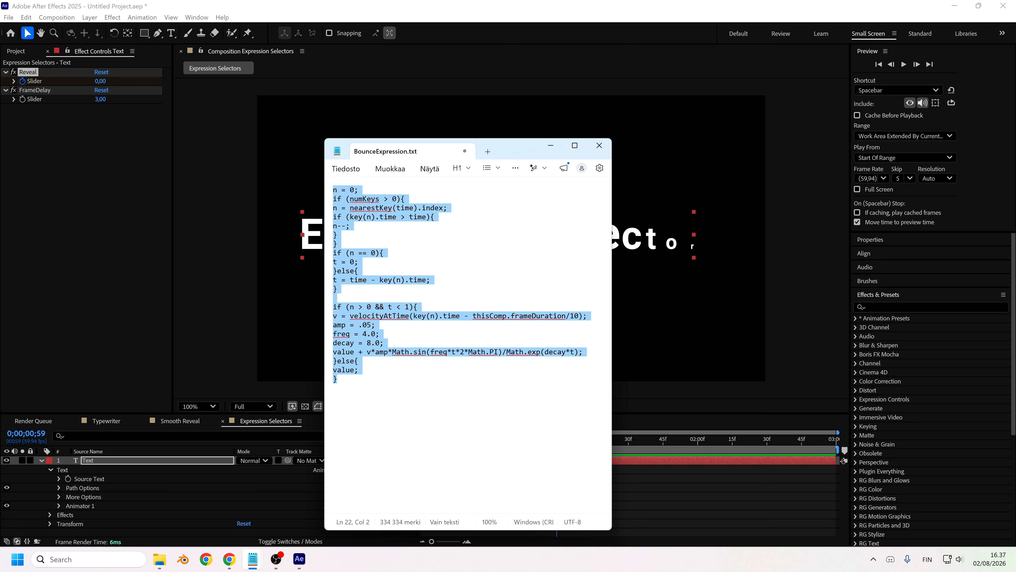
{"action": "left_click", "coordinate": [554, 145]}
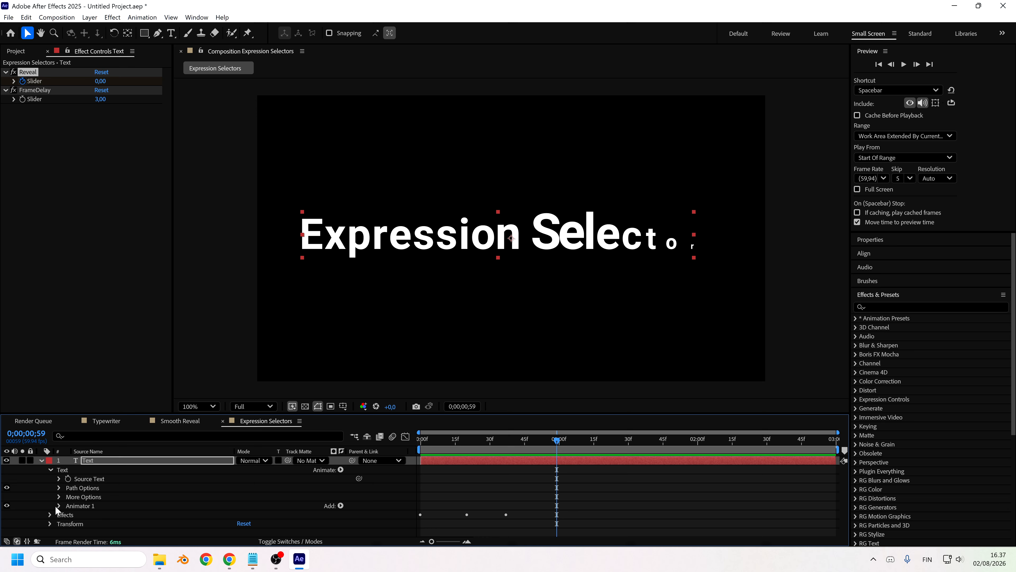
Step: Delete the middle Reveal Slider keyframe, move the last one to frame 20, and convert both remaining keyframes to linear
{"action": "left_click", "coordinate": [466, 479]}
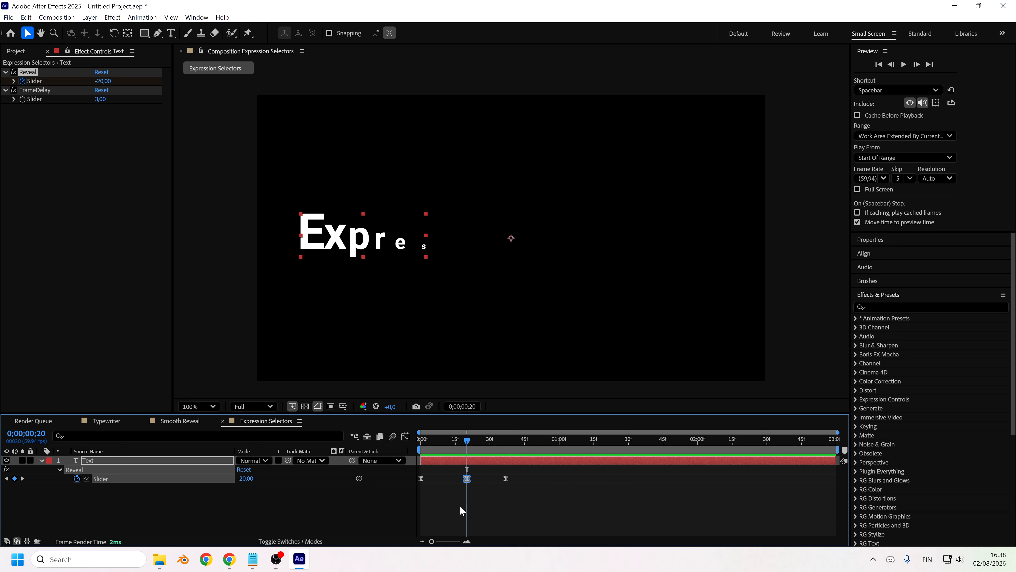
{"action": "key", "text": "Delete"}
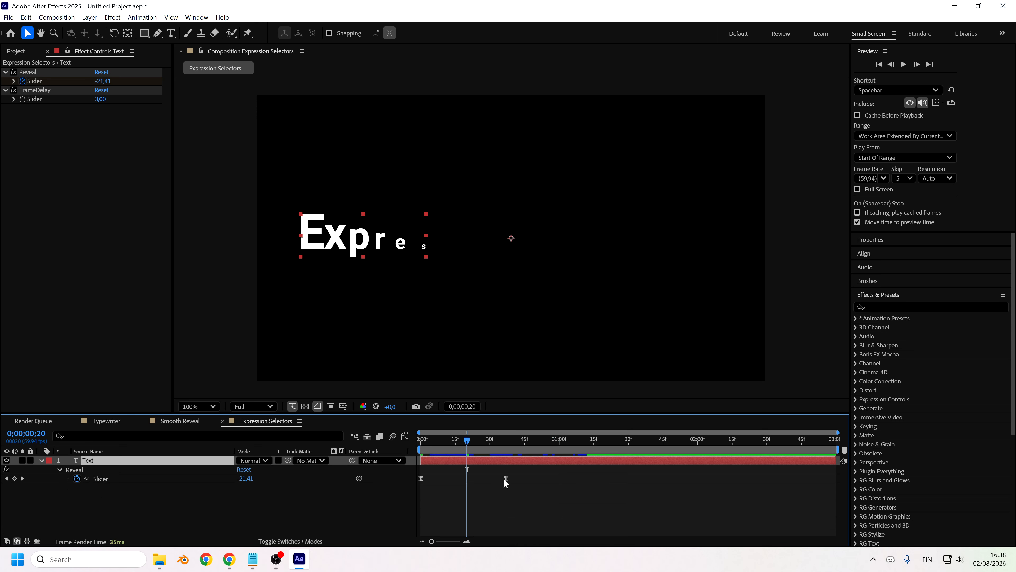
{"action": "left_click_drag", "start_coordinate": [505, 479], "coordinate": [418, 490]}
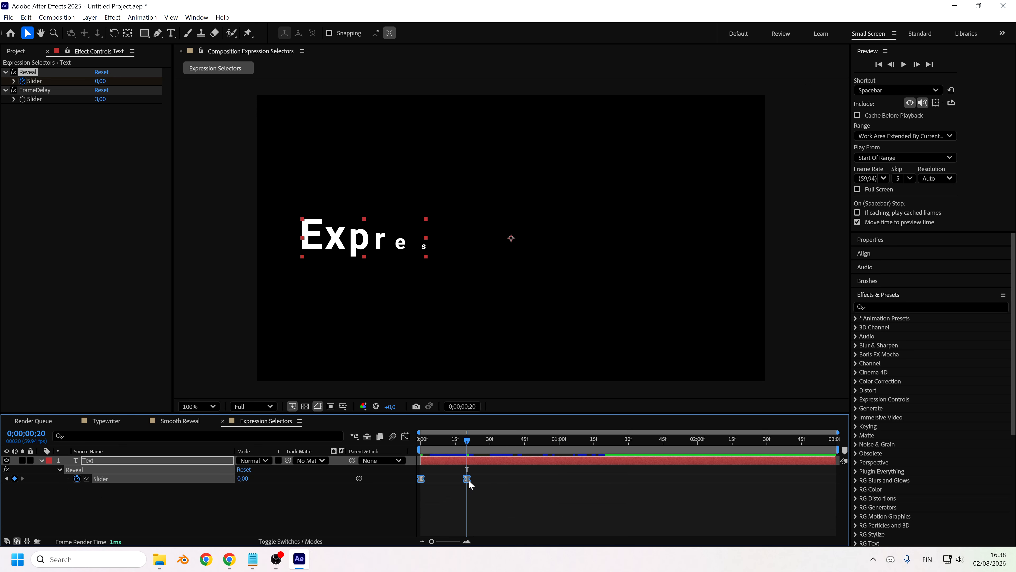
{"action": "left_click", "coordinate": [468, 480], "text": "ctrl"}
{"action": "mouse_move", "coordinate": [466, 441]}
{"action": "left_mouse_down"}
{"action": "mouse_move", "coordinate": [431, 446]}
{"action": "mouse_move", "coordinate": [544, 455]}
{"action": "mouse_move", "coordinate": [467, 449]}
{"action": "left_mouse_up"}
{"action": "left_click", "coordinate": [483, 488]}
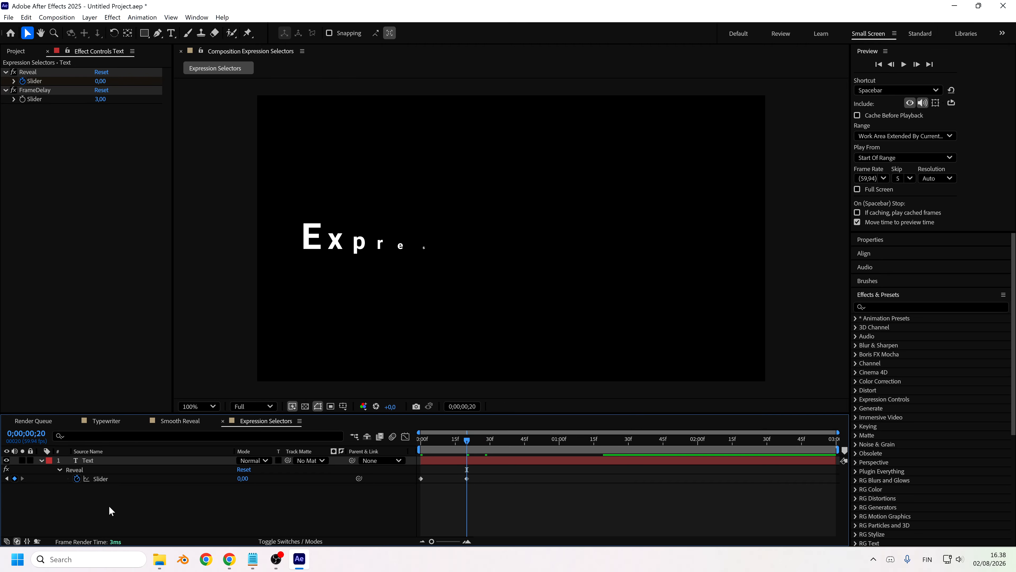
Step: Add the copied bounce expression to the Reveal Slider and enlarge the expression editor to review its code
{"action": "left_click", "coordinate": [77, 478], "text": "alt"}
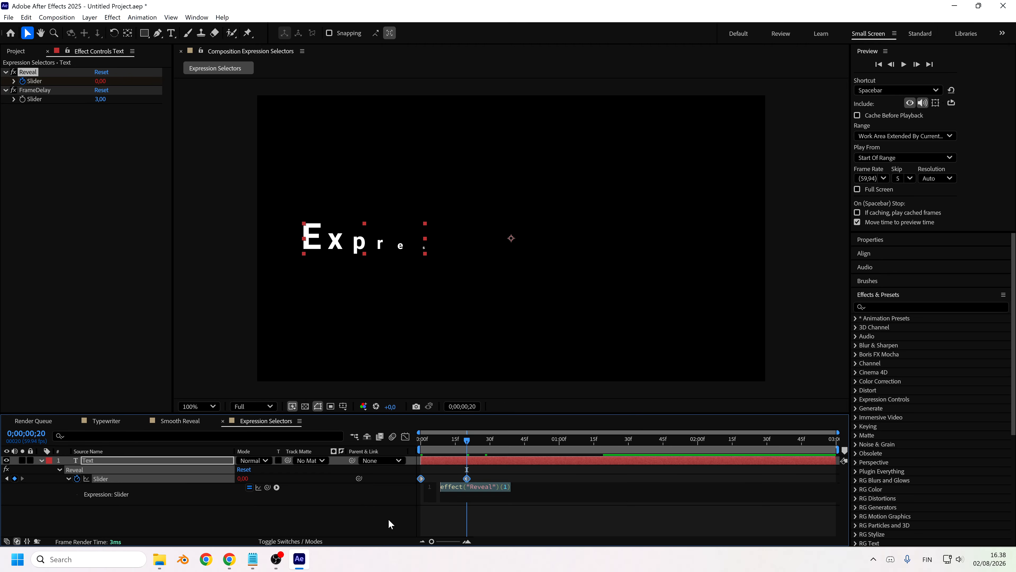
{"action": "left_click", "coordinate": [509, 501]}
{"action": "scroll", "coordinate": [576, 495], "scroll_direction": "up", "scroll_amount": 1}
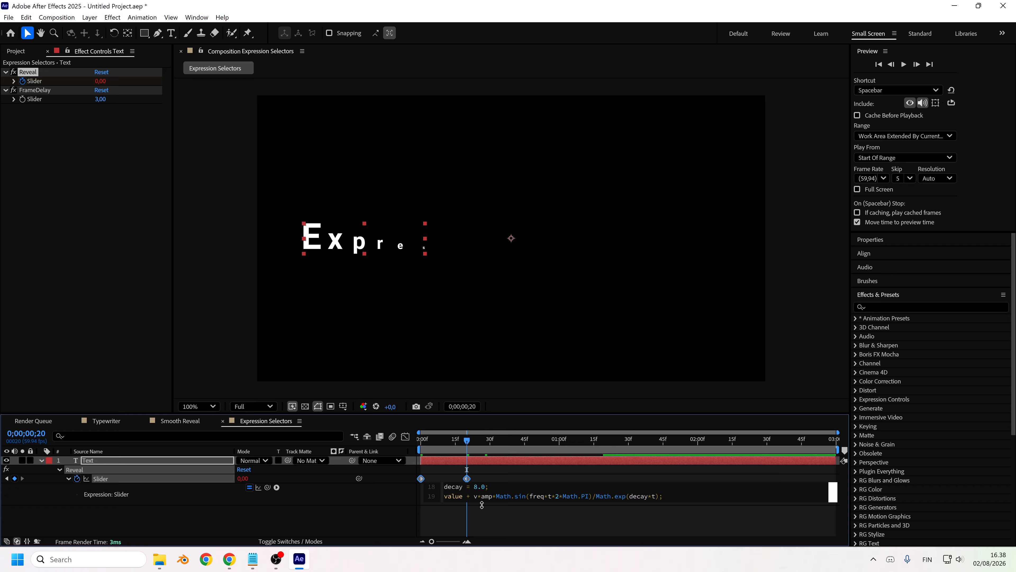
{"action": "left_click_drag", "start_coordinate": [480, 501], "coordinate": [492, 541]}
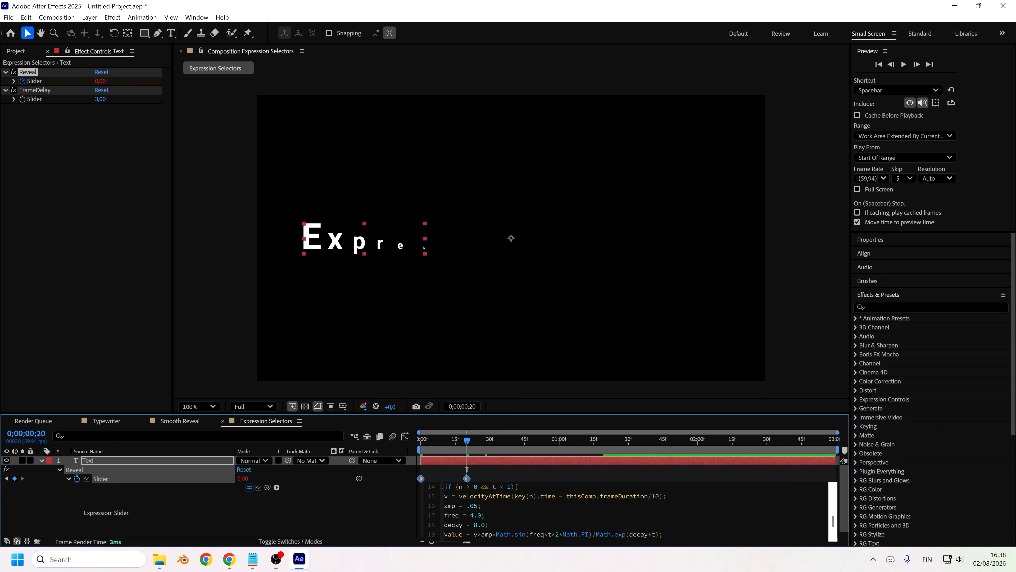
{"action": "scroll", "coordinate": [835, 516], "scroll_direction": "up", "scroll_amount": 3}
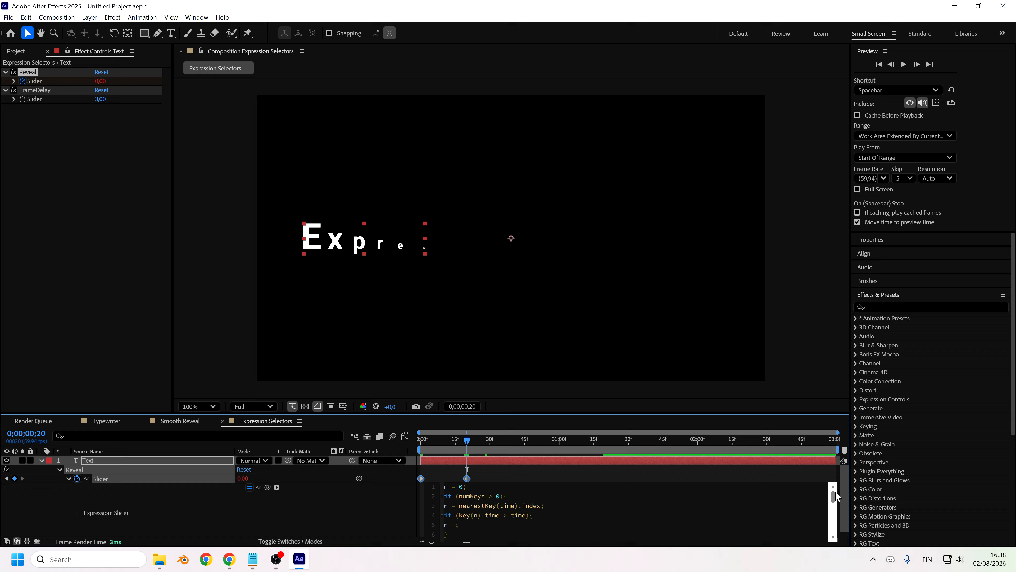
{"action": "scroll", "coordinate": [835, 507], "scroll_direction": "down", "scroll_amount": 4}
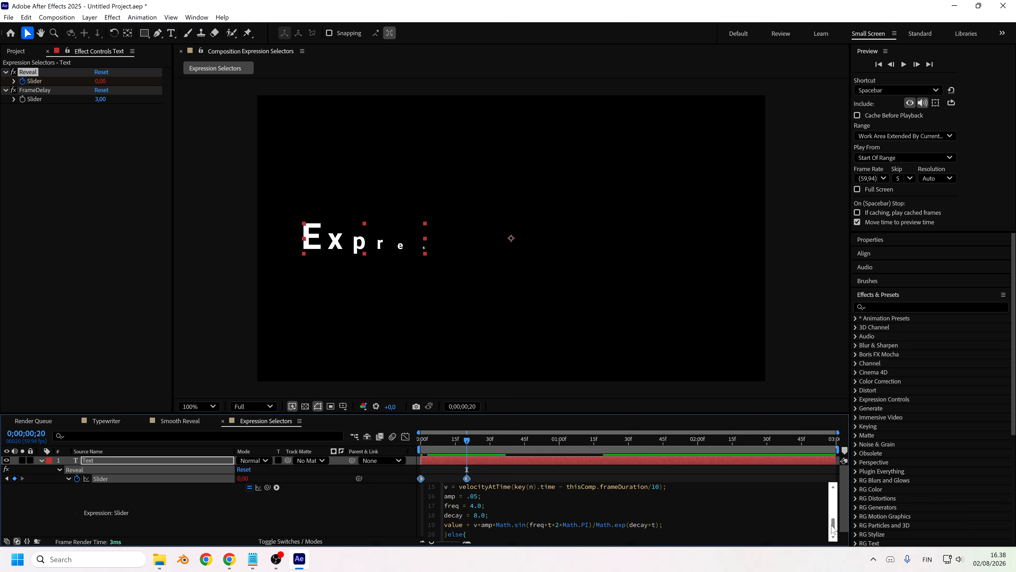
Step: Preview the bouncing character reveal and scrub around the second Reveal keyframe
{"action": "left_click_drag", "start_coordinate": [467, 441], "coordinate": [433, 448]}
{"action": "key", "text": "space"}
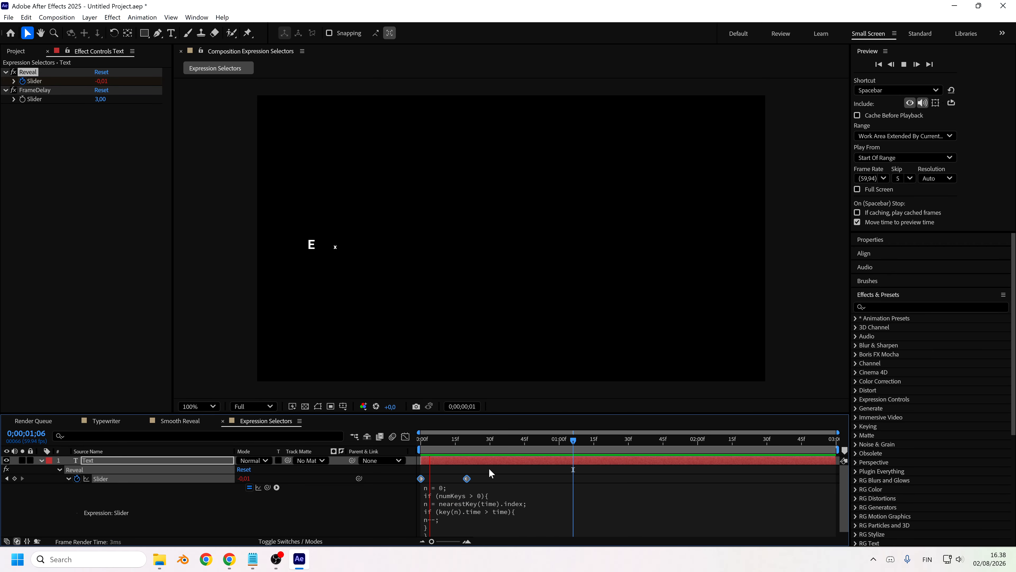
{"action": "left_click_drag", "start_coordinate": [478, 442], "coordinate": [465, 448]}
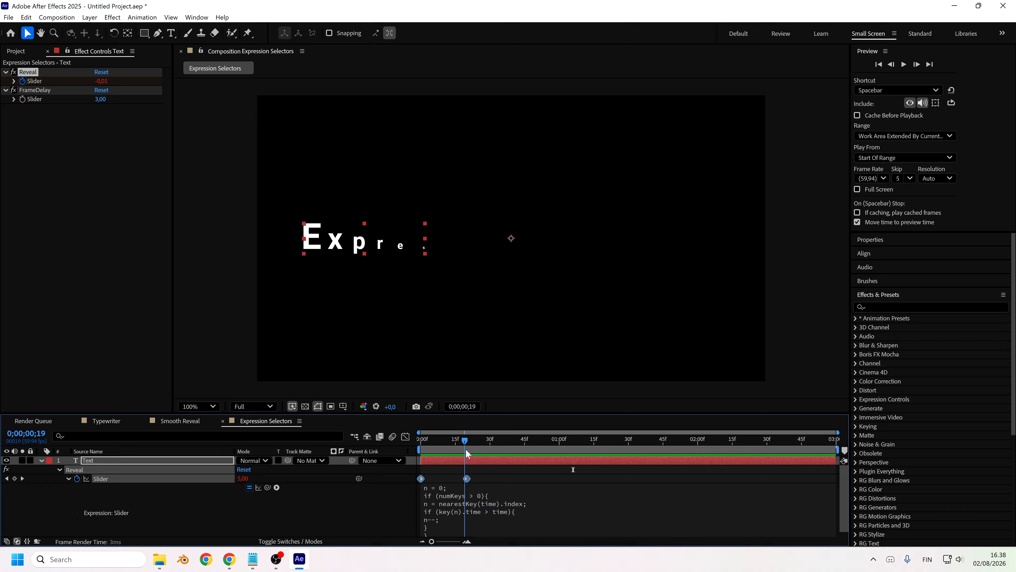
Step: Set amp to .1, freq to 2.0 and decay to 4.0 in the Reveal slider's expression and preview the animation
{"action": "left_click", "coordinate": [470, 510]}
{"action": "key", "text": "ctrl+a"}
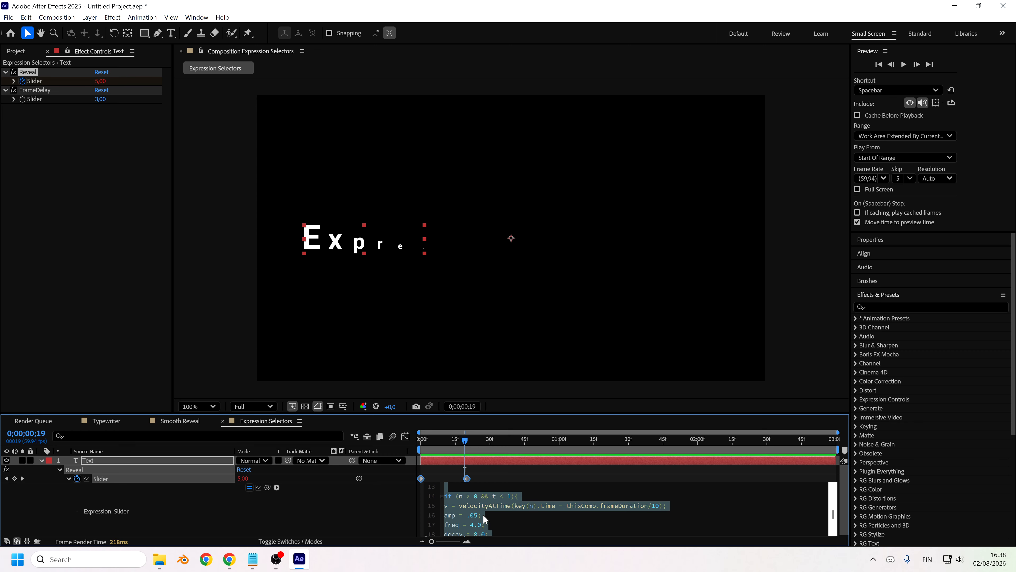
{"action": "scroll", "coordinate": [484, 516], "scroll_direction": "up", "scroll_amount": 1}
{"action": "left_click", "coordinate": [486, 505]}
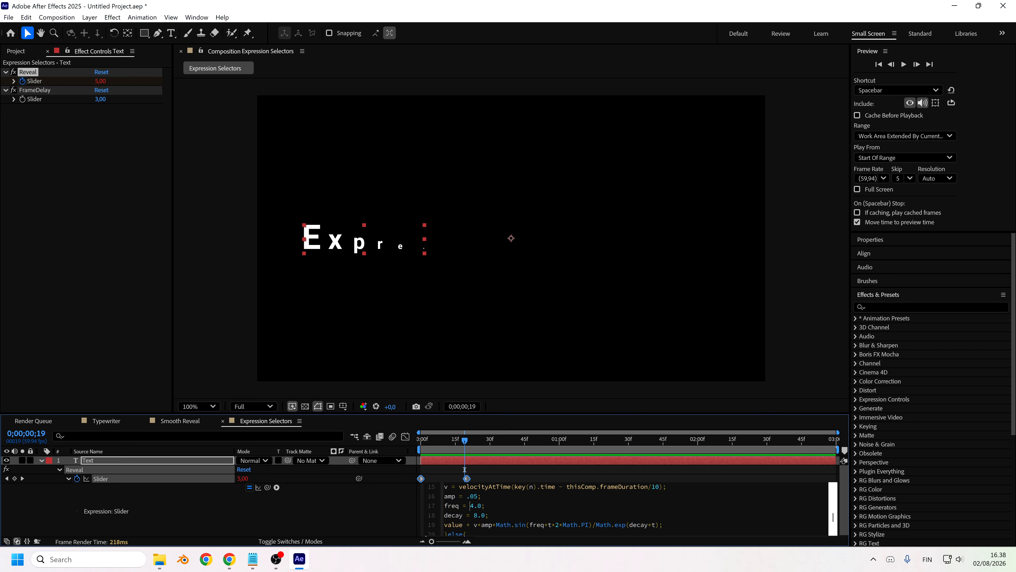
{"action": "key", "text": "shift+Right"}
{"action": "type", "text": "2"}
{"action": "key", "text": "Down"}
{"action": "key", "text": "shift+Right"}
{"action": "type", "text": "4"}
{"action": "key", "text": "Up"}
{"action": "key", "text": "Up"}
{"action": "key", "text": "shift+Left"}
{"action": "key", "text": "shift+Left"}
{"action": "type", "text": "1"}
{"action": "key", "text": "KP_Enter"}
{"action": "key", "text": "space"}
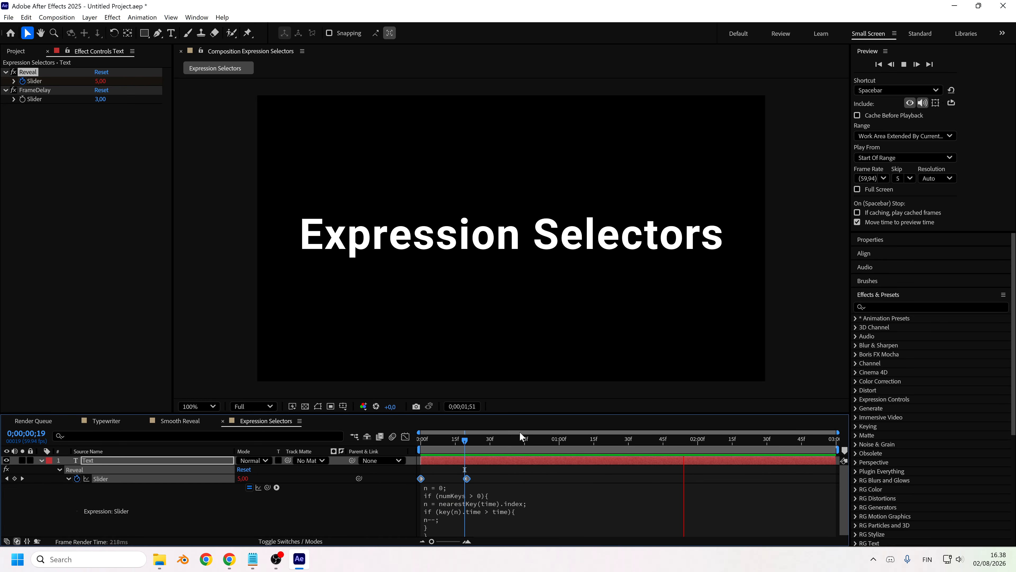
{"action": "key", "text": "space"}
{"action": "left_click_drag", "start_coordinate": [471, 438], "coordinate": [436, 498]}
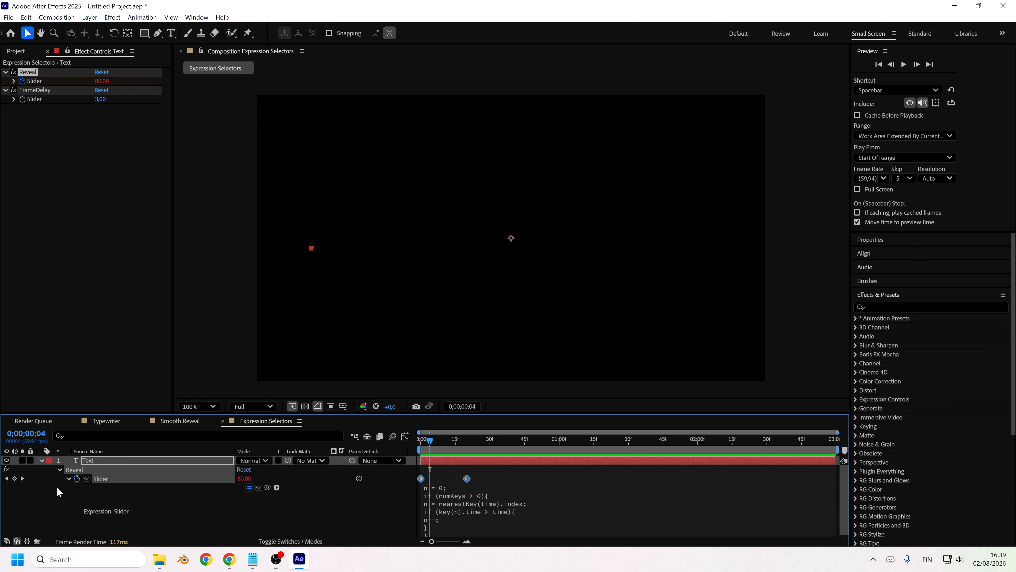
{"action": "left_click", "coordinate": [422, 440]}
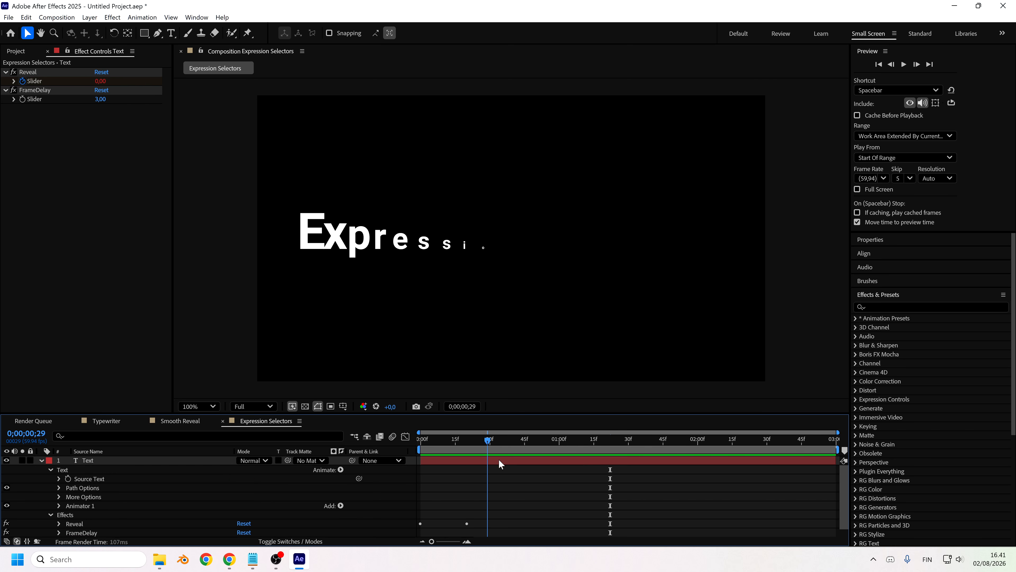
Step: Scrub to about 0;00;01;40 and add an RGB Fill Color animator to the Text layer
{"action": "left_click_drag", "start_coordinate": [498, 459], "coordinate": [653, 477]}
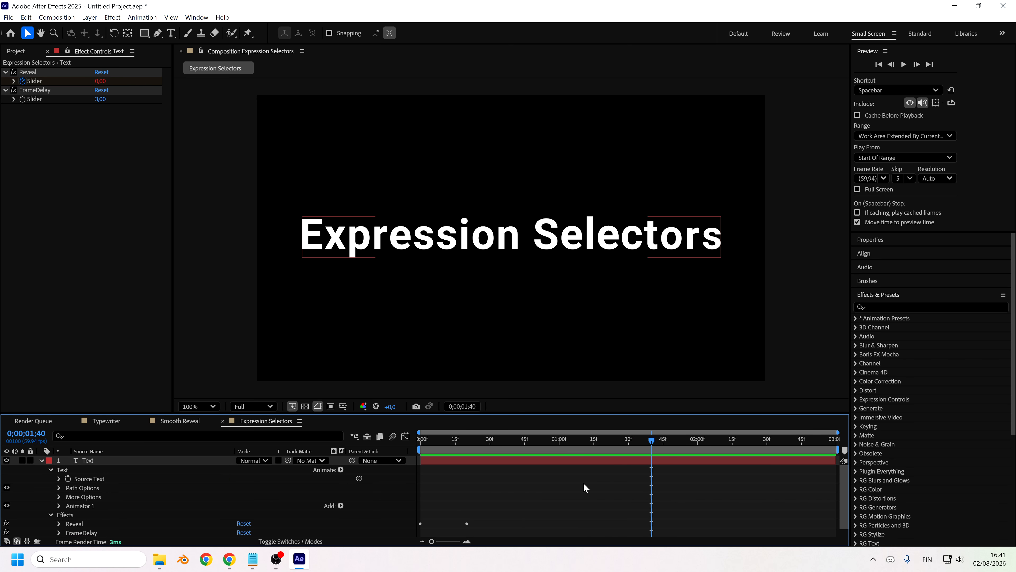
{"action": "left_click", "coordinate": [341, 470]}
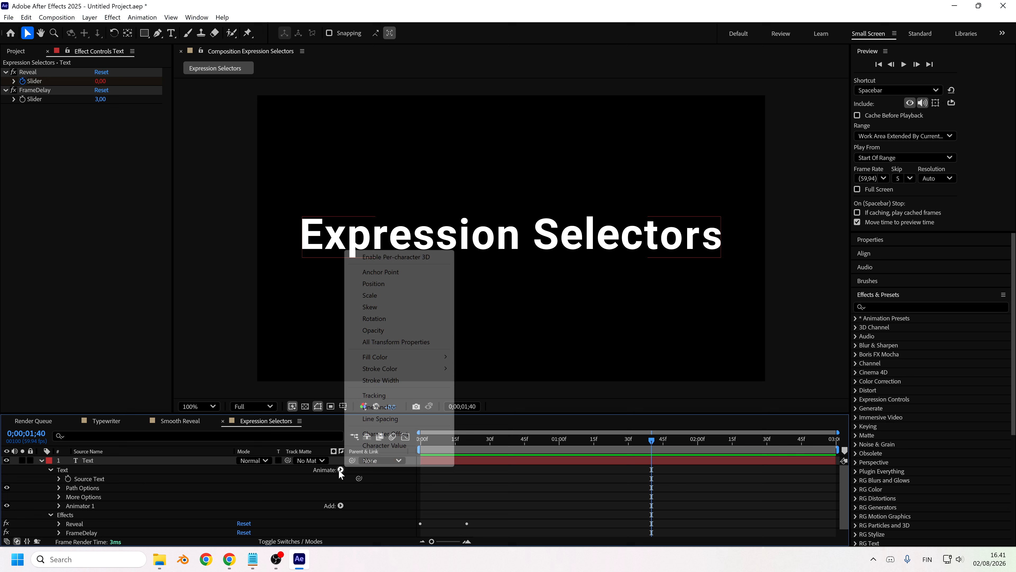
{"action": "mouse_move", "coordinate": [396, 358]}
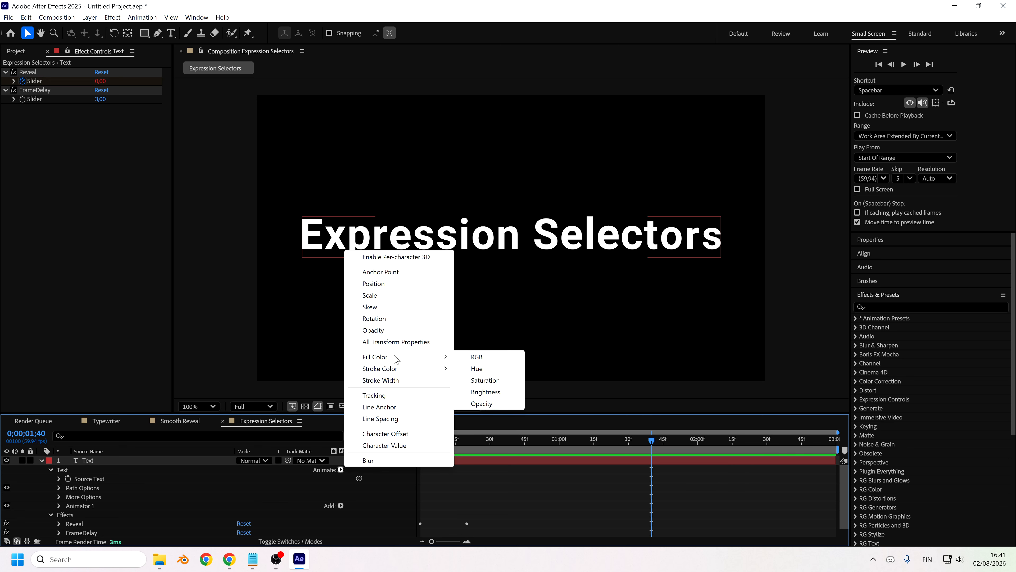
{"action": "left_click", "coordinate": [488, 358]}
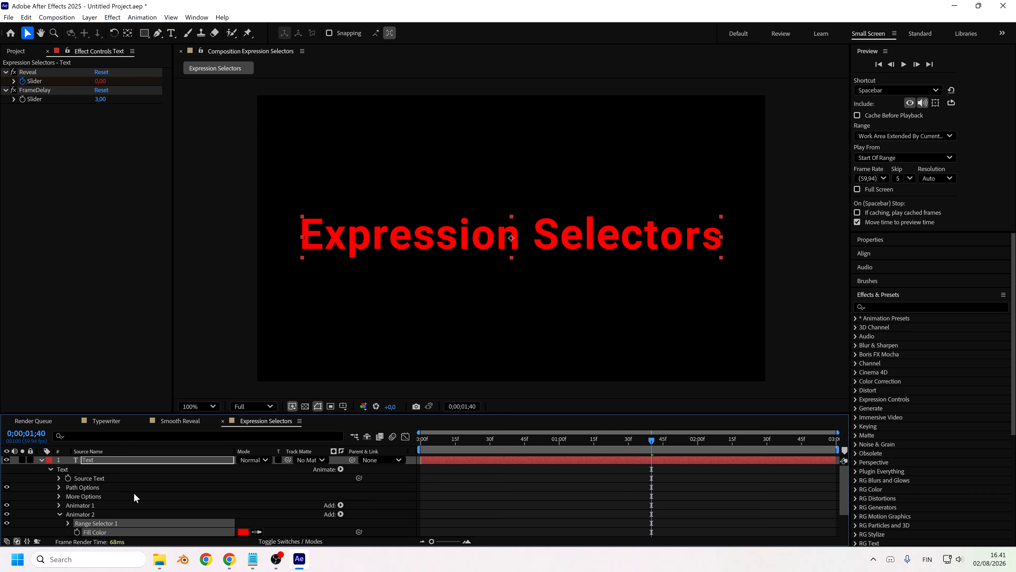
Step: Replace Animator 2's Range Selector with an Expression selector
{"action": "scroll", "coordinate": [134, 493], "scroll_direction": "down", "scroll_amount": 2}
{"action": "left_click", "coordinate": [93, 491]}
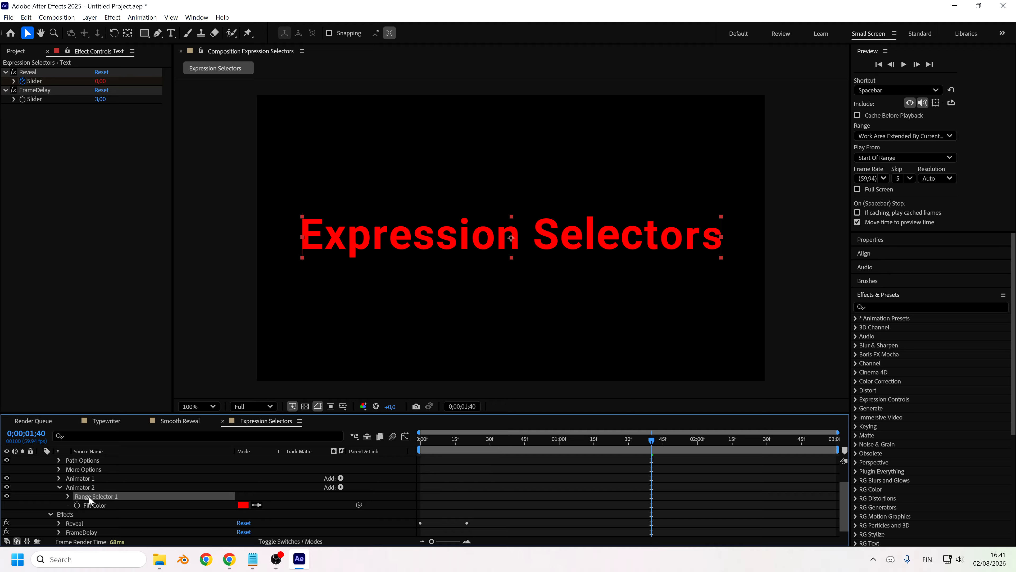
{"action": "key", "text": "Delete"}
{"action": "left_click", "coordinate": [340, 487]}
{"action": "mouse_move", "coordinate": [366, 502]}
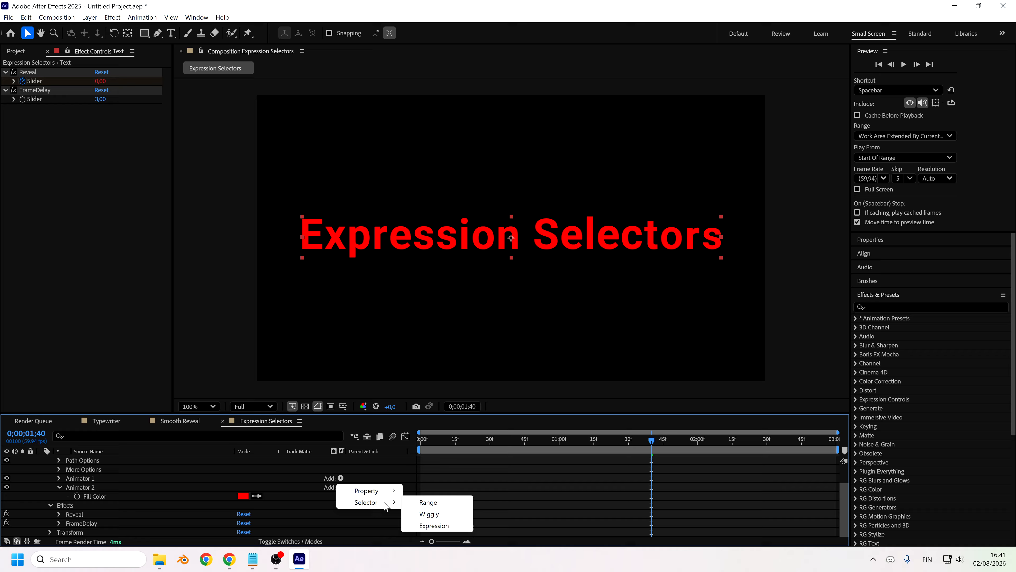
{"action": "left_click", "coordinate": [428, 526]}
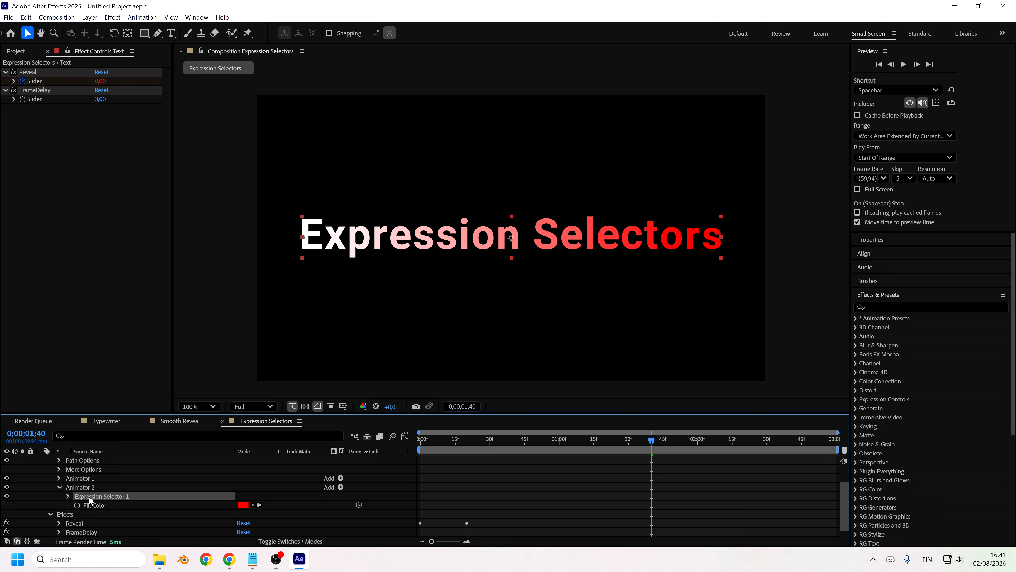
Step: Set the Amount expression of Animator 2's selector to "if (textIndex % 2 == 1) {0} else {100}" and scrub through the animation
{"action": "left_click", "coordinate": [67, 496]}
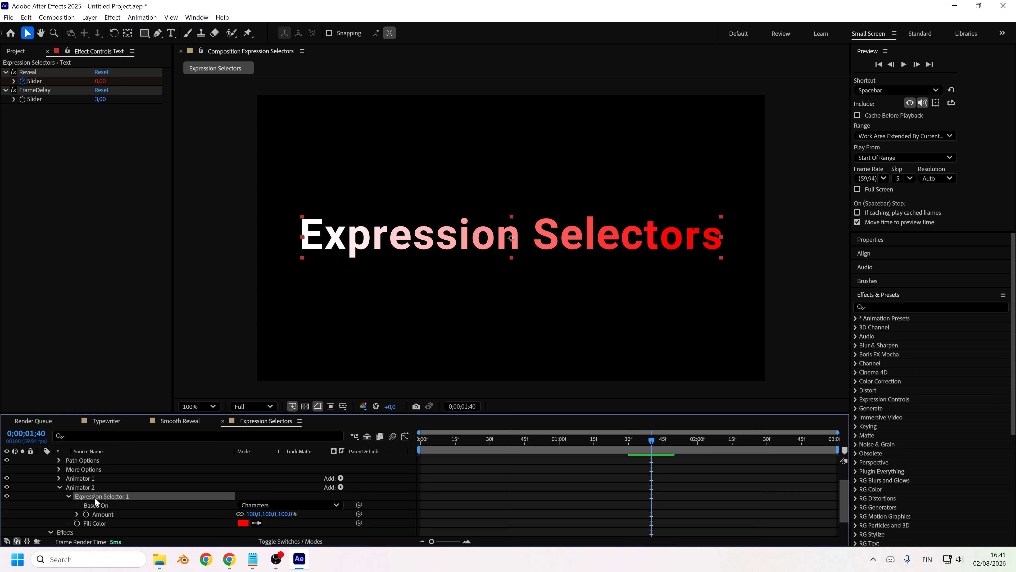
{"action": "left_click", "coordinate": [77, 514]}
{"action": "scroll", "coordinate": [102, 510], "scroll_direction": "down", "scroll_amount": 2}
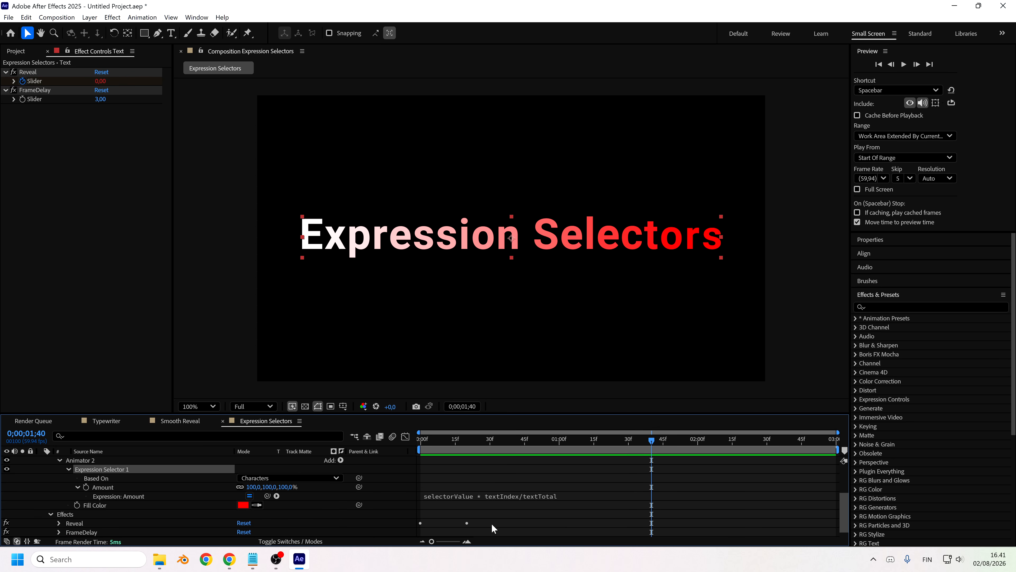
{"action": "left_click", "coordinate": [480, 496]}
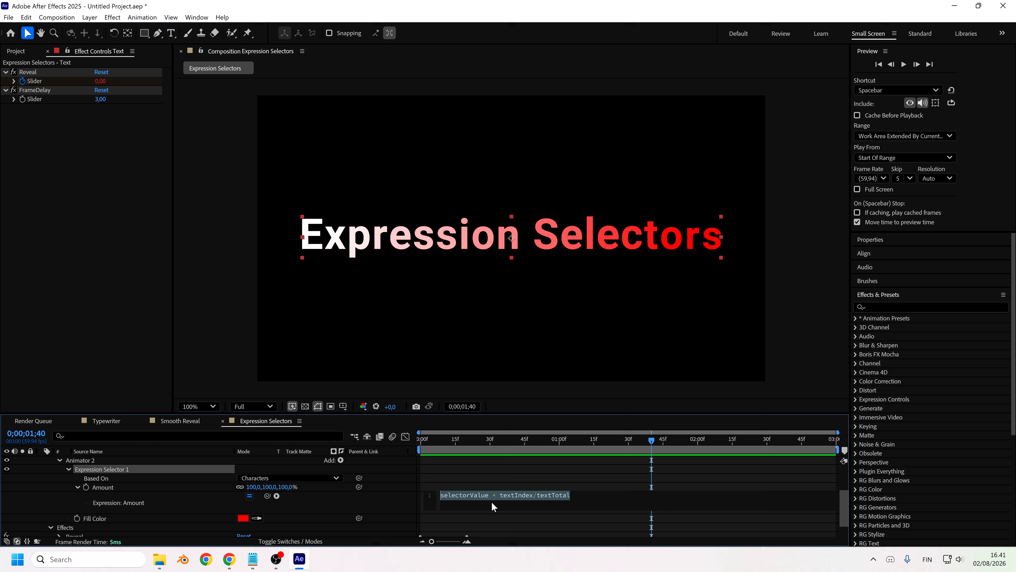
{"action": "type", "text": "if ("}
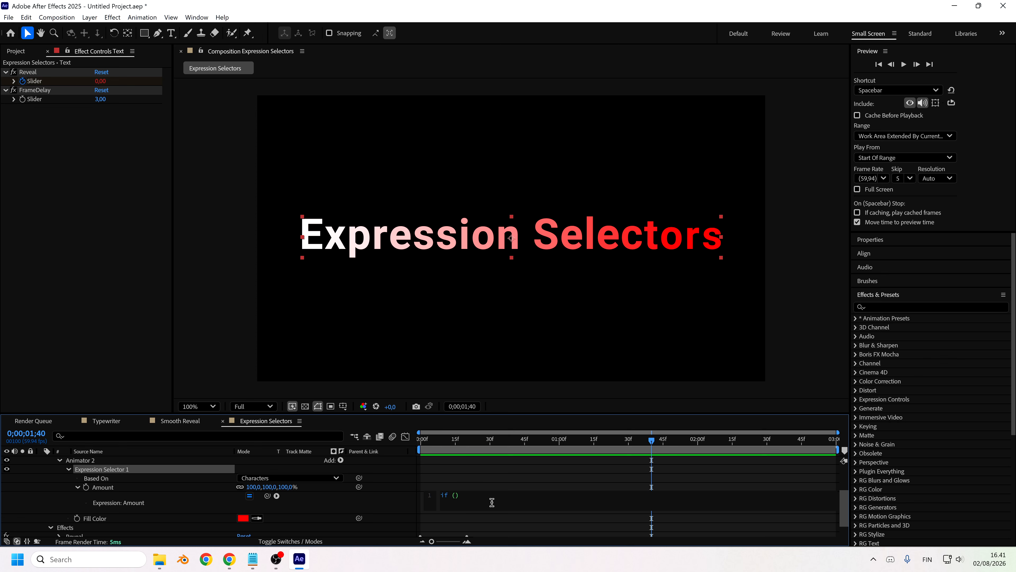
{"action": "type", "text": "textIndex % 2 == 1)"}
{"action": "double_click", "coordinate": [471, 495]}
{"action": "left_click", "coordinate": [529, 495]}
{"action": "type", "text": "{"}
{"action": "type", "text": "0}"}
{"action": "type", "text": "else ["}
{"action": "key", "text": "BackSpace"}
{"action": "type", "text": "{100"}
{"action": "key", "text": "Delete"}
{"action": "type", "text": "}"}
{"action": "key", "text": "KP_Enter"}
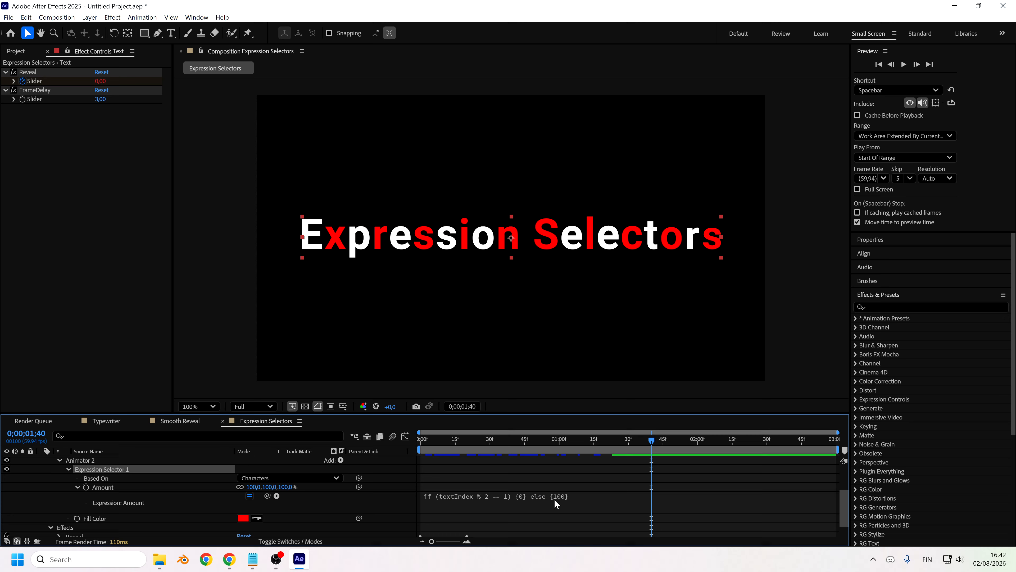
{"action": "left_click_drag", "start_coordinate": [514, 440], "coordinate": [565, 446]}
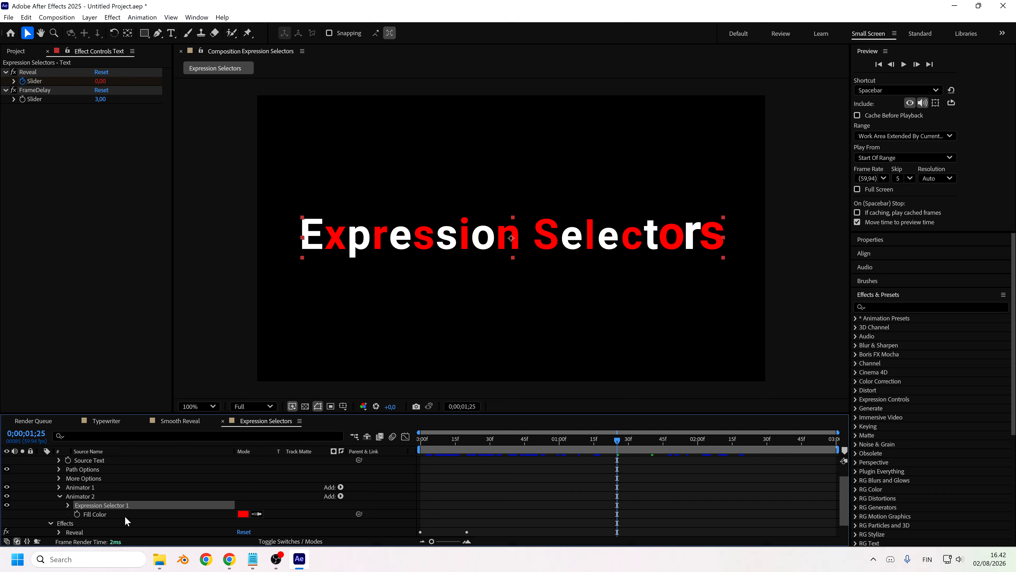
Step: Add a Rotation property to Animator 2 and set it to 6°
{"action": "left_click", "coordinate": [340, 496]}
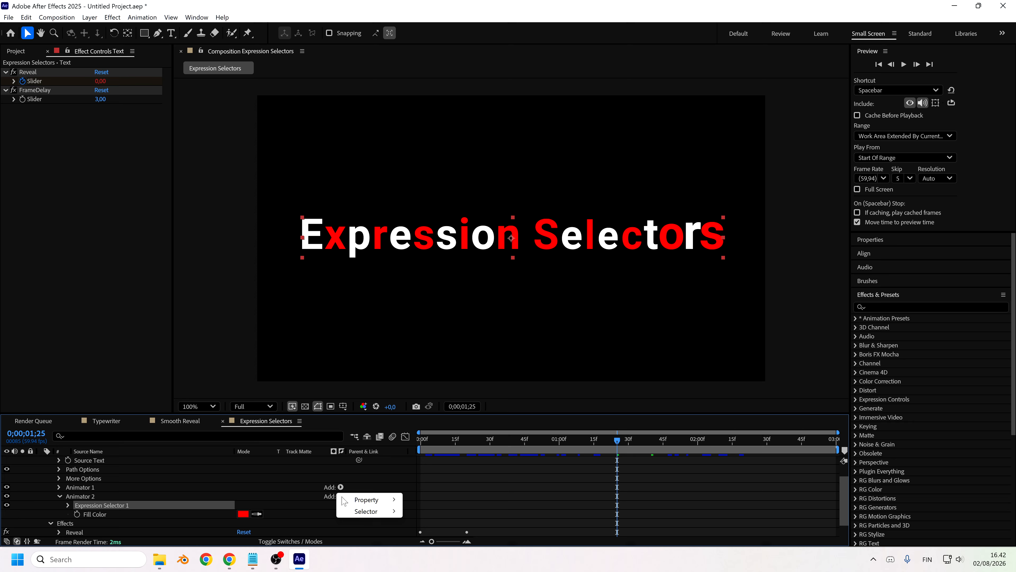
{"action": "mouse_move", "coordinate": [358, 500]}
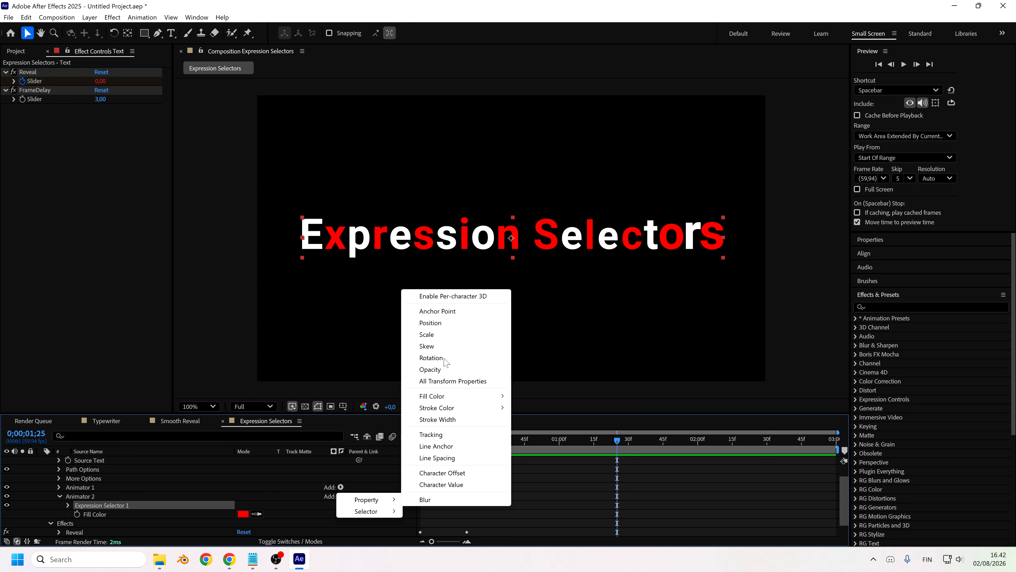
{"action": "left_click", "coordinate": [431, 358]}
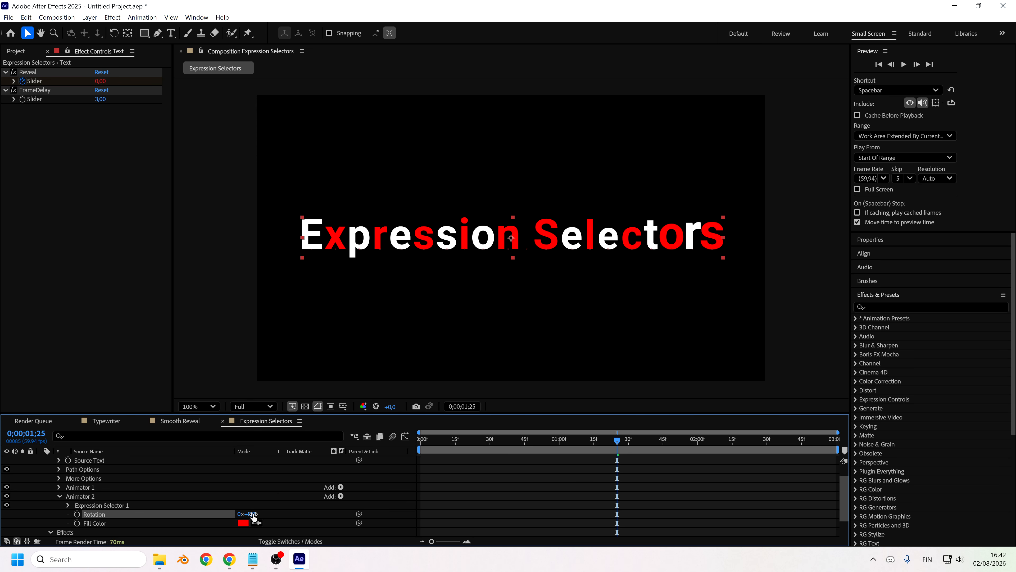
{"action": "left_click_drag", "start_coordinate": [251, 514], "coordinate": [257, 513]}
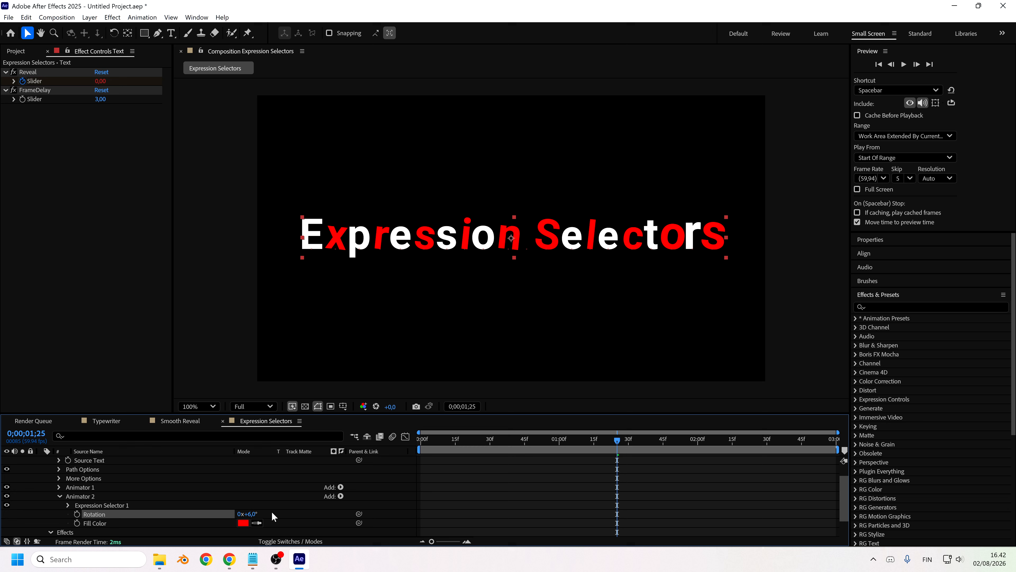
Step: Add a Blur property to Animator 2 and set it to 14
{"action": "left_click", "coordinate": [341, 496]}
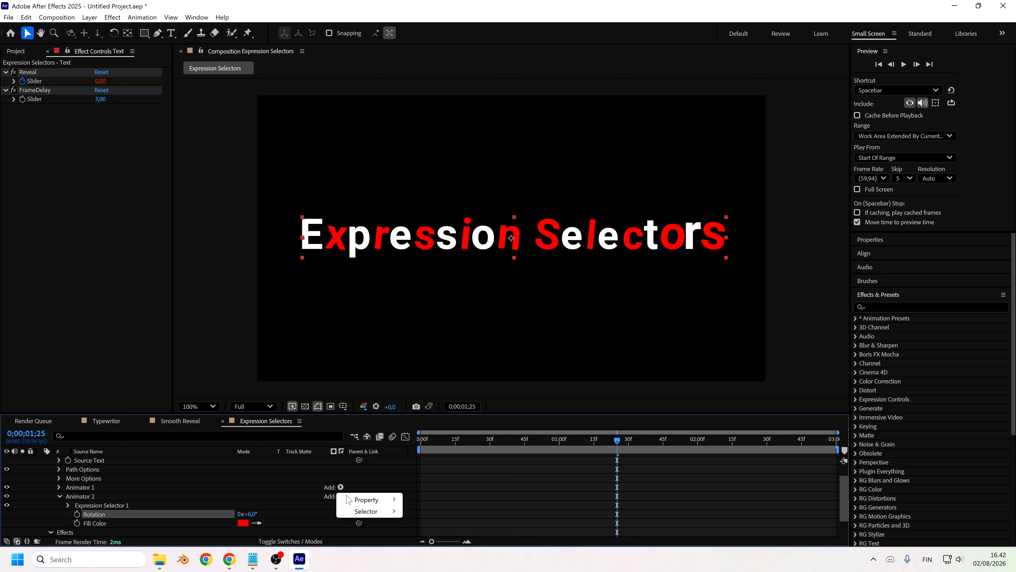
{"action": "mouse_move", "coordinate": [349, 500]}
{"action": "left_click", "coordinate": [425, 500]}
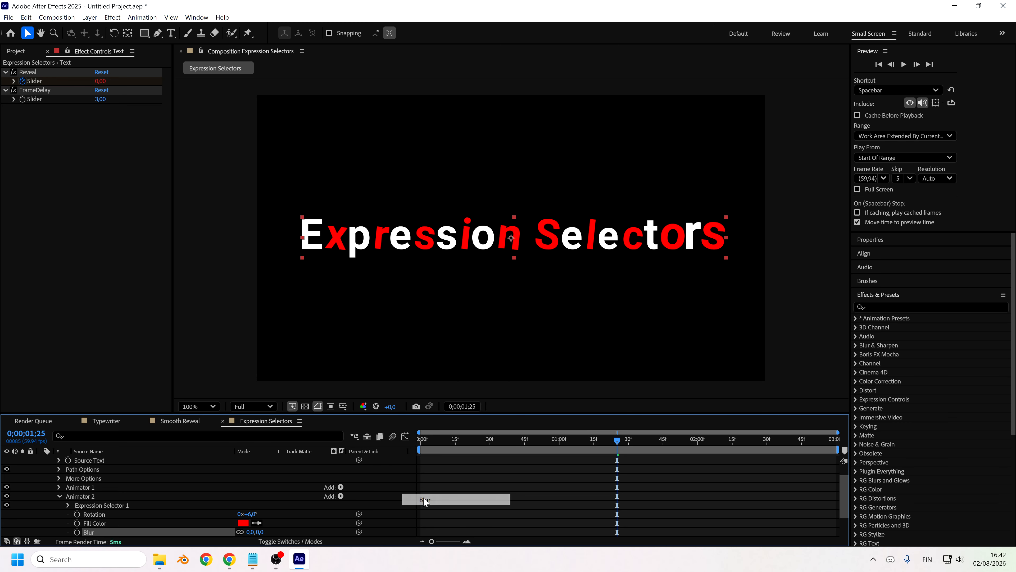
{"action": "scroll", "coordinate": [247, 506], "scroll_direction": "down", "scroll_amount": 2}
{"action": "left_click_drag", "start_coordinate": [252, 505], "coordinate": [390, 494]}
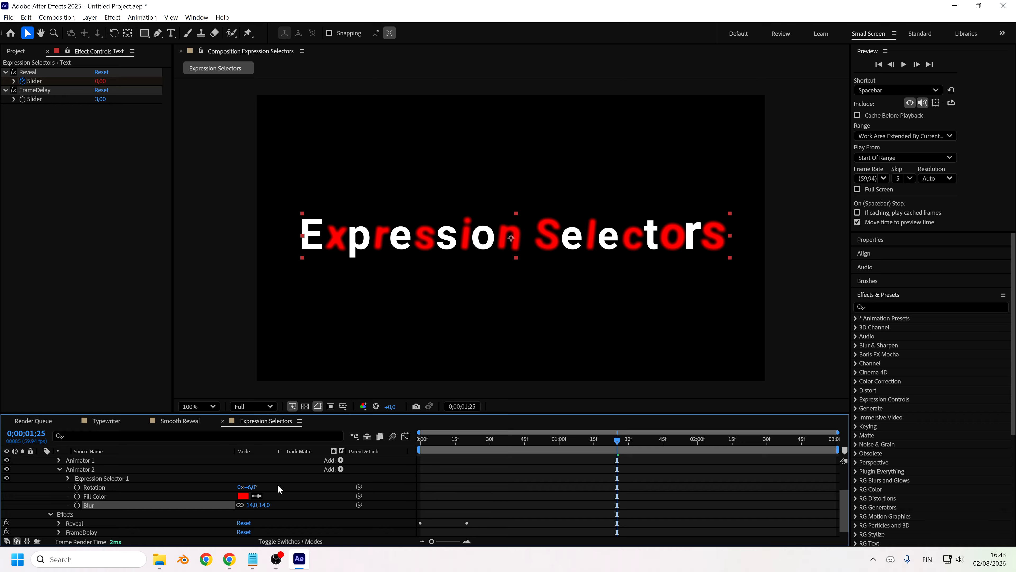
Step: Add Skew to Animator 2 and set it to -6
{"action": "scroll", "coordinate": [280, 484], "scroll_direction": "up", "scroll_amount": 2}
{"action": "left_click", "coordinate": [341, 496]}
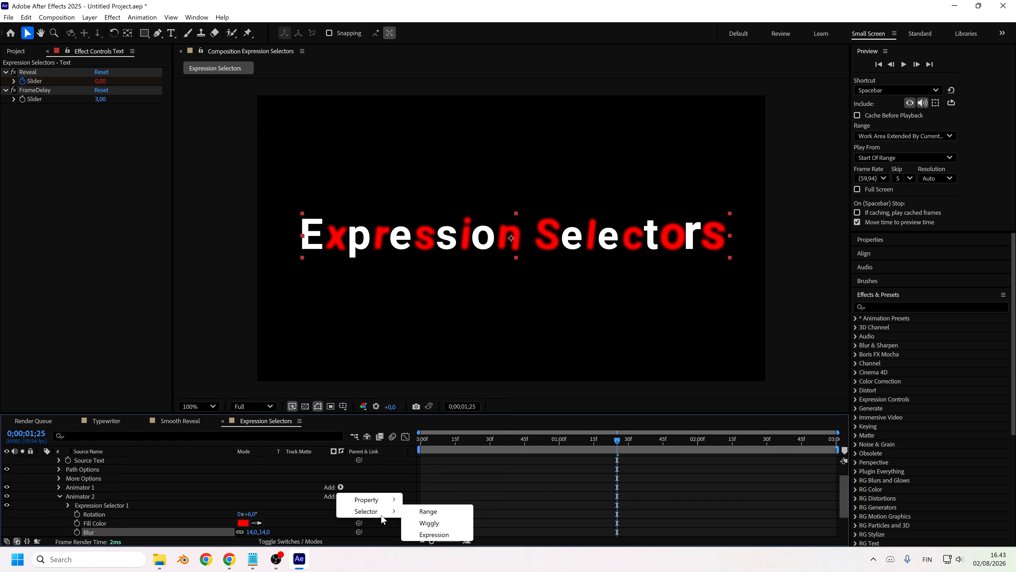
{"action": "mouse_move", "coordinate": [368, 501]}
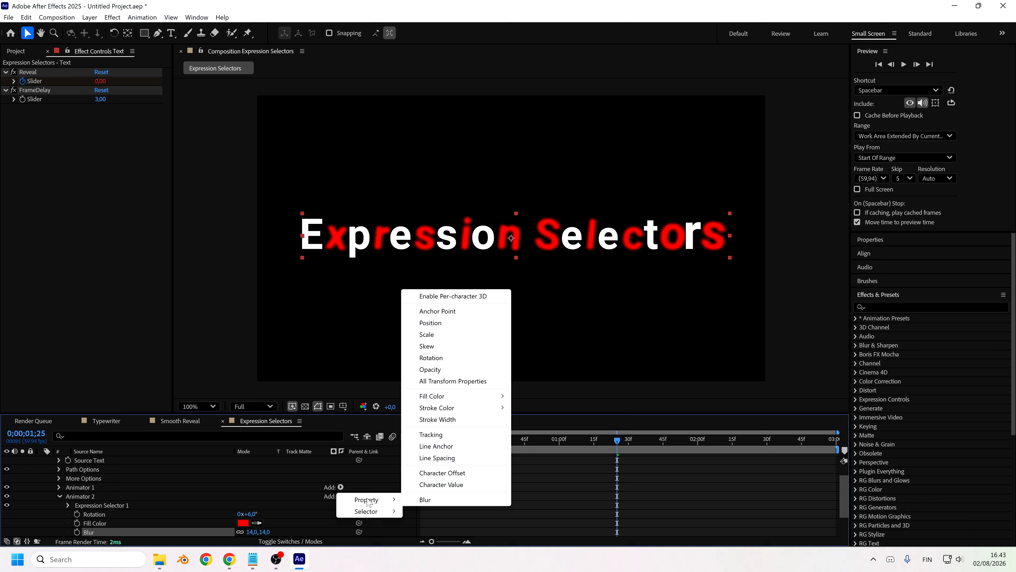
{"action": "left_click", "coordinate": [444, 347]}
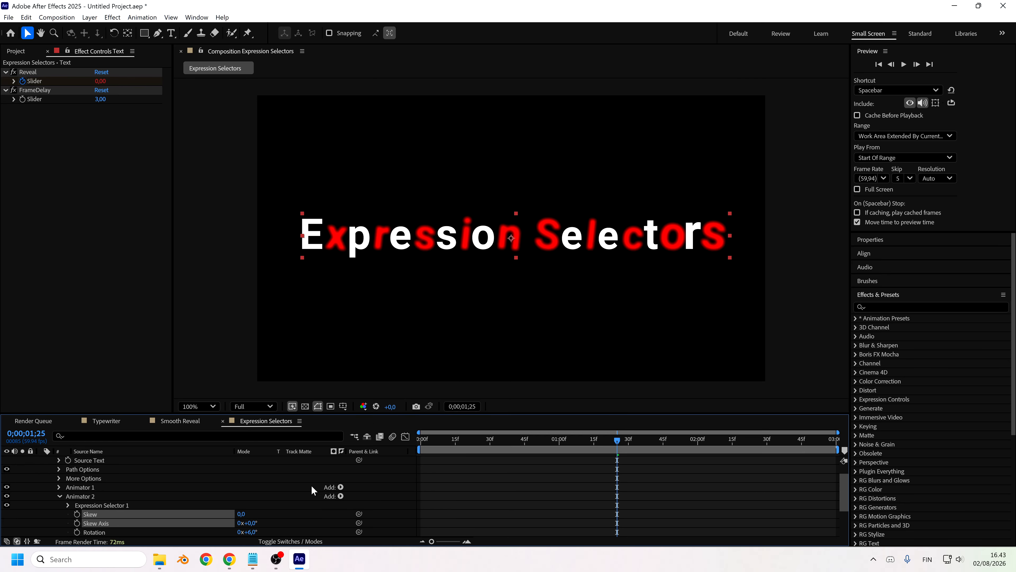
{"action": "left_click", "coordinate": [251, 523]}
{"action": "left_click_drag", "start_coordinate": [241, 514], "coordinate": [237, 516]}
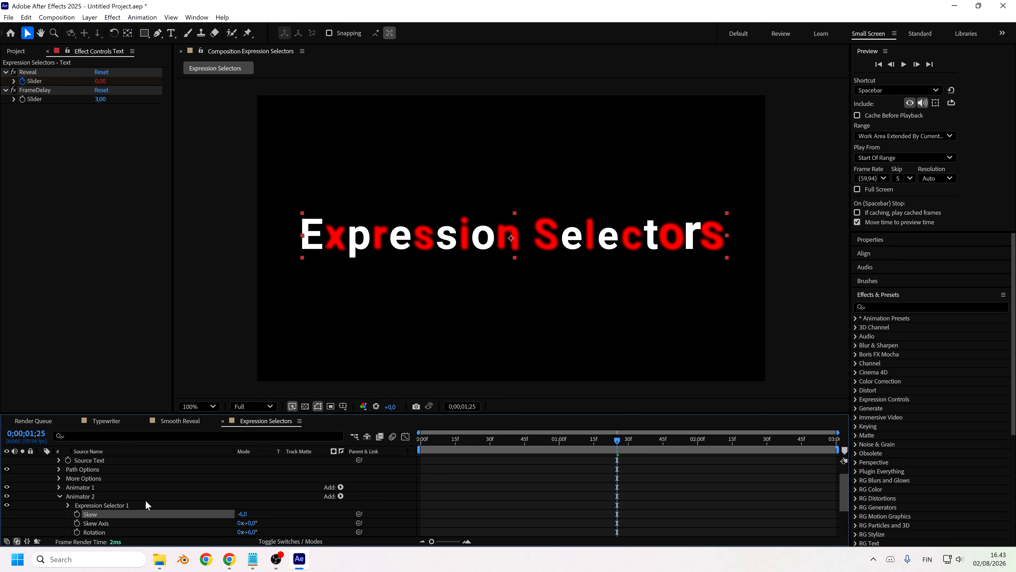
Step: Delete Skew, Skew Axis, Rotation and Blur from Animator 2, keeping Fill Color, and preview the animation
{"action": "left_click", "coordinate": [107, 503]}
{"action": "scroll", "coordinate": [110, 505], "scroll_direction": "down", "scroll_amount": 1}
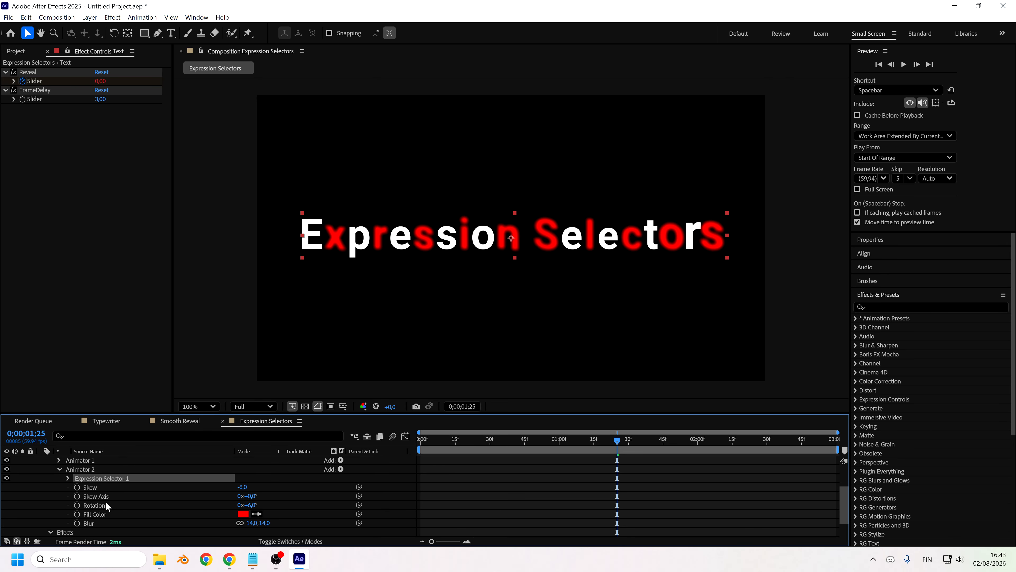
{"action": "left_click", "coordinate": [95, 489]}
{"action": "left_click", "coordinate": [110, 504], "text": "shift"}
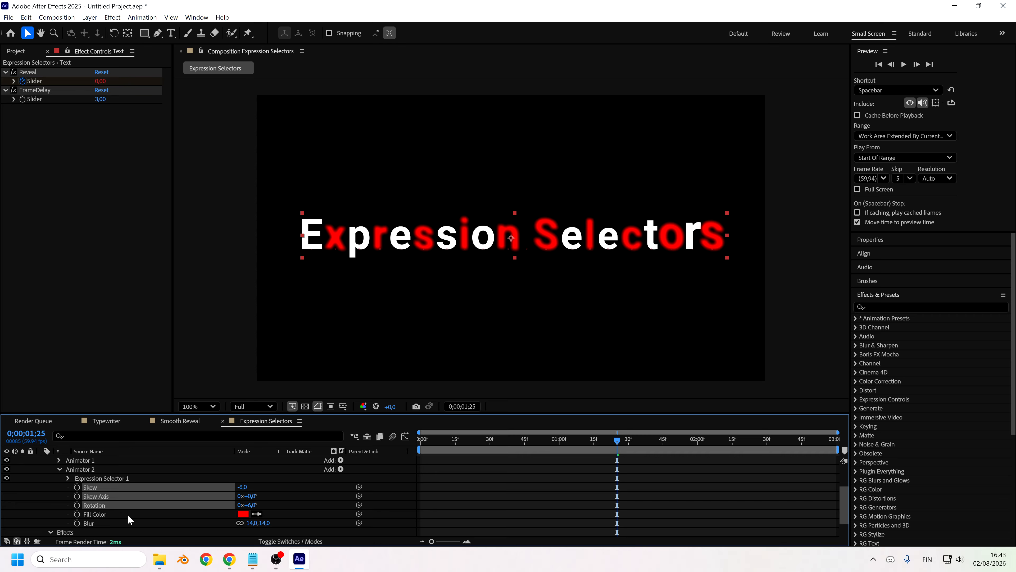
{"action": "key", "text": "Delete"}
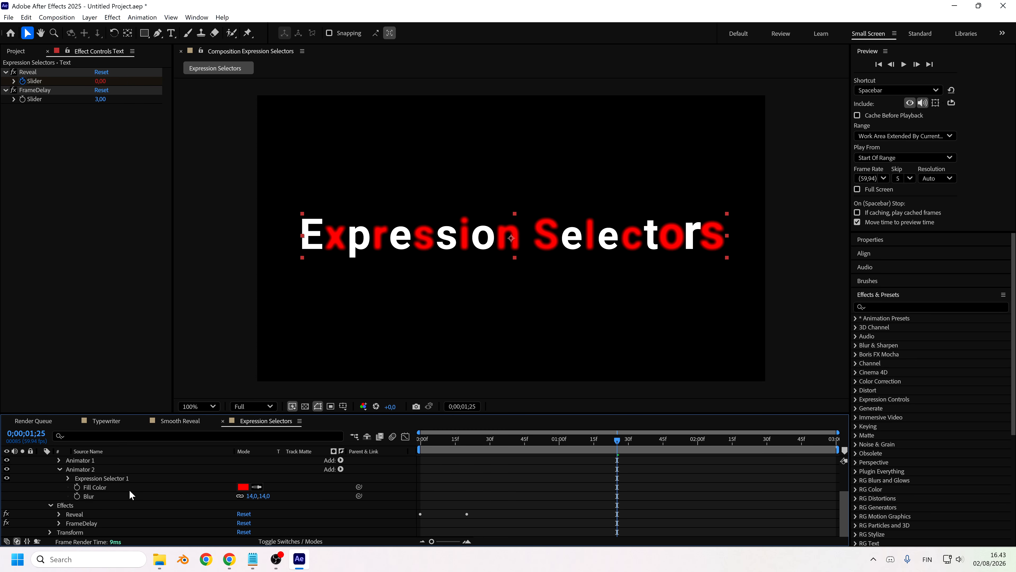
{"action": "left_click", "coordinate": [114, 496]}
{"action": "key", "text": "Delete"}
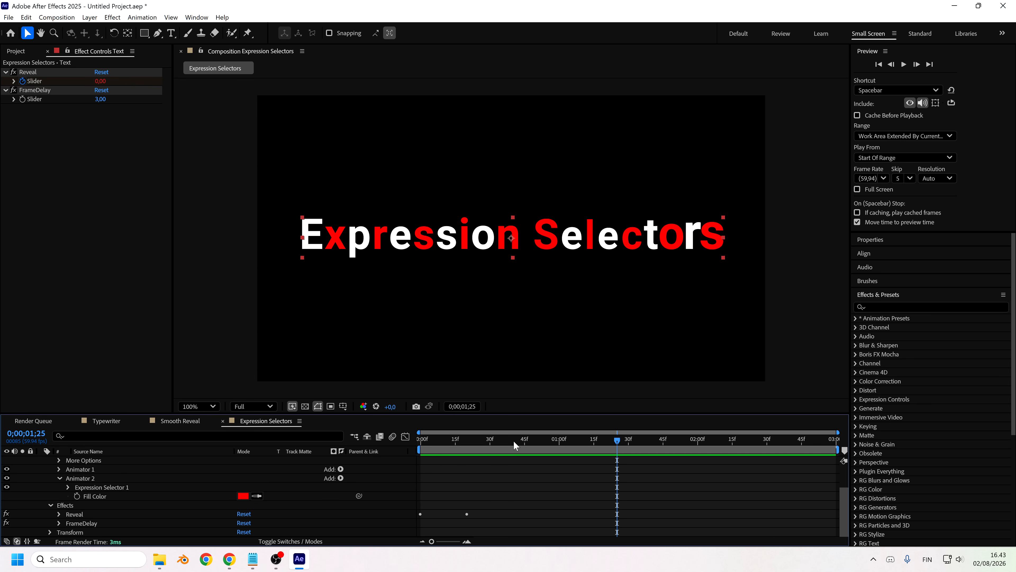
{"action": "key", "text": "space"}
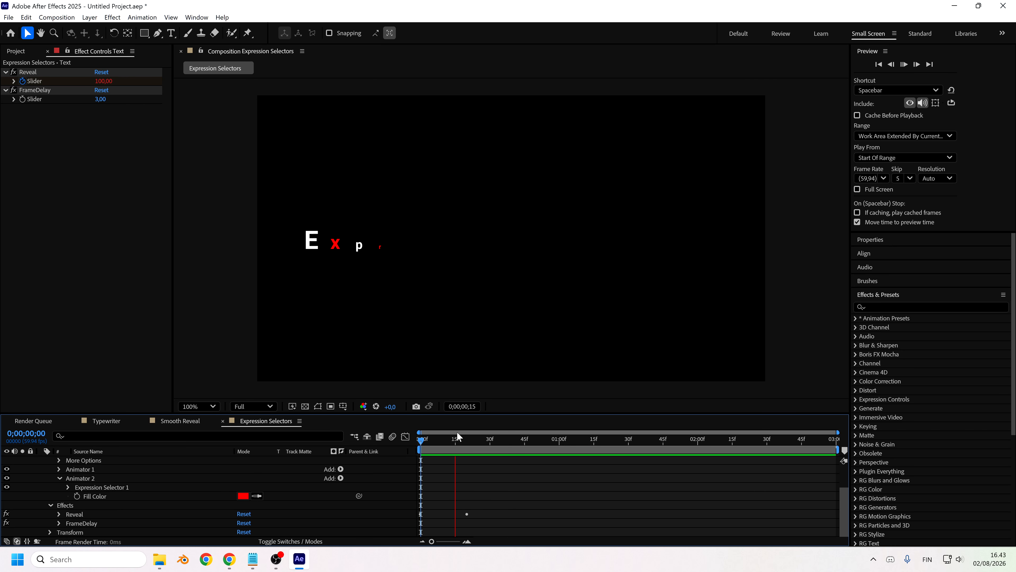
{"action": "key", "text": "space"}
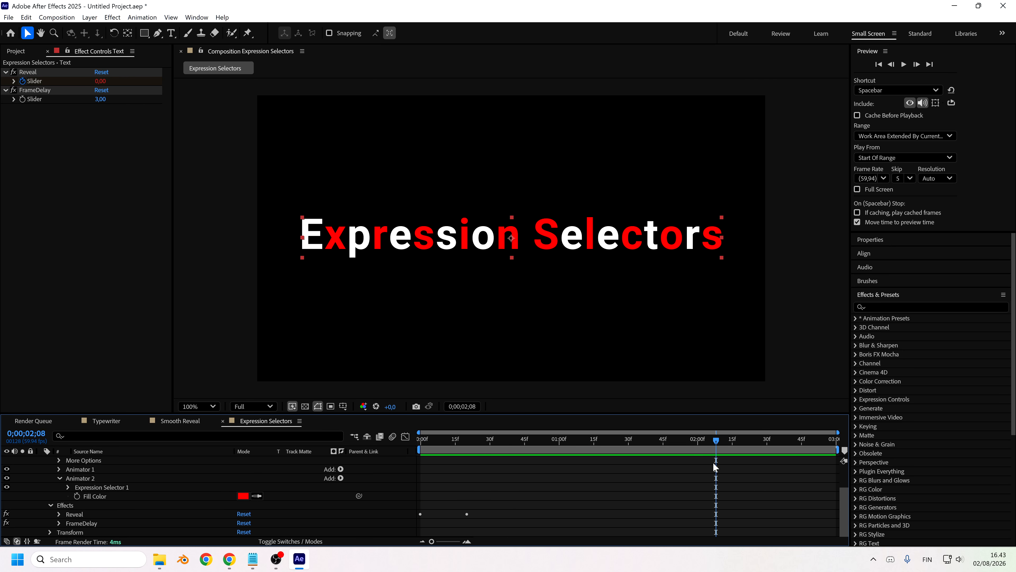
Step: Try the second Reveal Slider keyframe at about frame 6 and at about frame 18, previewing the reveal speed
{"action": "key", "text": "space"}
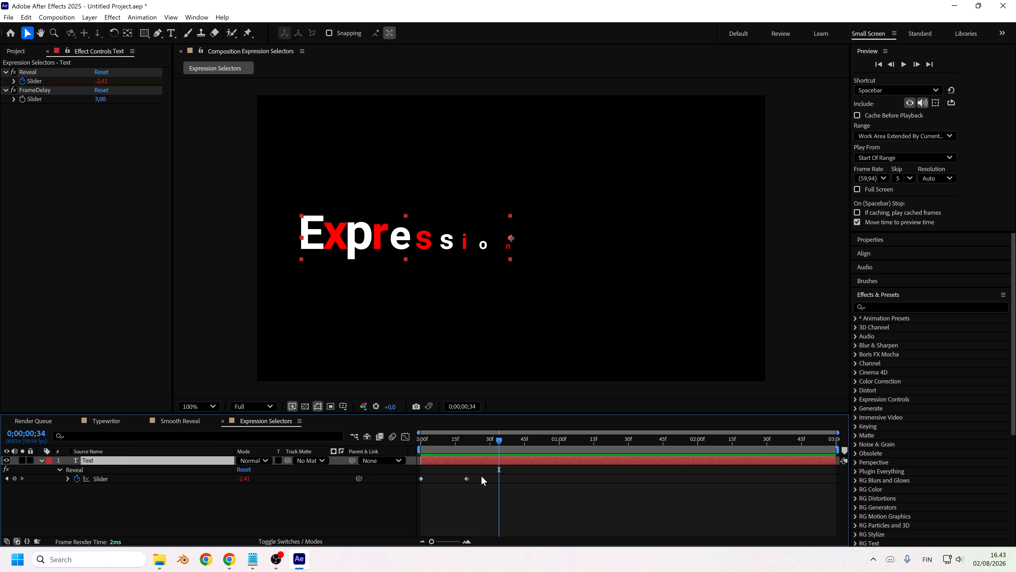
{"action": "left_click_drag", "start_coordinate": [481, 477], "coordinate": [436, 483]}
{"action": "key", "text": "Home"}
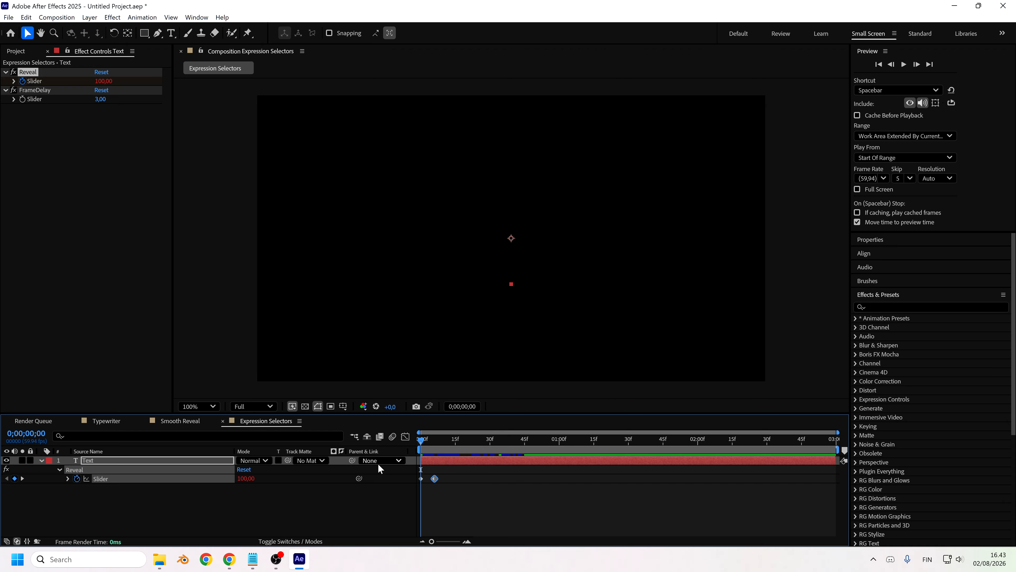
{"action": "key", "text": "space"}
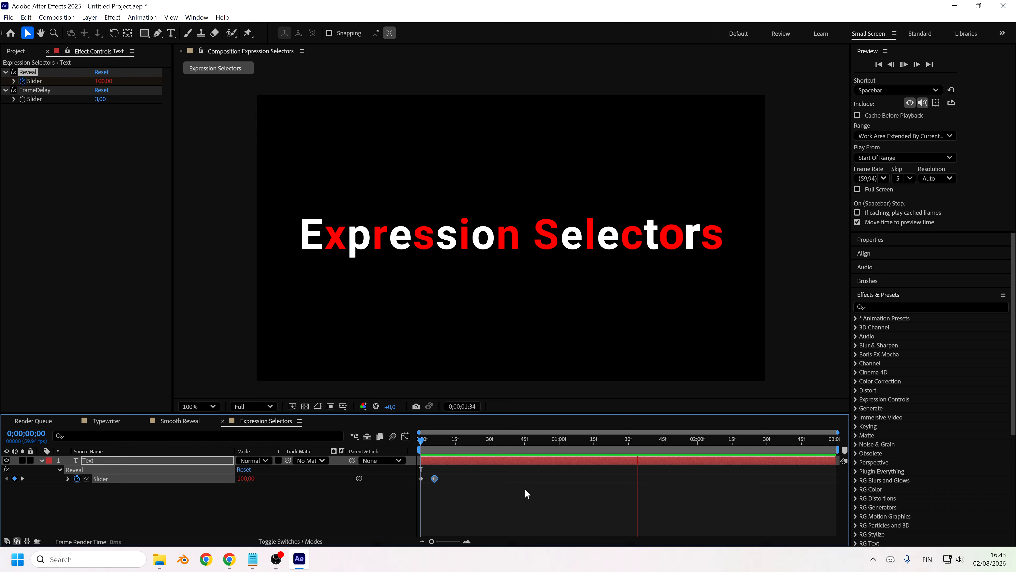
{"action": "key", "text": "space"}
{"action": "key", "text": "space"}
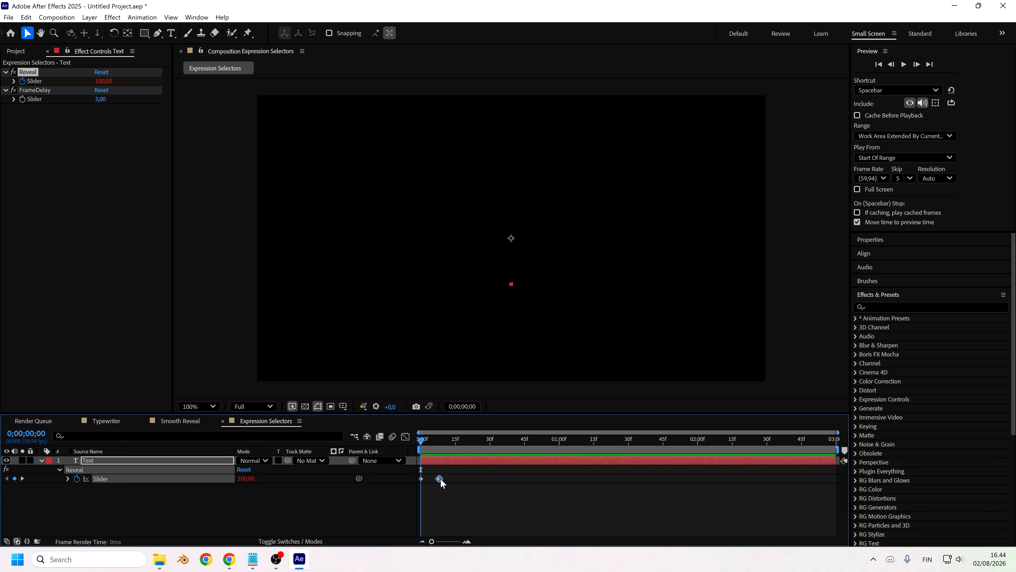
{"action": "left_click_drag", "start_coordinate": [437, 478], "coordinate": [463, 479]}
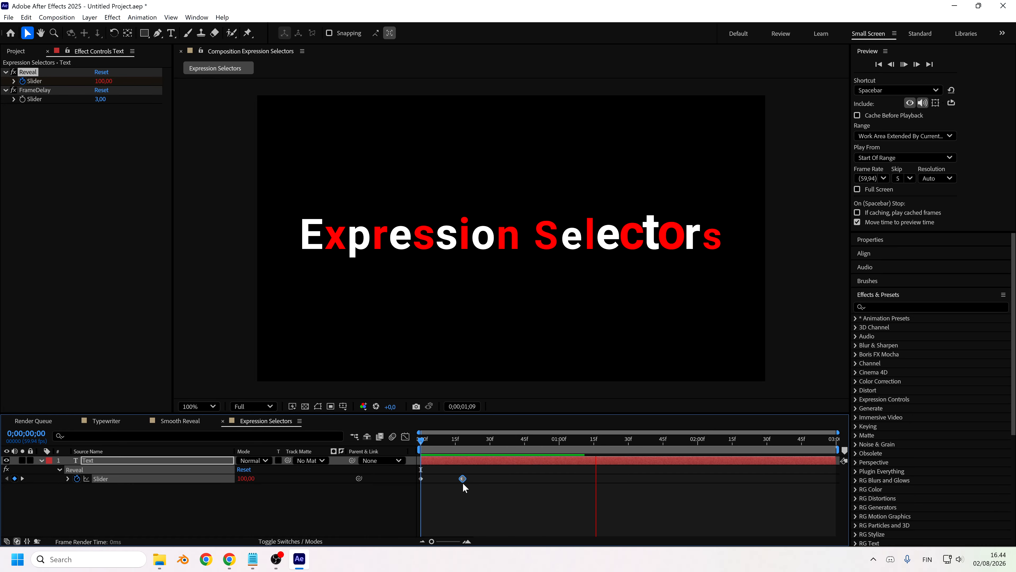
Step: Set the FrameDelay slider to 1, move the second Reveal keyframe to about frame 6, and preview the animation
{"action": "left_click", "coordinate": [102, 99]}
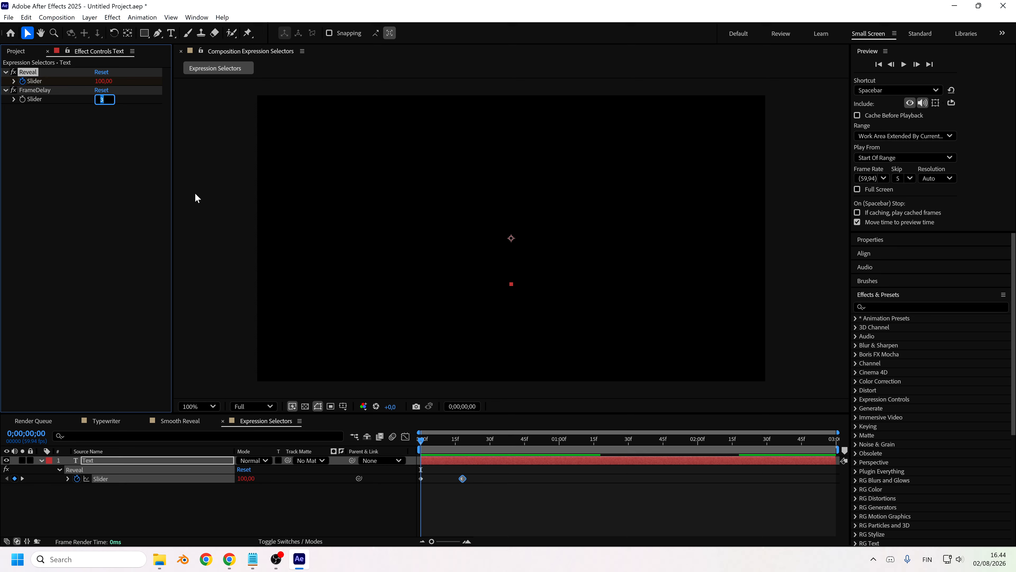
{"action": "type", "text": "1"}
{"action": "key", "text": "Return"}
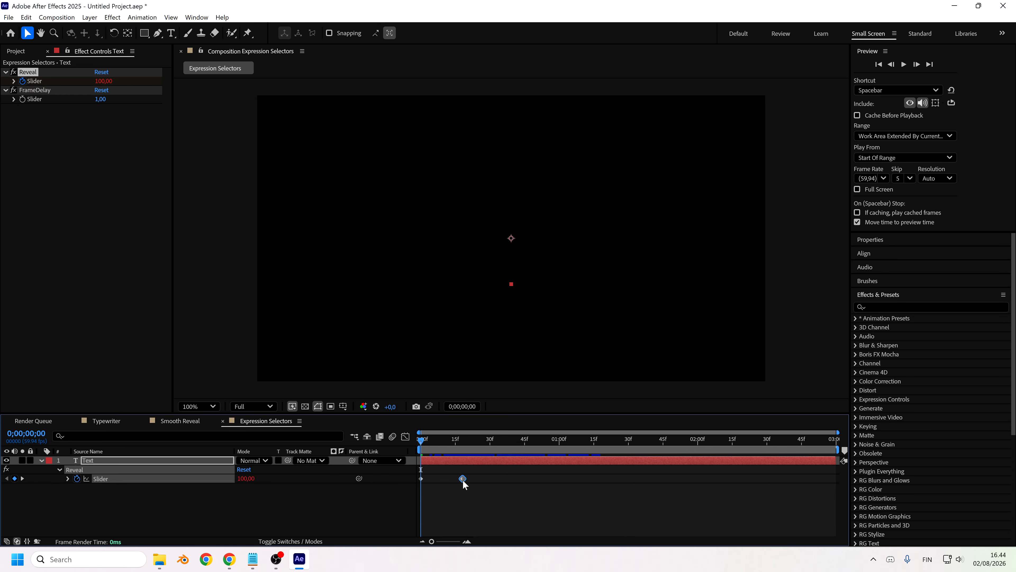
{"action": "left_click_drag", "start_coordinate": [463, 480], "coordinate": [435, 481]}
{"action": "key", "text": "space"}
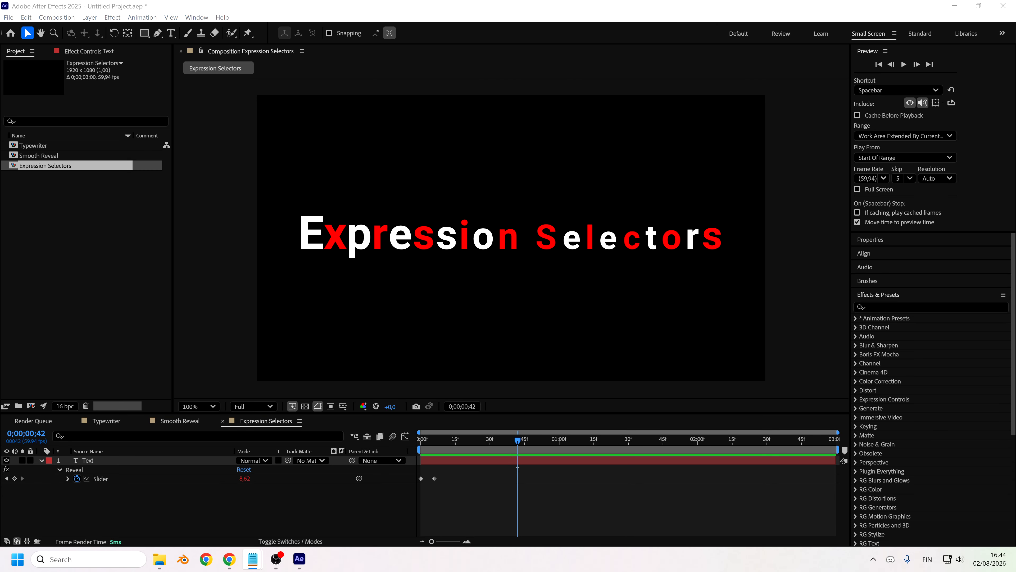
Step: Duplicate the Typewriter composition and rename the copy "Combining Selectors"
{"action": "left_click", "coordinate": [97, 225]}
{"action": "left_click_drag", "start_coordinate": [51, 167], "coordinate": [51, 168]}
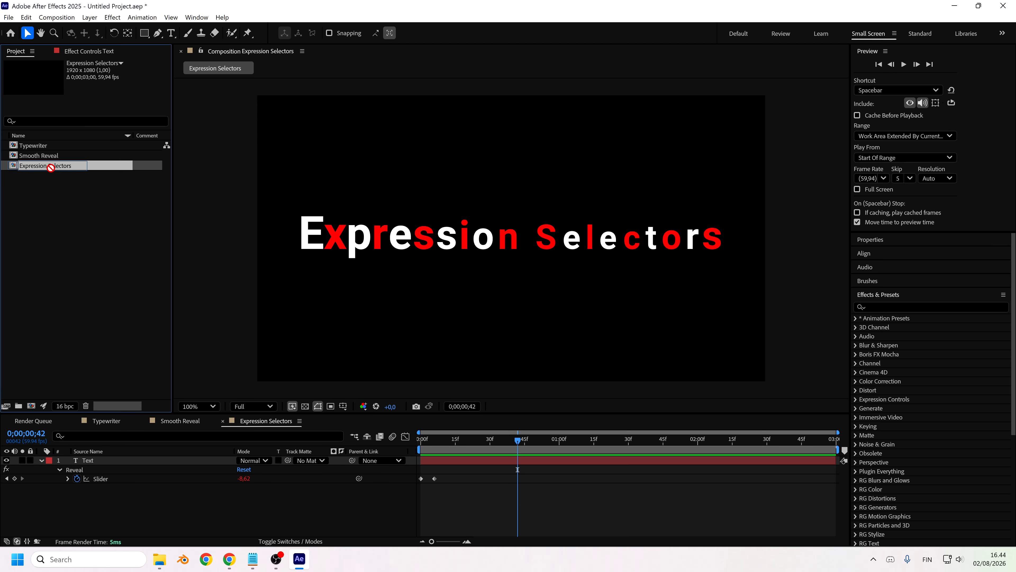
{"action": "left_click", "coordinate": [33, 145]}
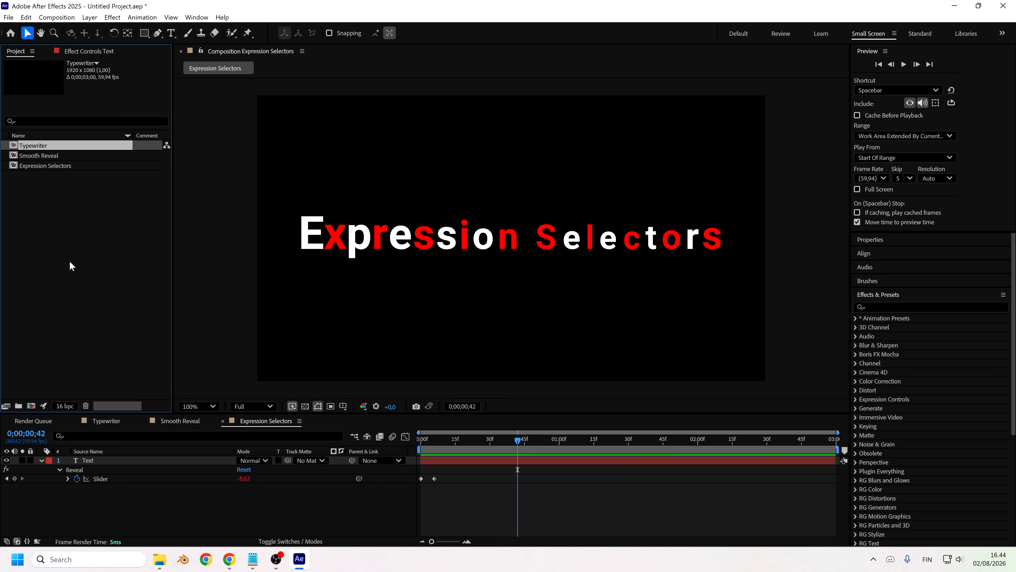
{"action": "key", "text": "ctrl+d"}
{"action": "key", "text": "Return"}
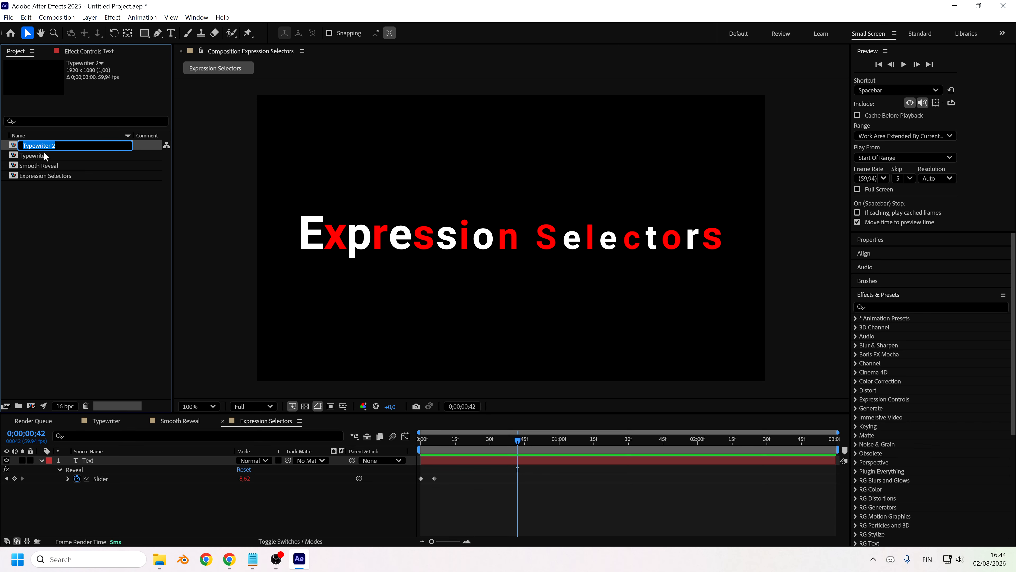
{"action": "type", "text": "Combining Selectors"}
{"action": "key", "text": "Return"}
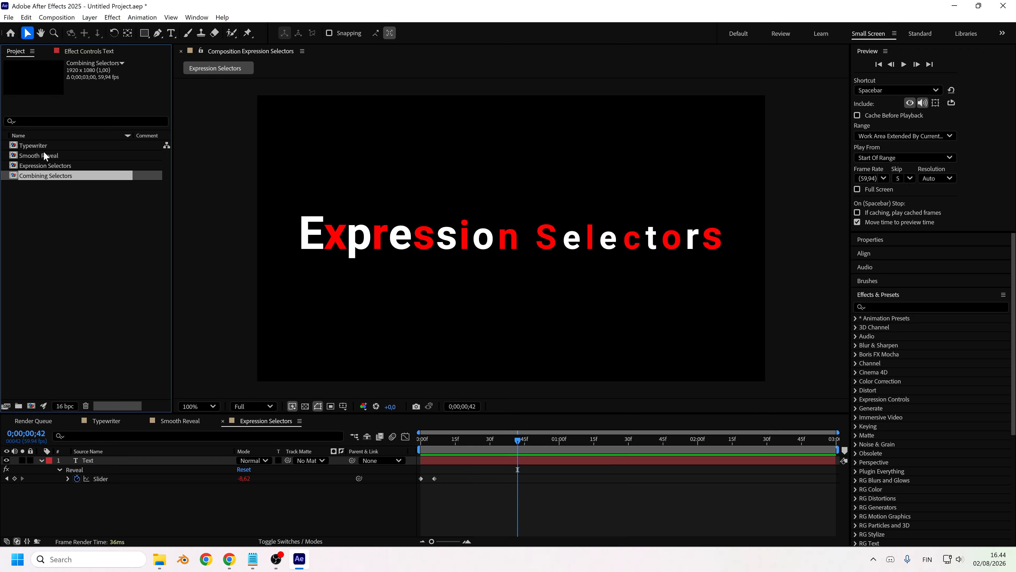
Step: Open the Combining Selectors composition, delete the Text 2 layer and make the remaining Text layer visible
{"action": "double_click", "coordinate": [32, 176]}
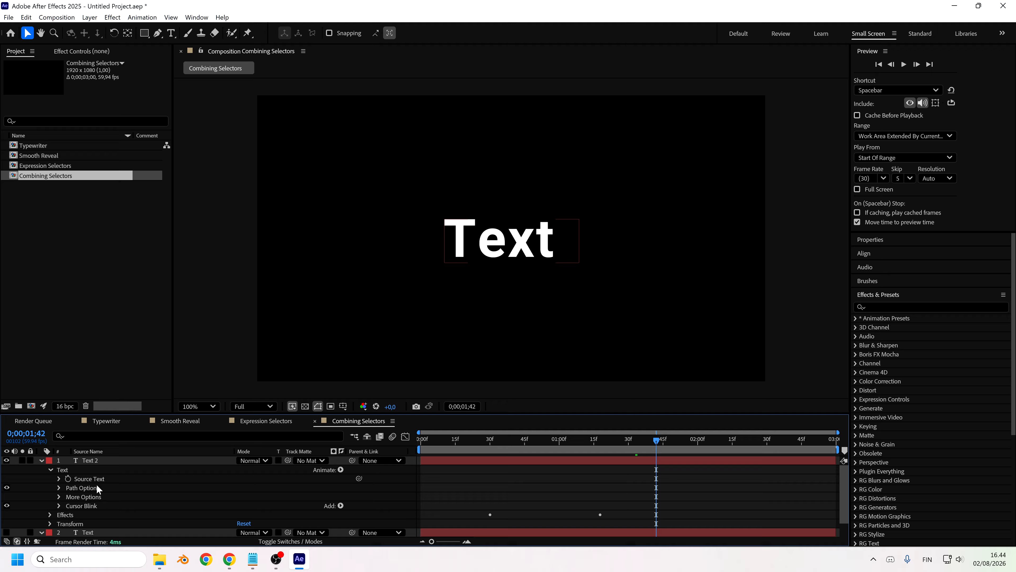
{"action": "left_click", "coordinate": [85, 462]}
{"action": "key", "text": "Delete"}
{"action": "left_click", "coordinate": [7, 460]}
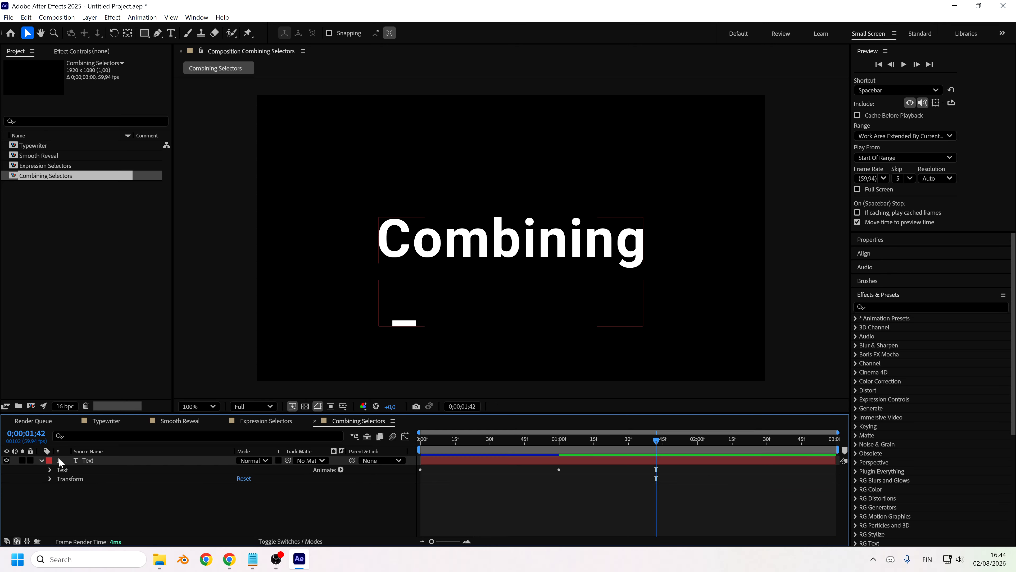
Step: Delete Animator 1 and Animator 2 from the Text layer
{"action": "left_click", "coordinate": [40, 460]}
{"action": "left_click", "coordinate": [41, 460]}
{"action": "left_click", "coordinate": [49, 469]}
{"action": "scroll", "coordinate": [56, 472], "scroll_direction": "down", "scroll_amount": 3}
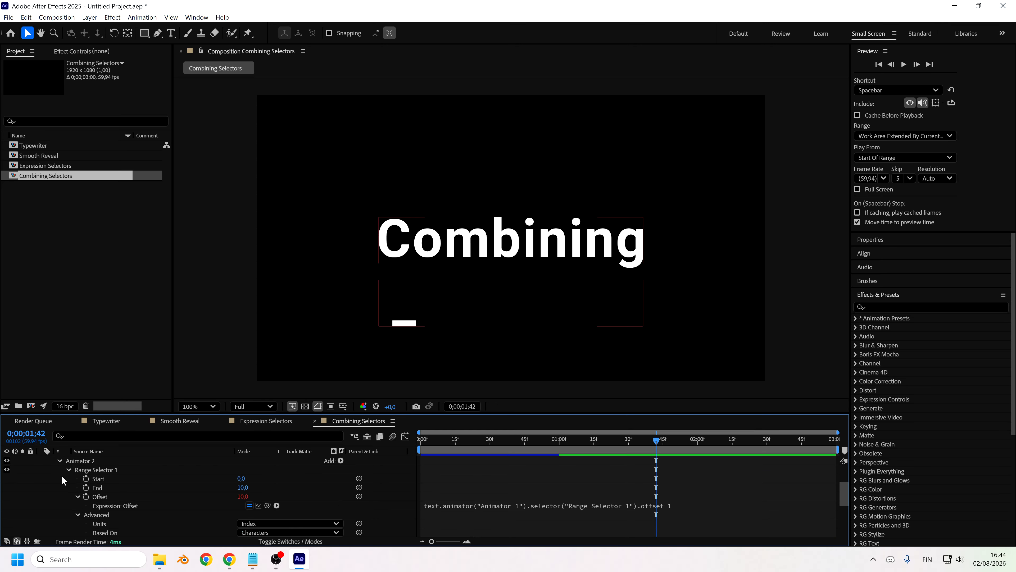
{"action": "scroll", "coordinate": [77, 459], "scroll_direction": "up", "scroll_amount": 3}
{"action": "left_click", "coordinate": [87, 479]}
{"action": "left_click", "coordinate": [86, 487], "text": "shift"}
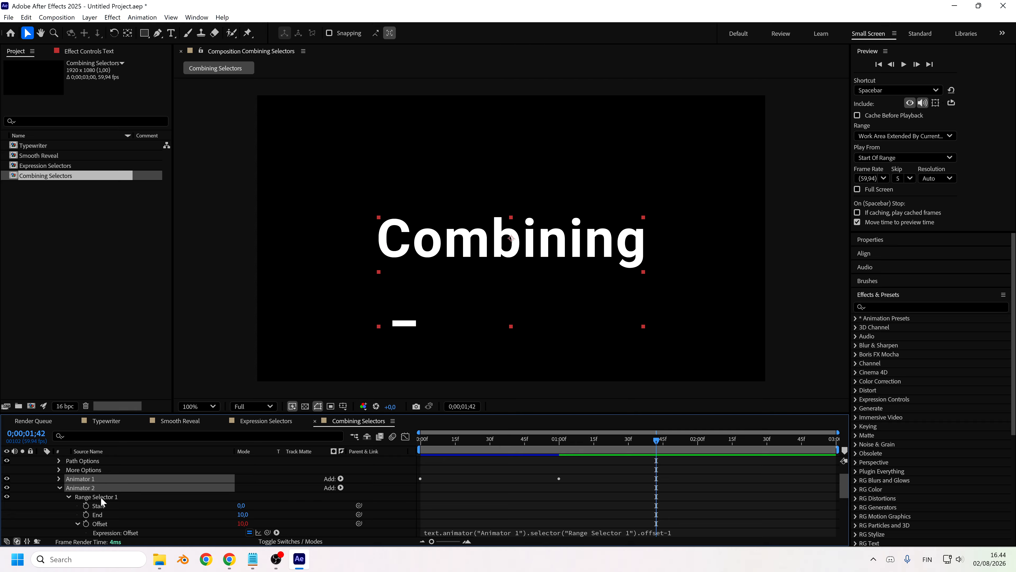
{"action": "key", "text": "Delete"}
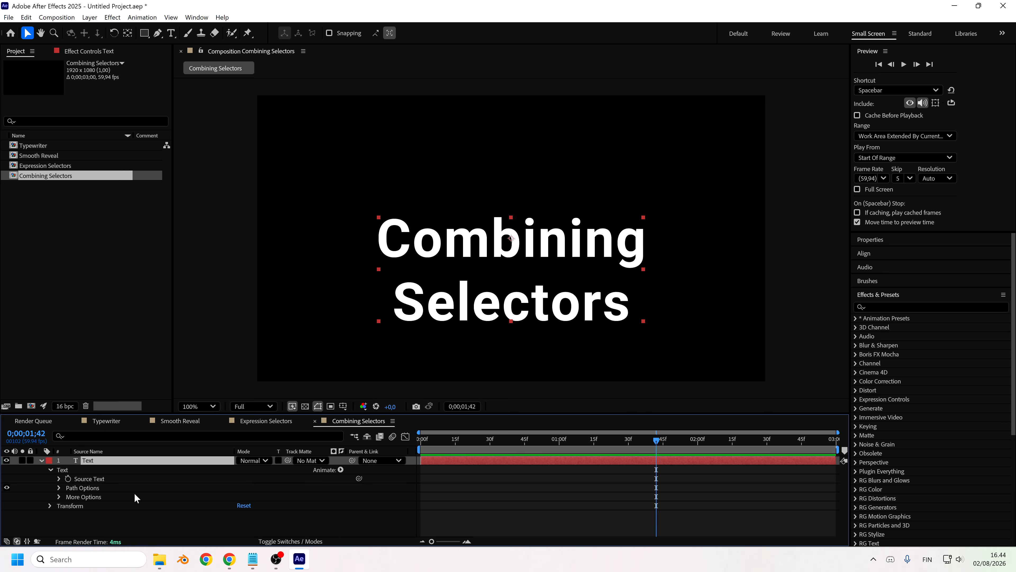
Step: Set the font size of the "Combining Selectors" text to 140 px
{"action": "double_click", "coordinate": [546, 243]}
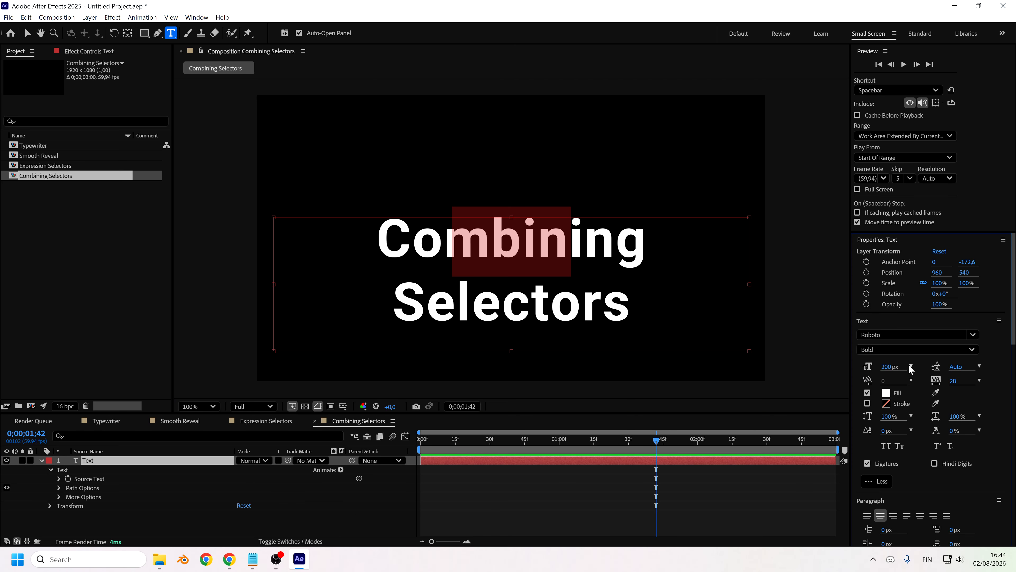
{"action": "left_click", "coordinate": [889, 366]}
{"action": "type", "text": "140"}
{"action": "key", "text": "Return"}
{"action": "left_click", "coordinate": [173, 525]}
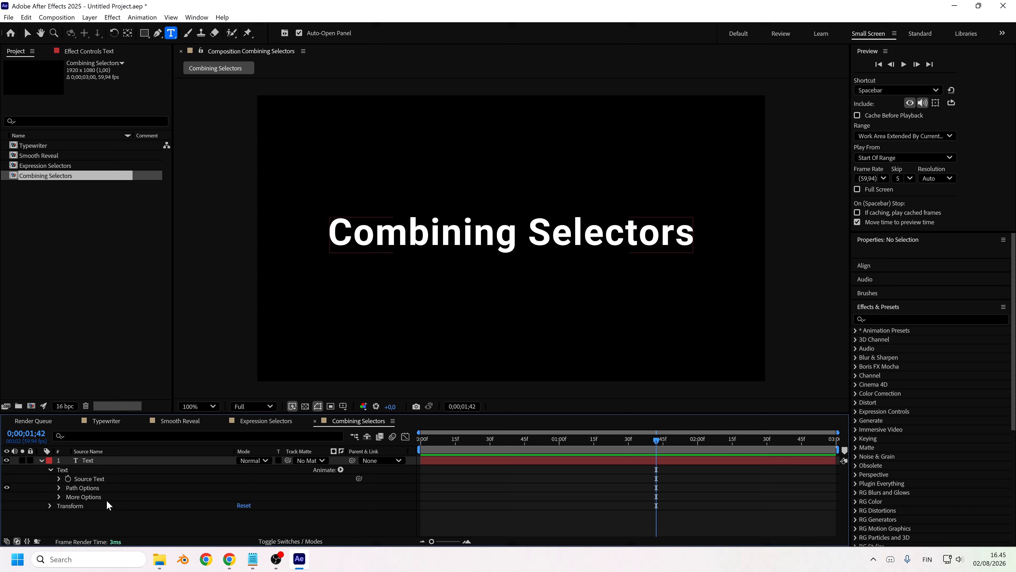
Step: Add an Opacity animator to the Text layer and set its Range Selector shape to Ramp Up
{"action": "left_click", "coordinate": [340, 469]}
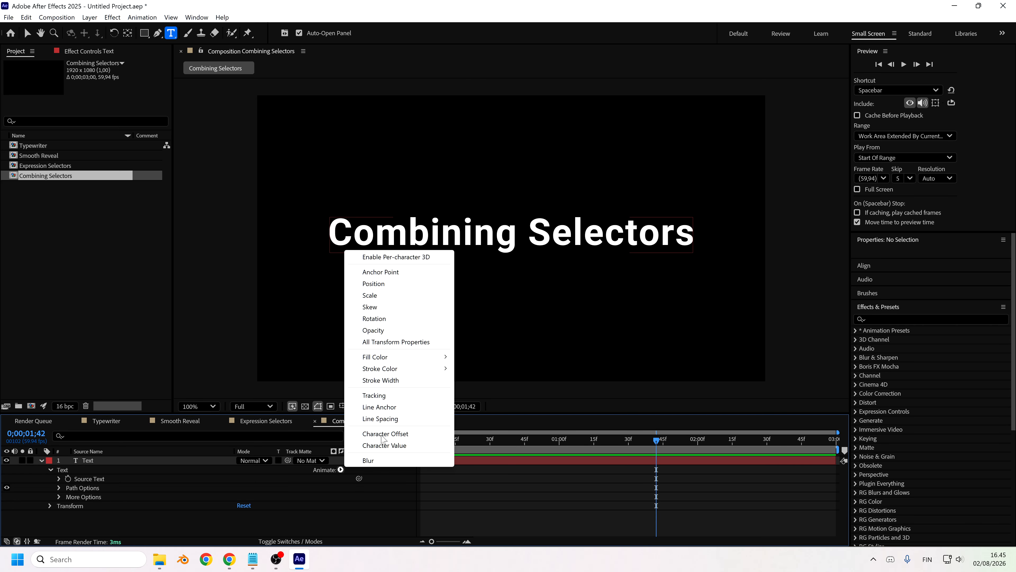
{"action": "left_click", "coordinate": [373, 330]}
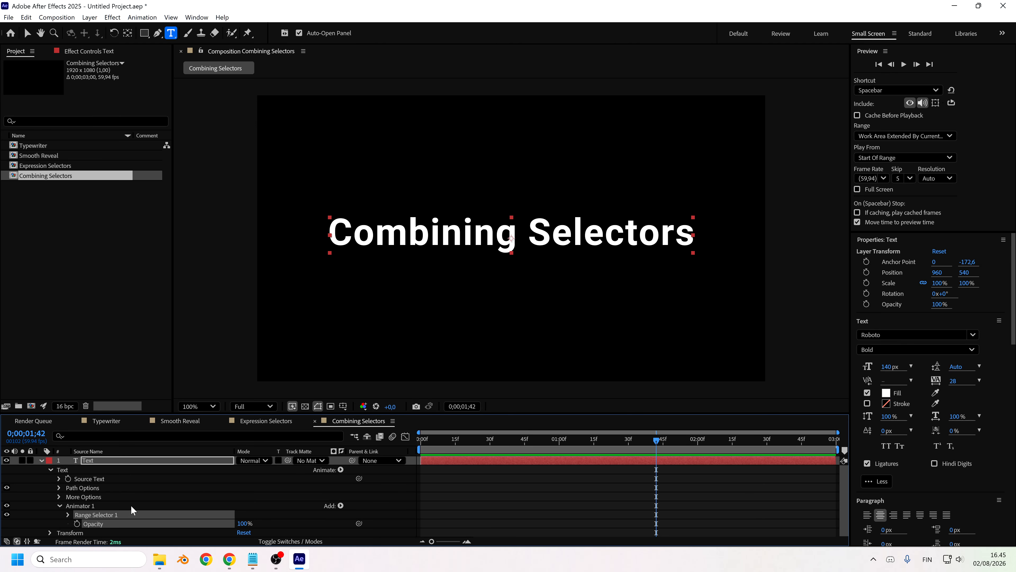
{"action": "left_click", "coordinate": [67, 514]}
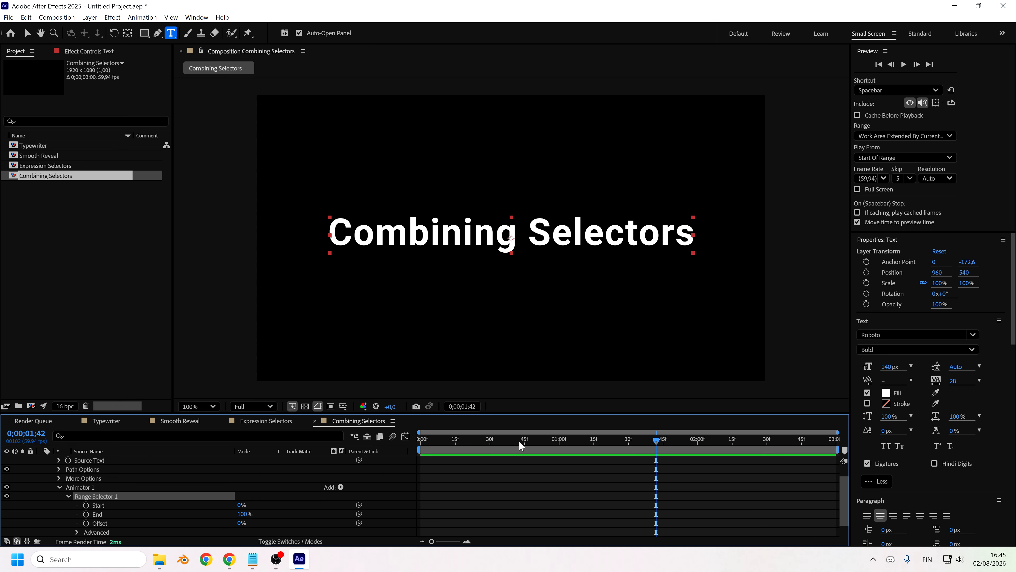
{"action": "left_click", "coordinate": [559, 441]}
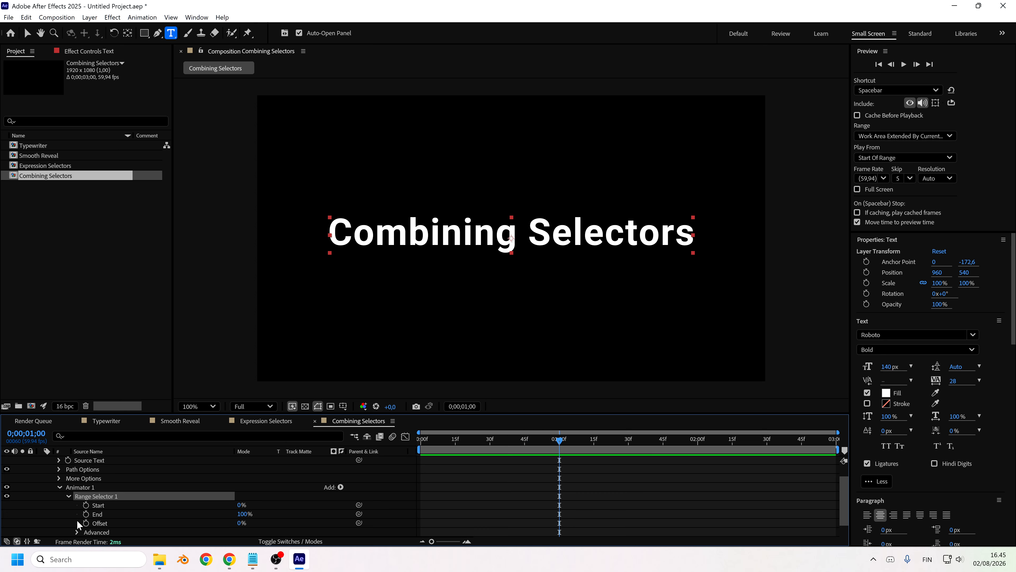
{"action": "scroll", "coordinate": [103, 509], "scroll_direction": "down", "scroll_amount": 1}
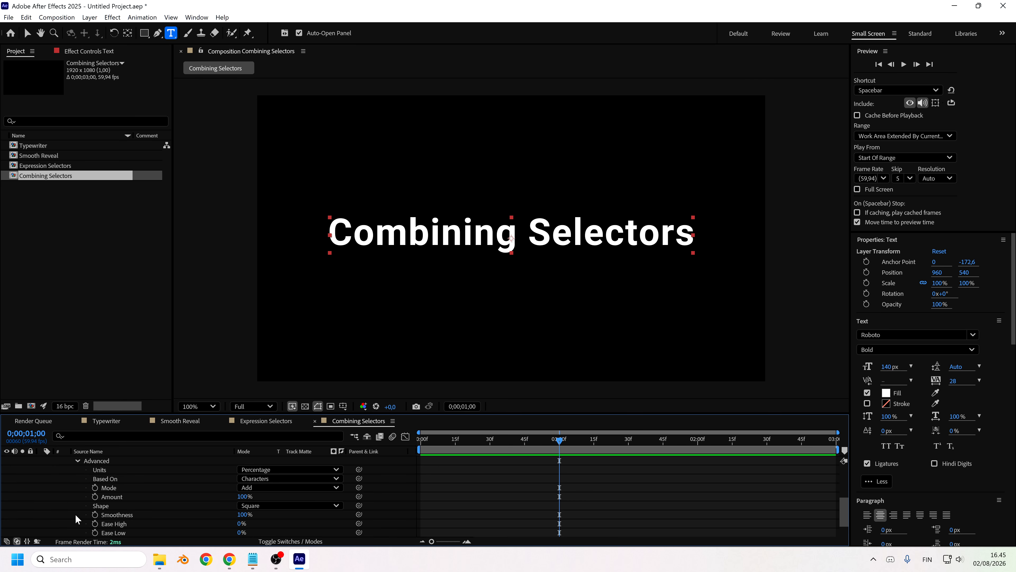
{"action": "left_click", "coordinate": [76, 514]}
{"action": "left_click", "coordinate": [296, 505]}
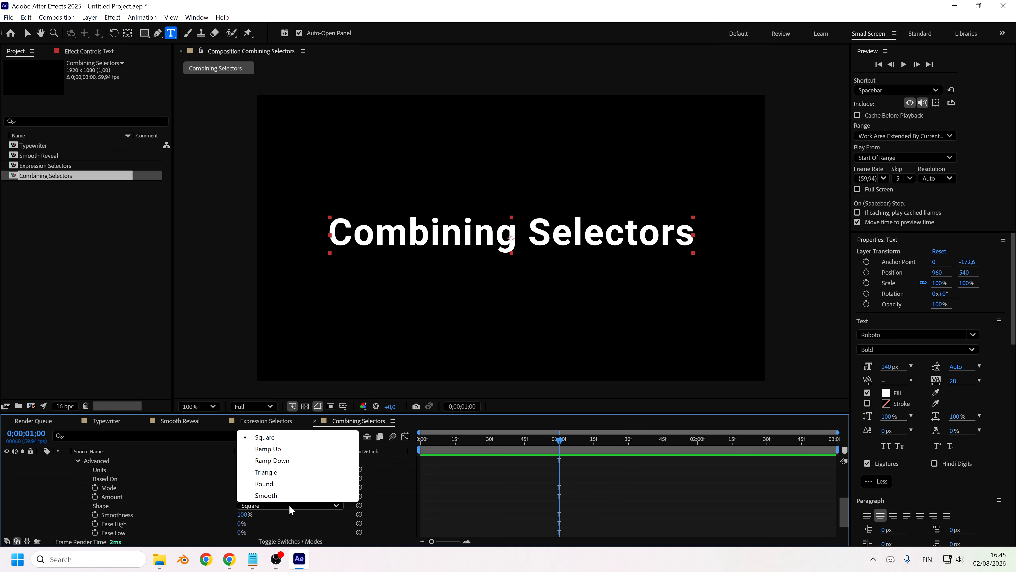
{"action": "left_click", "coordinate": [276, 449]}
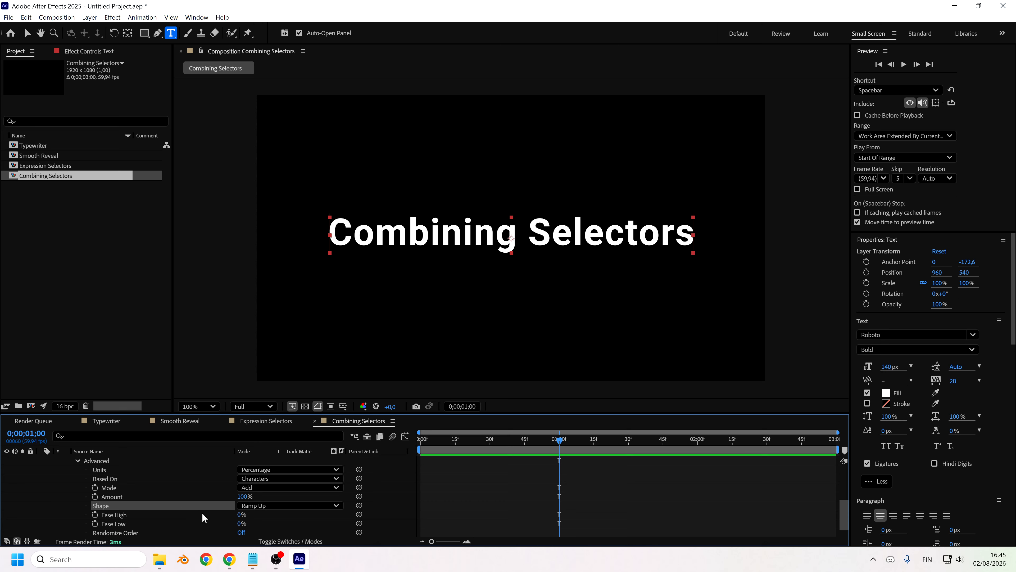
{"action": "scroll", "coordinate": [205, 513], "scroll_direction": "down", "scroll_amount": 1}
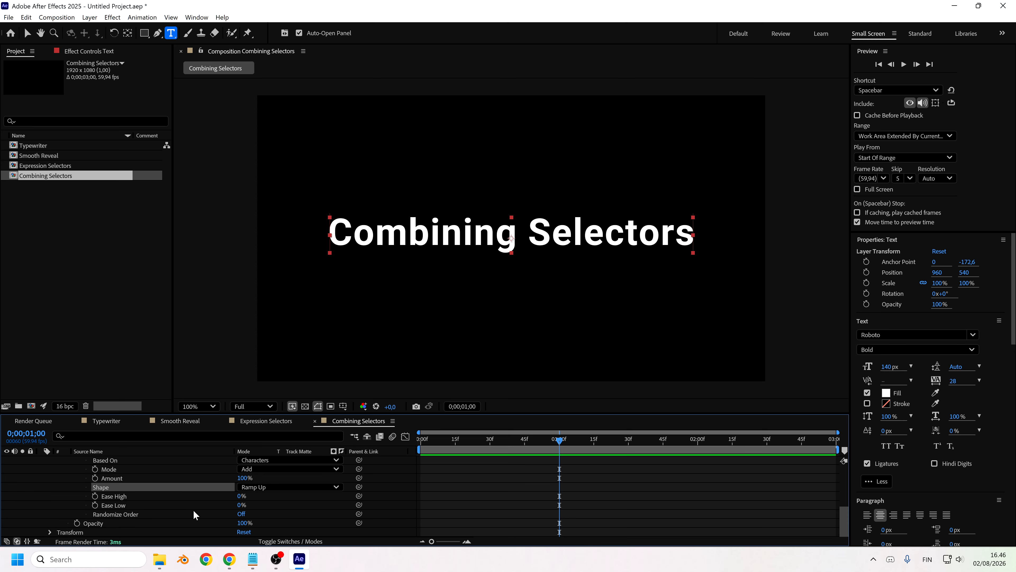
Step: Set Ease Low of Animator 1's Range Selector to 100%
{"action": "left_click", "coordinate": [262, 522]}
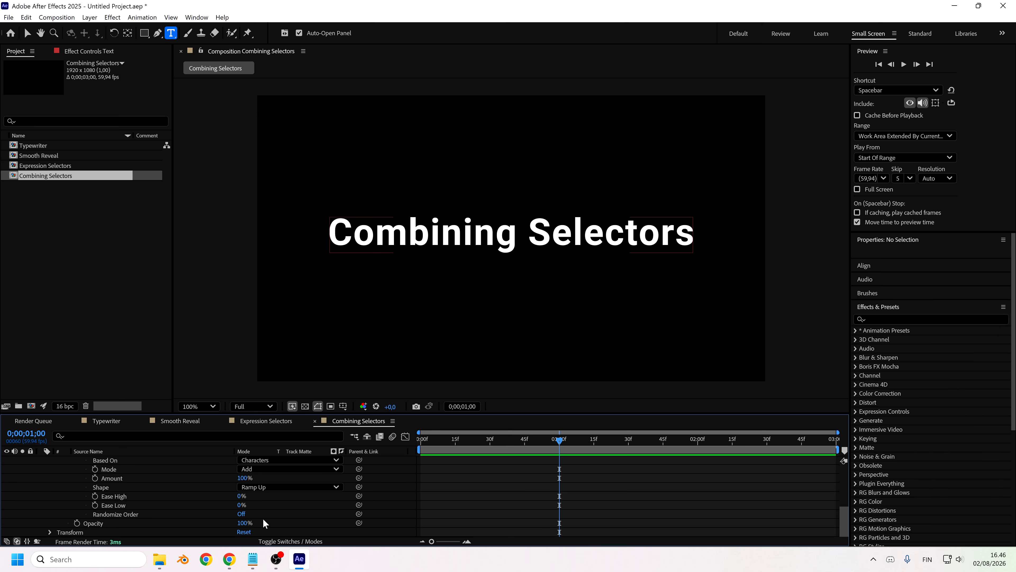
{"action": "key", "text": "ctrl+a"}
{"action": "scroll", "coordinate": [117, 489], "scroll_direction": "down", "scroll_amount": 5}
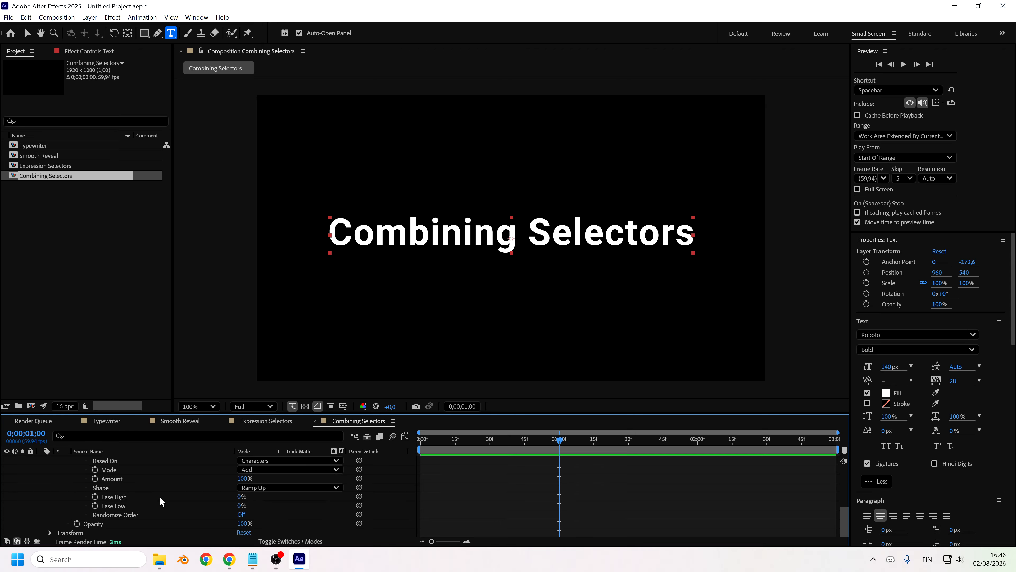
{"action": "left_click", "coordinate": [242, 505]}
{"action": "type", "text": "100"}
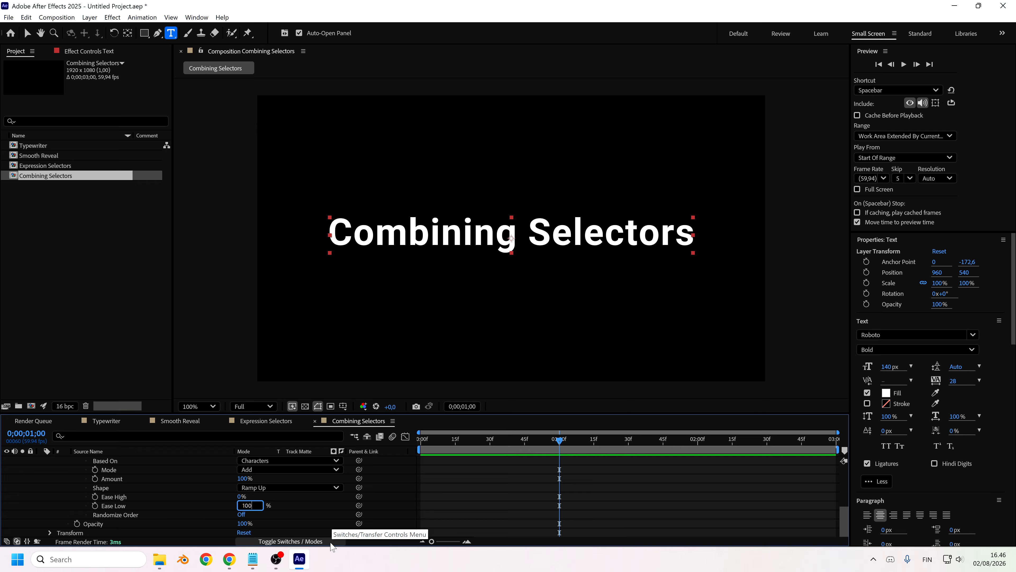
{"action": "key", "text": "Return"}
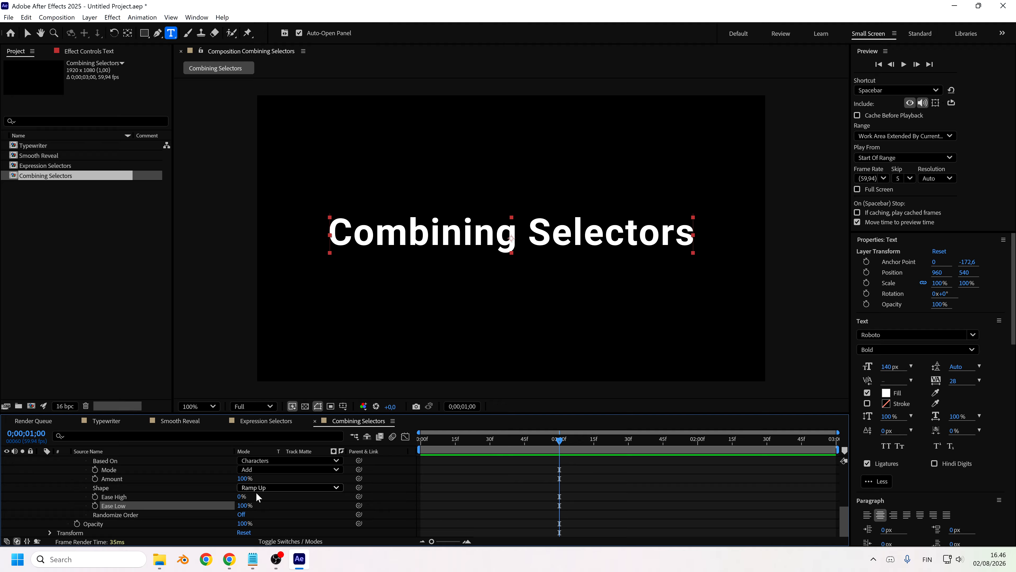
Step: Keyframe the Range Selector's Offset at about 92% at 0;00;01;00 and at -100% at 0;00;00;00
{"action": "scroll", "coordinate": [229, 496], "scroll_direction": "up", "scroll_amount": 3}
{"action": "left_click", "coordinate": [86, 487]}
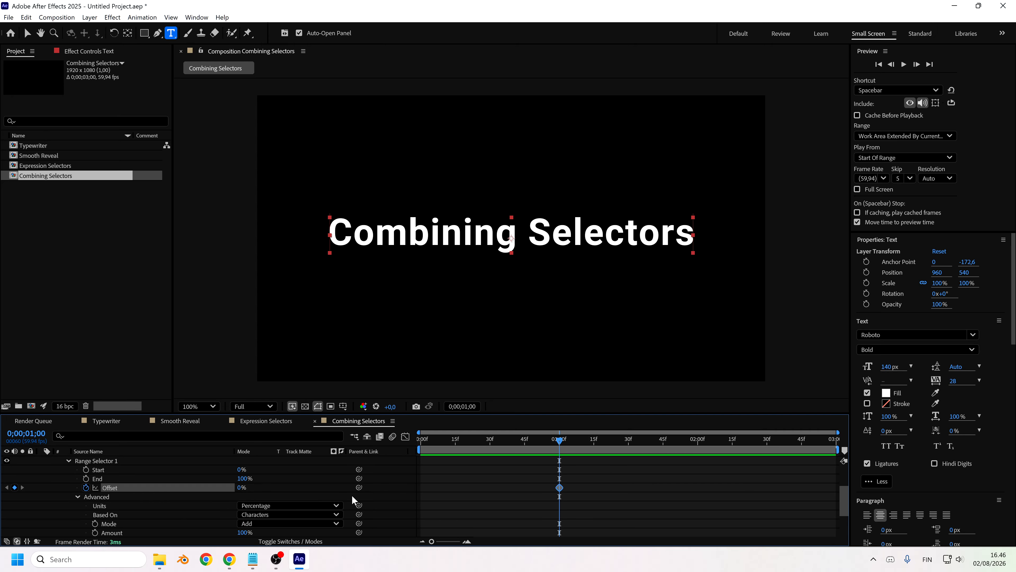
{"action": "left_click_drag", "start_coordinate": [244, 487], "coordinate": [336, 498]}
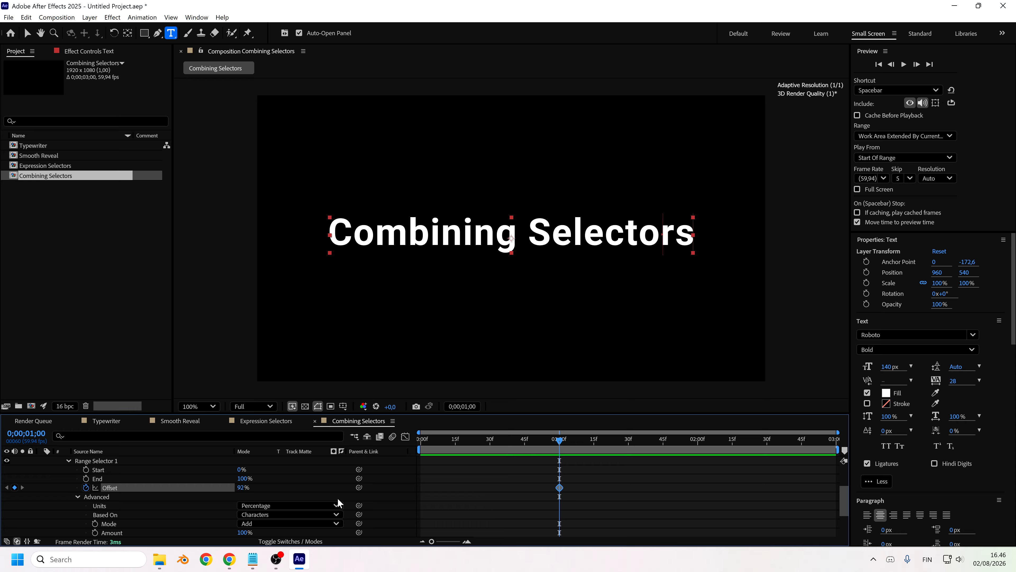
{"action": "left_click_drag", "start_coordinate": [554, 440], "coordinate": [419, 440]}
{"action": "left_click", "coordinate": [245, 487]}
{"action": "type", "text": "-"}
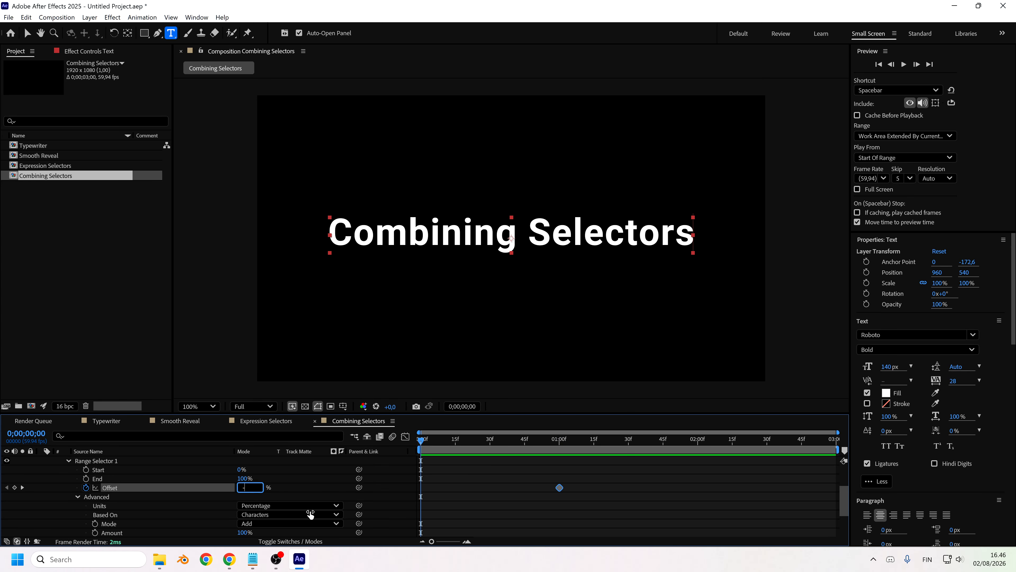
{"action": "type", "text": "100"}
{"action": "key", "text": "Return"}
{"action": "scroll", "coordinate": [267, 484], "scroll_direction": "down", "scroll_amount": 3}
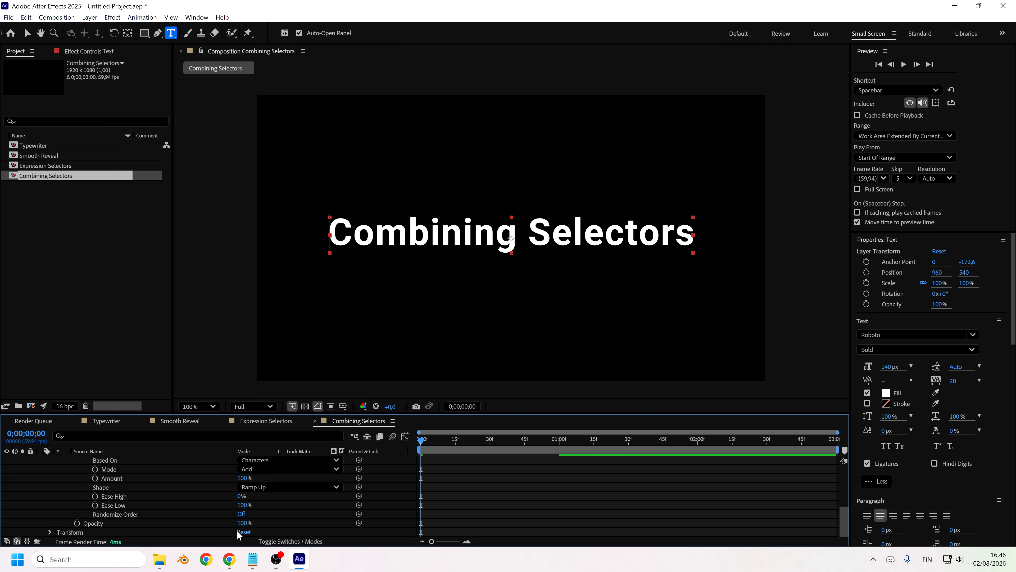
Step: Set Animator 1's Opacity to 0% and preview the text reveal
{"action": "left_click", "coordinate": [242, 523]}
{"action": "type", "text": "0"}
{"action": "key", "text": "Return"}
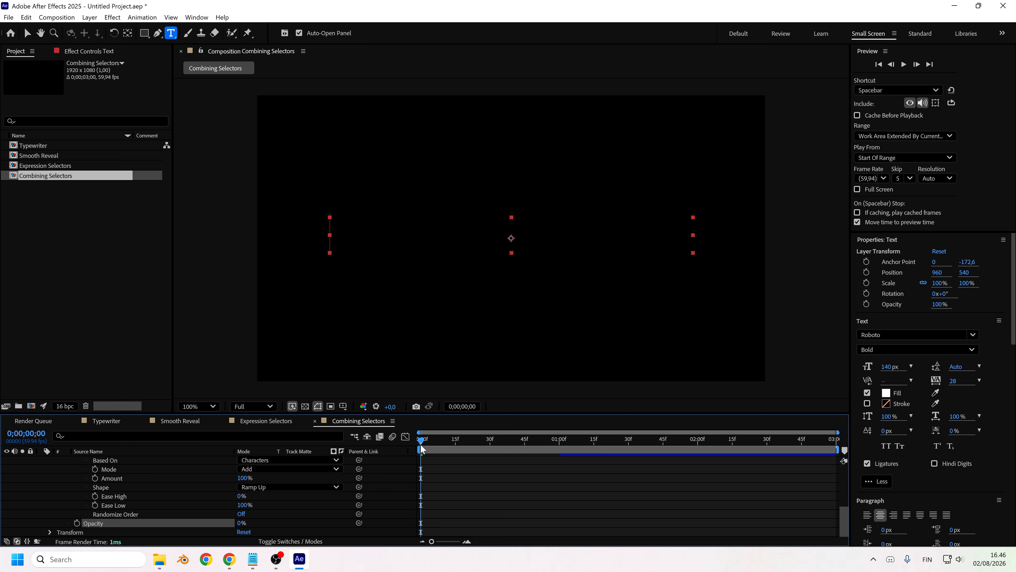
{"action": "key", "text": "space"}
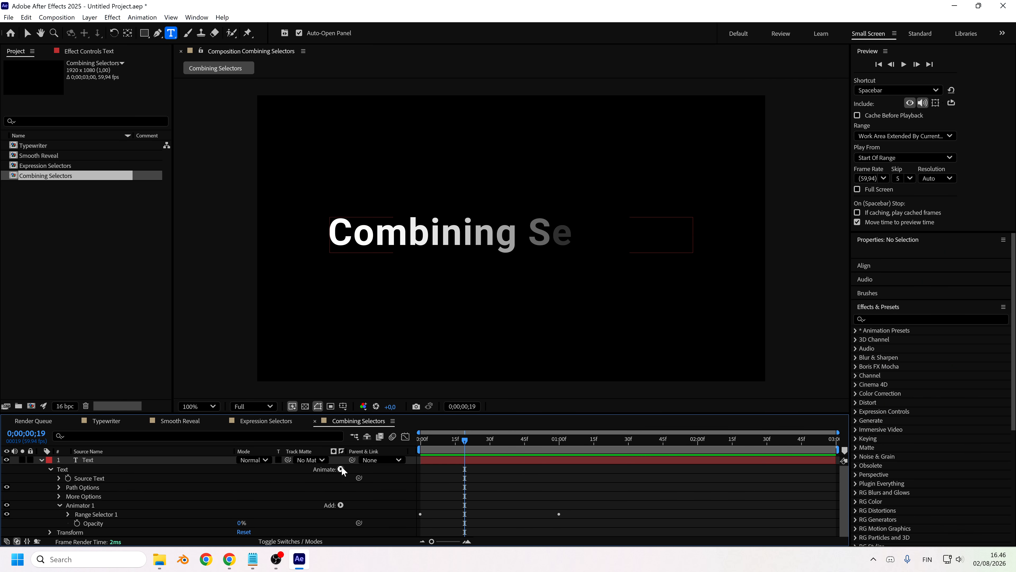
Step: Add a second animator with Position to the Text layer and delete its default Range Selector
{"action": "left_click", "coordinate": [341, 469]}
{"action": "left_click", "coordinate": [387, 284]}
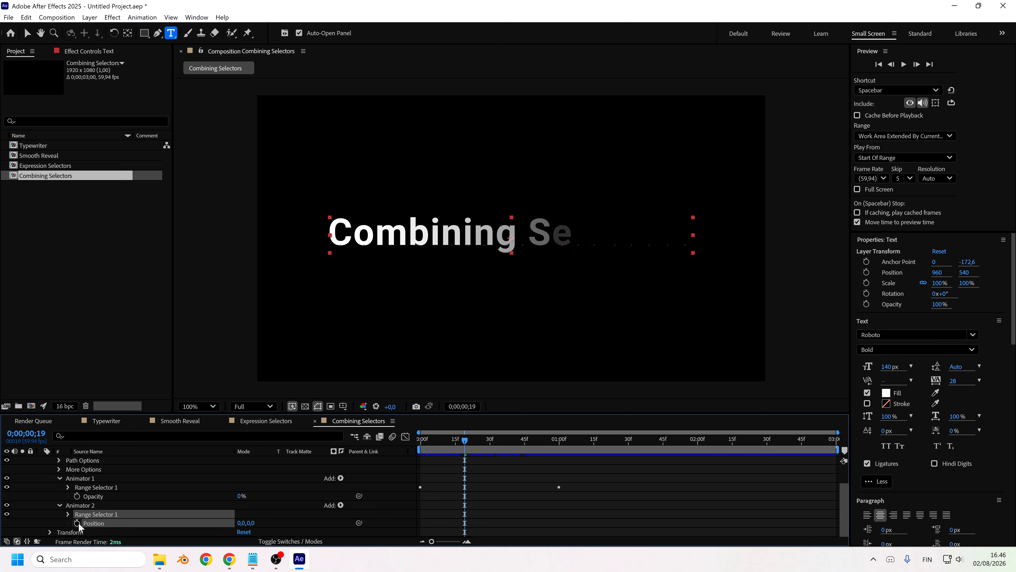
{"action": "left_click", "coordinate": [144, 514]}
{"action": "key", "text": "Delete"}
{"action": "left_click", "coordinate": [140, 517]}
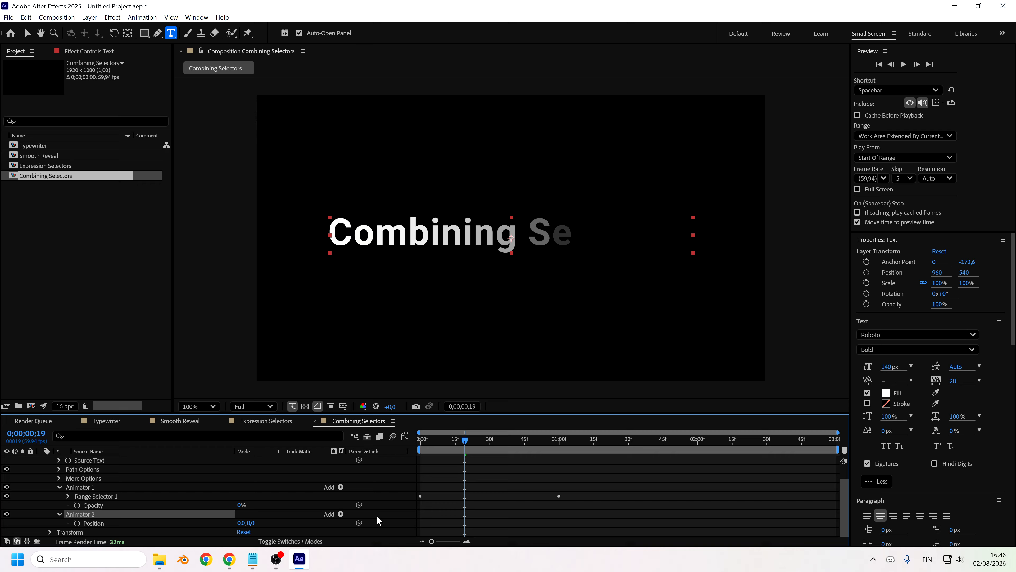
Step: Add a Wiggly Selector to Animator 2 and expand its settings
{"action": "left_click", "coordinate": [341, 514]}
{"action": "mouse_move", "coordinate": [367, 530]}
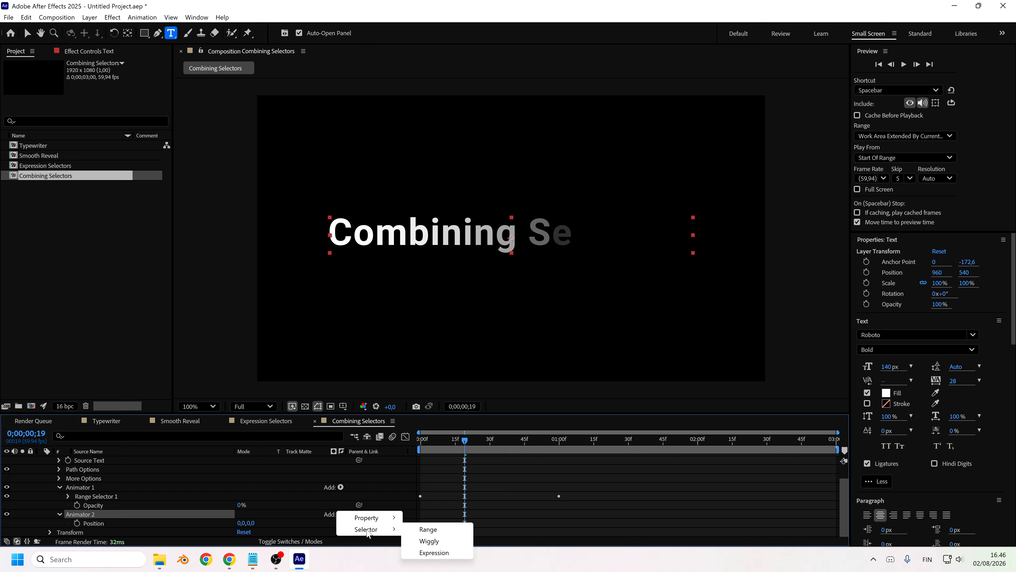
{"action": "left_click", "coordinate": [429, 541]}
{"action": "scroll", "coordinate": [143, 505], "scroll_direction": "down", "scroll_amount": 1}
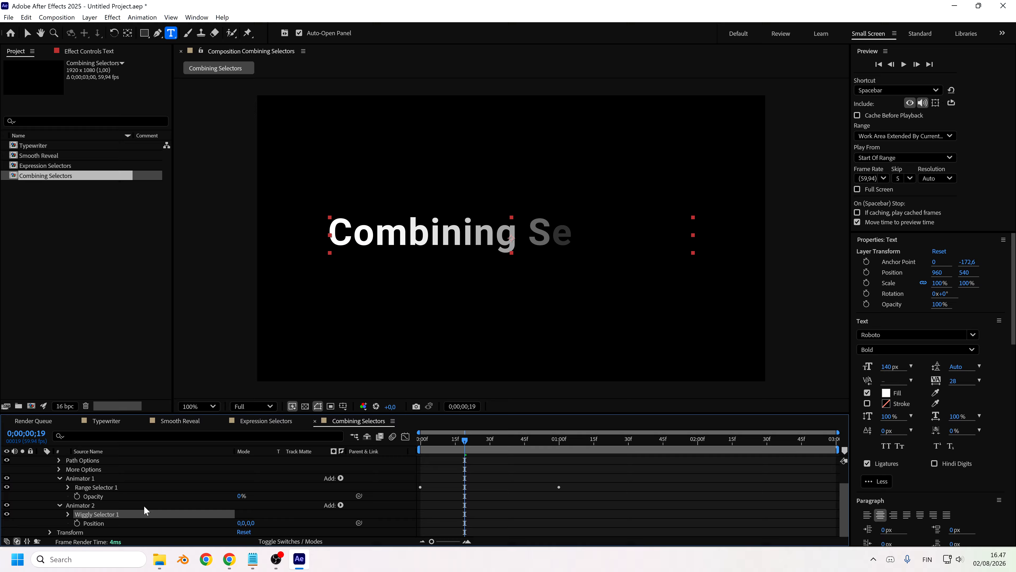
{"action": "left_click", "coordinate": [67, 514]}
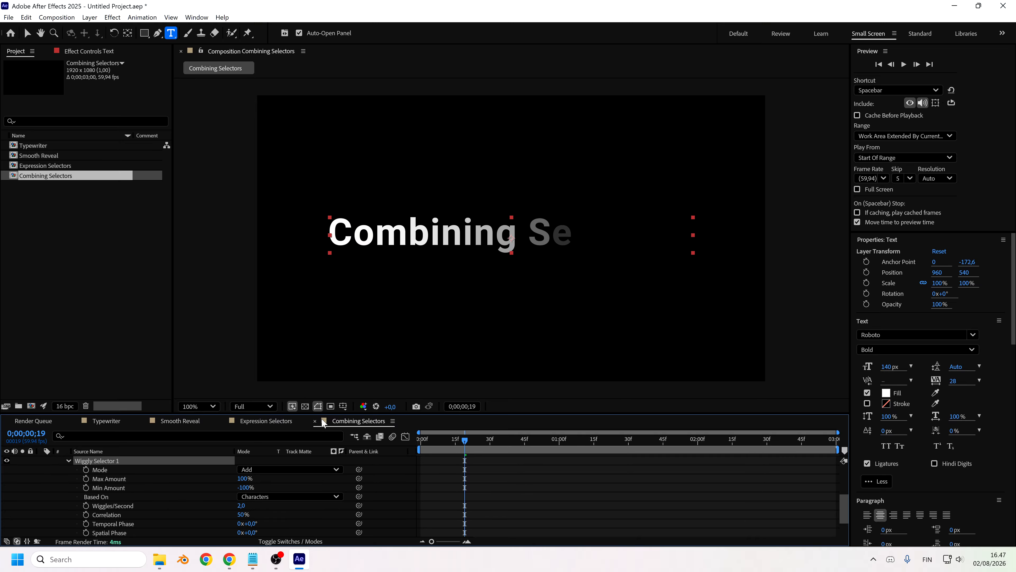
Step: Set the vertical value of Animator 2's Position to 300
{"action": "scroll", "coordinate": [152, 499], "scroll_direction": "down", "scroll_amount": 4}
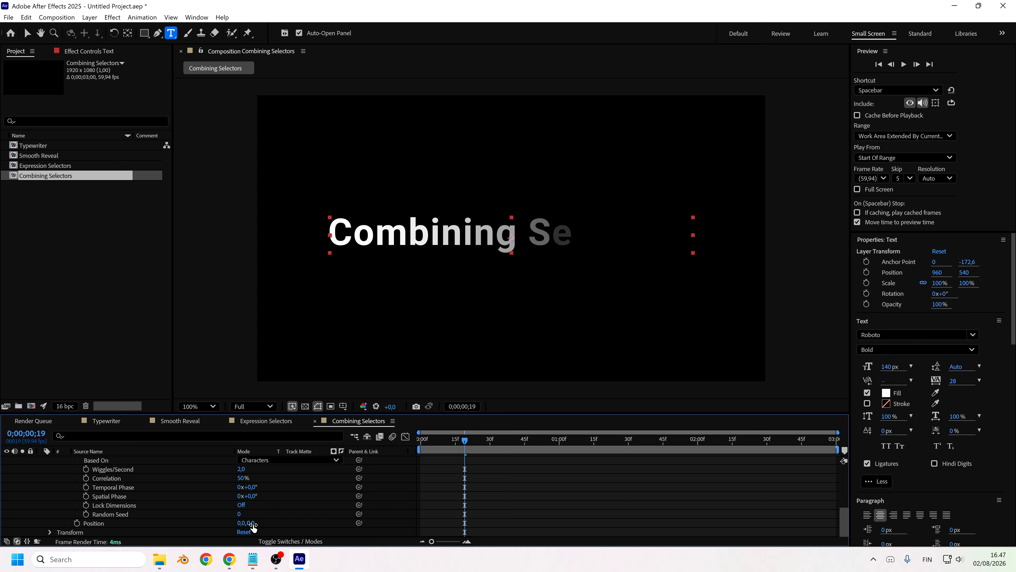
{"action": "left_click_drag", "start_coordinate": [252, 527], "coordinate": [381, 527]}
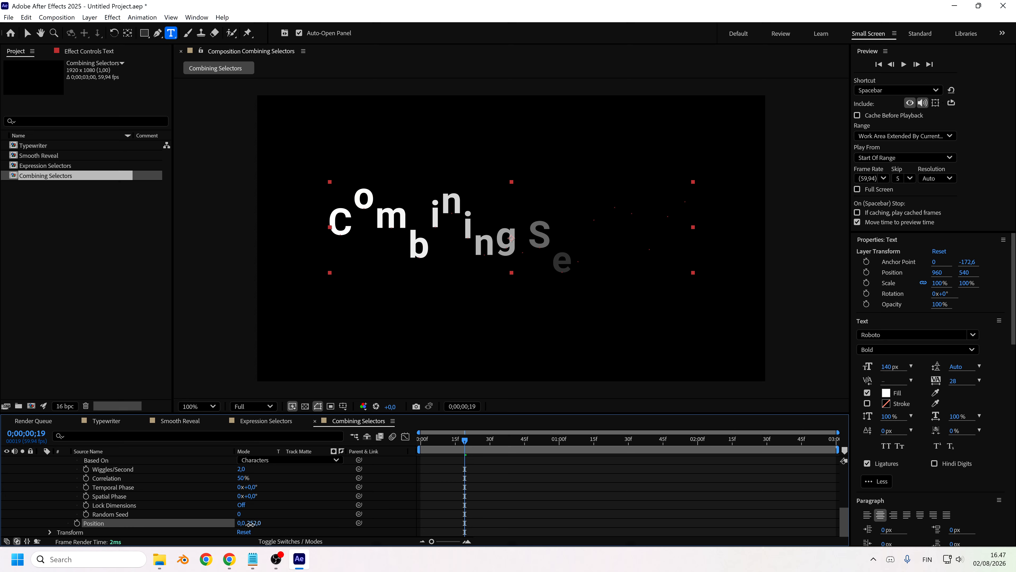
{"action": "left_click", "coordinate": [256, 523]}
{"action": "type", "text": "300"}
{"action": "key", "text": "Return"}
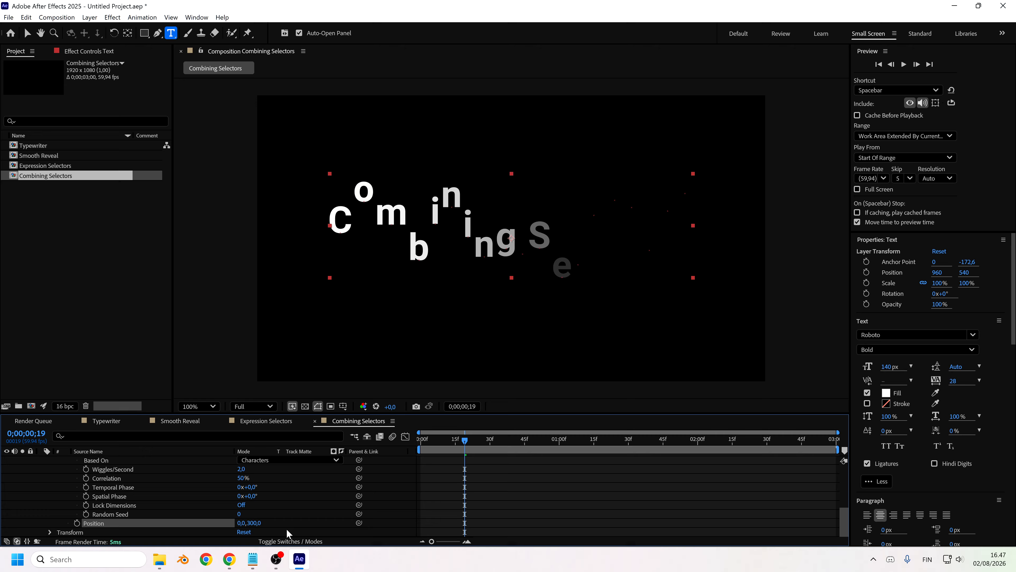
Step: Try a negative horizontal Position value on Animator 2, and return it to 0
{"action": "left_click_drag", "start_coordinate": [240, 525], "coordinate": [183, 533]}
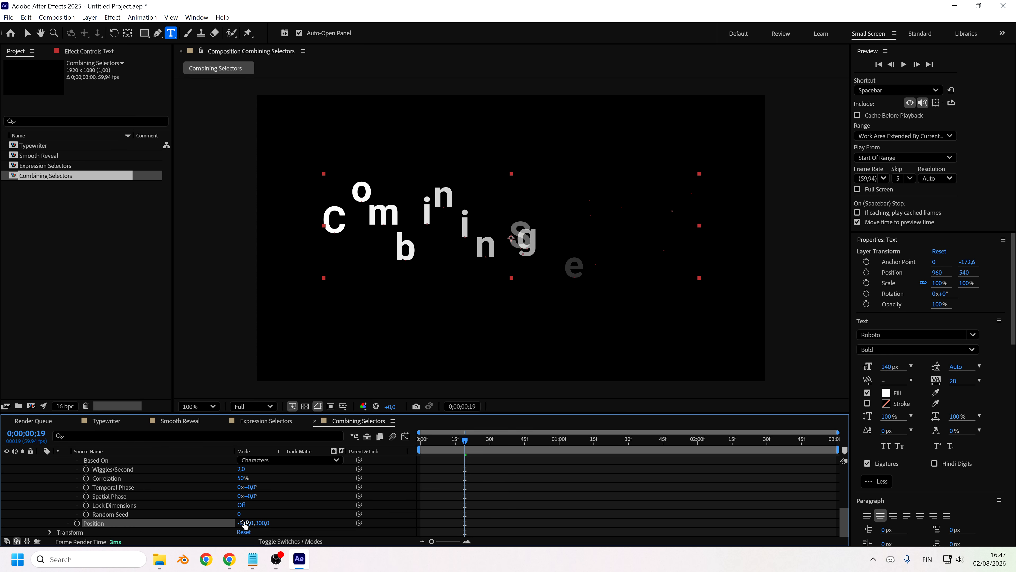
{"action": "left_click", "coordinate": [242, 522]}
{"action": "type", "text": "0"}
{"action": "key", "text": "Return"}
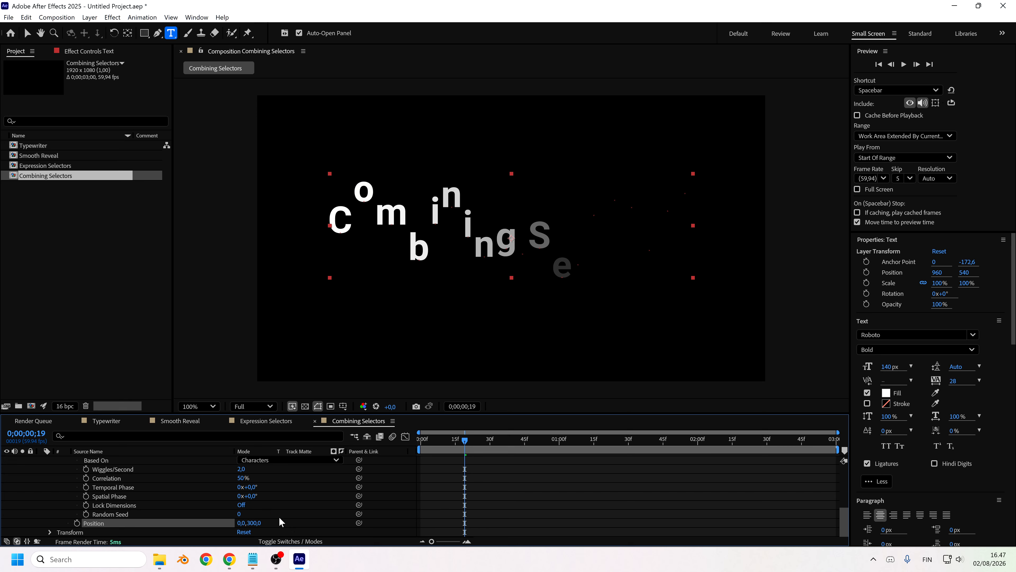
Step: Try another Random Seed on the Wiggly Selector, and return it to 0
{"action": "left_click_drag", "start_coordinate": [244, 514], "coordinate": [244, 514]}
{"action": "left_click", "coordinate": [242, 514]}
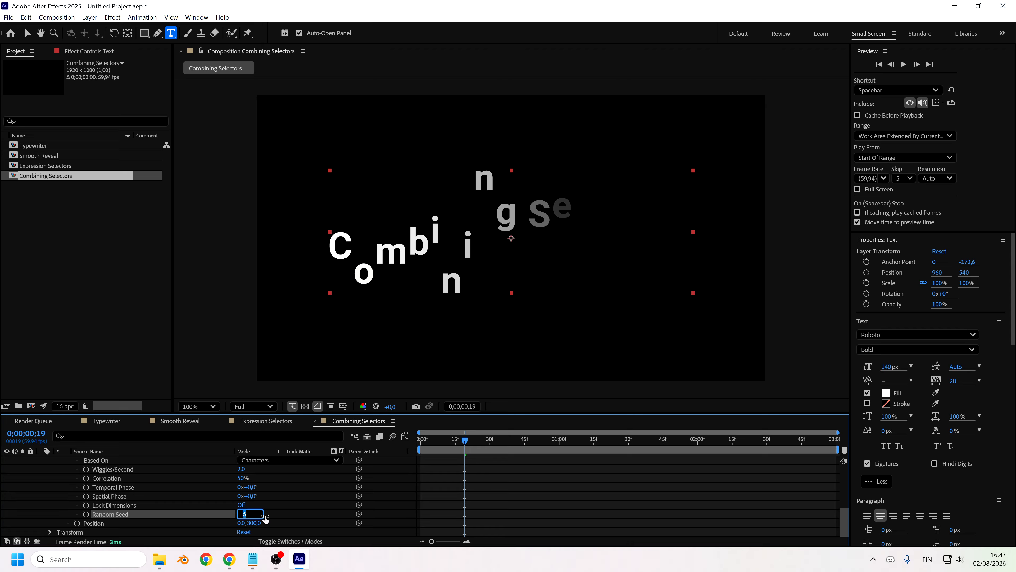
{"action": "type", "text": "0"}
{"action": "key", "text": "Return"}
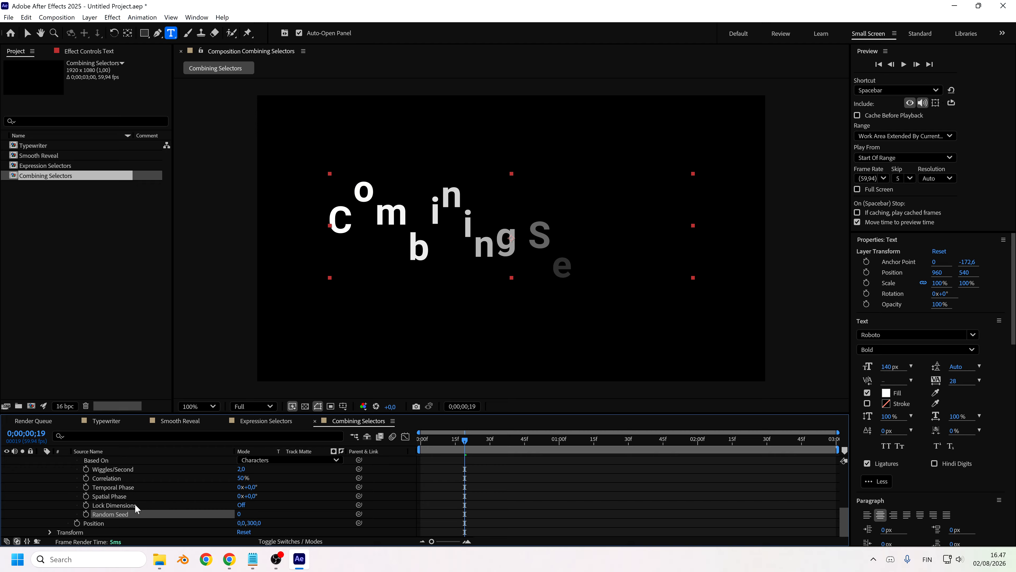
Step: Add a Scale property to Animator 2 and lower it to 27%
{"action": "scroll", "coordinate": [150, 512], "scroll_direction": "up", "scroll_amount": 2}
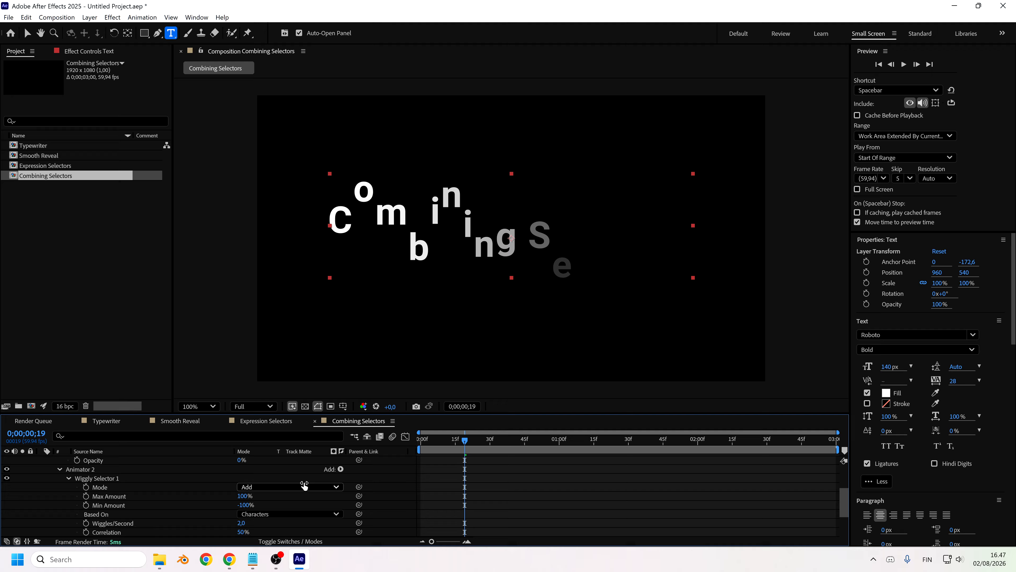
{"action": "left_click", "coordinate": [341, 469]}
{"action": "mouse_move", "coordinate": [362, 473]}
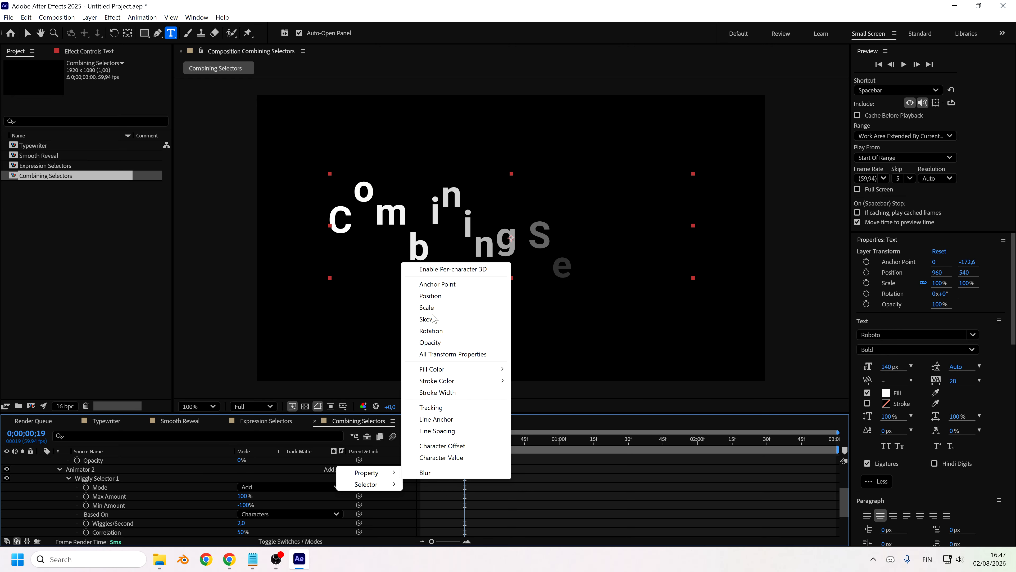
{"action": "left_click", "coordinate": [430, 307]}
{"action": "scroll", "coordinate": [292, 453], "scroll_direction": "down", "scroll_amount": 3}
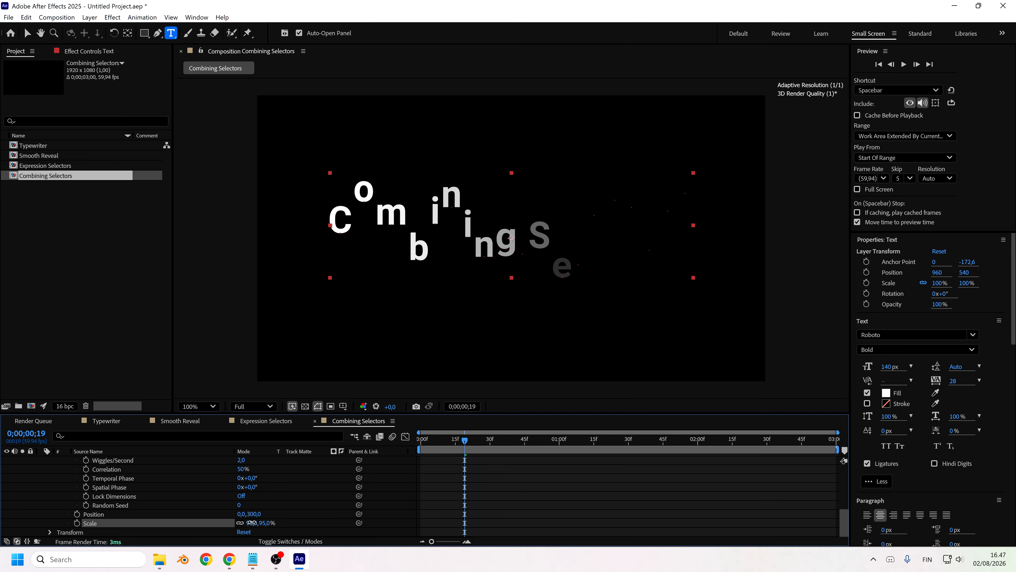
{"action": "left_click_drag", "start_coordinate": [251, 523], "coordinate": [231, 534]}
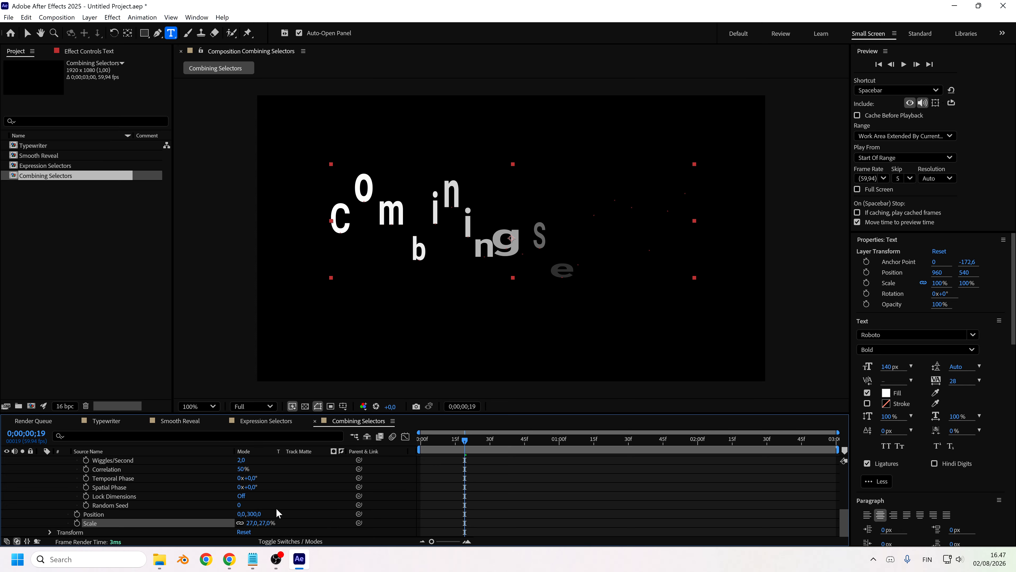
Step: Turn on Lock Dimensions for the Wiggly Selector and check the text up to 0;00;00;25
{"action": "scroll", "coordinate": [278, 512], "scroll_direction": "up", "scroll_amount": 1}
{"action": "scroll", "coordinate": [276, 511], "scroll_direction": "down", "scroll_amount": 1}
{"action": "left_click", "coordinate": [241, 495]}
{"action": "mouse_move", "coordinate": [465, 440]}
{"action": "left_mouse_down"}
{"action": "mouse_move", "coordinate": [637, 464]}
{"action": "mouse_move", "coordinate": [444, 449]}
{"action": "mouse_move", "coordinate": [478, 449]}
{"action": "left_mouse_up"}
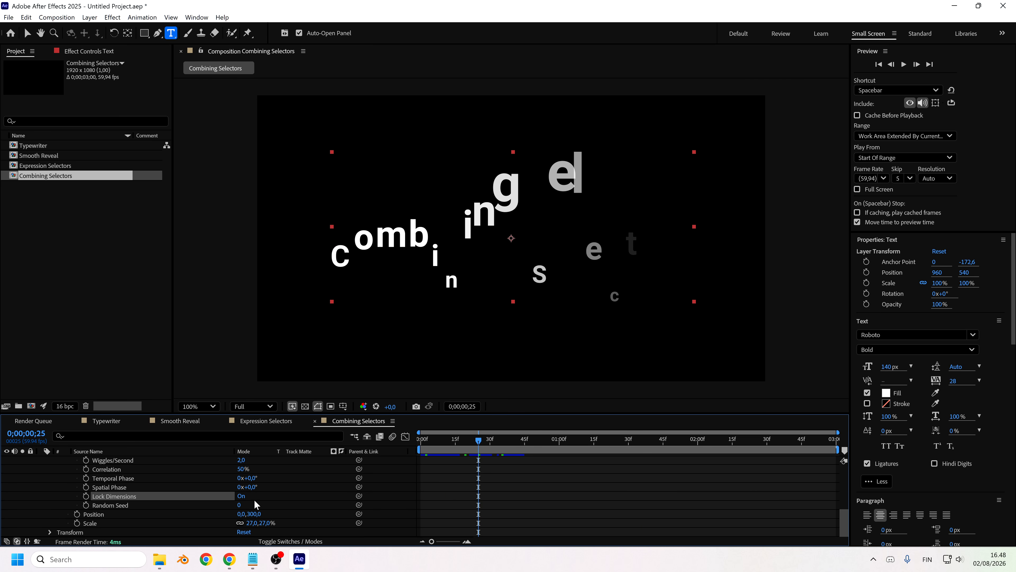
Step: Turn Lock Dimensions back off and delete the Scale property from Animator 2
{"action": "left_click", "coordinate": [241, 496]}
{"action": "left_click", "coordinate": [125, 522]}
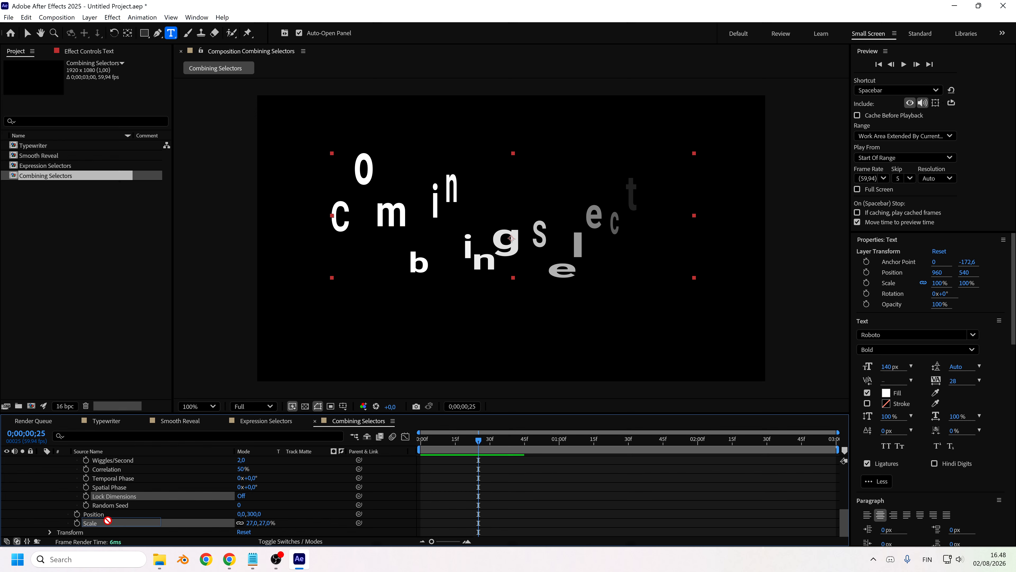
{"action": "key", "text": "Delete"}
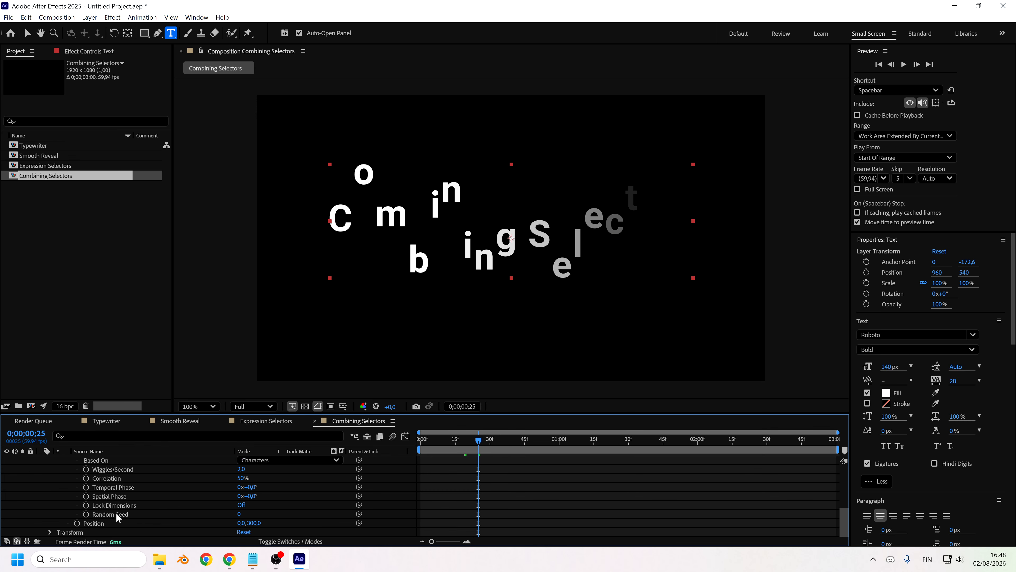
Step: Try different Spatial Phase and Temporal Phase values on the Wiggly Selector, and reset both to 0x+0,0°
{"action": "left_click_drag", "start_coordinate": [254, 500], "coordinate": [910, 499]}
{"action": "left_click", "coordinate": [262, 495]}
{"action": "type", "text": "0"}
{"action": "key", "text": "Return"}
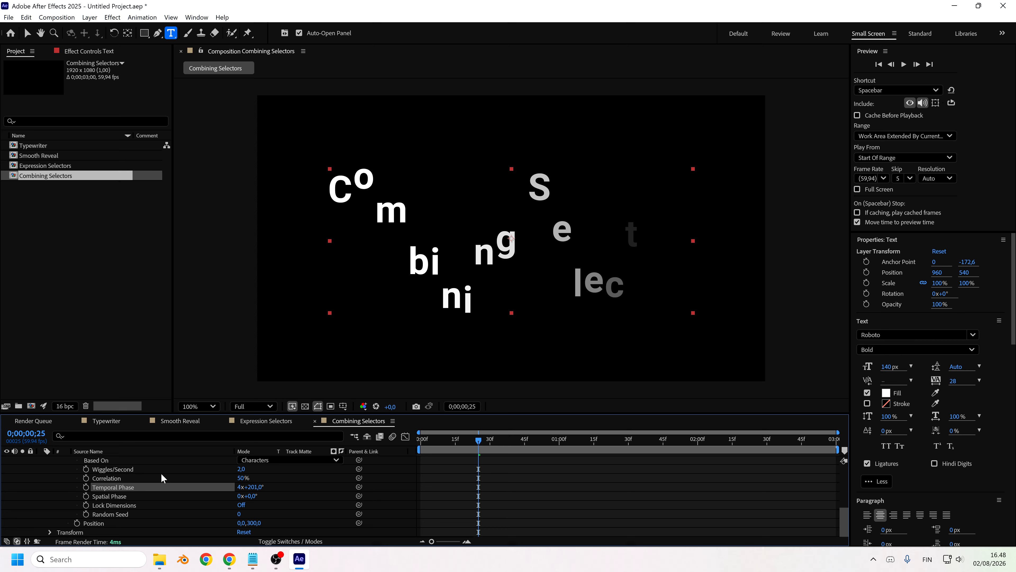
{"action": "type", "text": "0"}
{"action": "key", "text": "Tab"}
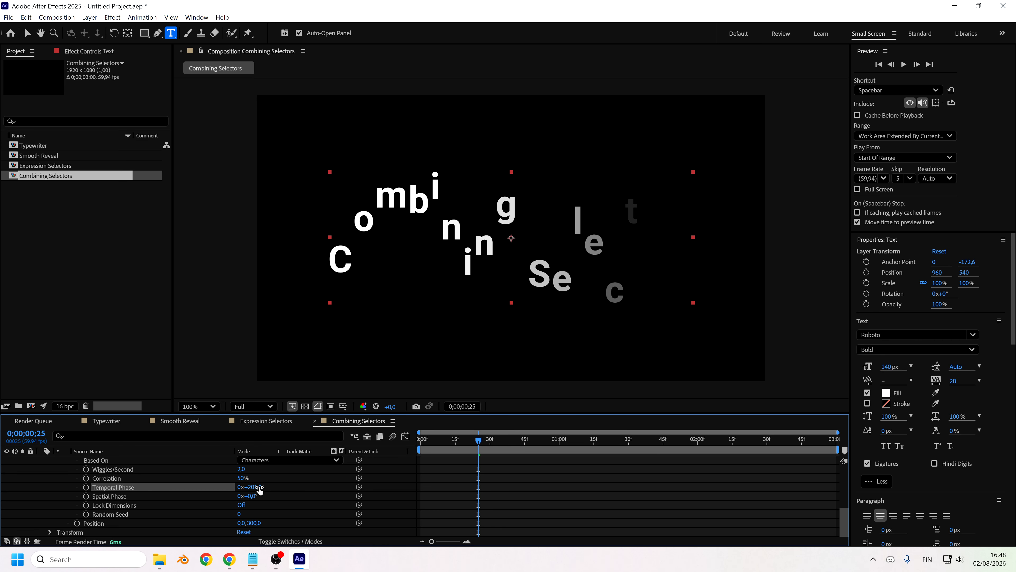
{"action": "type", "text": "0"}
{"action": "key", "text": "Return"}
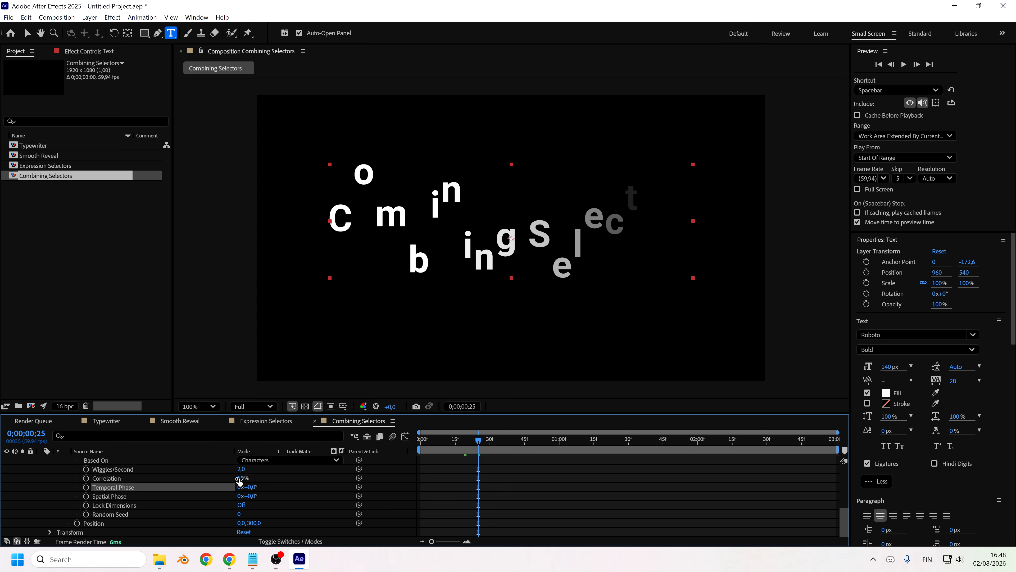
Step: Compare the Wiggly Selector's Correlation at 98% and at 0%, leaving it at 0% and scrubbing to 0;00;00;33
{"action": "left_click_drag", "start_coordinate": [239, 482], "coordinate": [272, 479]}
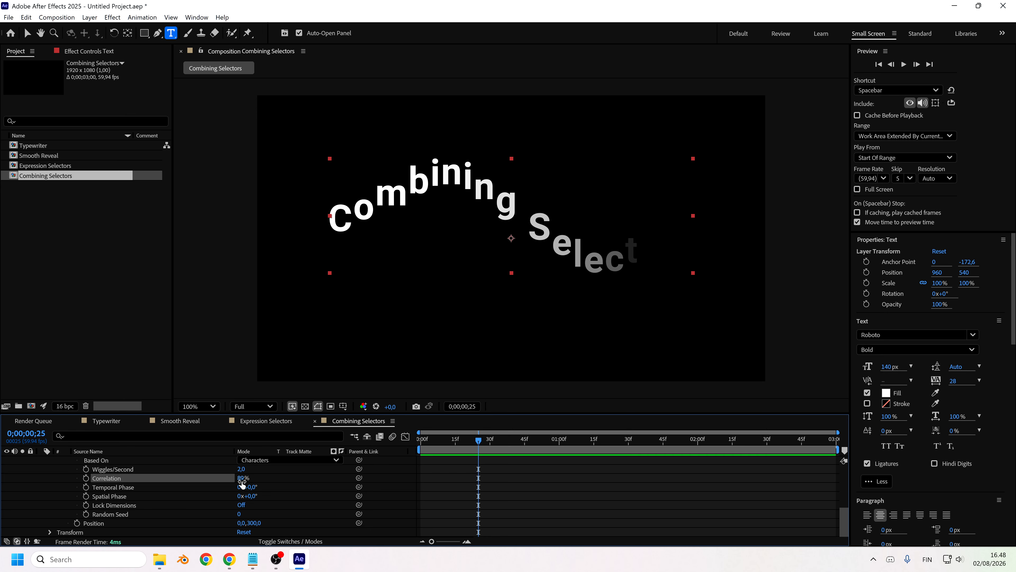
{"action": "left_click_drag", "start_coordinate": [241, 477], "coordinate": [247, 478]}
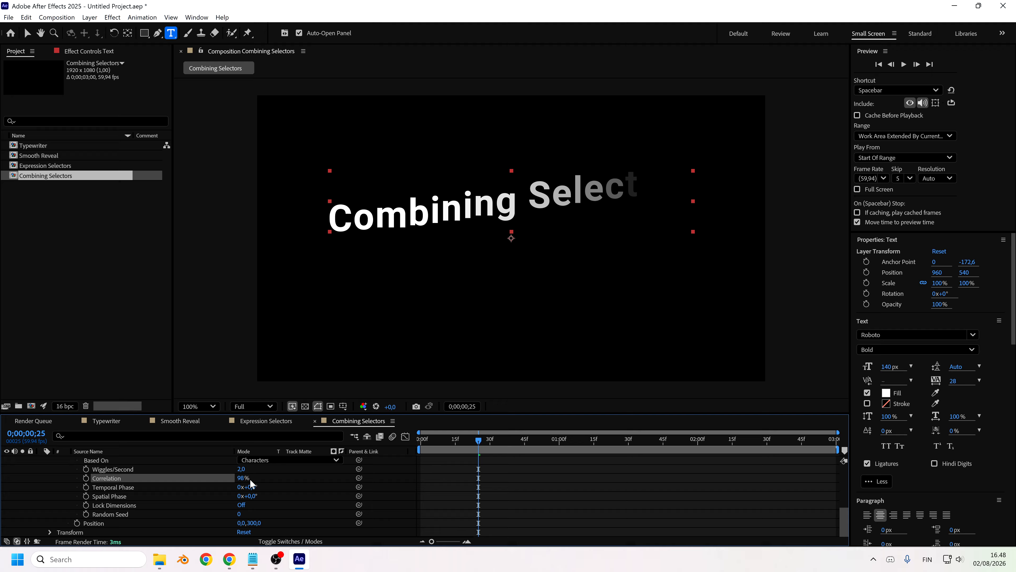
{"action": "left_click_drag", "start_coordinate": [530, 442], "coordinate": [474, 447]}
{"action": "mouse_move", "coordinate": [242, 479]}
{"action": "left_mouse_down"}
{"action": "mouse_move", "coordinate": [178, 480]}
{"action": "mouse_move", "coordinate": [231, 478]}
{"action": "left_mouse_up"}
{"action": "left_click_drag", "start_coordinate": [466, 445], "coordinate": [496, 446]}
Step: Try a higher Wiggles/Second on the Wiggly Selector, and set it to 0
{"action": "left_click", "coordinate": [226, 468]}
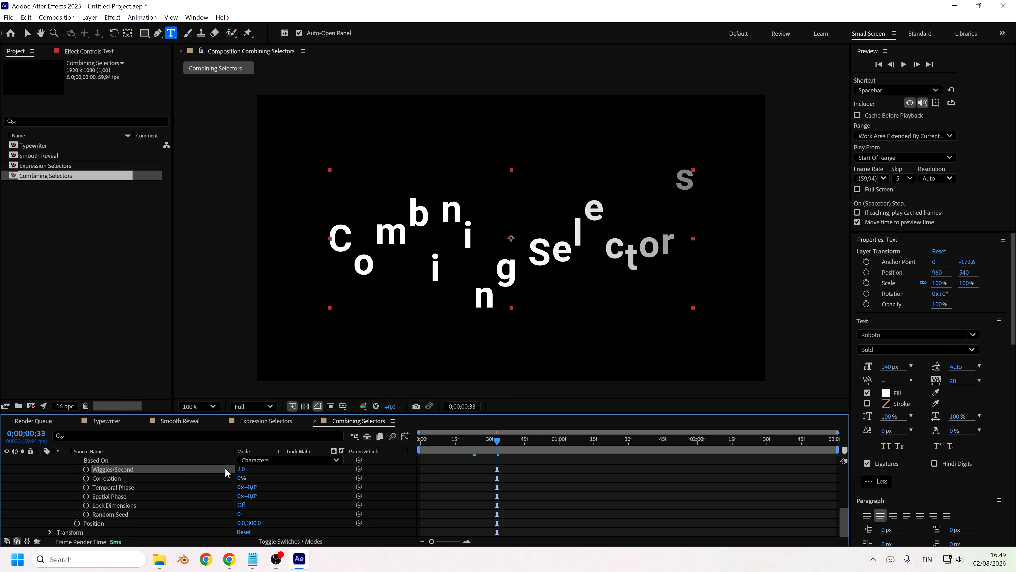
{"action": "left_click_drag", "start_coordinate": [240, 470], "coordinate": [319, 517]}
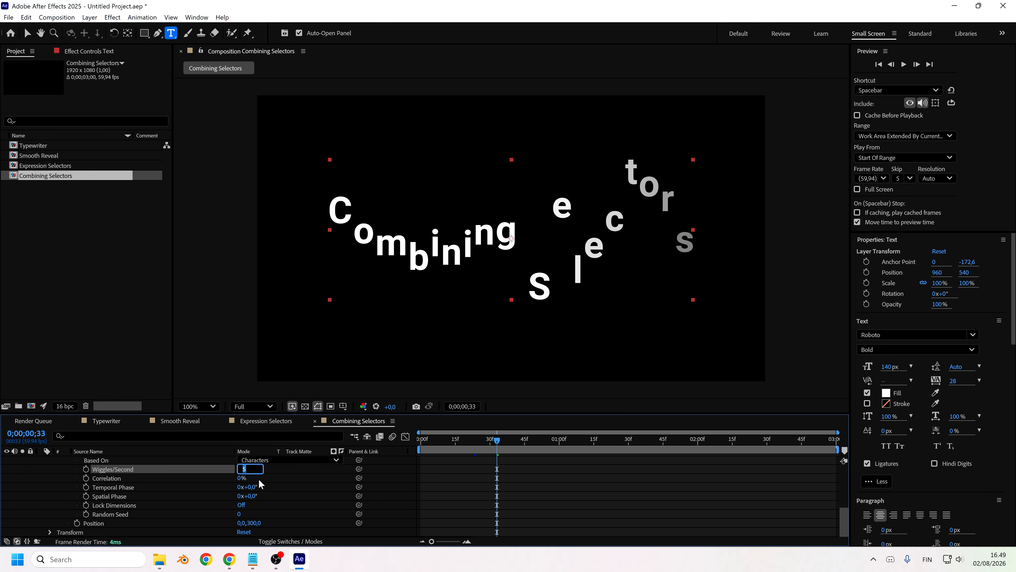
{"action": "type", "text": "0"}
{"action": "key", "text": "Return"}
Step: Try the Wiggly Selector's Max Amount at 0%, and restore it to 100%
{"action": "scroll", "coordinate": [277, 488], "scroll_direction": "up", "scroll_amount": 2}
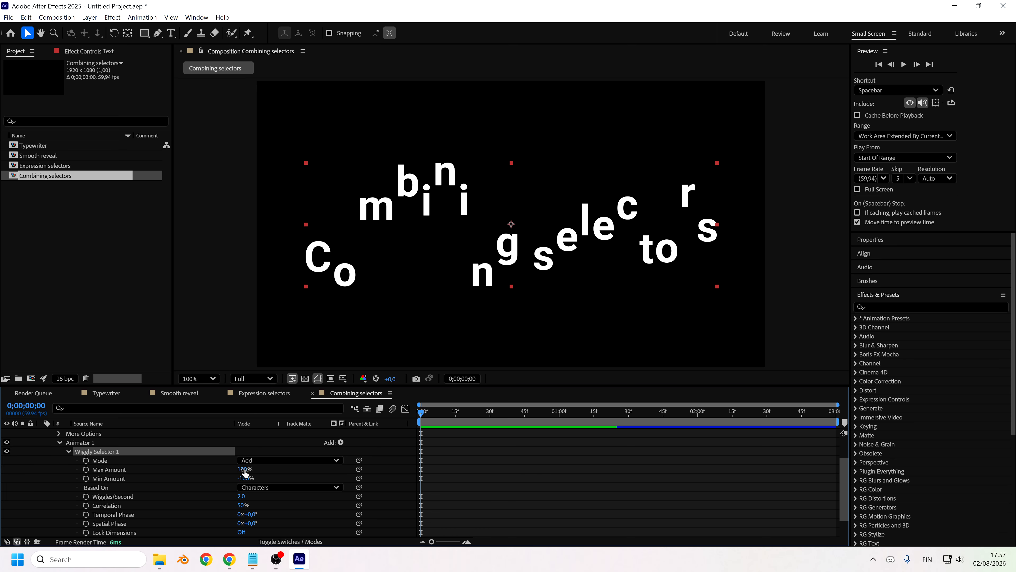
{"action": "left_click", "coordinate": [246, 469]}
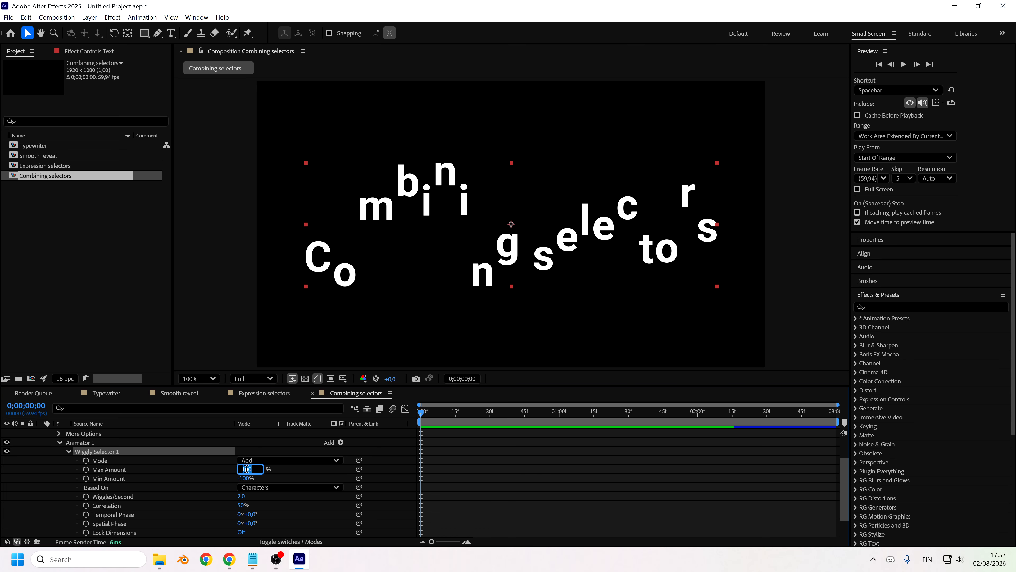
{"action": "type", "text": "0"}
{"action": "key", "text": "Return"}
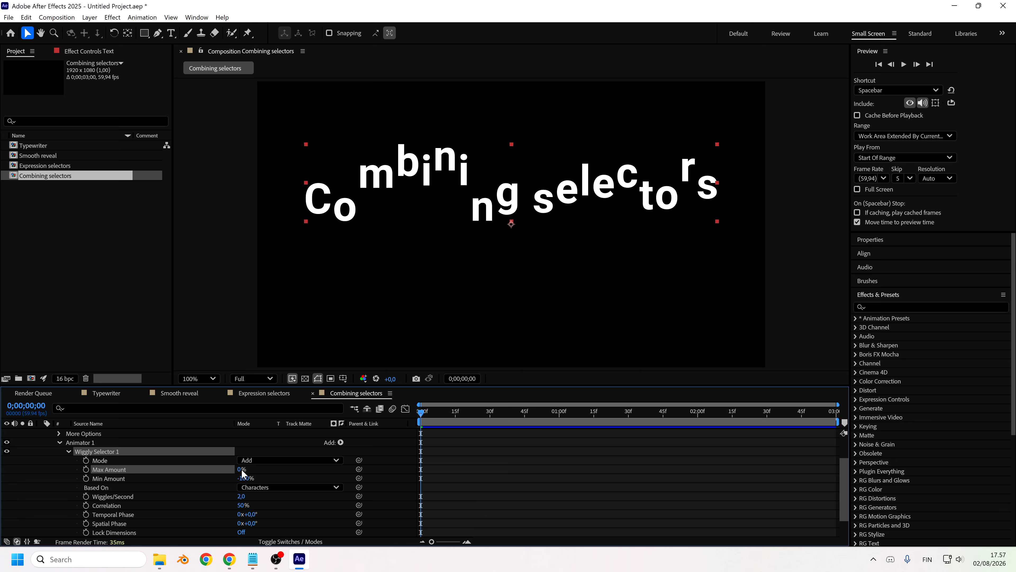
{"action": "scroll", "coordinate": [262, 469], "scroll_direction": "down", "scroll_amount": 1}
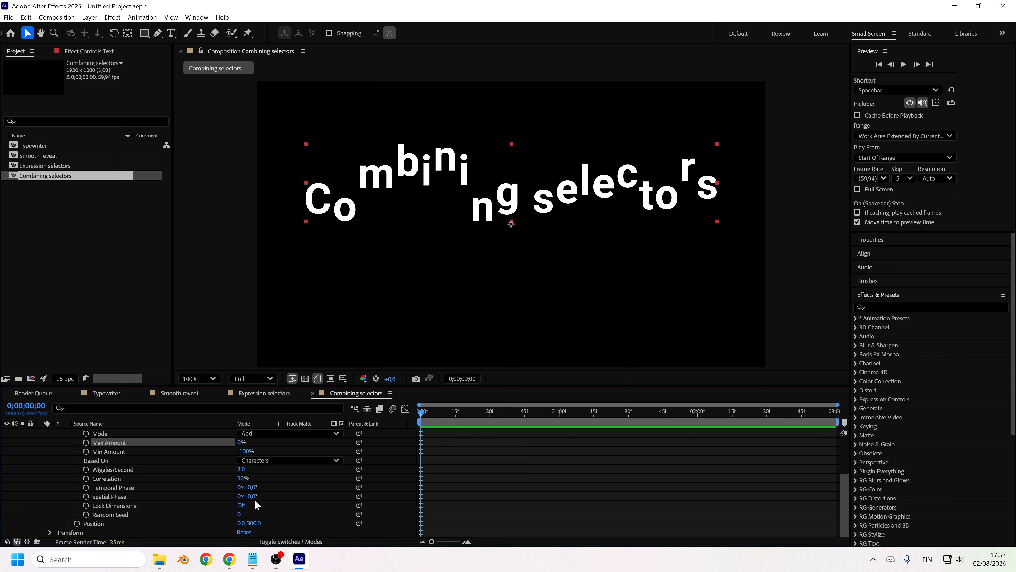
{"action": "left_click", "coordinate": [241, 442]}
{"action": "type", "text": "100"}
{"action": "key", "text": "Return"}
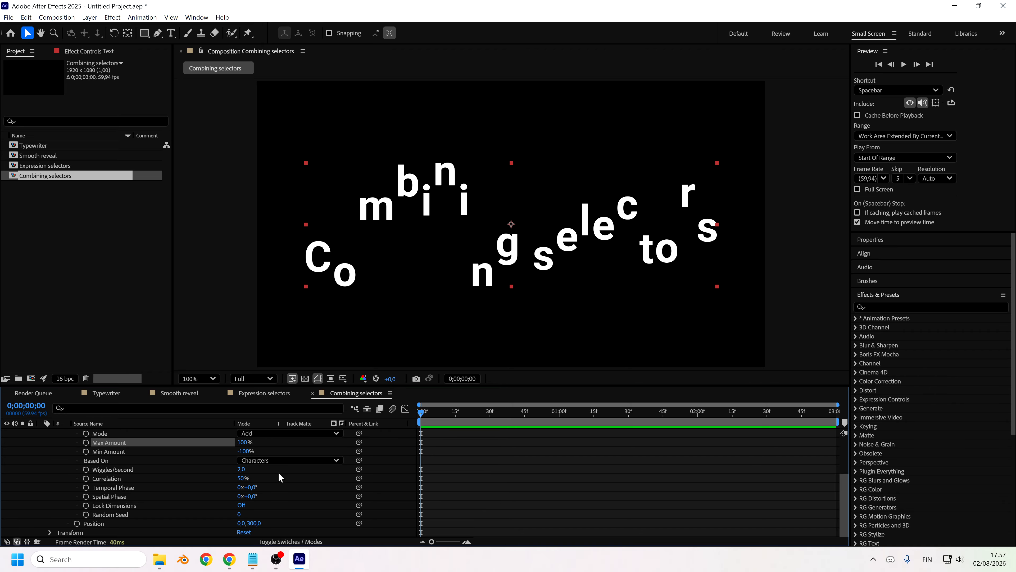
Step: Try the Wiggly Selector's Min Amount at 0%, and restore it to -100%
{"action": "left_click", "coordinate": [245, 450]}
{"action": "type", "text": "0"}
{"action": "key", "text": "Return"}
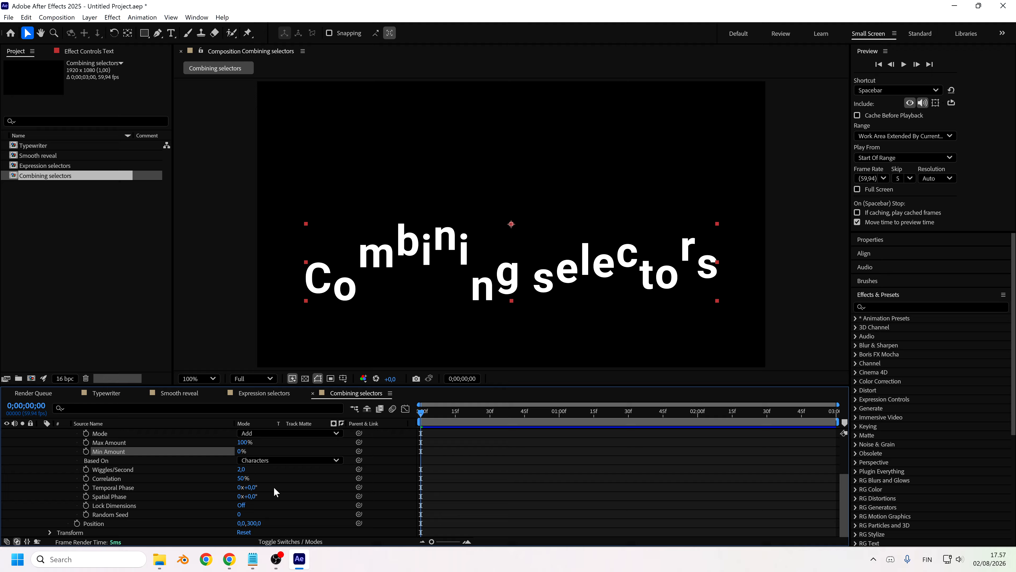
{"action": "left_click", "coordinate": [242, 451]}
{"action": "type", "text": "-100"}
{"action": "key", "text": "Return"}
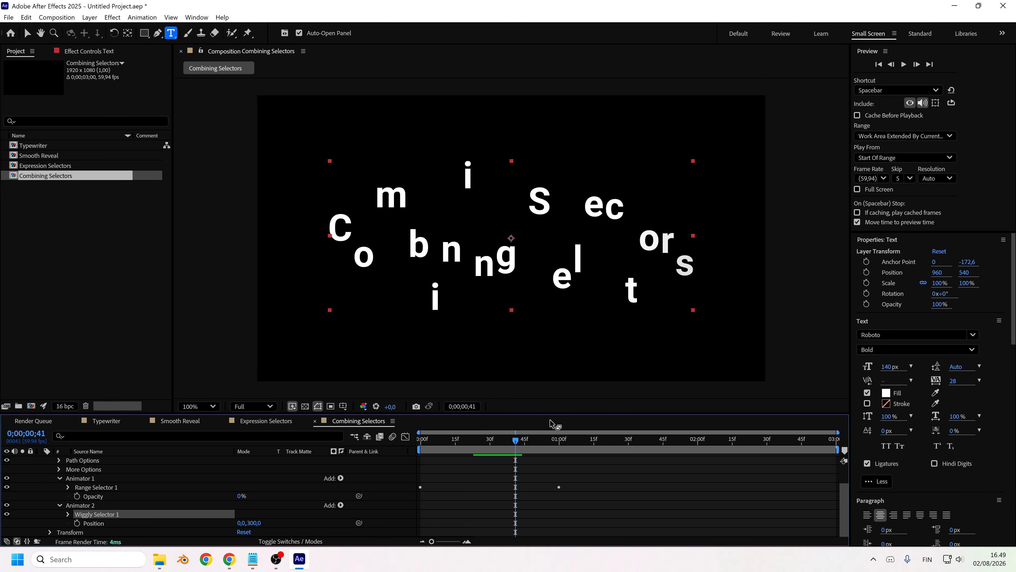
Step: Scrub back through the animation and preview it from the start of the composition
{"action": "left_click_drag", "start_coordinate": [508, 445], "coordinate": [476, 447]}
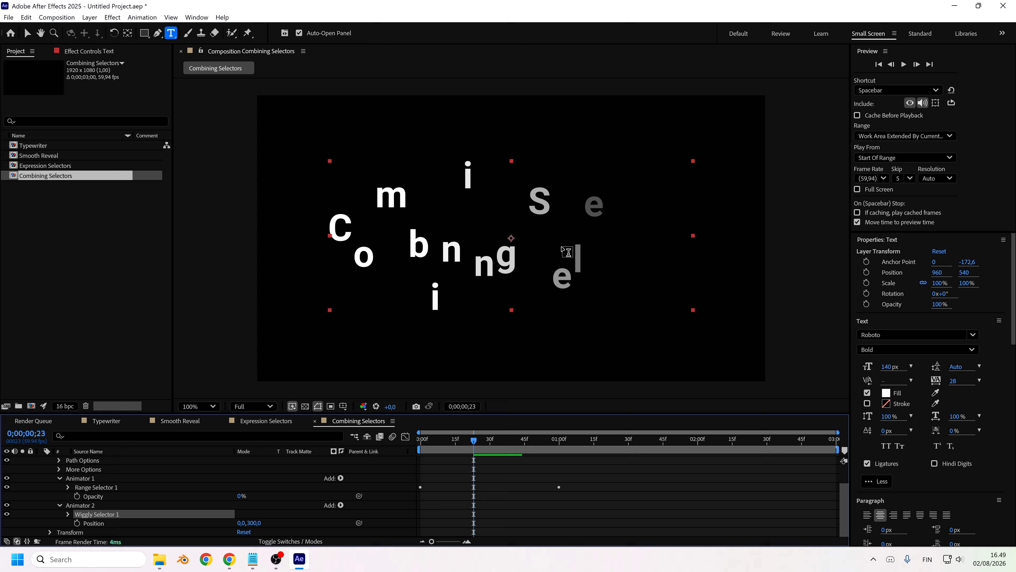
{"action": "left_click", "coordinate": [421, 445]}
{"action": "key", "text": "space"}
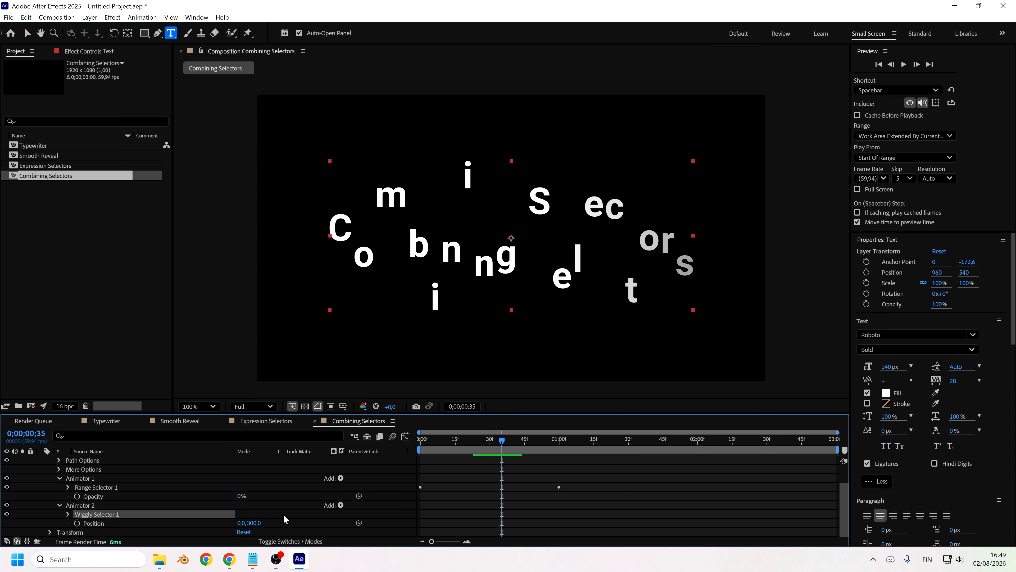
Step: Add a Range Selector to Animator 2 and set its Mode to Subtract
{"action": "left_click", "coordinate": [340, 506]}
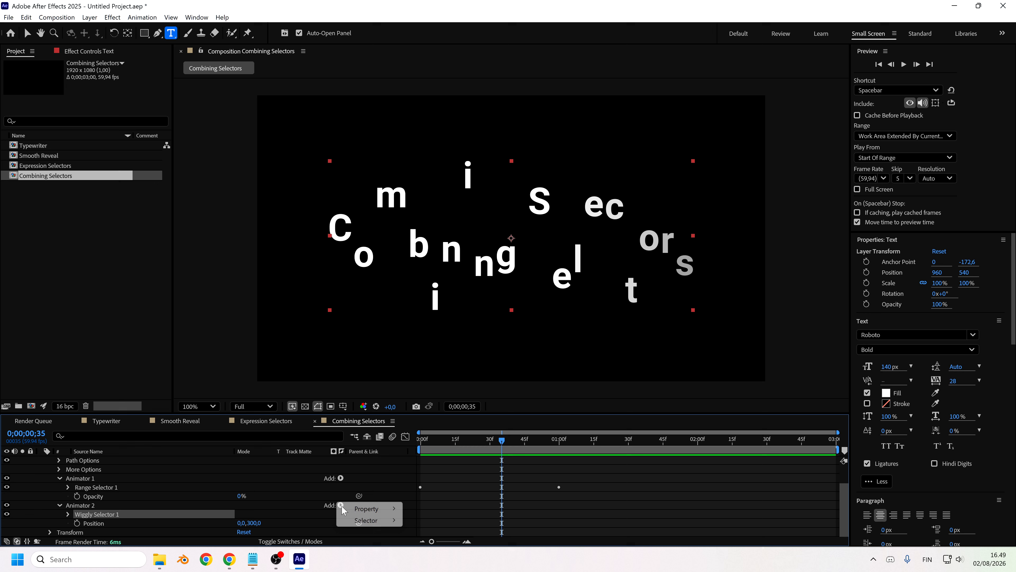
{"action": "mouse_move", "coordinate": [375, 520]}
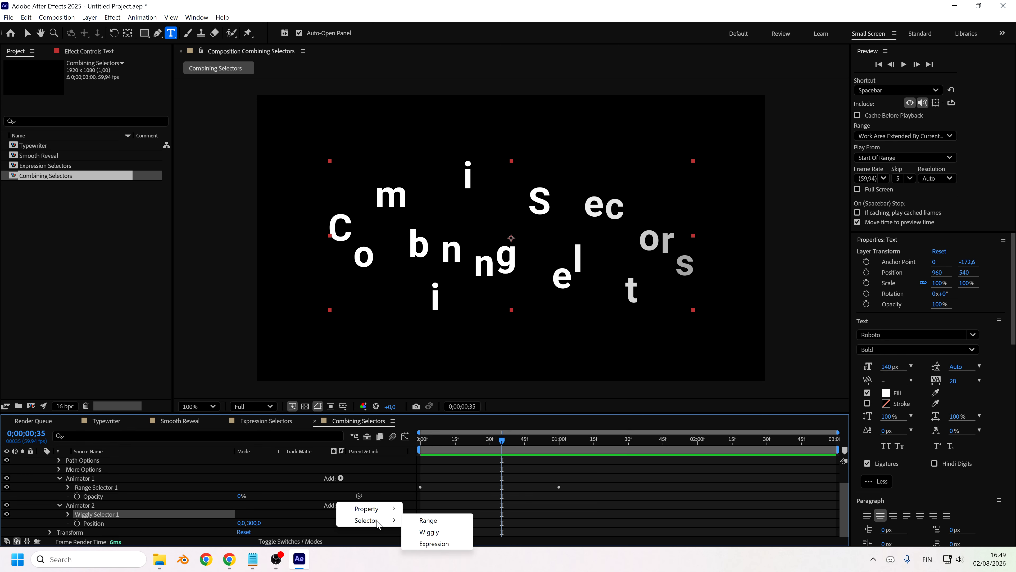
{"action": "left_click", "coordinate": [430, 521]}
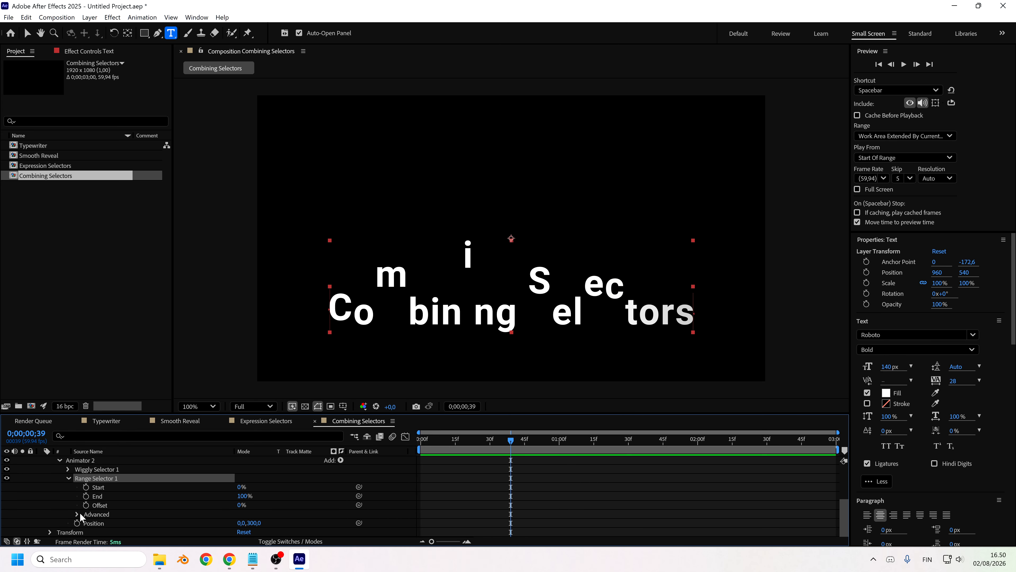
{"action": "left_click", "coordinate": [77, 514]}
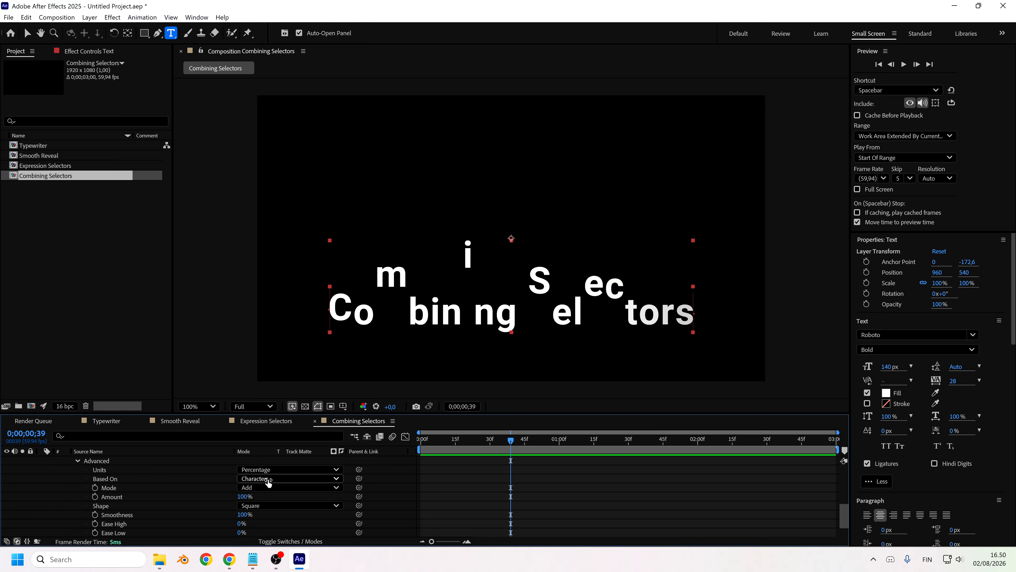
{"action": "scroll", "coordinate": [172, 494], "scroll_direction": "up", "scroll_amount": 3}
{"action": "scroll", "coordinate": [192, 503], "scroll_direction": "down", "scroll_amount": 1}
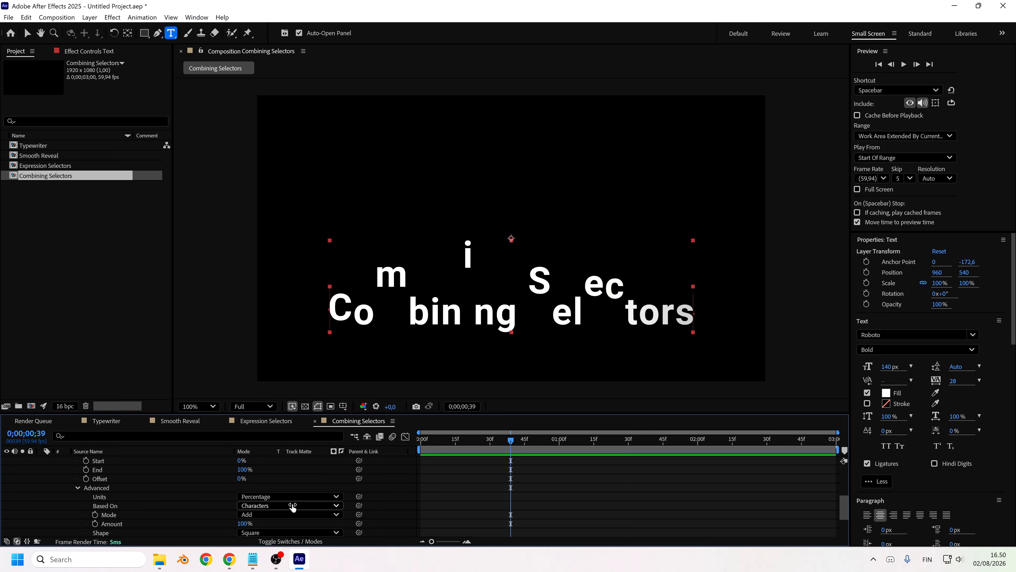
{"action": "left_click", "coordinate": [268, 515]}
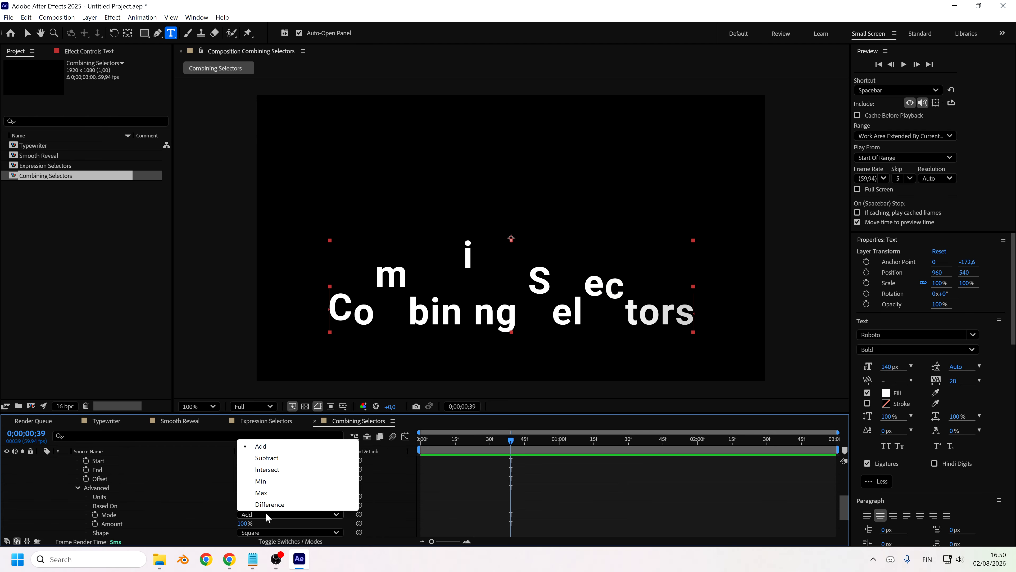
{"action": "left_click", "coordinate": [277, 457]}
Step: Test the new Range Selector's Offset at 0;00;00;14, and set its Shape to Ramp Up
{"action": "mouse_move", "coordinate": [458, 444]}
{"action": "left_mouse_down"}
{"action": "mouse_move", "coordinate": [419, 445]}
{"action": "mouse_move", "coordinate": [453, 447]}
{"action": "left_mouse_up"}
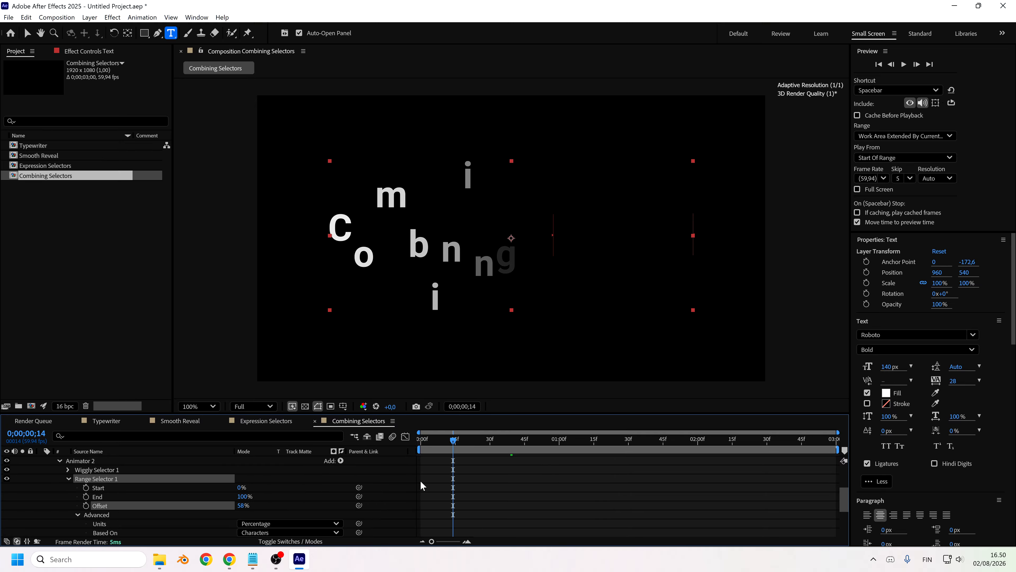
{"action": "left_click_drag", "start_coordinate": [242, 505], "coordinate": [262, 509]}
{"action": "scroll", "coordinate": [262, 509], "scroll_direction": "down", "scroll_amount": 3}
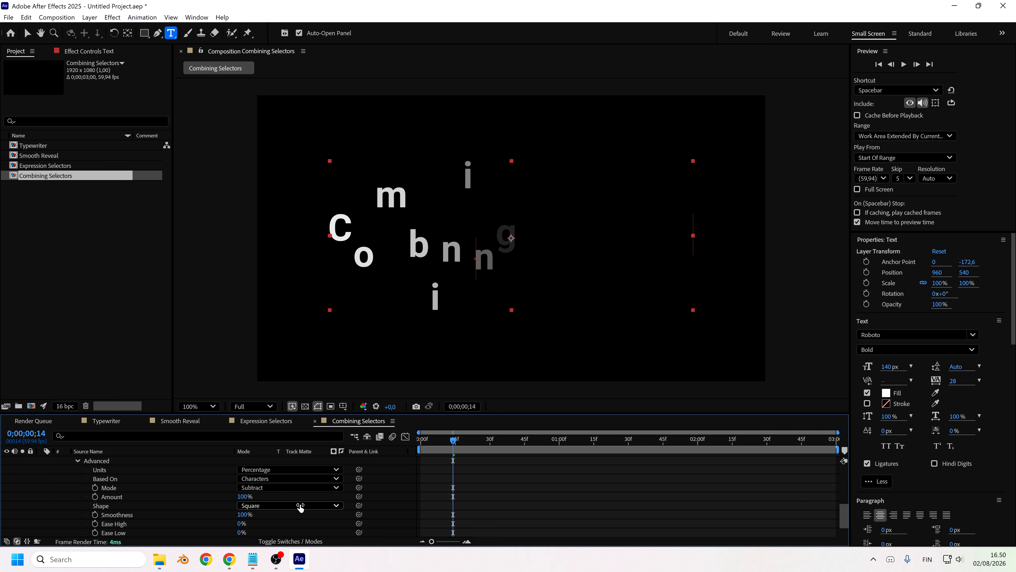
{"action": "left_click", "coordinate": [276, 505]}
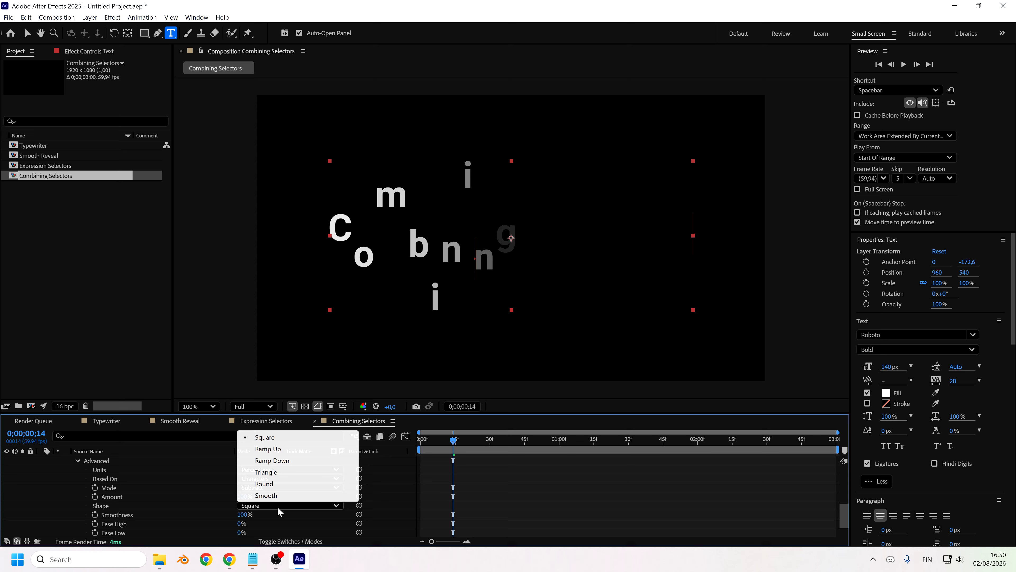
{"action": "left_click", "coordinate": [287, 450]}
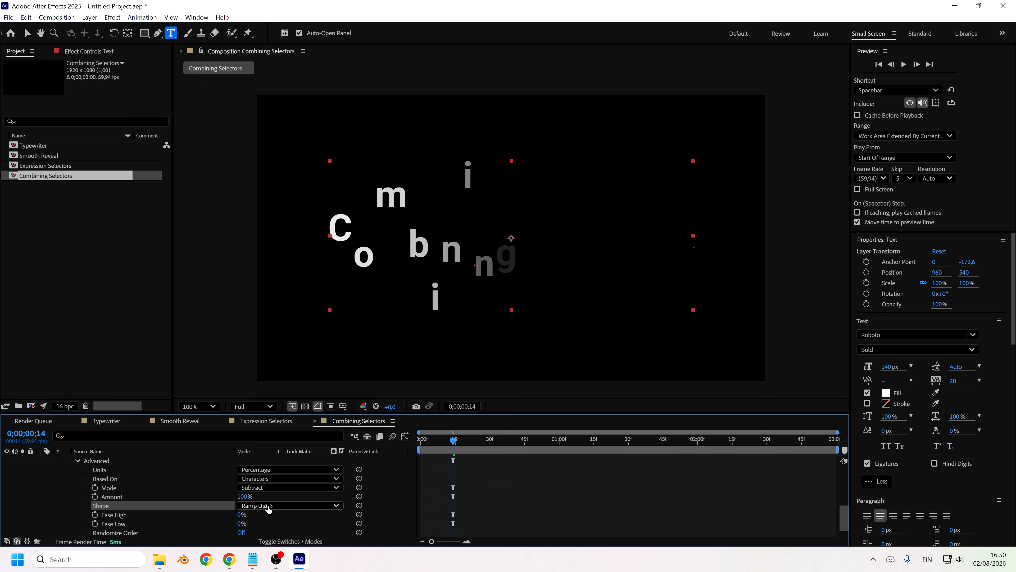
{"action": "scroll", "coordinate": [274, 499], "scroll_direction": "up", "scroll_amount": 1}
{"action": "scroll", "coordinate": [236, 496], "scroll_direction": "up", "scroll_amount": 1}
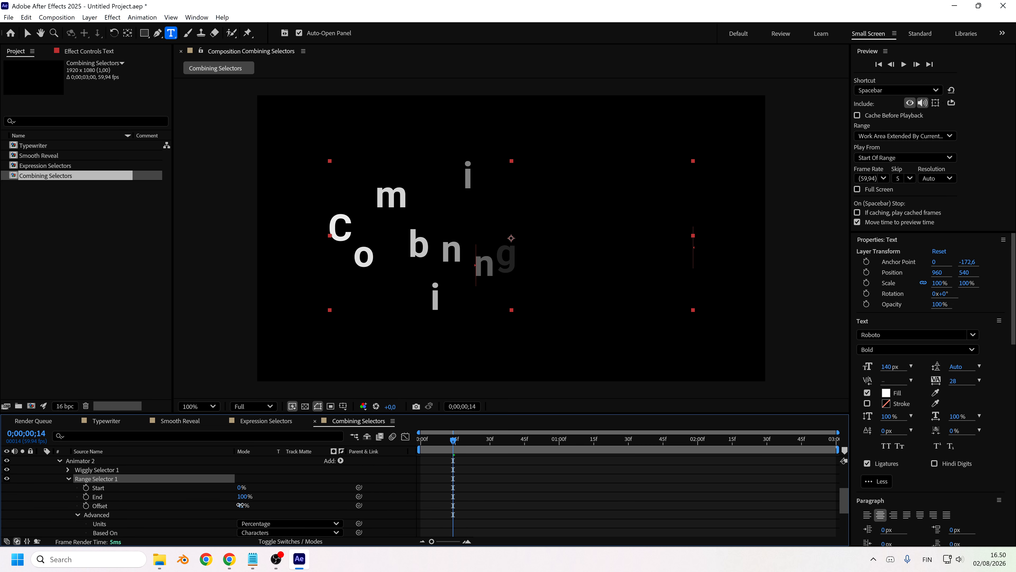
Step: Keyframe the Range Selector's Offset from 0% at 0;00;00;00 to -97% at 0;00;01;00, and scrub to 0;00;00;28
{"action": "left_click_drag", "start_coordinate": [242, 505], "coordinate": [182, 511]}
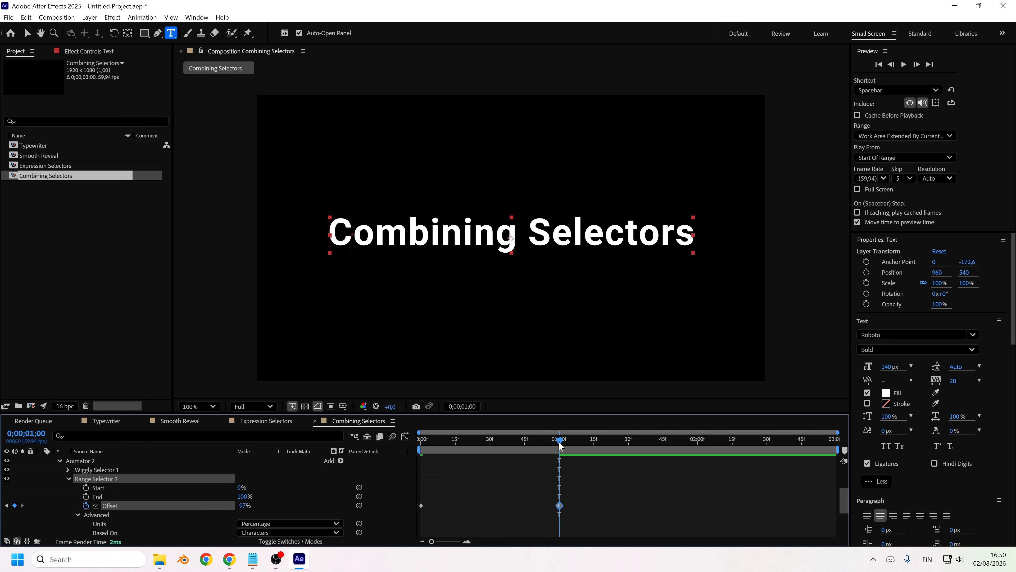
{"action": "left_click_drag", "start_coordinate": [560, 445], "coordinate": [406, 465]}
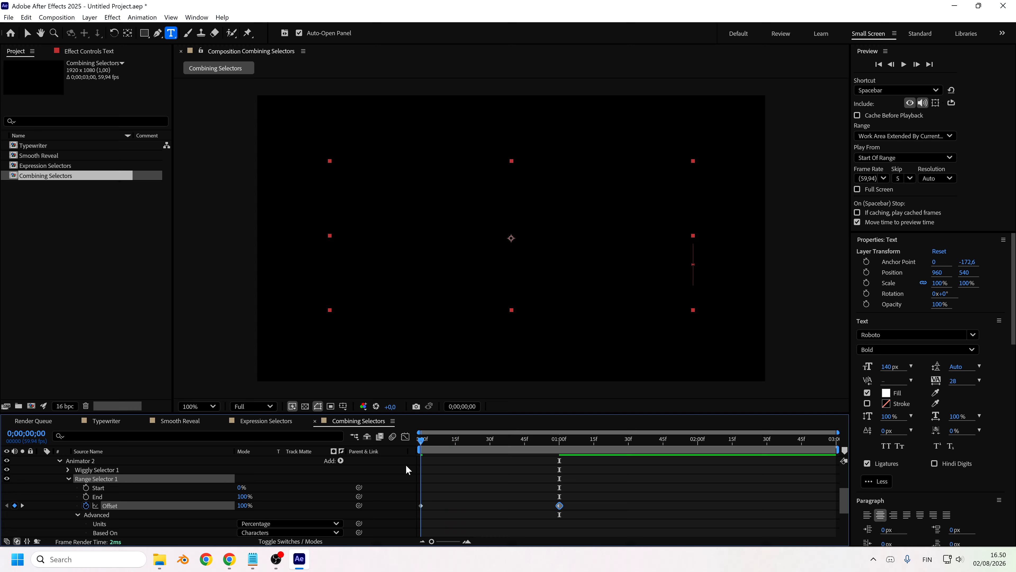
{"action": "left_click", "coordinate": [244, 505]}
{"action": "type", "text": "0"}
{"action": "key", "text": "Return"}
{"action": "left_click_drag", "start_coordinate": [423, 443], "coordinate": [481, 463]}
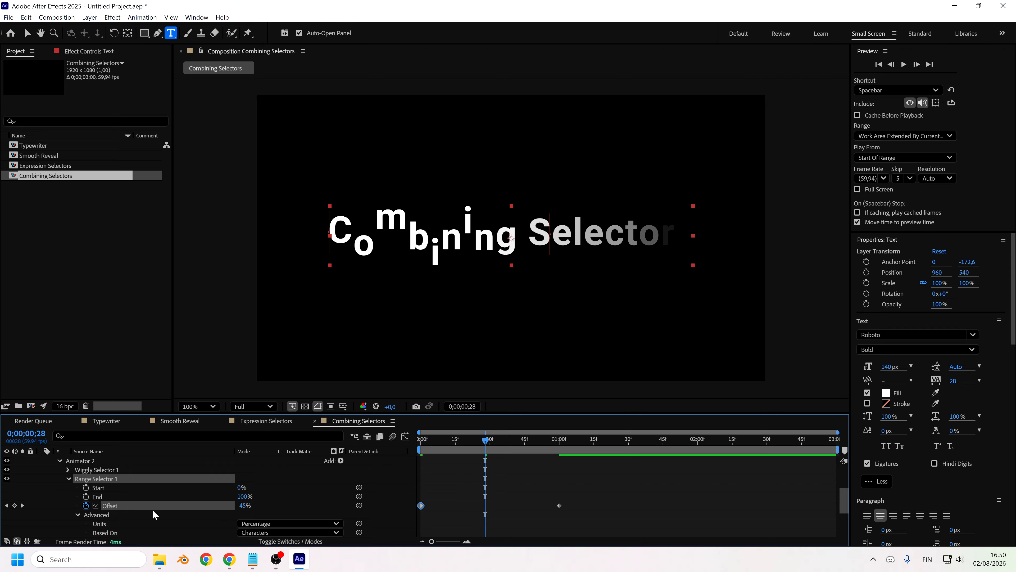
Step: Try the Range Selector's Ease Low at 70% and 10%, and restore it to 0%
{"action": "scroll", "coordinate": [197, 498], "scroll_direction": "down", "scroll_amount": 3}
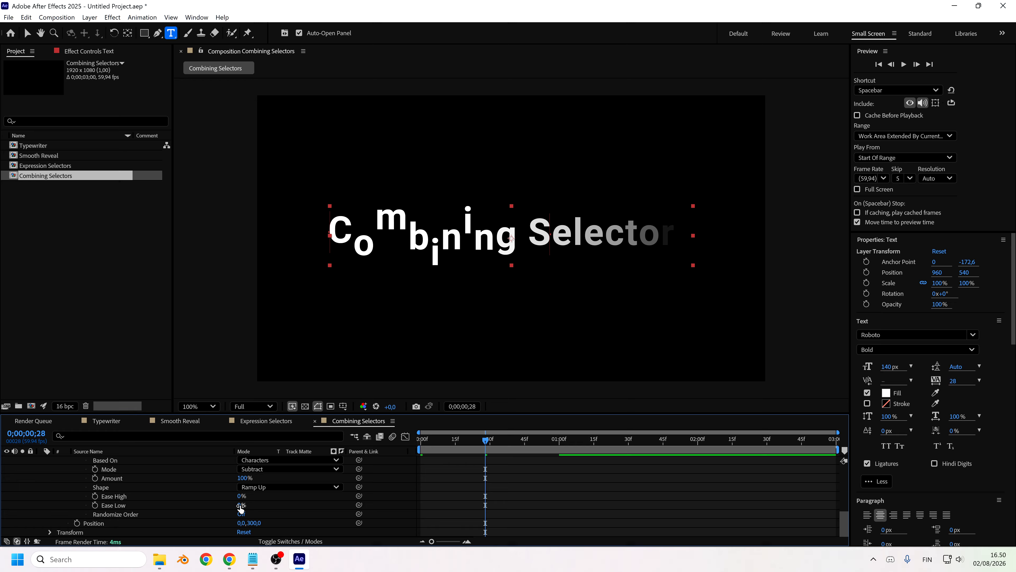
{"action": "left_click_drag", "start_coordinate": [241, 507], "coordinate": [431, 511]}
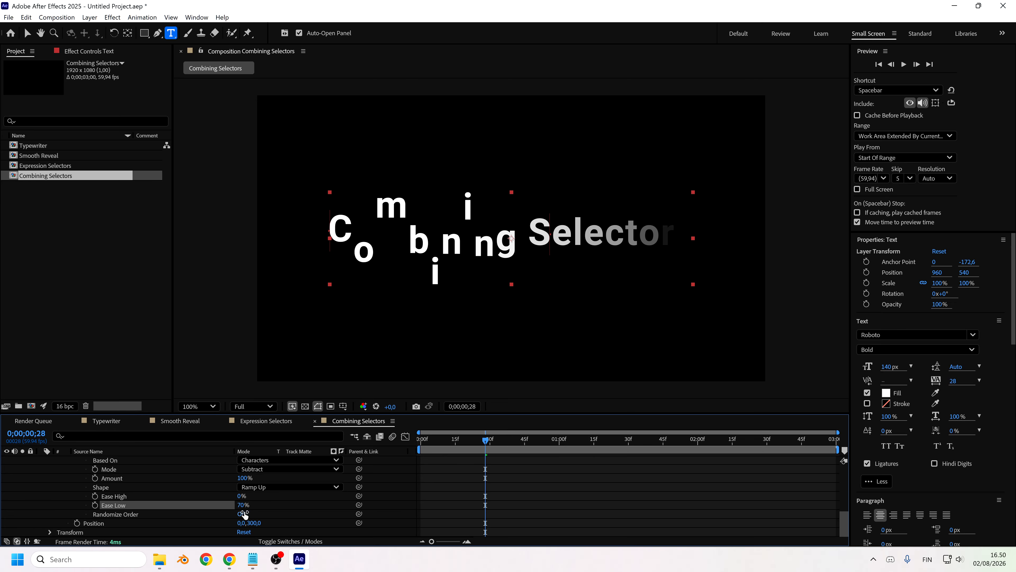
{"action": "left_click", "coordinate": [241, 508]}
{"action": "type", "text": "10"}
{"action": "key", "text": "Return"}
{"action": "left_click", "coordinate": [242, 506]}
{"action": "type", "text": "0"}
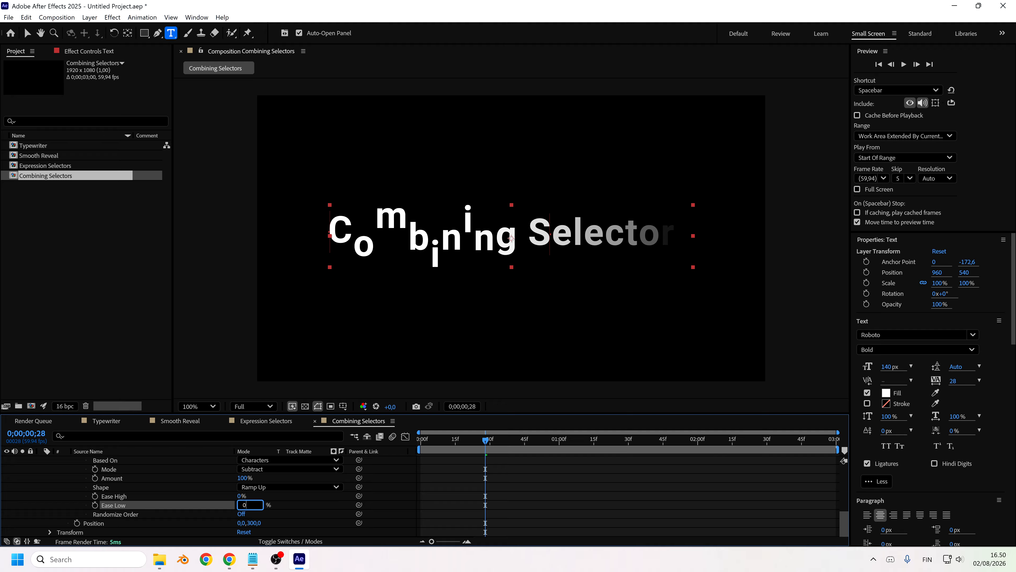
{"action": "key", "text": "Return"}
Step: Set the Range Selector's Ease High to 100% and scrub to 0;00;00;27
{"action": "left_click", "coordinate": [241, 496]}
{"action": "type", "text": "100"}
{"action": "key", "text": "Return"}
{"action": "left_click_drag", "start_coordinate": [485, 441], "coordinate": [482, 464]}
Step: Change the Range Selector's Shape to Ramp Down and scrub through the reveal
{"action": "scroll", "coordinate": [275, 500], "scroll_direction": "up", "scroll_amount": 2}
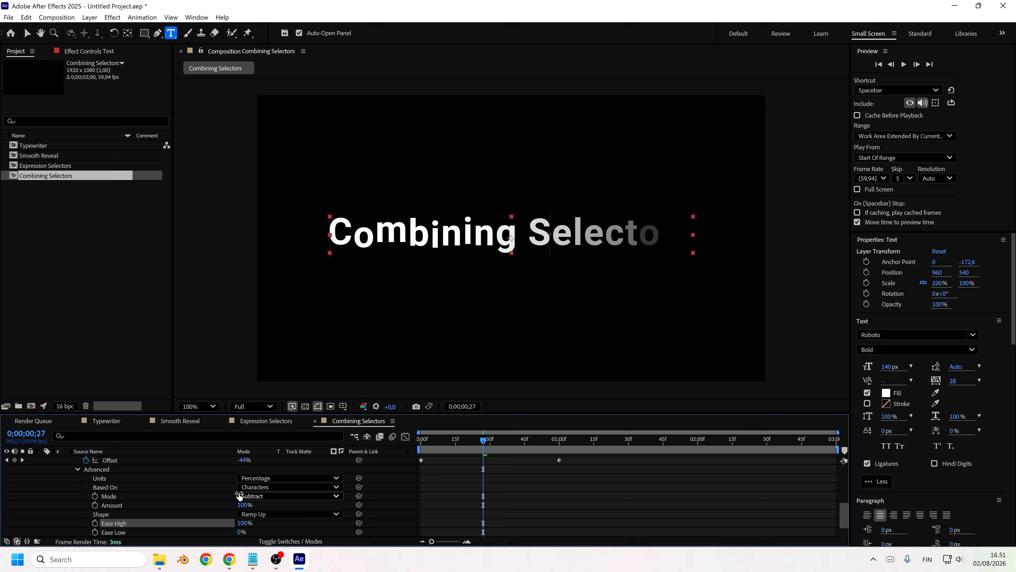
{"action": "scroll", "coordinate": [275, 500], "scroll_direction": "down", "scroll_amount": 2}
{"action": "left_click", "coordinate": [265, 515]}
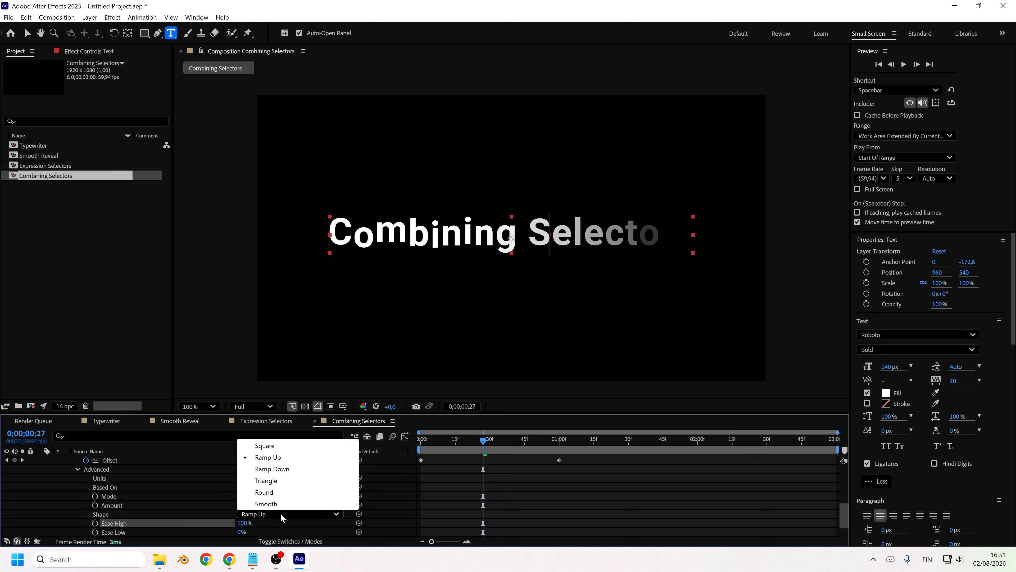
{"action": "left_click", "coordinate": [272, 469]}
{"action": "left_click_drag", "start_coordinate": [483, 463], "coordinate": [520, 464]}
Step: Swap the two Offset keyframes in time, placing the 0% keyframe at 0;00;01;00
{"action": "scroll", "coordinate": [482, 492], "scroll_direction": "up", "scroll_amount": 2}
{"action": "left_click_drag", "start_coordinate": [420, 513], "coordinate": [591, 514]}
{"action": "left_click_drag", "start_coordinate": [560, 514], "coordinate": [419, 517]}
{"action": "left_click", "coordinate": [422, 519]}
{"action": "left_click_drag", "start_coordinate": [591, 514], "coordinate": [560, 514]}
{"action": "left_click", "coordinate": [559, 444]}
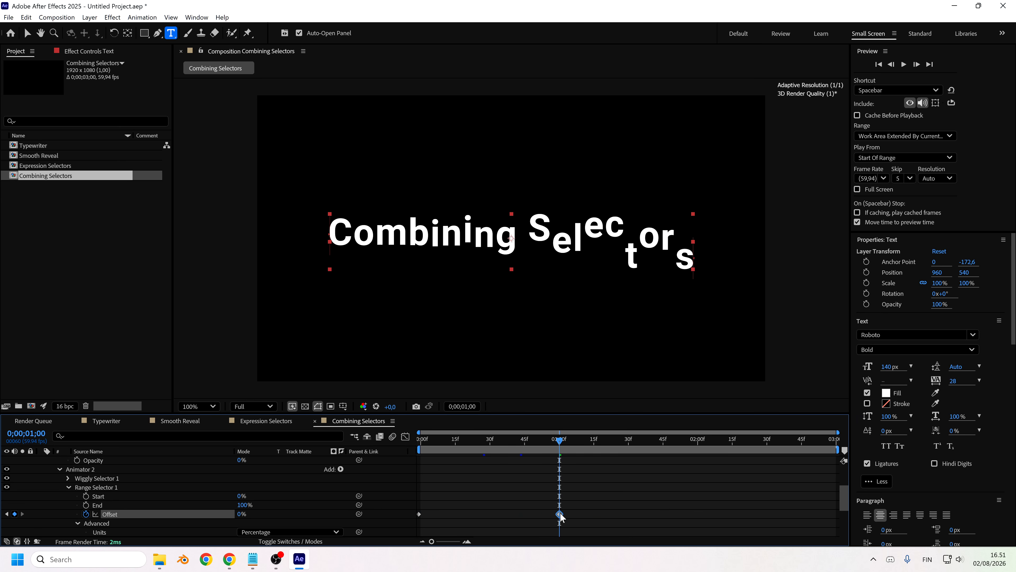
Step: Preview the animation from the start and try a higher Ease Low on the Range Selector
{"action": "left_click_drag", "start_coordinate": [560, 441], "coordinate": [423, 467]}
{"action": "key", "text": "space"}
{"action": "scroll", "coordinate": [266, 510], "scroll_direction": "down", "scroll_amount": 4}
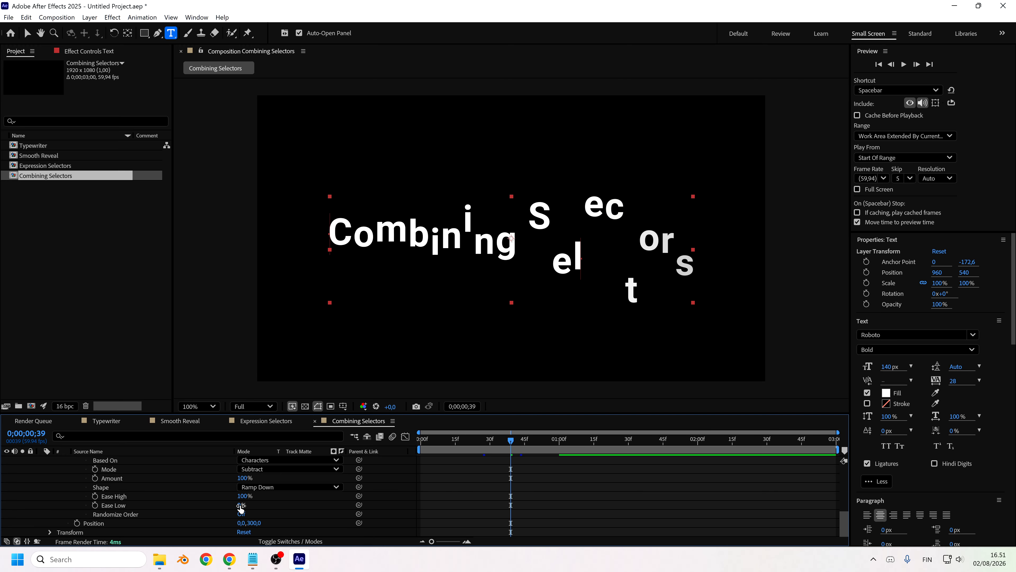
{"action": "left_click_drag", "start_coordinate": [241, 505], "coordinate": [412, 506]}
Step: Compare the text at 0;00;00;22 with Animator 2's Range Selector disabled and enabled, and scrub to 0;00;01;00
{"action": "mouse_move", "coordinate": [466, 448]}
{"action": "left_mouse_down"}
{"action": "mouse_move", "coordinate": [478, 448]}
{"action": "mouse_move", "coordinate": [433, 446]}
{"action": "mouse_move", "coordinate": [470, 451]}
{"action": "left_mouse_up"}
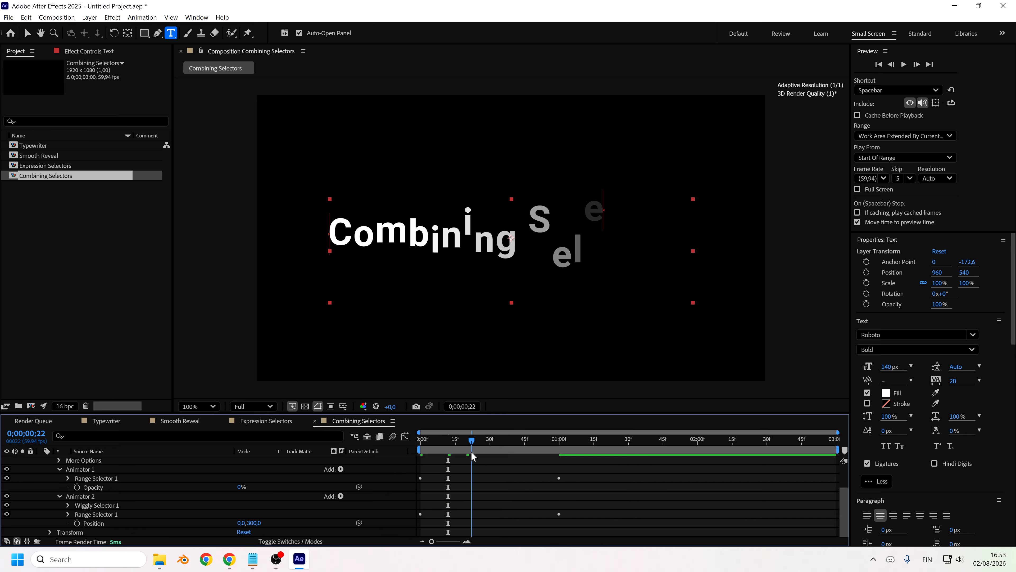
{"action": "left_click", "coordinate": [7, 514]}
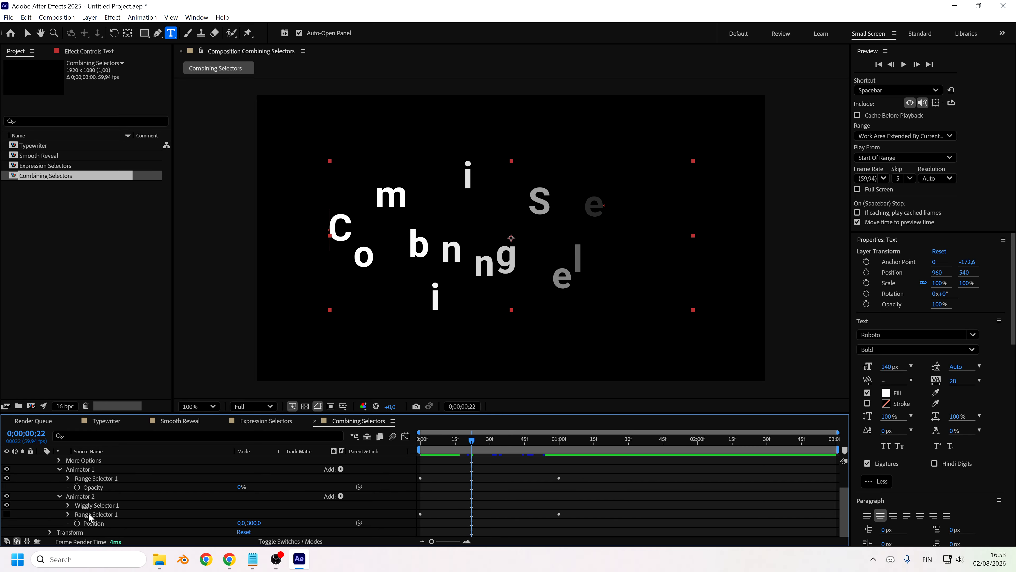
{"action": "left_click", "coordinate": [90, 515]}
{"action": "left_click", "coordinate": [6, 514]}
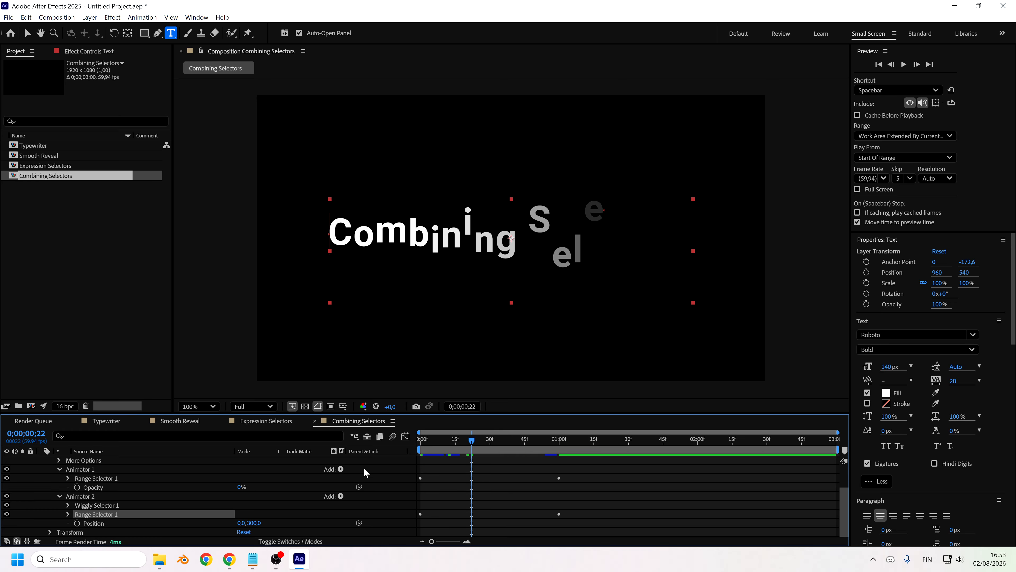
{"action": "left_click_drag", "start_coordinate": [472, 440], "coordinate": [558, 458]}
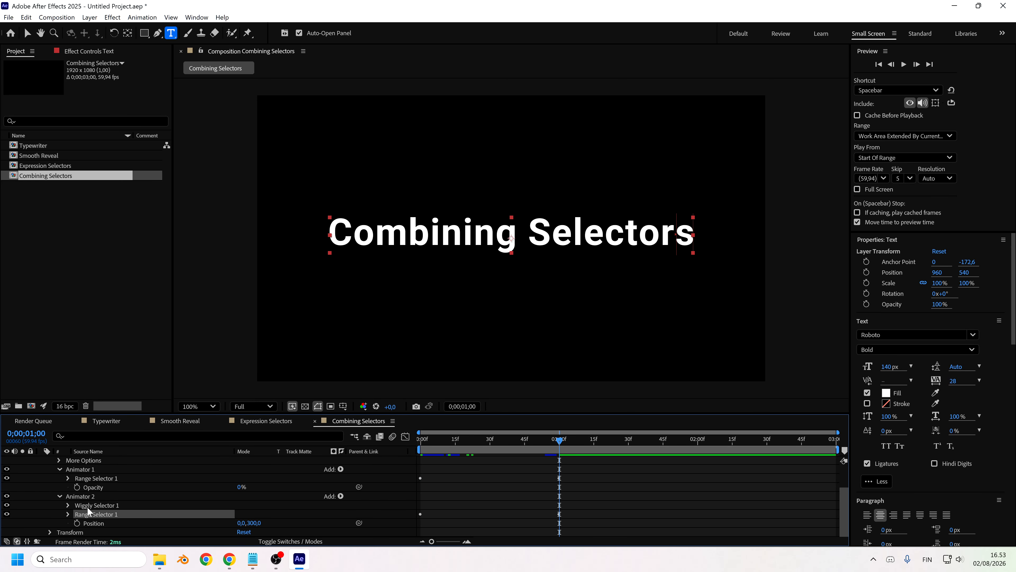
Step: Review the Advanced settings of Animator 2's Range Selector, and collapse the selector
{"action": "left_click", "coordinate": [66, 515]}
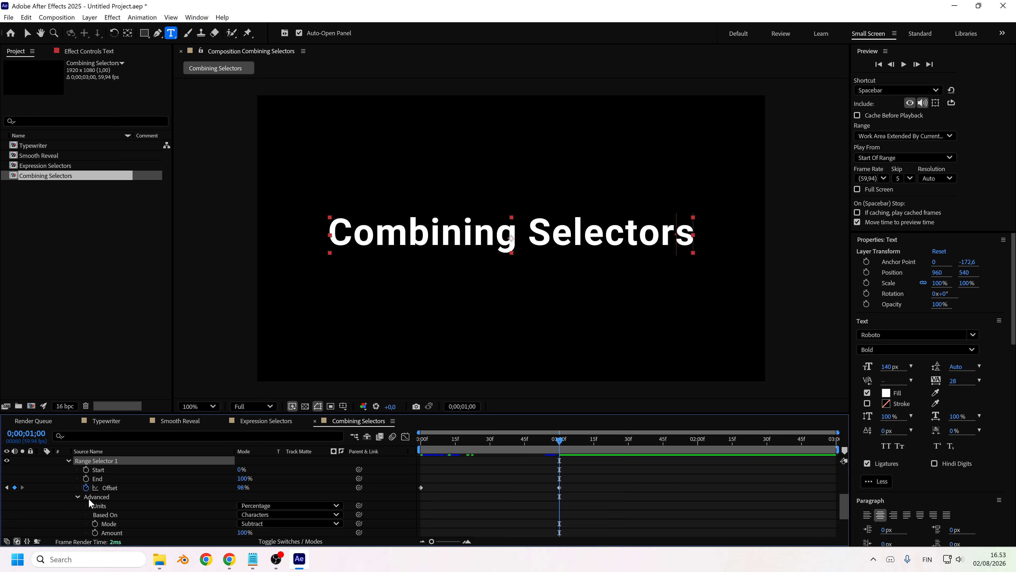
{"action": "scroll", "coordinate": [200, 493], "scroll_direction": "down", "scroll_amount": 3}
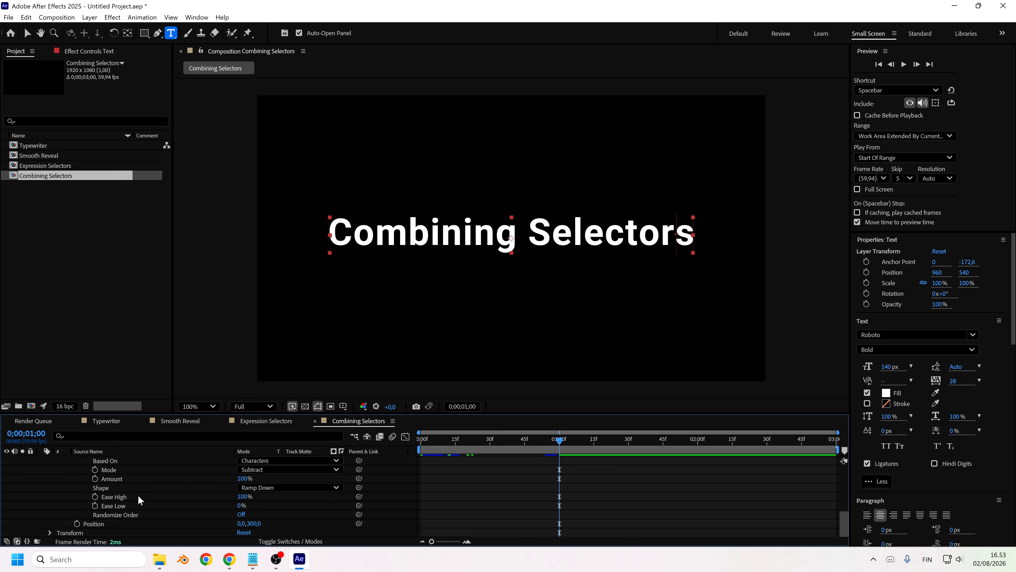
{"action": "scroll", "coordinate": [136, 507], "scroll_direction": "up", "scroll_amount": 1}
{"action": "left_click", "coordinate": [77, 469]}
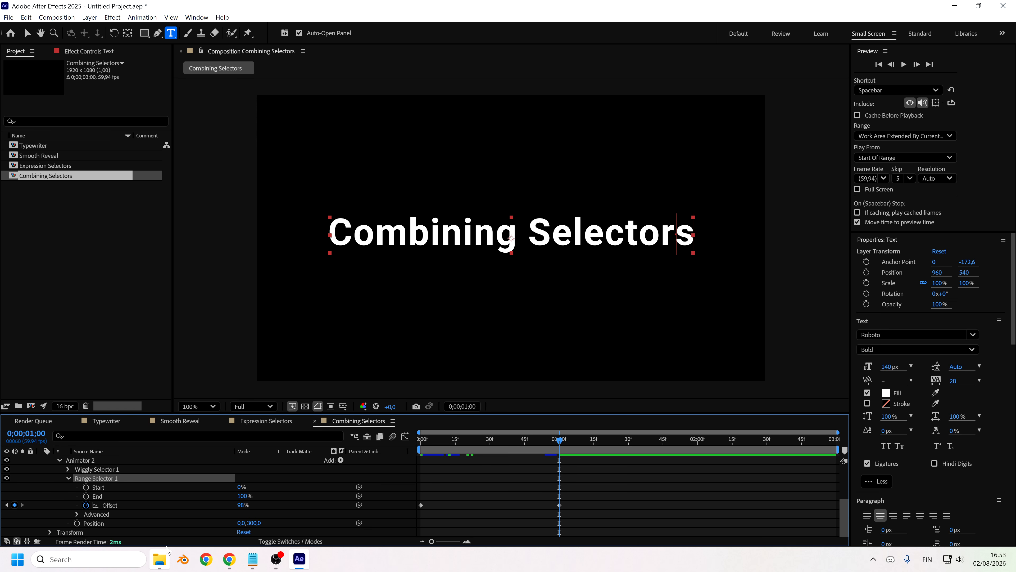
{"action": "left_click", "coordinate": [68, 477]}
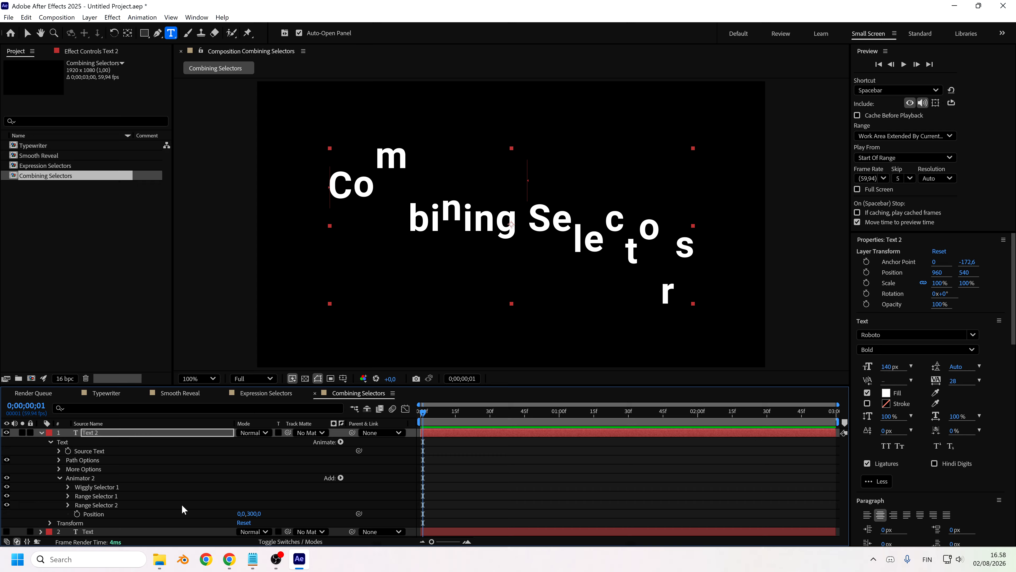
Step: Examine the Advanced settings of Range Selector 1 on the Text 2 layer, scrubbing to 0;00;00;17
{"action": "mouse_move", "coordinate": [439, 419]}
{"action": "left_mouse_down"}
{"action": "mouse_move", "coordinate": [628, 438]}
{"action": "mouse_move", "coordinate": [442, 438]}
{"action": "left_mouse_up"}
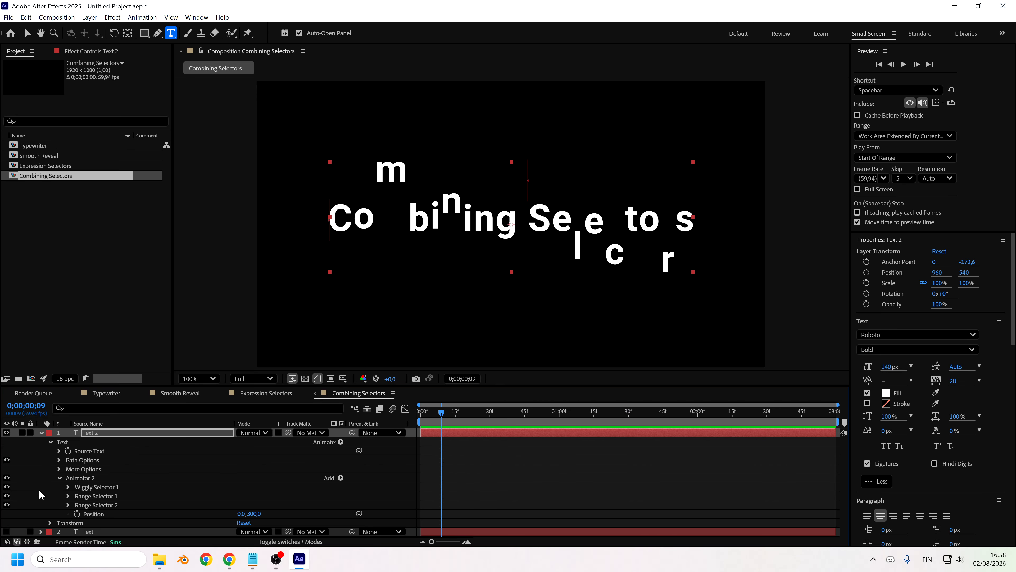
{"action": "left_click", "coordinate": [68, 496]}
{"action": "scroll", "coordinate": [176, 477], "scroll_direction": "down", "scroll_amount": 3}
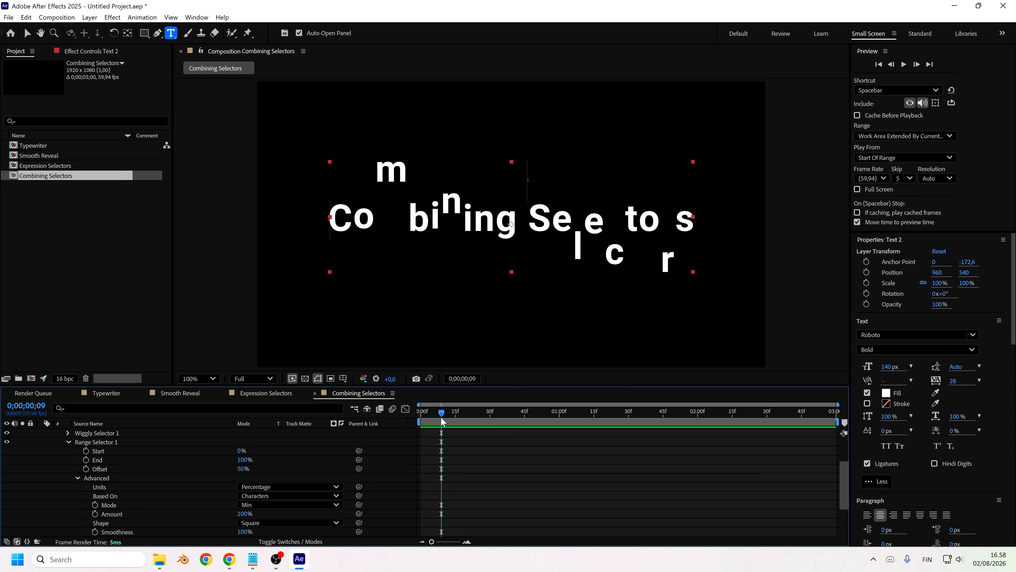
{"action": "mouse_move", "coordinate": [442, 420]}
{"action": "left_mouse_down"}
{"action": "mouse_move", "coordinate": [531, 420]}
{"action": "mouse_move", "coordinate": [460, 420]}
{"action": "left_mouse_up"}
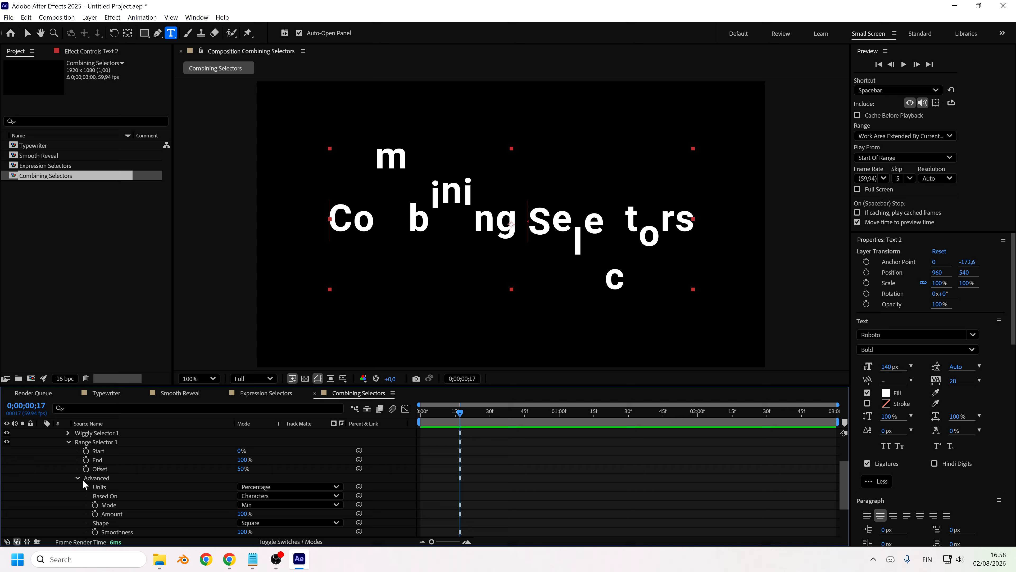
{"action": "scroll", "coordinate": [139, 485], "scroll_direction": "down", "scroll_amount": 1}
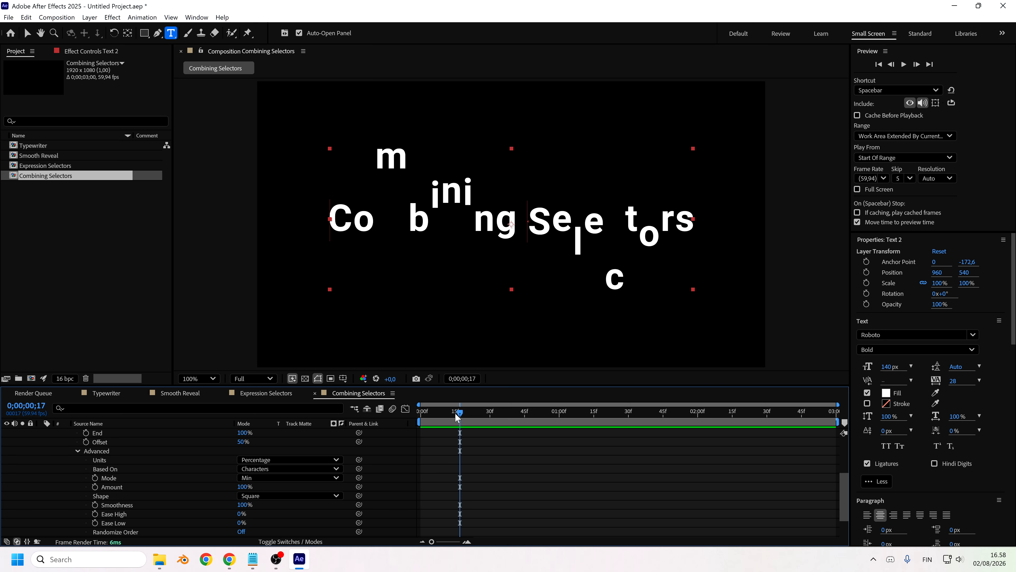
Step: Compare the Text 2 layer with Wiggly Selector 1 disabled and enabled, and scrub to 0;00;00;47
{"action": "mouse_move", "coordinate": [458, 416]}
{"action": "left_mouse_down"}
{"action": "mouse_move", "coordinate": [431, 413]}
{"action": "mouse_move", "coordinate": [463, 413]}
{"action": "left_mouse_up"}
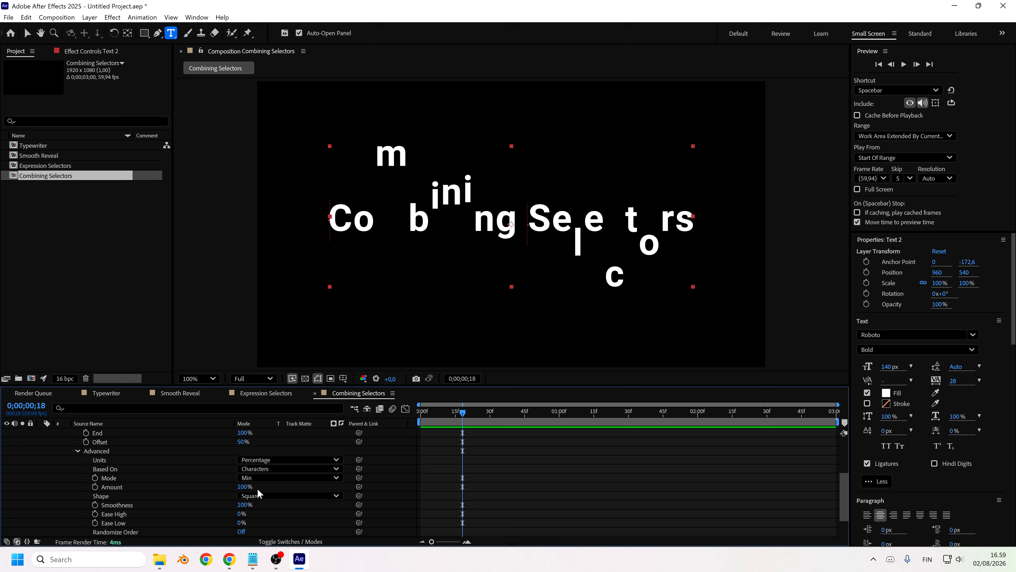
{"action": "scroll", "coordinate": [289, 478], "scroll_direction": "up", "scroll_amount": 3}
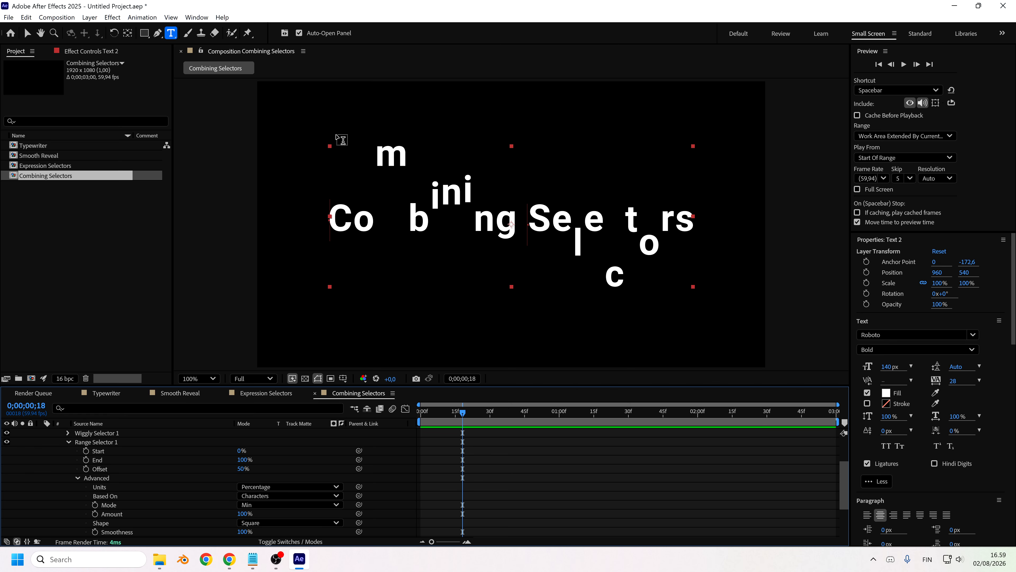
{"action": "scroll", "coordinate": [124, 460], "scroll_direction": "up", "scroll_amount": 3}
{"action": "left_click", "coordinate": [82, 460]}
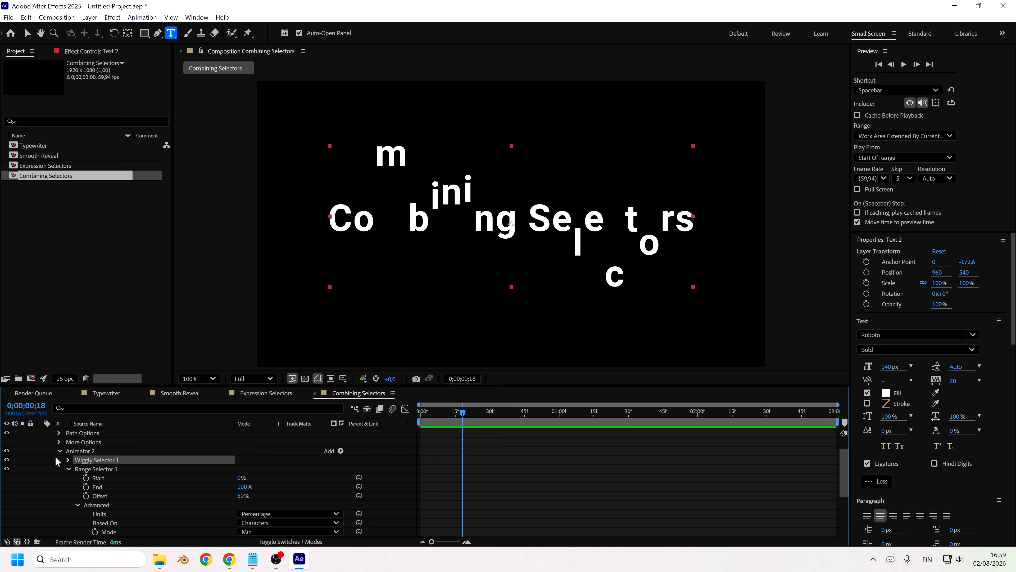
{"action": "left_click", "coordinate": [7, 460]}
{"action": "left_click", "coordinate": [7, 459]}
{"action": "scroll", "coordinate": [133, 460], "scroll_direction": "down", "scroll_amount": 3}
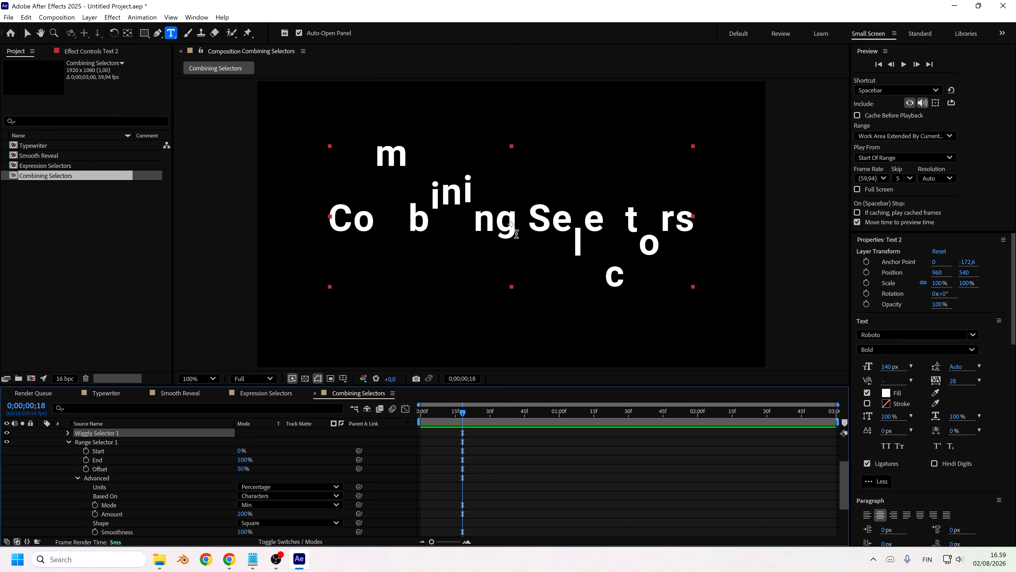
{"action": "left_click_drag", "start_coordinate": [463, 423], "coordinate": [529, 440]}
{"action": "scroll", "coordinate": [243, 489], "scroll_direction": "down", "scroll_amount": 3}
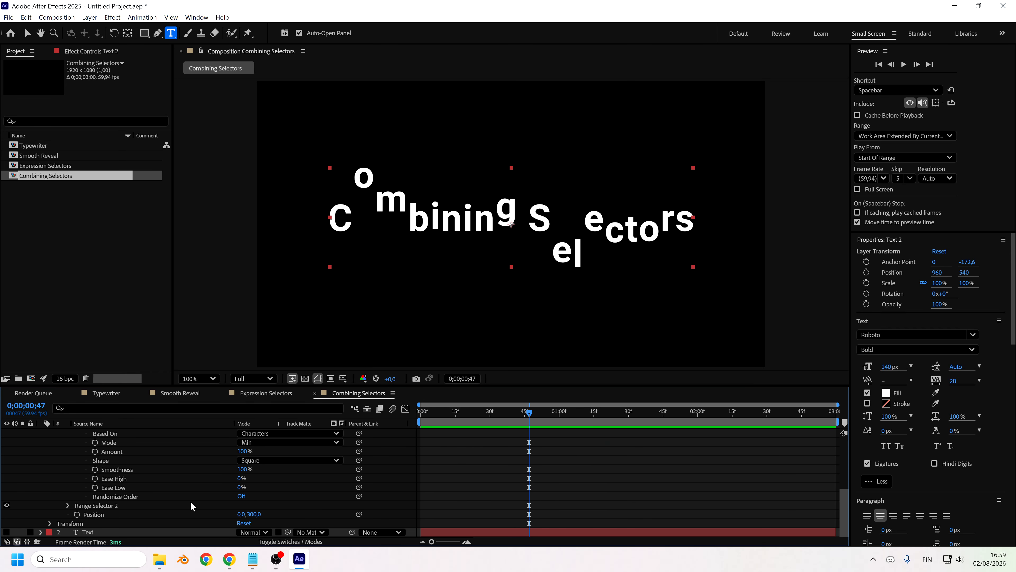
Step: Inspect Range Selector 2 with its effect disabled and enabled, and scrub to the composition's end at 0;00;02;59
{"action": "scroll", "coordinate": [120, 504], "scroll_direction": "up", "scroll_amount": 2}
{"action": "left_click", "coordinate": [78, 472]}
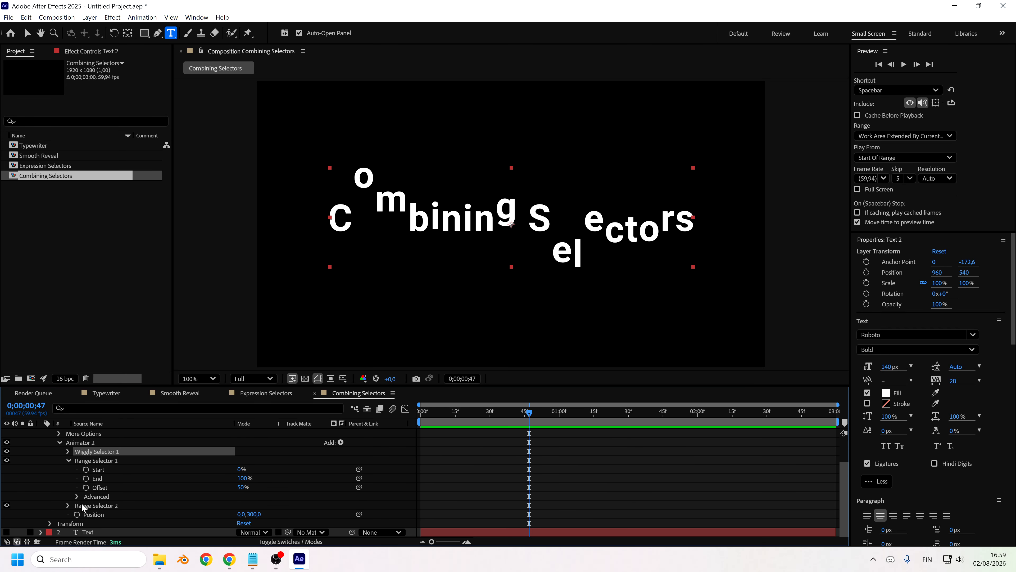
{"action": "left_click", "coordinate": [68, 506]}
{"action": "scroll", "coordinate": [80, 507], "scroll_direction": "down", "scroll_amount": 3}
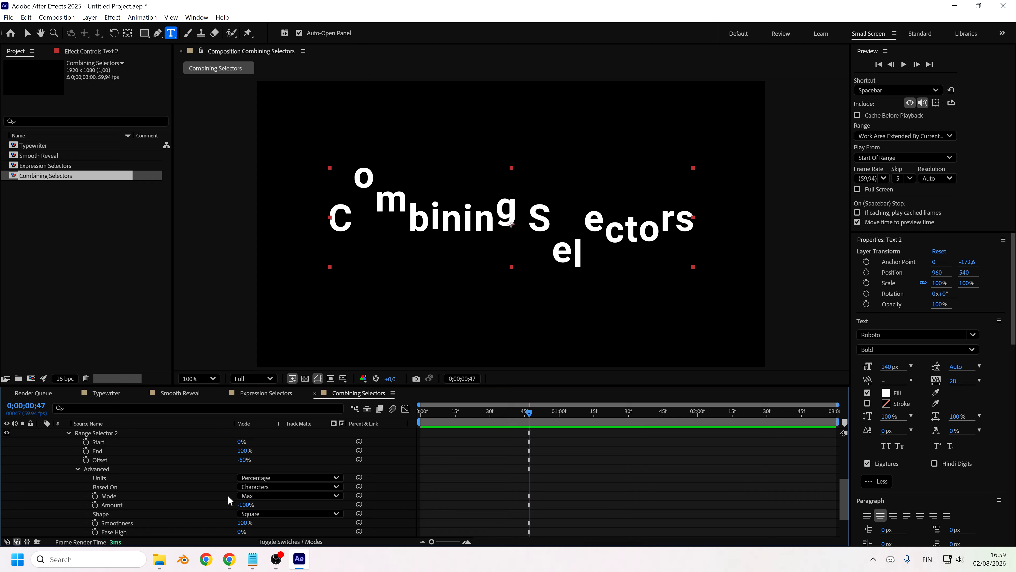
{"action": "left_click", "coordinate": [106, 471]}
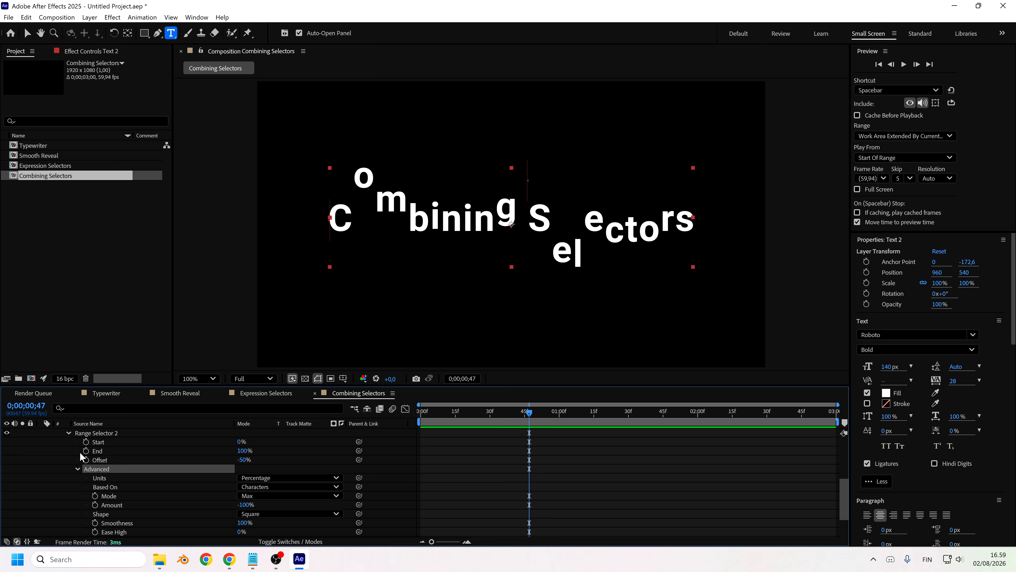
{"action": "left_click", "coordinate": [7, 433]}
{"action": "left_click", "coordinate": [6, 433]}
{"action": "scroll", "coordinate": [125, 455], "scroll_direction": "up", "scroll_amount": 1}
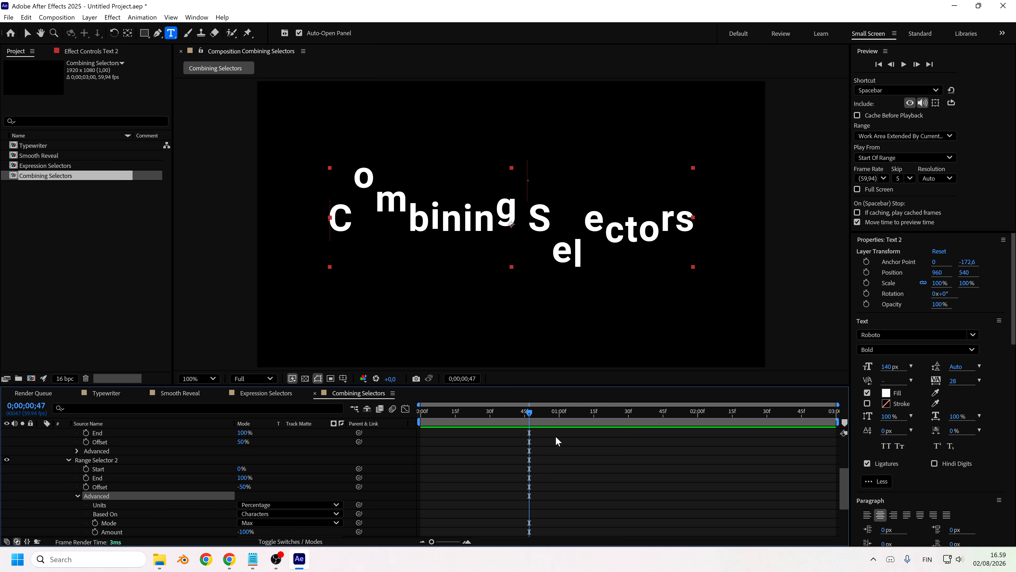
{"action": "left_click_drag", "start_coordinate": [532, 418], "coordinate": [836, 444]}
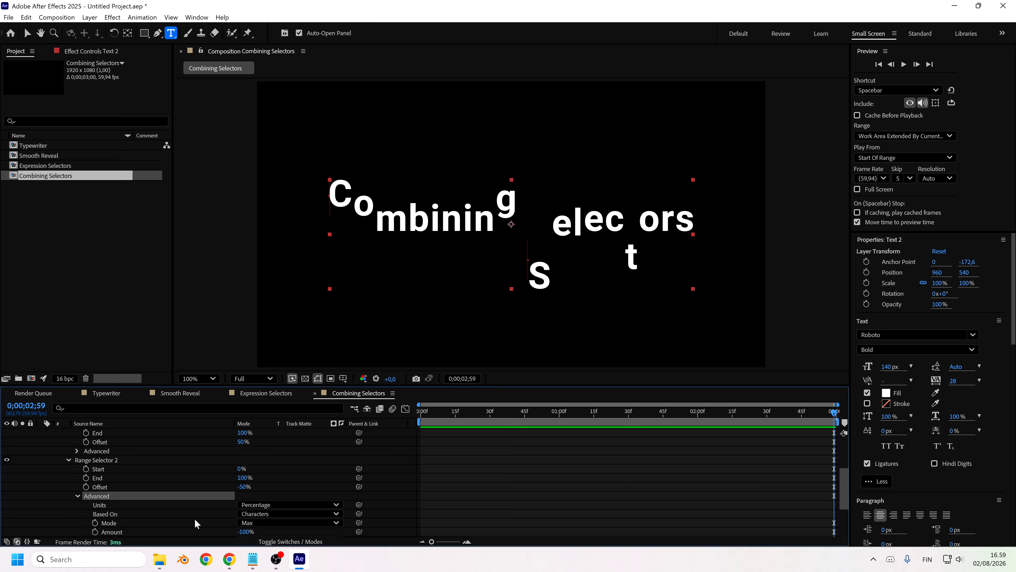
Step: Review the Advanced settings of Range Selectors 1 and 2 in Animator 2, scrubbing back to 0;00;00;00
{"action": "scroll", "coordinate": [198, 518], "scroll_direction": "down", "scroll_amount": 2}
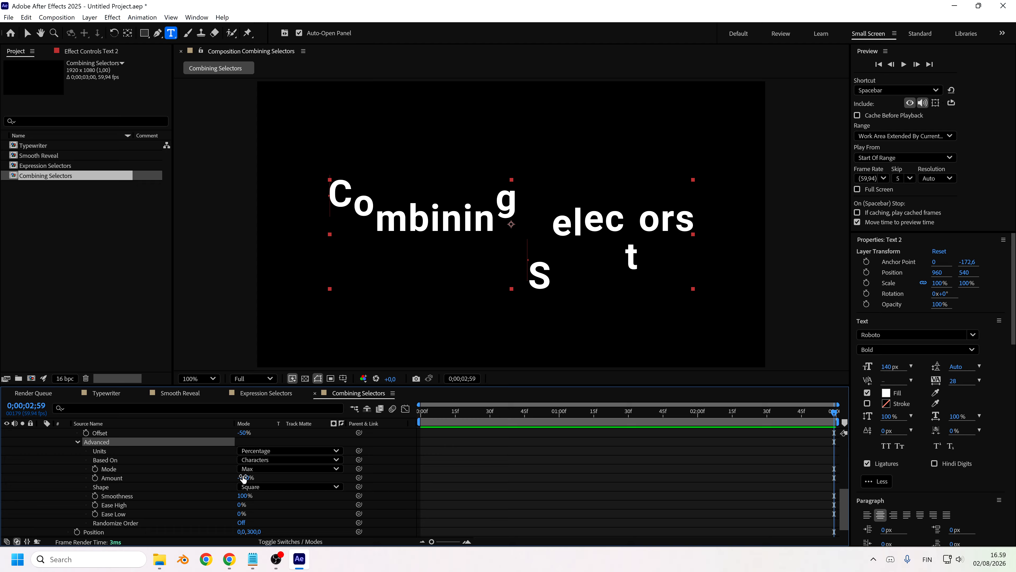
{"action": "scroll", "coordinate": [242, 480], "scroll_direction": "up", "scroll_amount": 2}
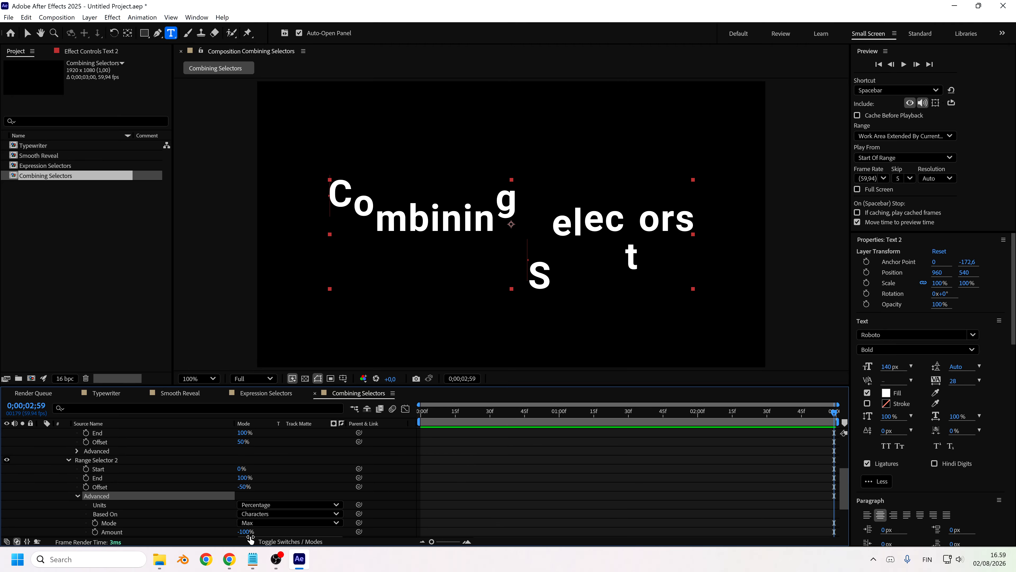
{"action": "scroll", "coordinate": [240, 508], "scroll_direction": "up", "scroll_amount": 2}
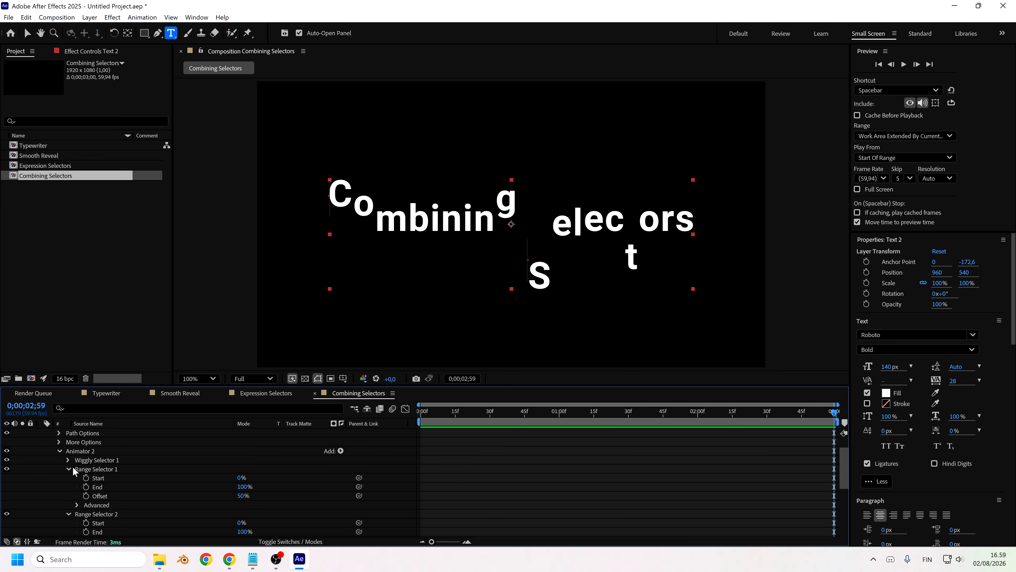
{"action": "scroll", "coordinate": [84, 512], "scroll_direction": "down", "scroll_amount": 4}
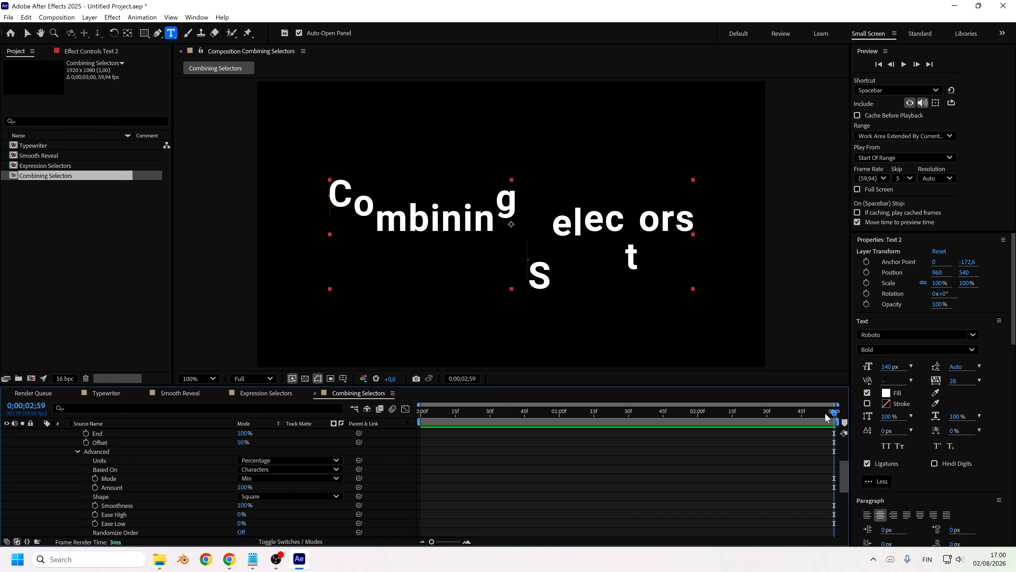
{"action": "left_click_drag", "start_coordinate": [825, 413], "coordinate": [416, 446]}
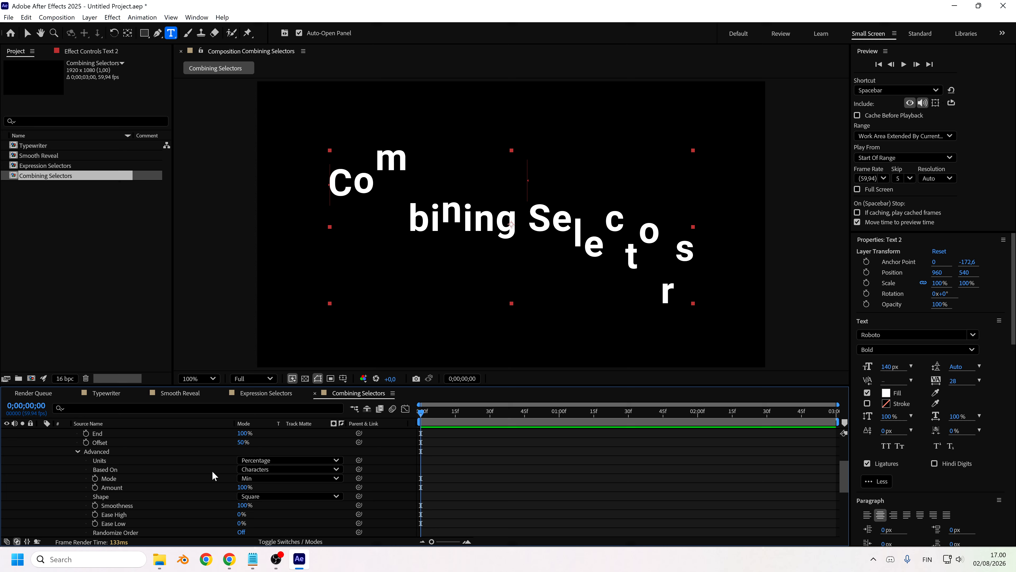
{"action": "scroll", "coordinate": [213, 470], "scroll_direction": "down", "scroll_amount": 3}
{"action": "scroll", "coordinate": [224, 471], "scroll_direction": "up", "scroll_amount": 5}
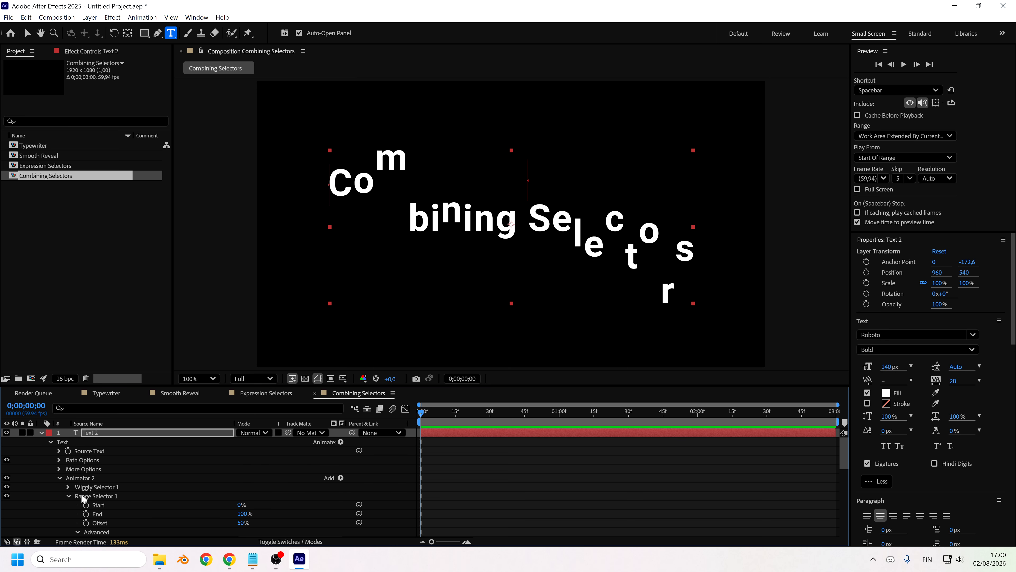
{"action": "scroll", "coordinate": [66, 492], "scroll_direction": "down", "scroll_amount": 2}
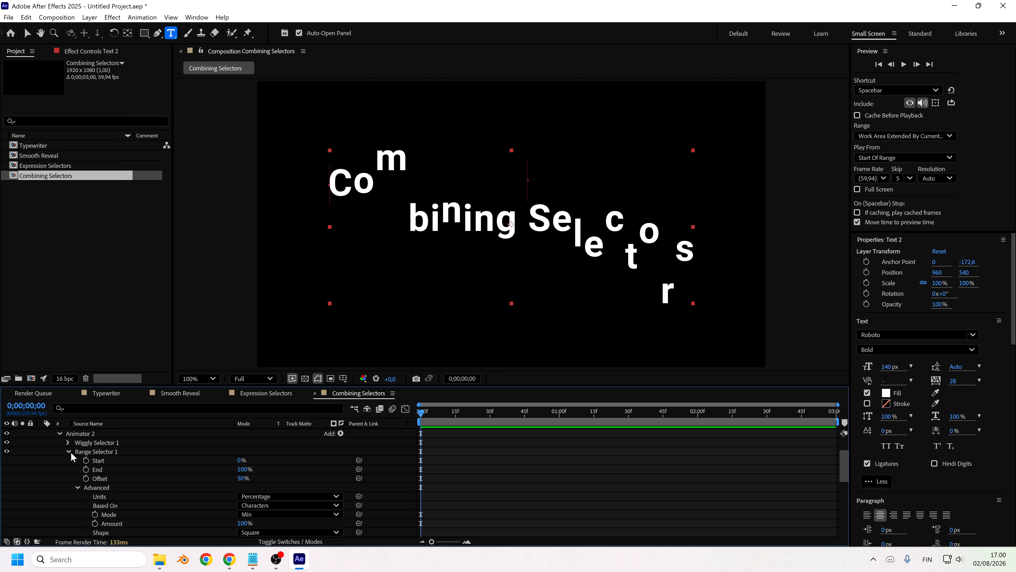
Step: Collapse both range selectors of Animator 2 and preview the animation
{"action": "left_click", "coordinate": [69, 451]}
{"action": "left_click", "coordinate": [68, 460]}
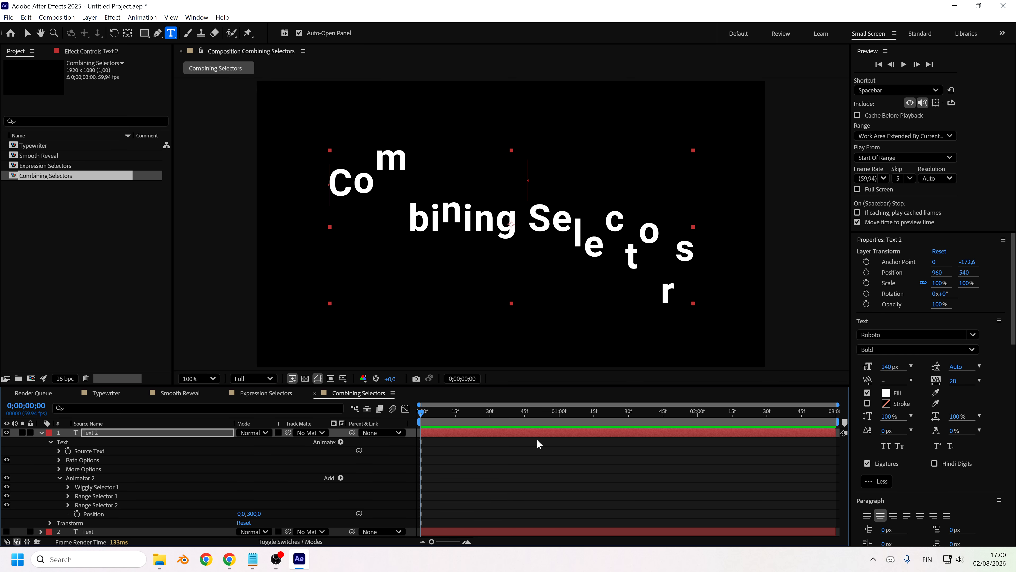
{"action": "key", "text": "space"}
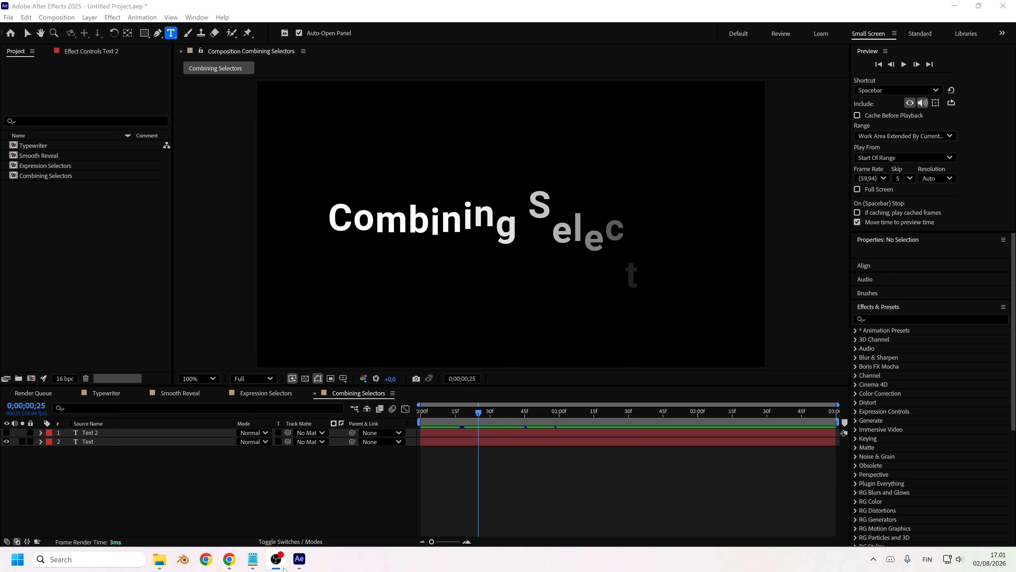
Step: Create a new composition named "Card Flip", keeping the 1920 x 1080 size and 0;00;03;00 duration, and open it
{"action": "mouse_move", "coordinate": [290, 558]}
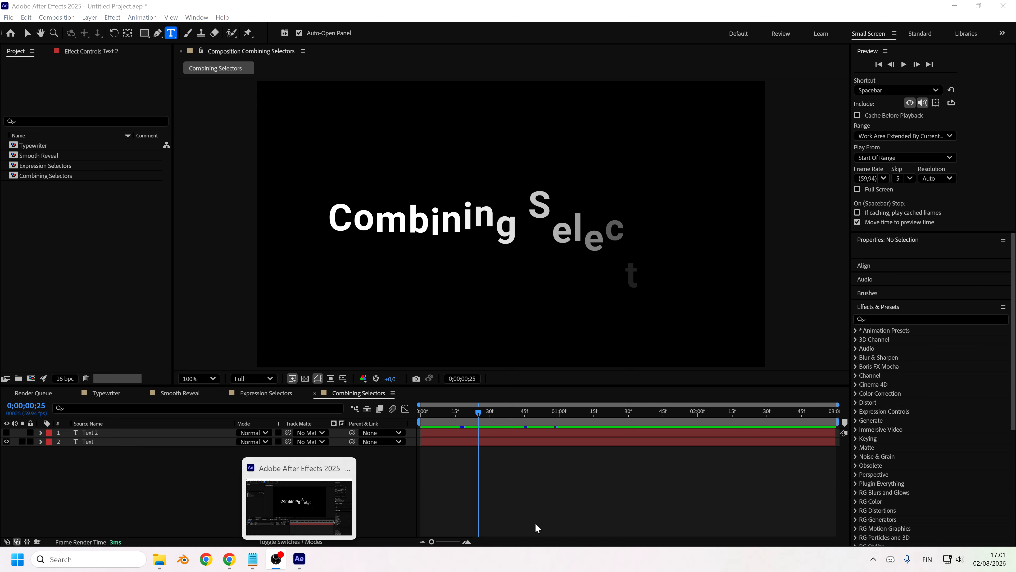
{"action": "left_click", "coordinate": [488, 518]}
{"action": "left_click", "coordinate": [77, 255]}
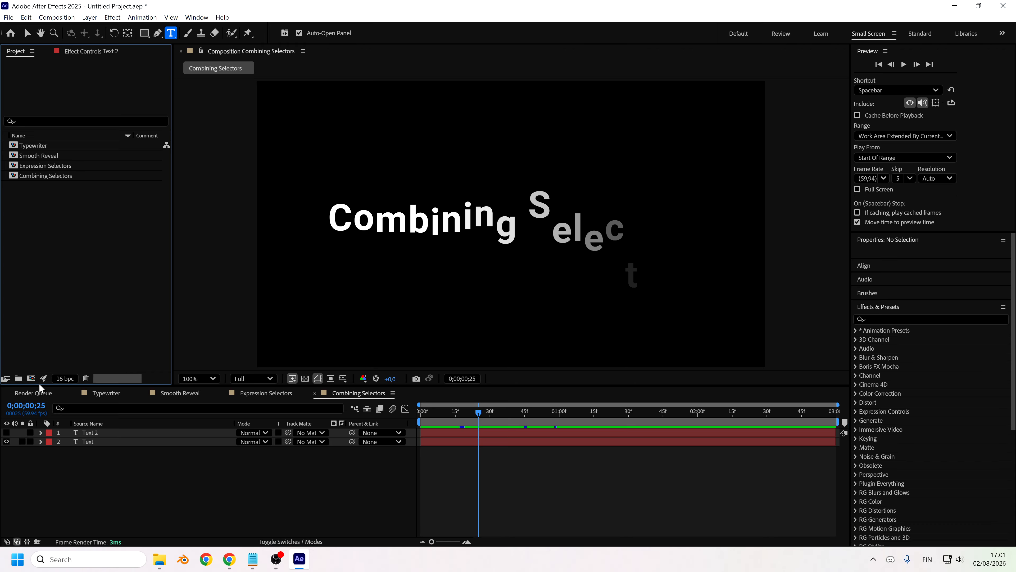
{"action": "left_click", "coordinate": [32, 378]}
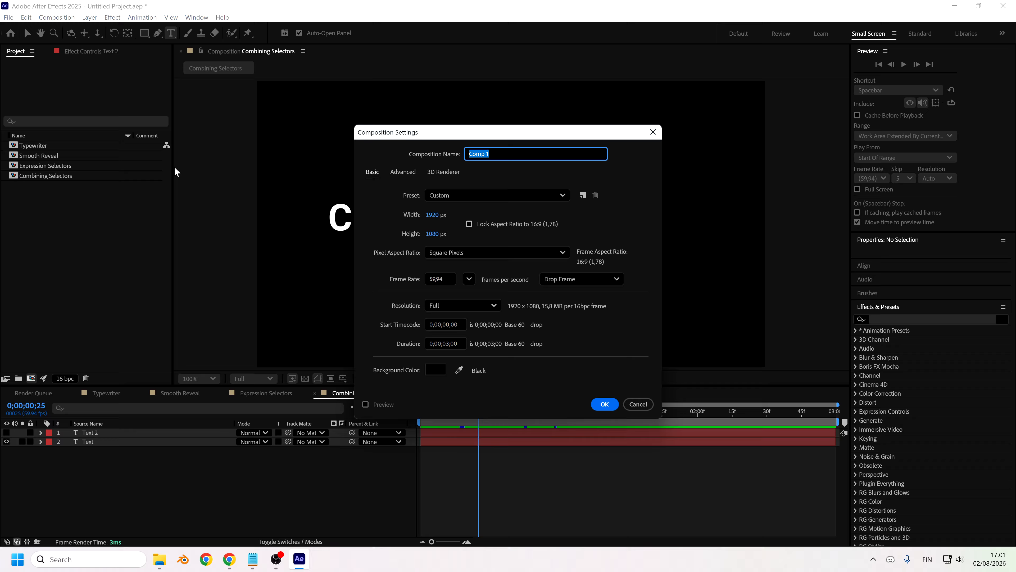
{"action": "type", "text": "Card Flip"}
{"action": "key", "text": "Return"}
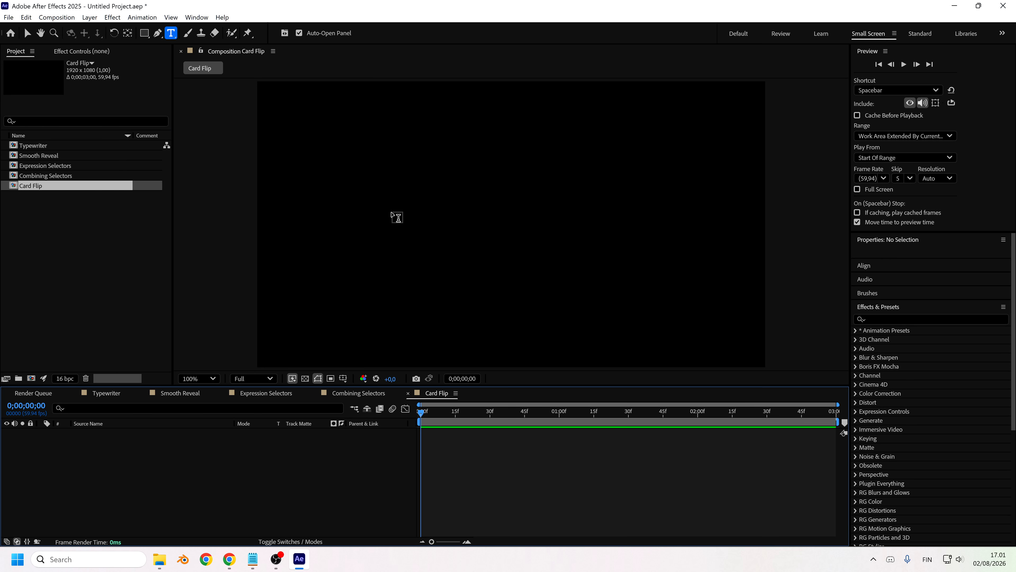
{"action": "double_click", "coordinate": [53, 184]}
Step: Add a paragraph text box across the middle of the composition containing "Card Flip"
{"action": "left_click_drag", "start_coordinate": [288, 168], "coordinate": [746, 282]}
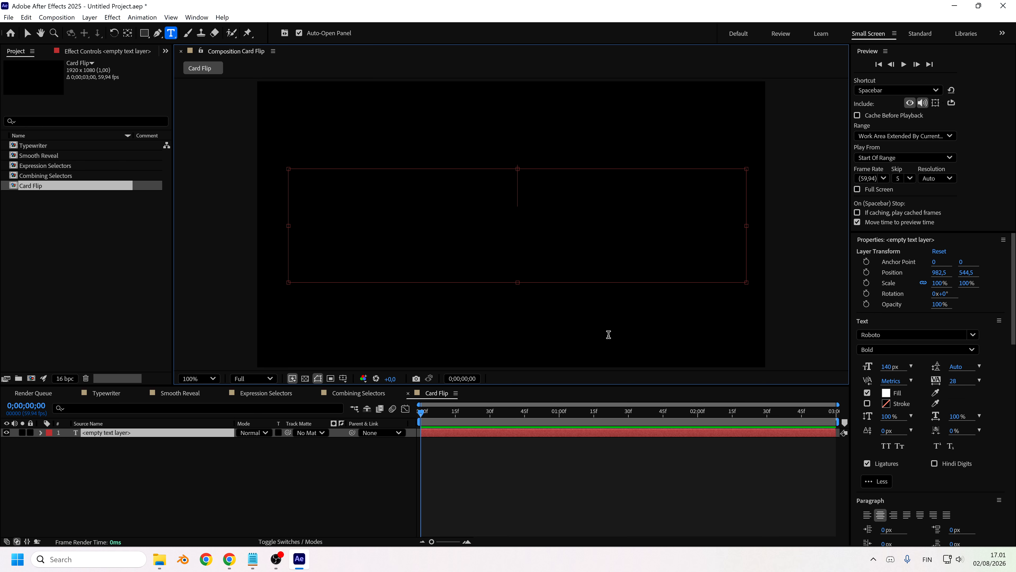
{"action": "type", "text": "T"}
{"action": "key", "text": "BackSpace"}
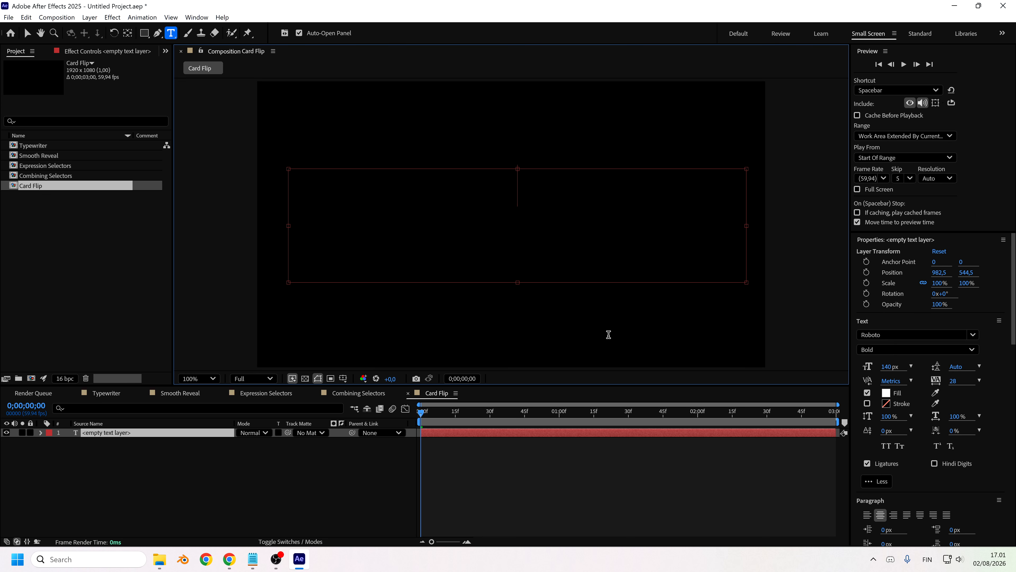
{"action": "type", "text": "Card fl"}
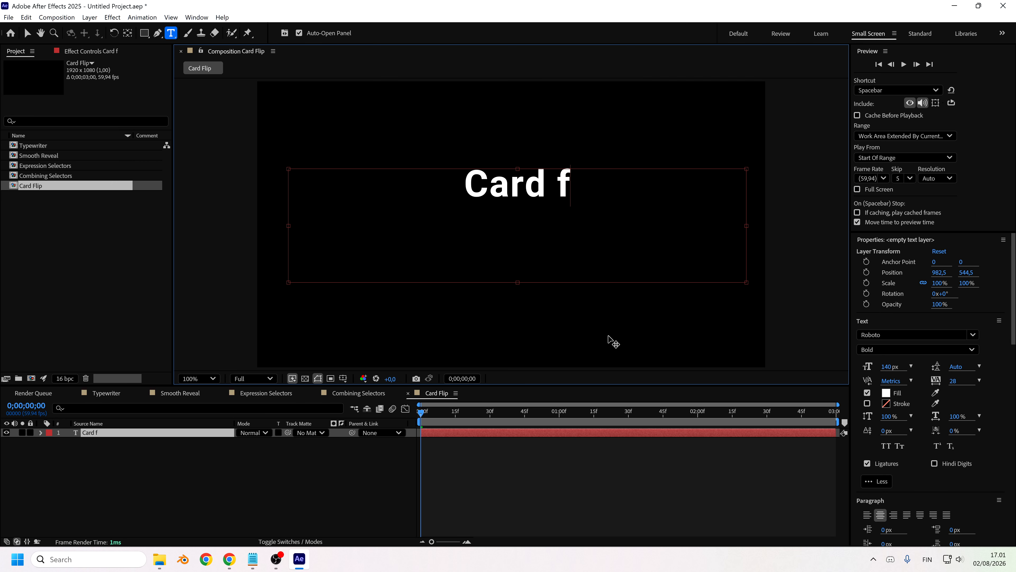
{"action": "key", "text": "BackSpace"}
{"action": "key", "text": "BackSpace"}
{"action": "type", "text": "Flip"}
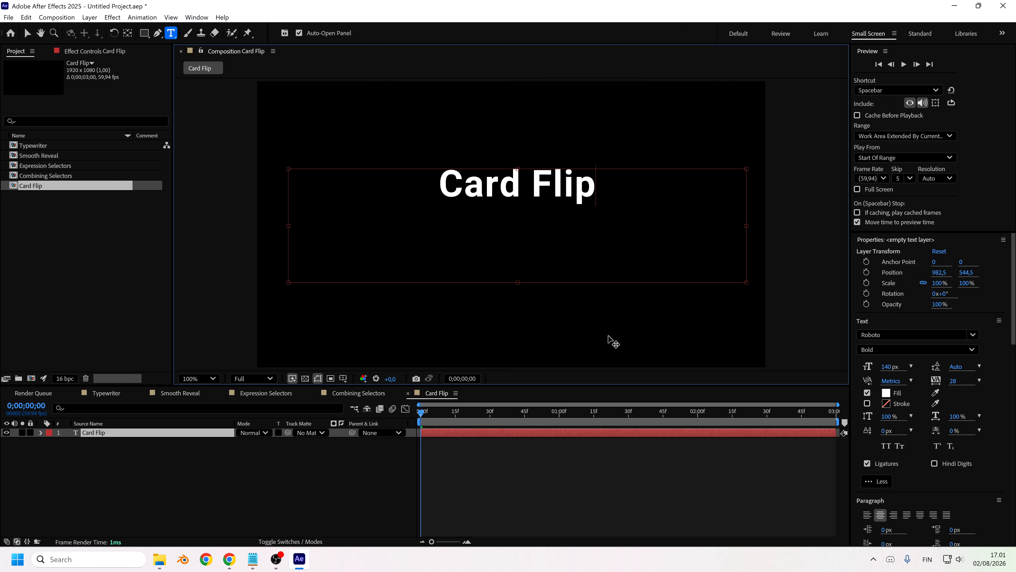
Step: Format the "Card Flip" text in All Caps with a 200 px font size
{"action": "key", "text": "ctrl+a"}
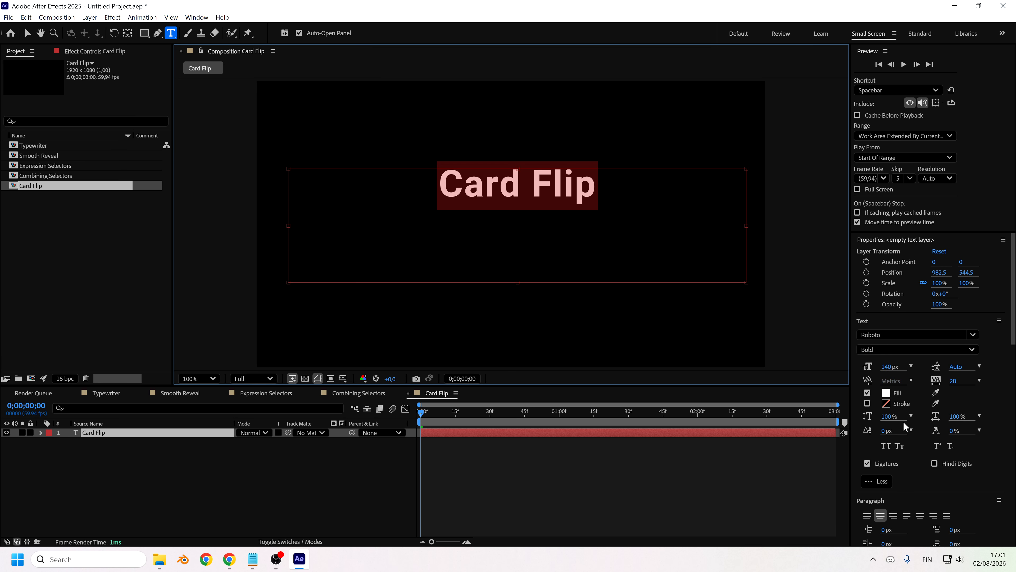
{"action": "left_click", "coordinate": [885, 446]}
{"action": "left_click", "coordinate": [606, 194]}
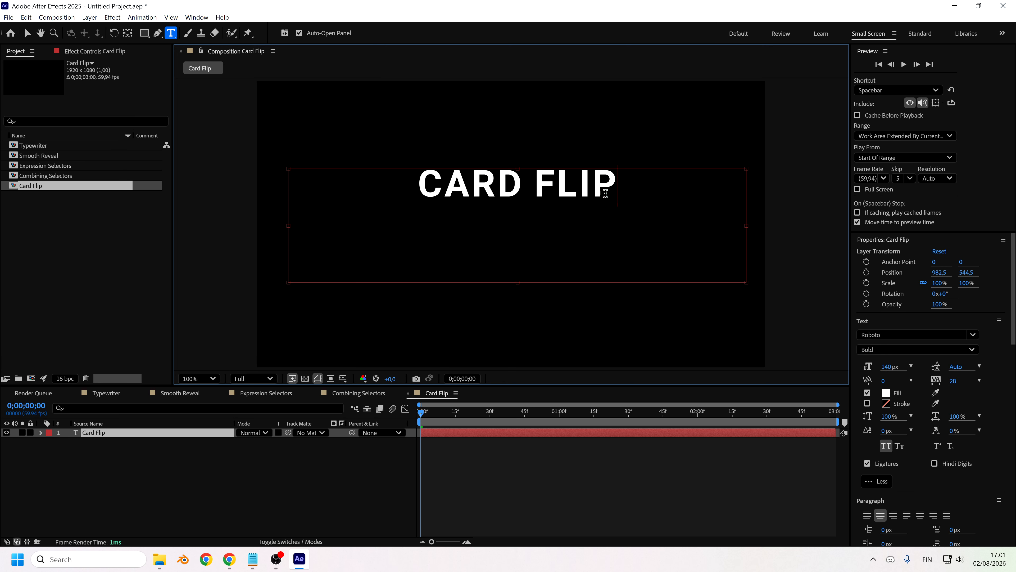
{"action": "left_click_drag", "start_coordinate": [618, 186], "coordinate": [417, 186]}
{"action": "left_click", "coordinate": [888, 366]}
{"action": "type", "text": "200"}
{"action": "key", "text": "Return"}
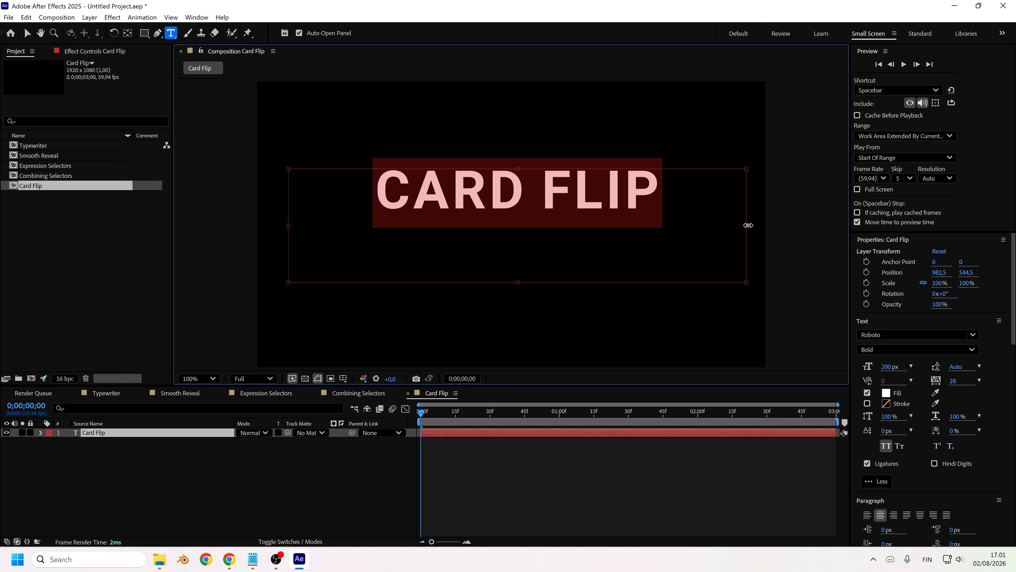
Step: Narrow the text box slightly and centre the text layer horizontally and vertically in the composition
{"action": "left_click_drag", "start_coordinate": [747, 225], "coordinate": [738, 233]}
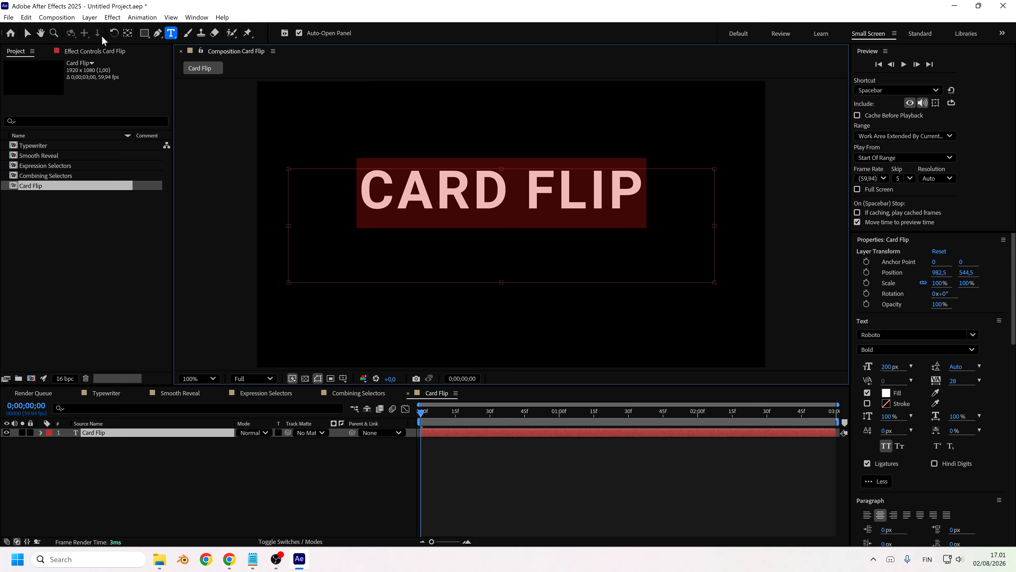
{"action": "left_click", "coordinate": [28, 33]}
{"action": "scroll", "coordinate": [956, 394], "scroll_direction": "down", "scroll_amount": 3}
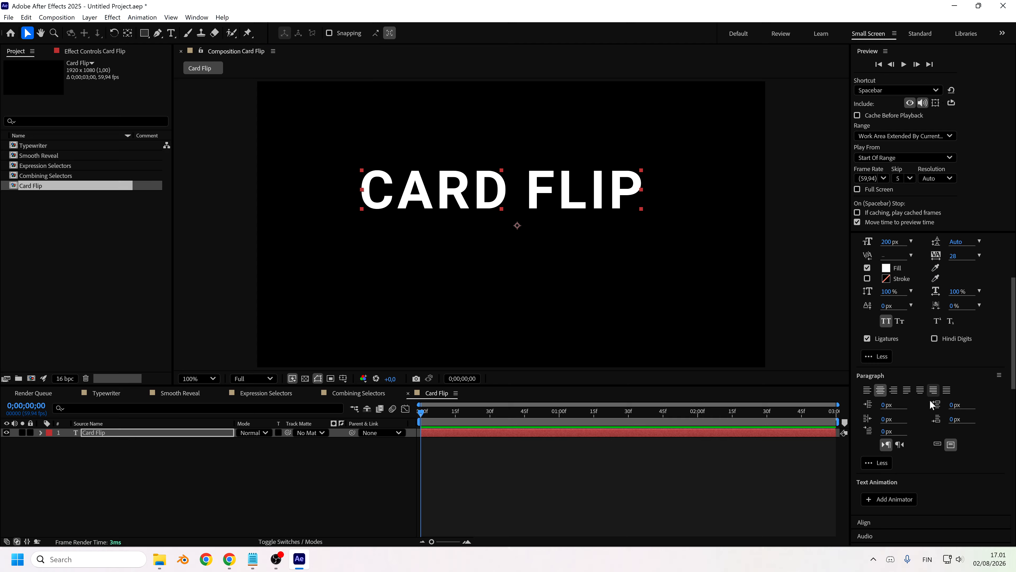
{"action": "scroll", "coordinate": [916, 398], "scroll_direction": "up", "scroll_amount": 3}
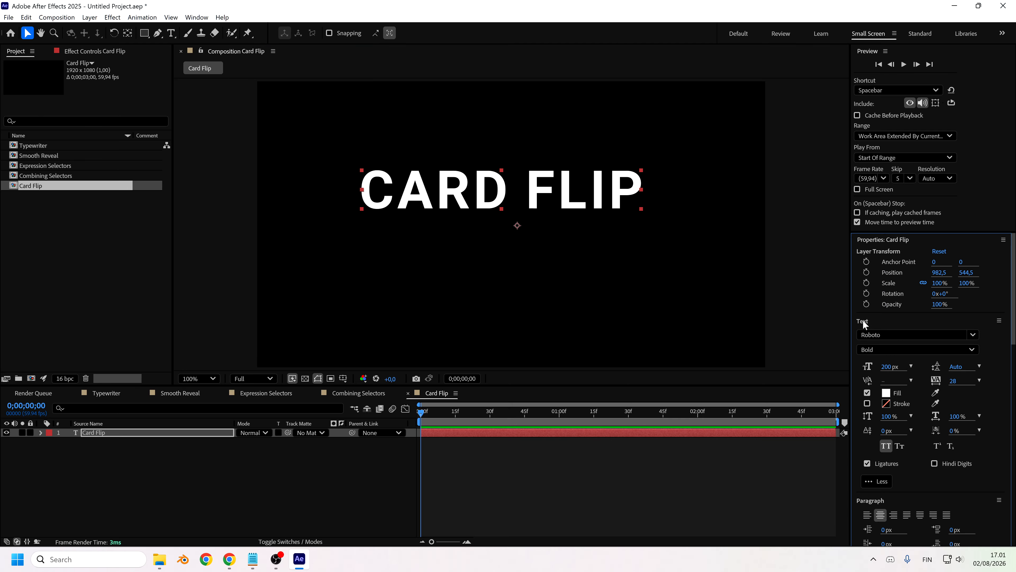
{"action": "left_click", "coordinate": [872, 246]}
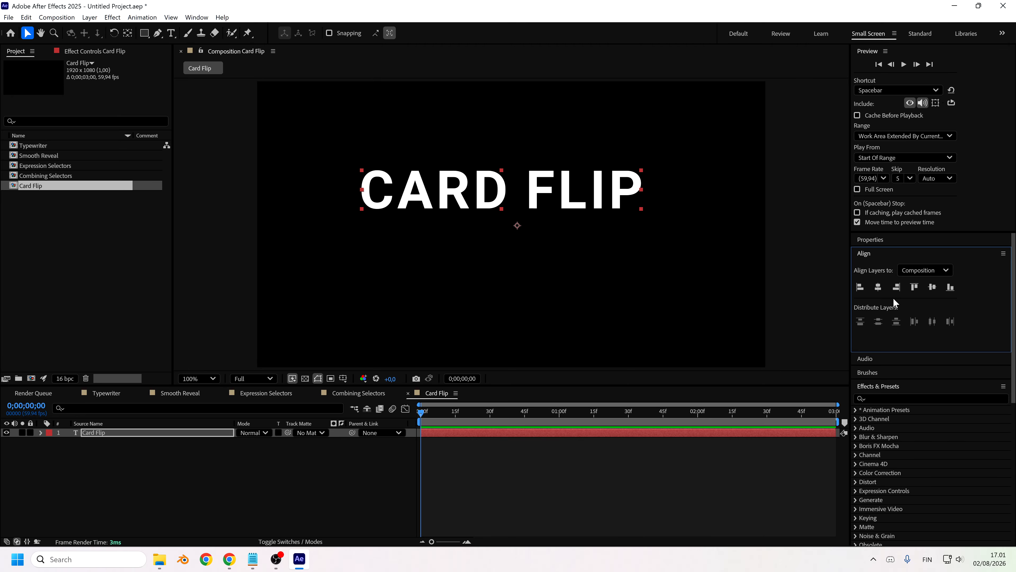
{"action": "left_click", "coordinate": [878, 287]}
{"action": "left_click", "coordinate": [929, 289]}
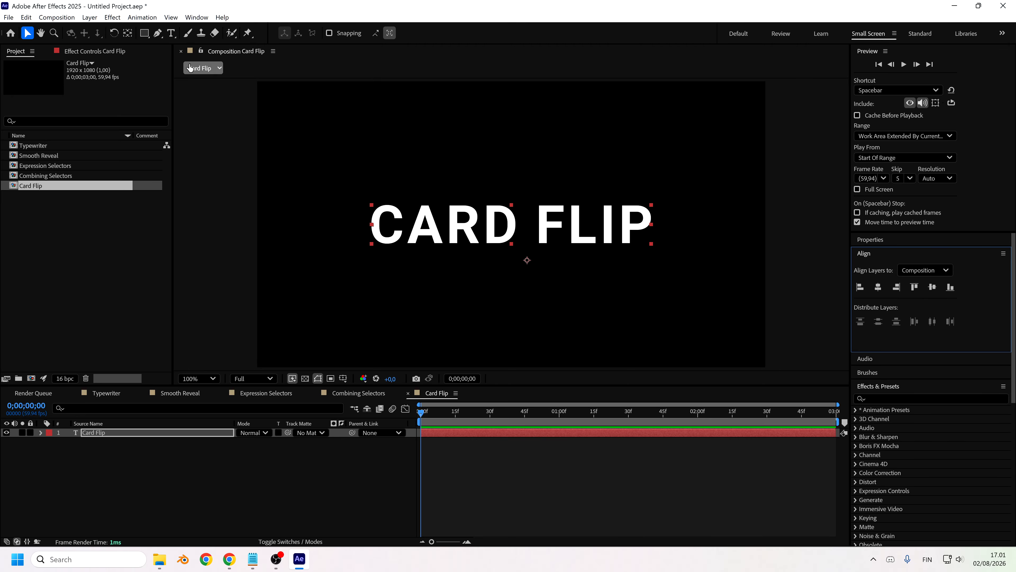
Step: Centre the text layer's anchor point on the "Card Flip" title and enable per-character 3D for its text
{"action": "double_click", "coordinate": [128, 33]}
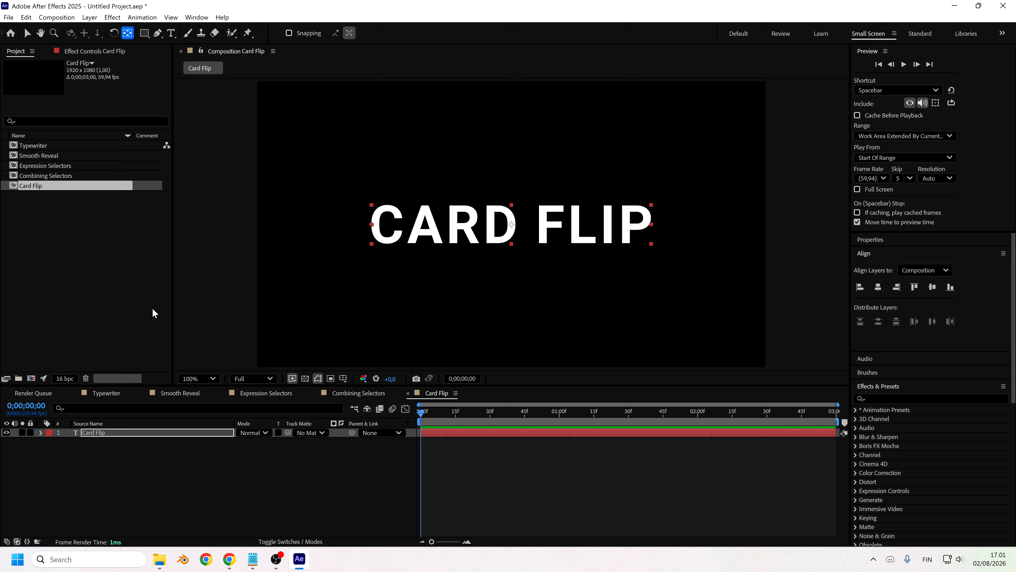
{"action": "left_click", "coordinate": [41, 433]}
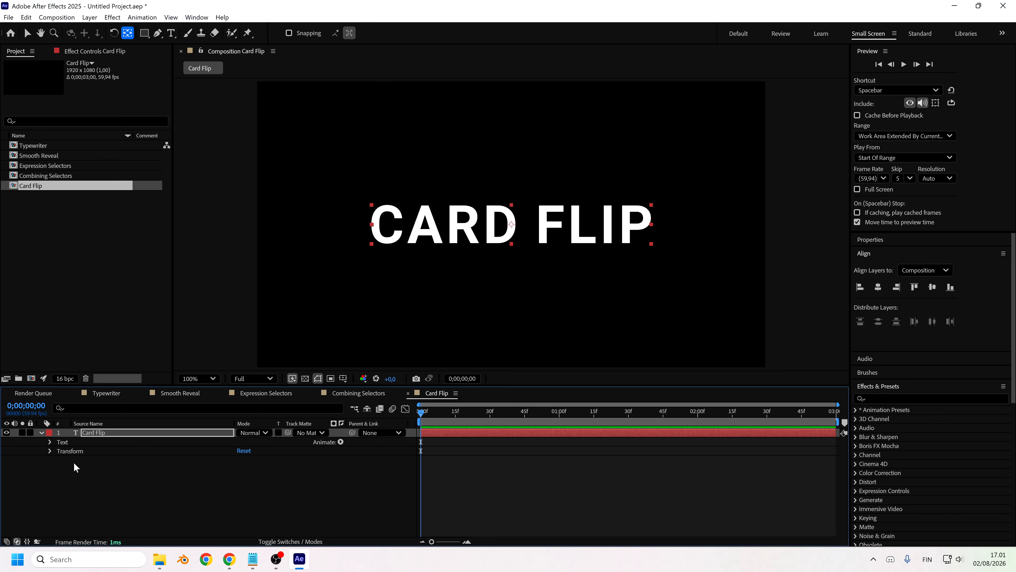
{"action": "left_click", "coordinate": [51, 442]}
{"action": "left_click", "coordinate": [341, 442]}
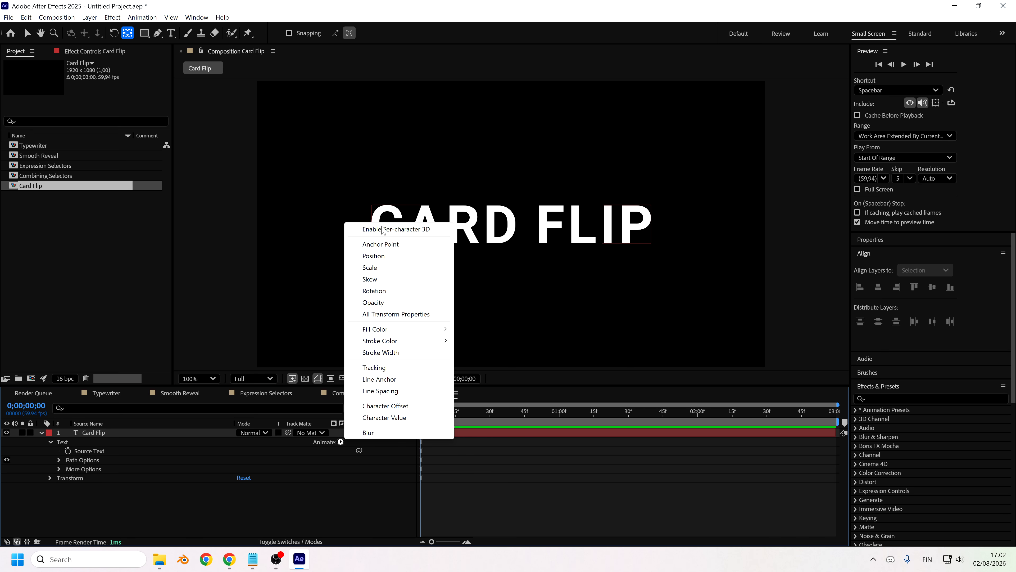
{"action": "left_click", "coordinate": [363, 230]}
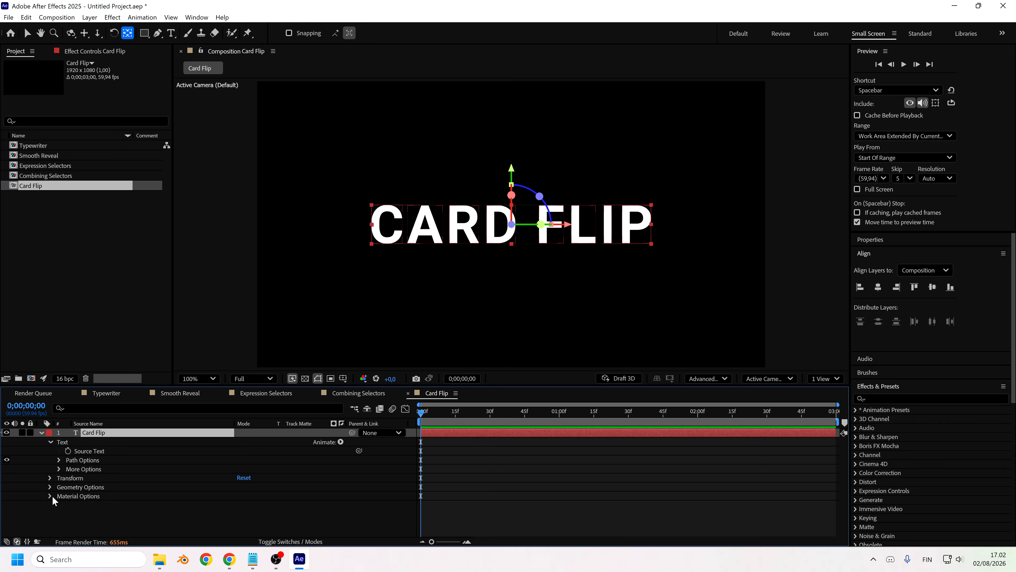
Step: Add a Rotation animator to the "Card Flip" text and set its X Rotation to 90°
{"action": "left_click", "coordinate": [341, 441]}
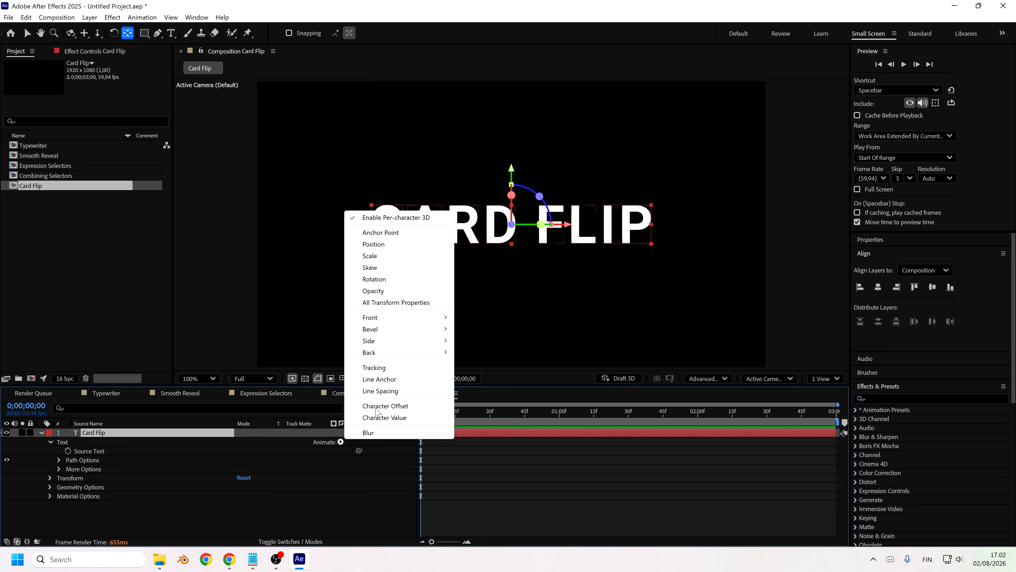
{"action": "left_click", "coordinate": [380, 279]}
{"action": "left_click", "coordinate": [296, 494]}
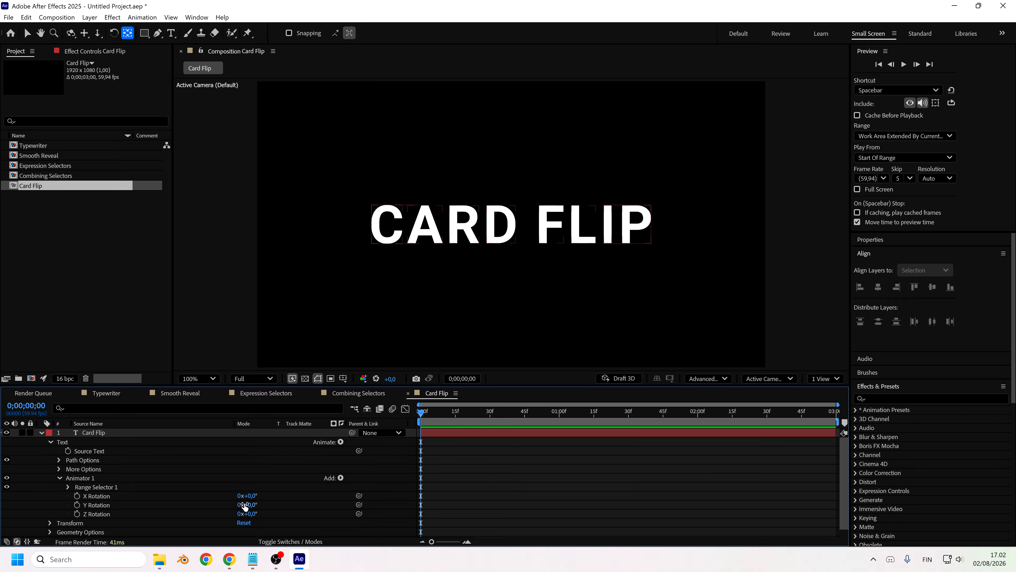
{"action": "left_click", "coordinate": [250, 496]}
{"action": "type", "text": "90"}
{"action": "key", "text": "Return"}
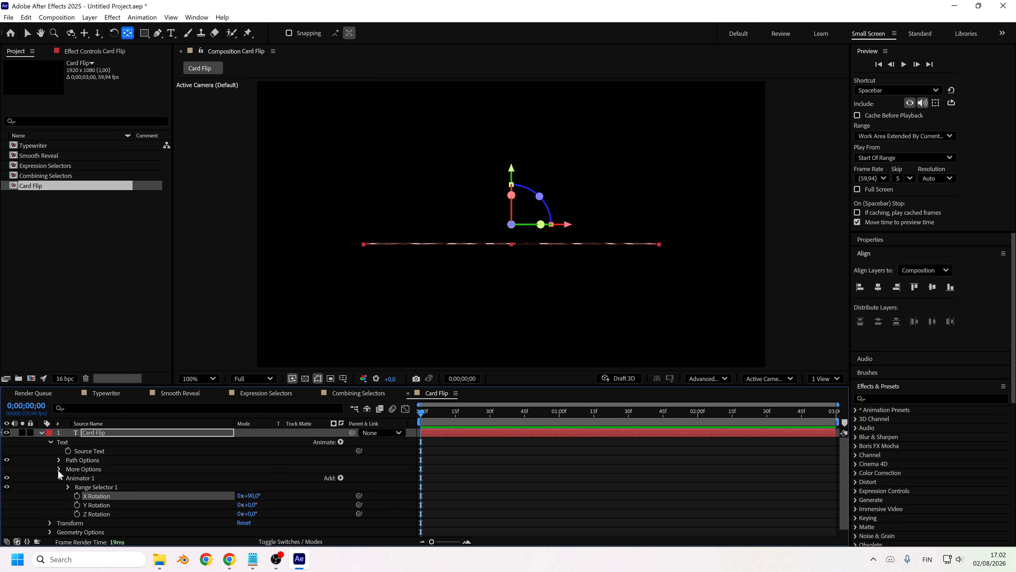
Step: Set the range selector's Offset to 36% and the text's Grouping Alignment to 0, -39% to move the letters' rotation axis upward
{"action": "left_click", "coordinate": [68, 487]}
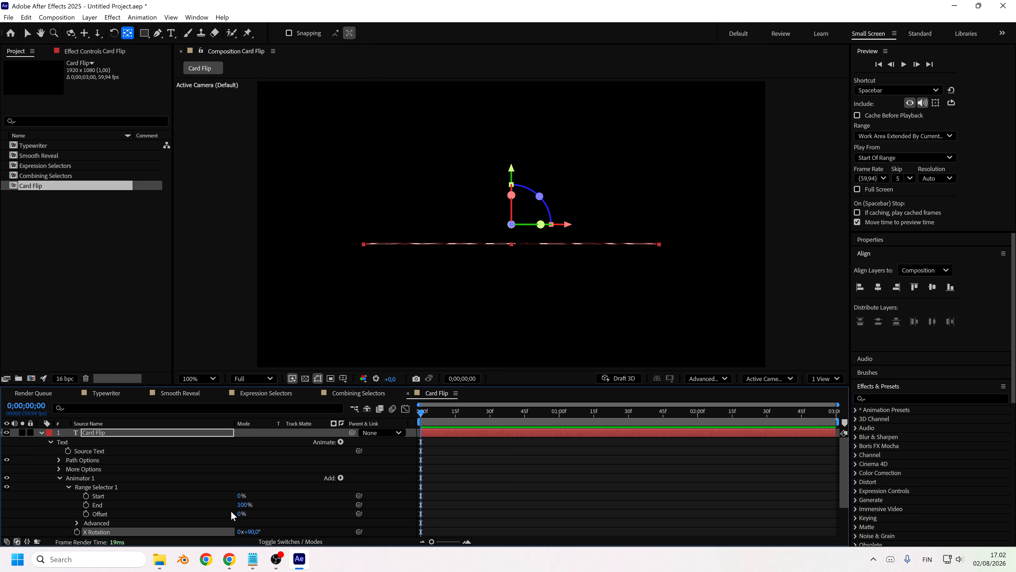
{"action": "left_click_drag", "start_coordinate": [240, 514], "coordinate": [260, 515]}
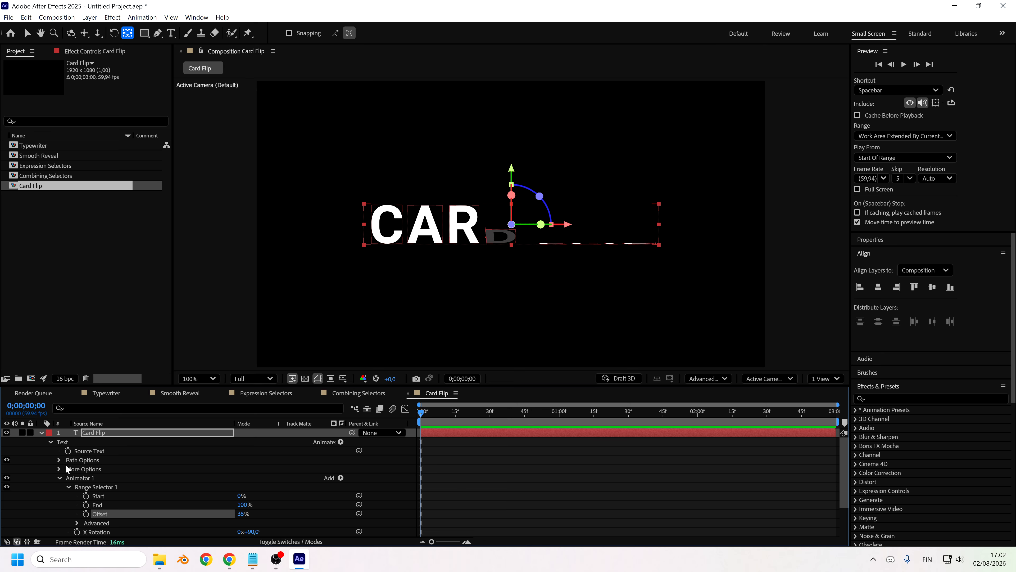
{"action": "left_click", "coordinate": [59, 469]}
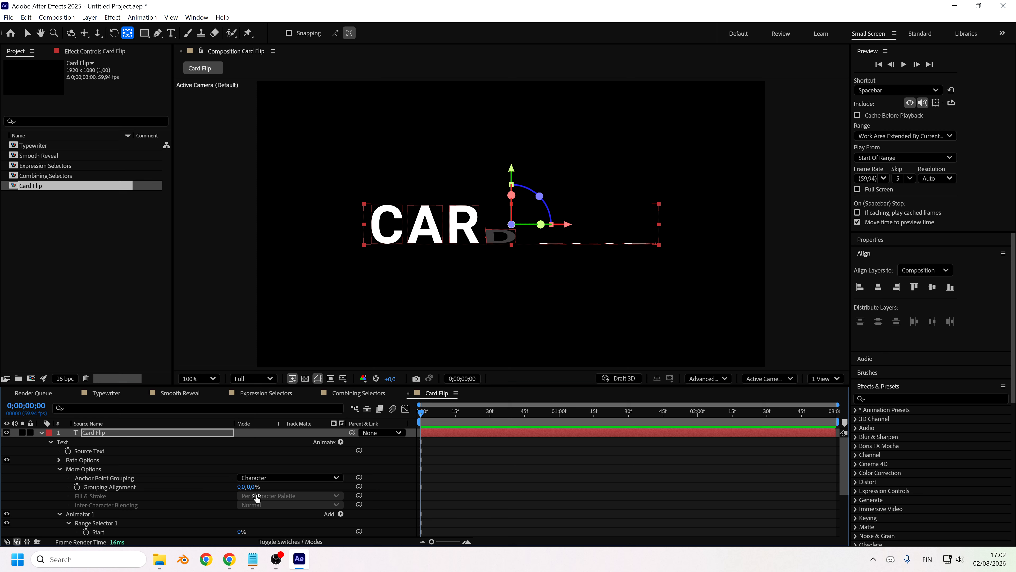
{"action": "left_click_drag", "start_coordinate": [243, 487], "coordinate": [276, 511]}
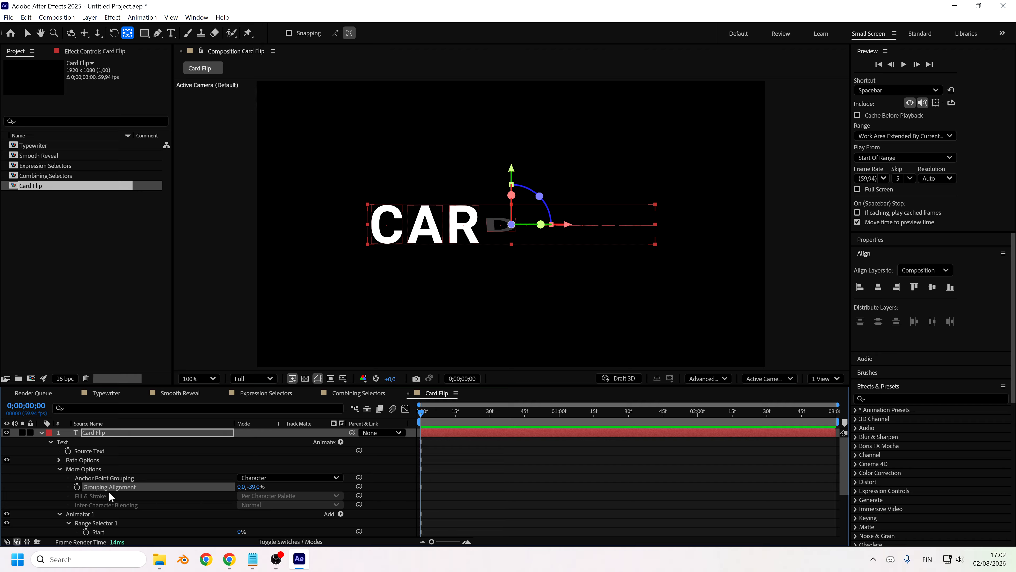
{"action": "left_click", "coordinate": [59, 471]}
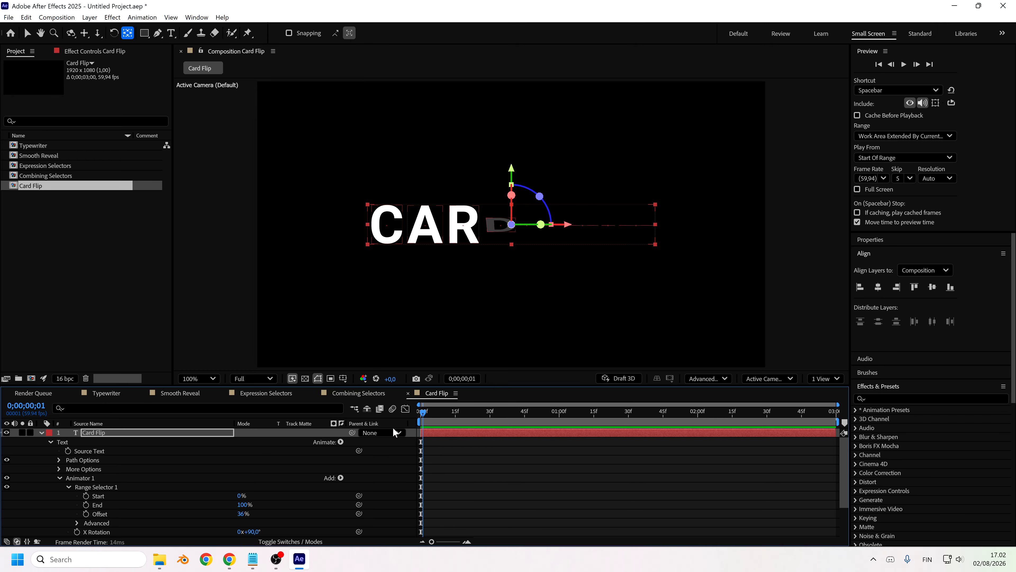
Step: Set the range selector's Shape to Ramp Up and its Ease Low to 100%
{"action": "scroll", "coordinate": [100, 499], "scroll_direction": "down", "scroll_amount": 1}
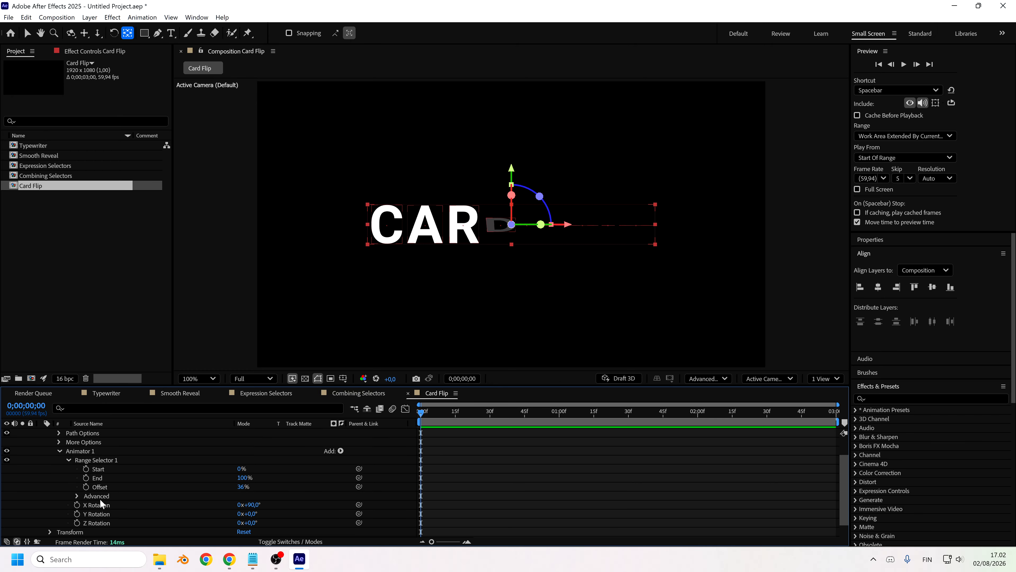
{"action": "left_click", "coordinate": [76, 495]}
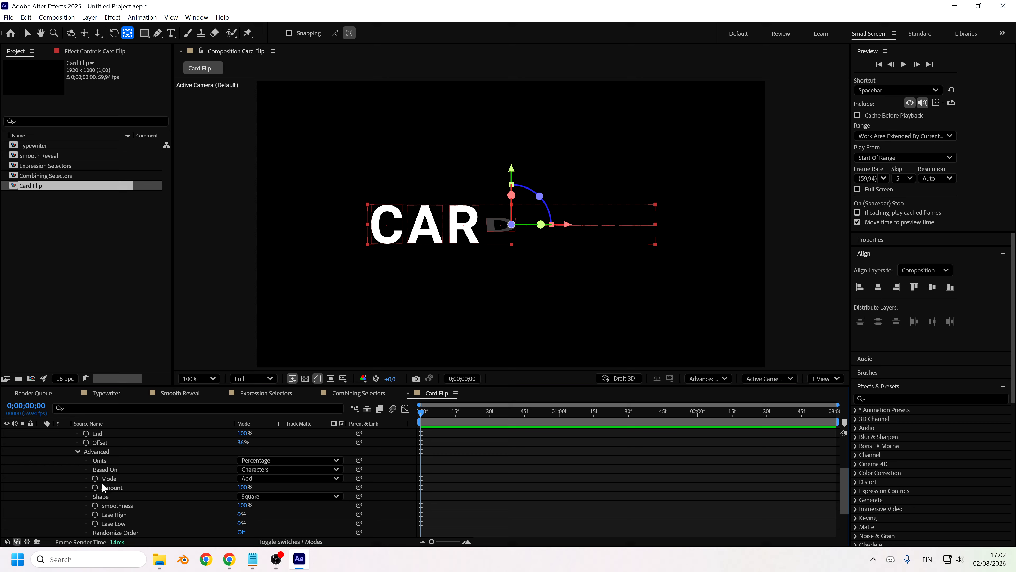
{"action": "left_click", "coordinate": [269, 497]}
{"action": "left_click", "coordinate": [272, 440]}
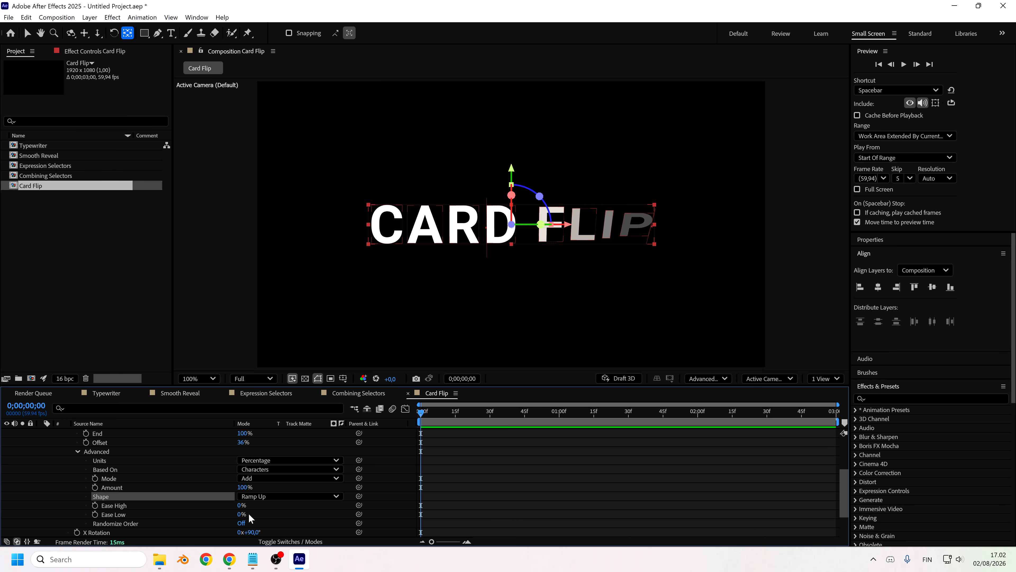
{"action": "left_click", "coordinate": [257, 523]}
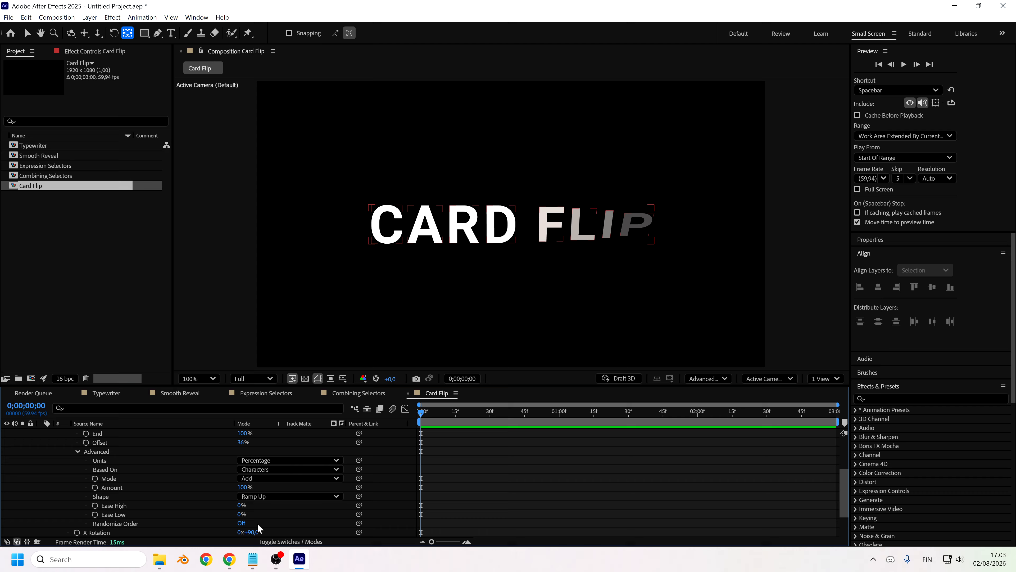
{"action": "left_click_drag", "start_coordinate": [239, 518], "coordinate": [245, 517]}
{"action": "scroll", "coordinate": [247, 508], "scroll_direction": "down", "scroll_amount": 2}
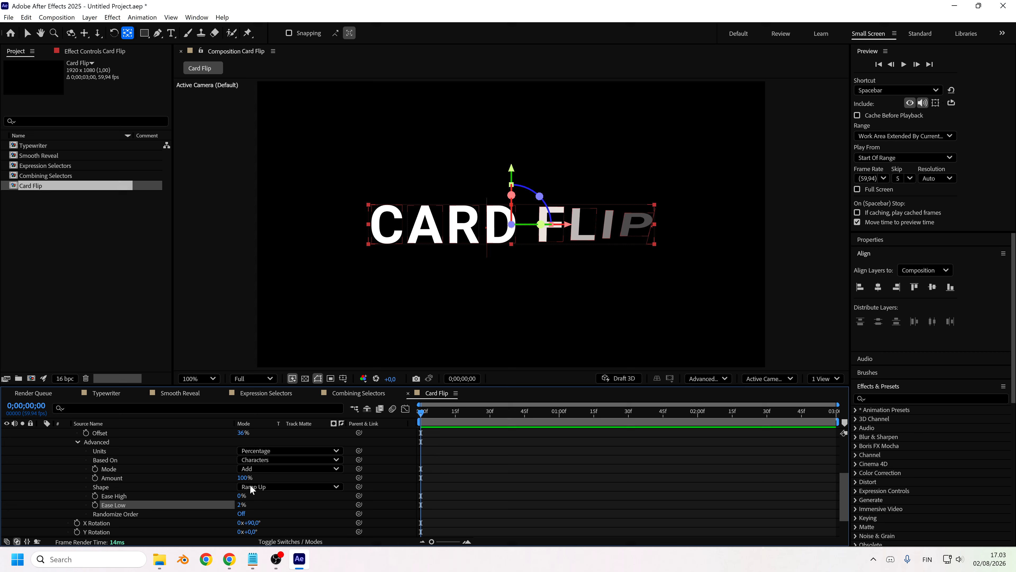
{"action": "left_click", "coordinate": [241, 478]}
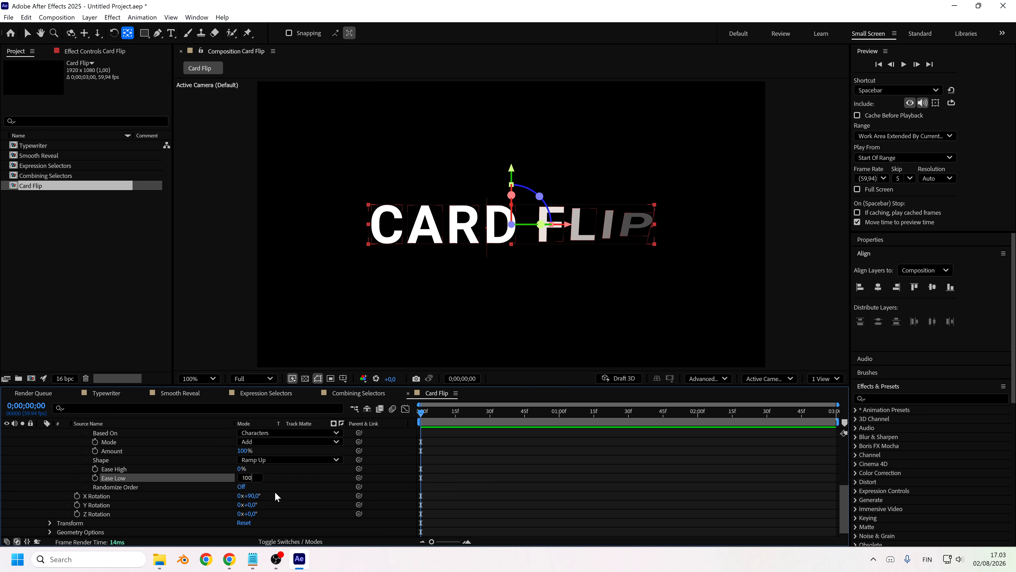
{"action": "key", "text": "Return"}
Step: Keyframe the range selector's Offset from -100% at 0;00;00;00 to 100% at 0;00;01;00
{"action": "scroll", "coordinate": [280, 468], "scroll_direction": "up", "scroll_amount": 3}
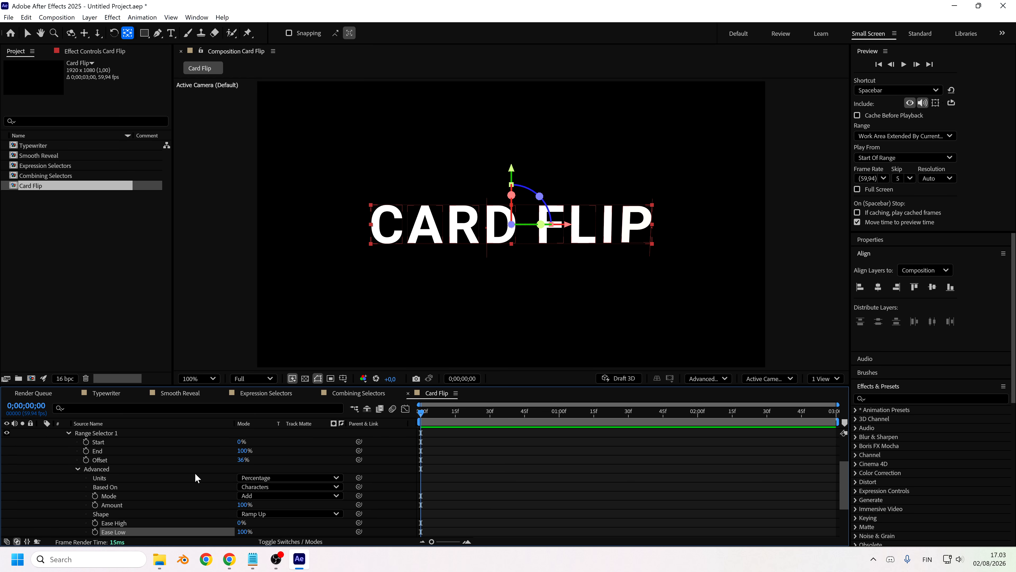
{"action": "left_click", "coordinate": [85, 459]}
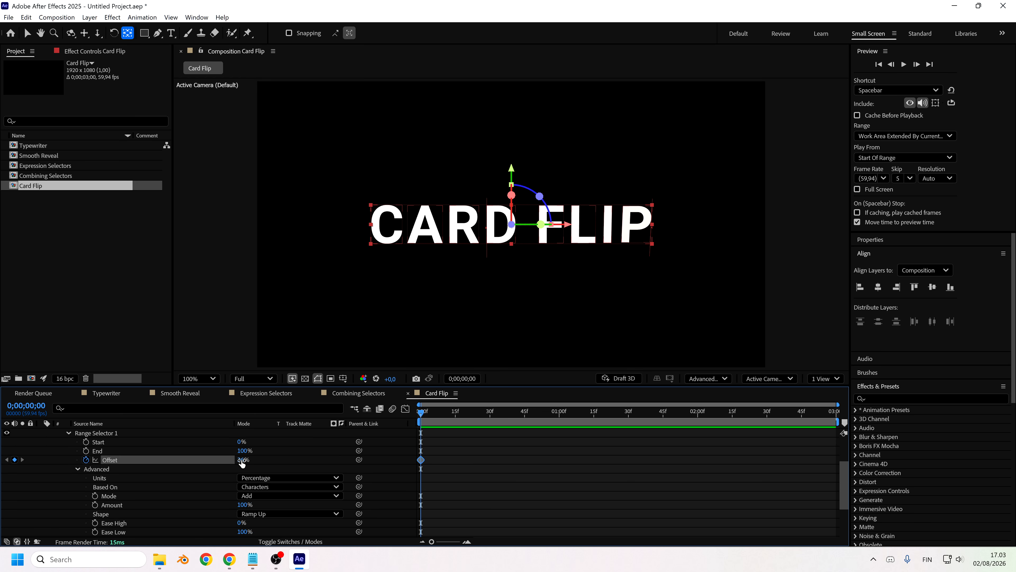
{"action": "left_click_drag", "start_coordinate": [234, 461], "coordinate": [121, 473]}
{"action": "left_click_drag", "start_coordinate": [504, 411], "coordinate": [559, 433]}
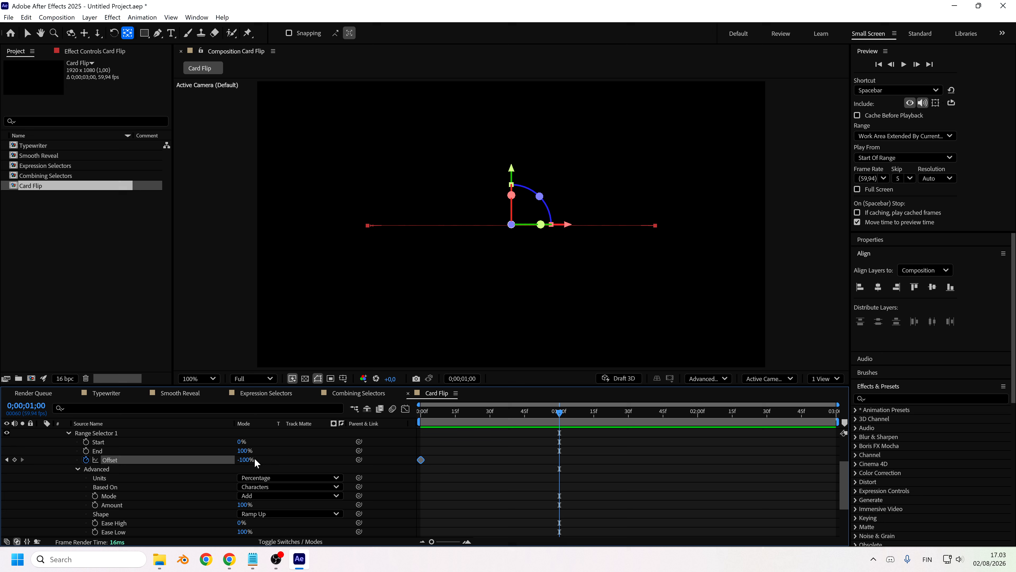
{"action": "left_click_drag", "start_coordinate": [248, 460], "coordinate": [661, 481]}
Step: Play and scrub the first second of the timeline to check how the letters flip up one by one
{"action": "key", "text": "space"}
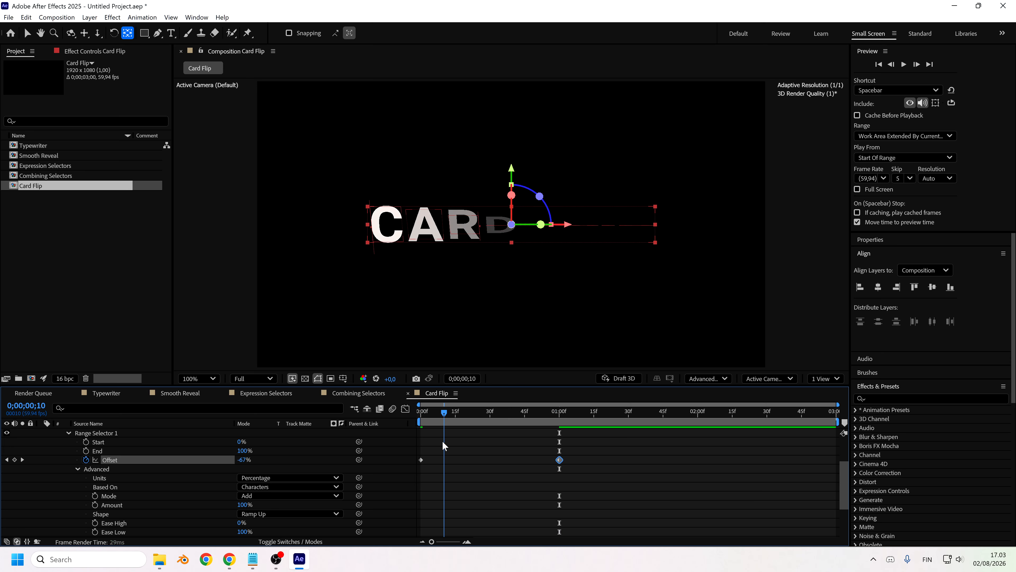
{"action": "key", "text": "space"}
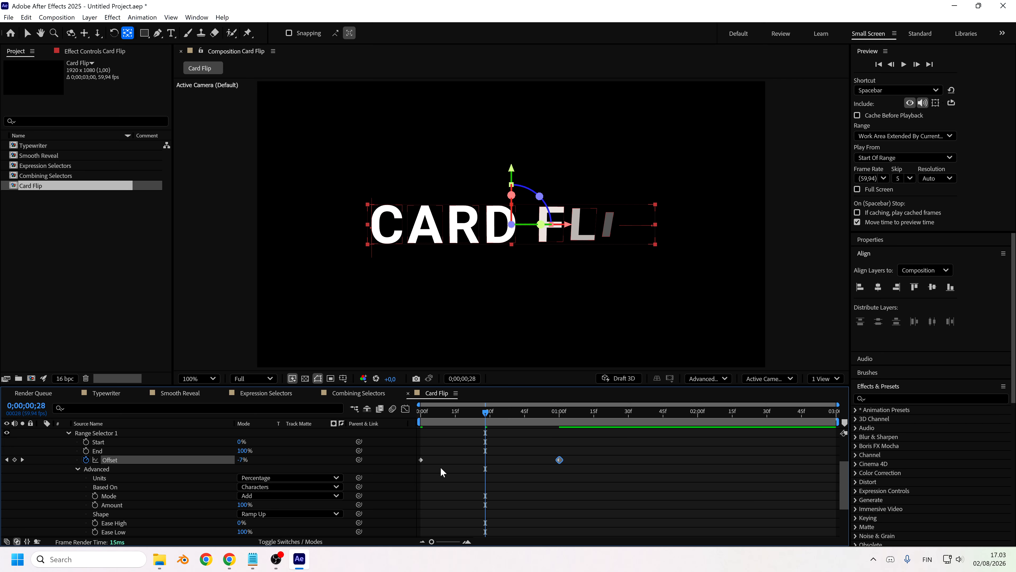
{"action": "key", "text": "space"}
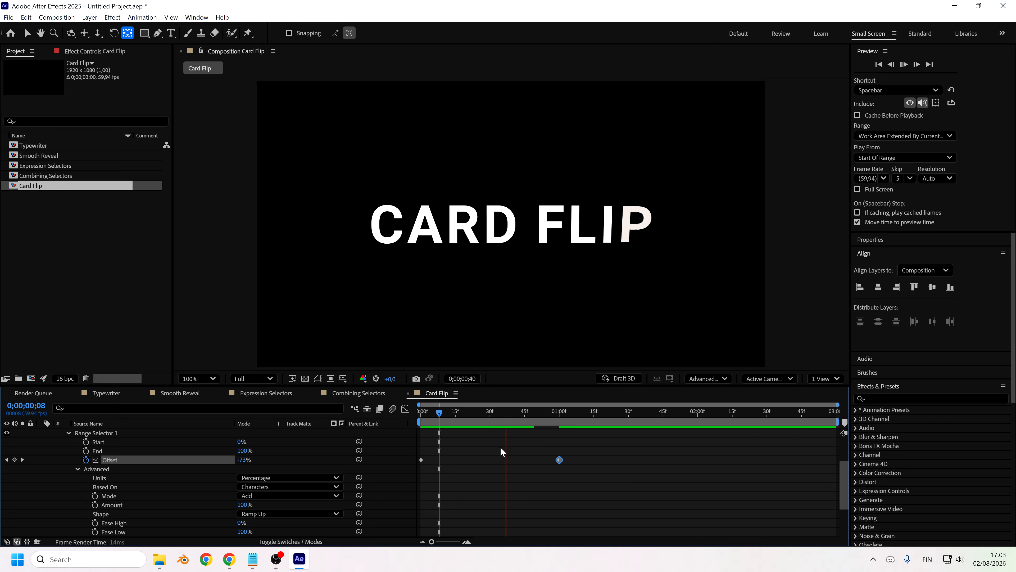
{"action": "key", "text": "space"}
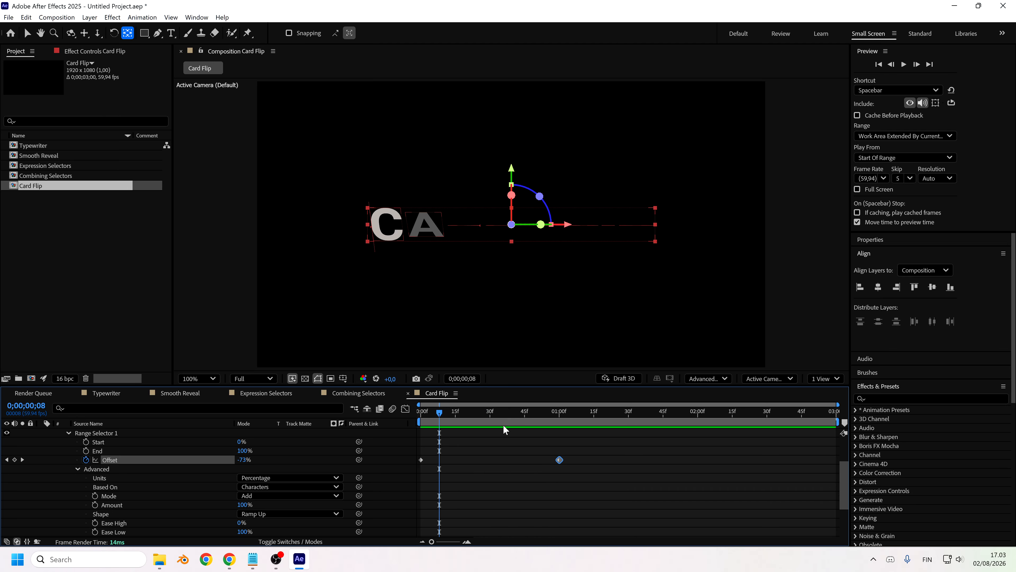
{"action": "left_click", "coordinate": [481, 415]}
{"action": "left_click_drag", "start_coordinate": [481, 415], "coordinate": [467, 416]}
Step: Increase the animator's X Rotation to 2x+90° so each letter makes extra turns
{"action": "scroll", "coordinate": [219, 493], "scroll_direction": "down", "scroll_amount": 3}
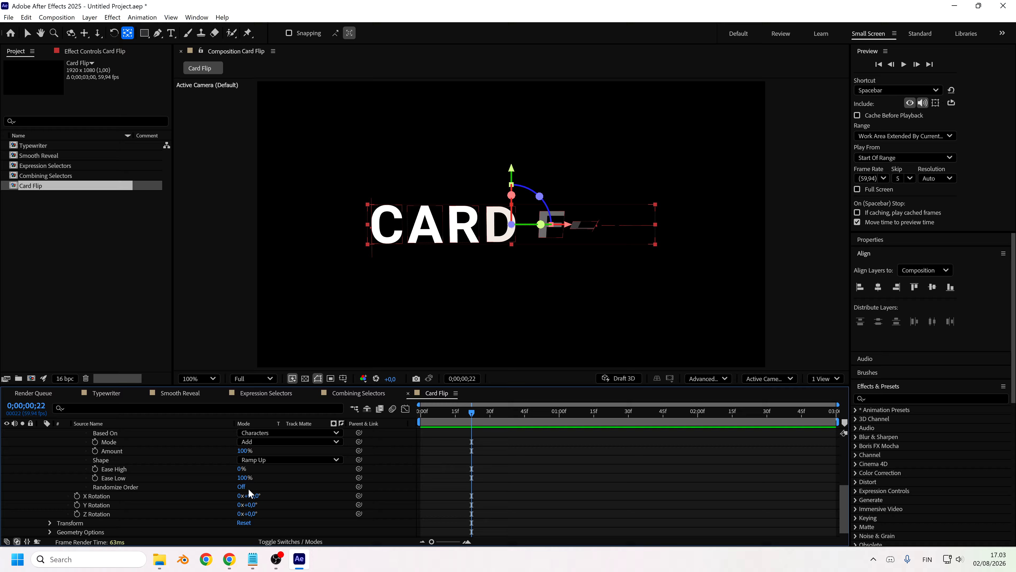
{"action": "left_click_drag", "start_coordinate": [249, 493], "coordinate": [265, 511]}
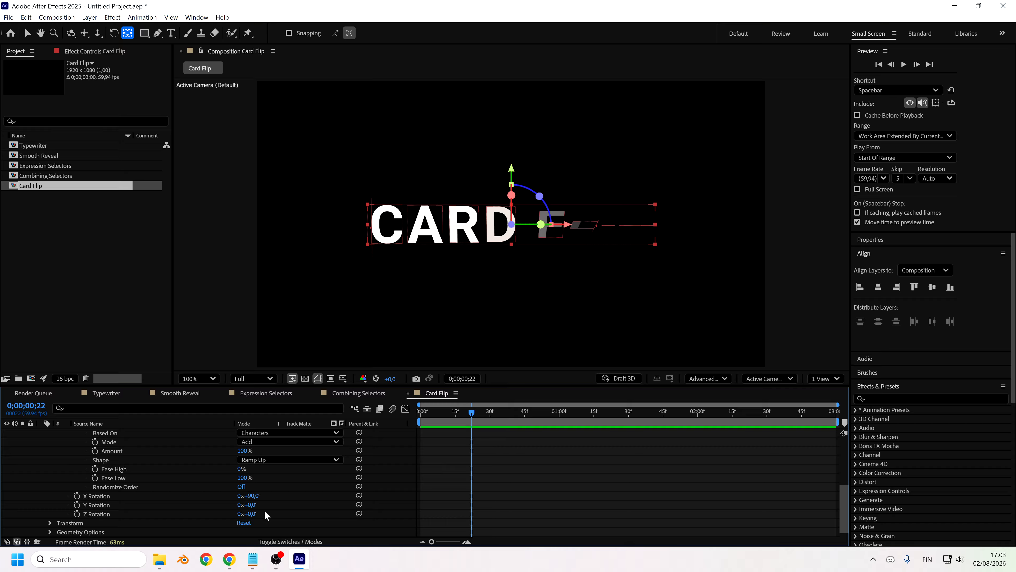
{"action": "left_click", "coordinate": [239, 496]}
{"action": "type", "text": "2"}
{"action": "key", "text": "Return"}
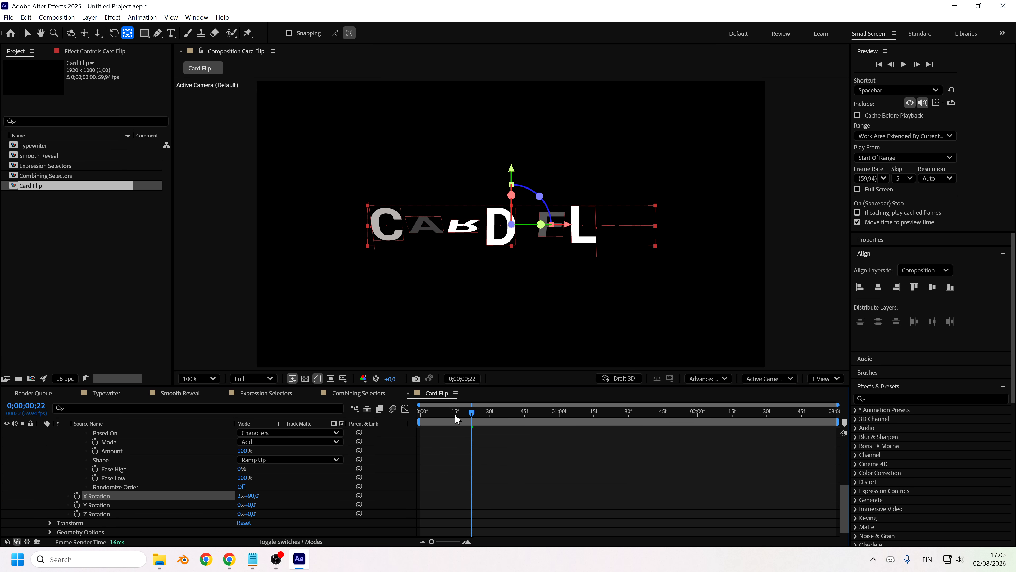
Step: Preview the multi-turn letter flip several times and scrub near the end of the animation to inspect it
{"action": "key", "text": "space"}
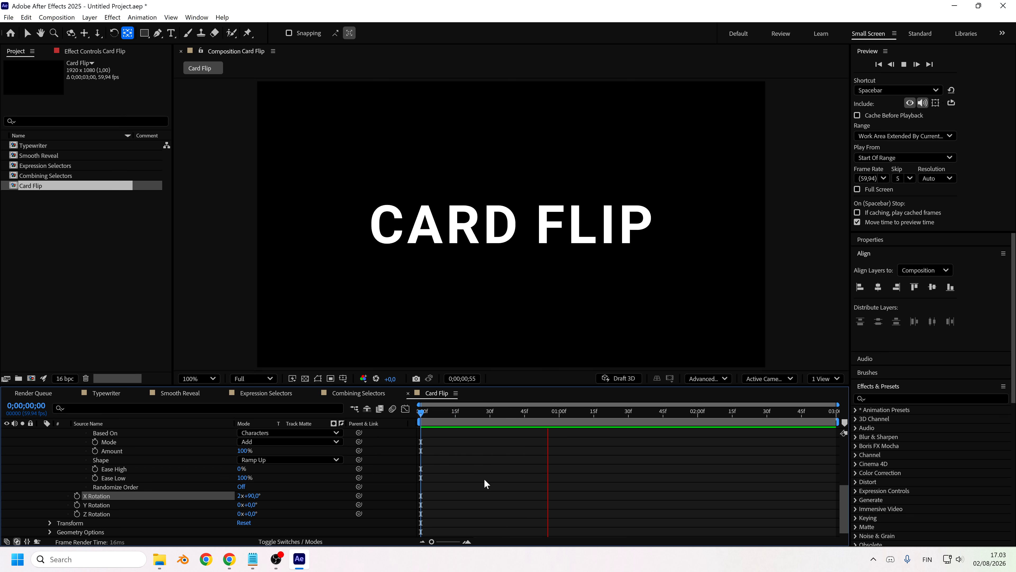
{"action": "key", "text": "space"}
{"action": "key", "text": "space"}
{"action": "key", "text": "space"}
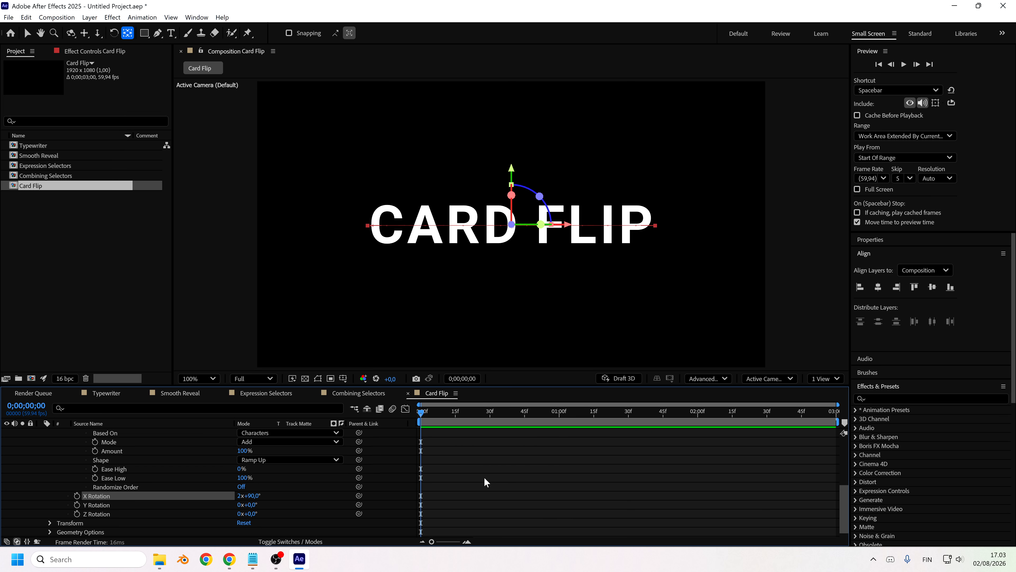
{"action": "key", "text": "space"}
{"action": "key", "text": "space"}
{"action": "left_click", "coordinate": [524, 412]}
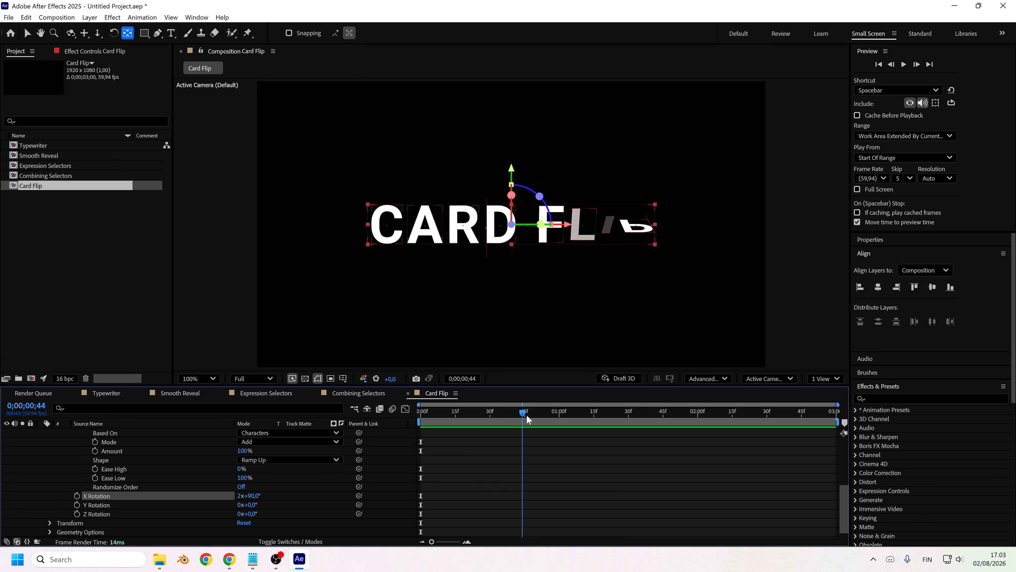
{"action": "left_click_drag", "start_coordinate": [526, 415], "coordinate": [541, 415]}
{"action": "scroll", "coordinate": [81, 496], "scroll_direction": "up", "scroll_amount": 3}
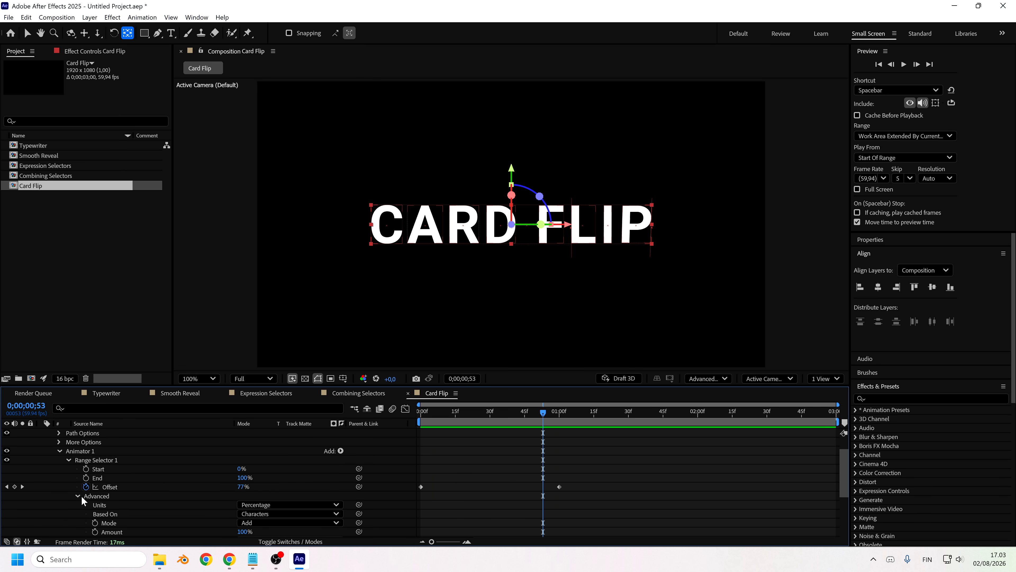
{"action": "left_click", "coordinate": [78, 496]}
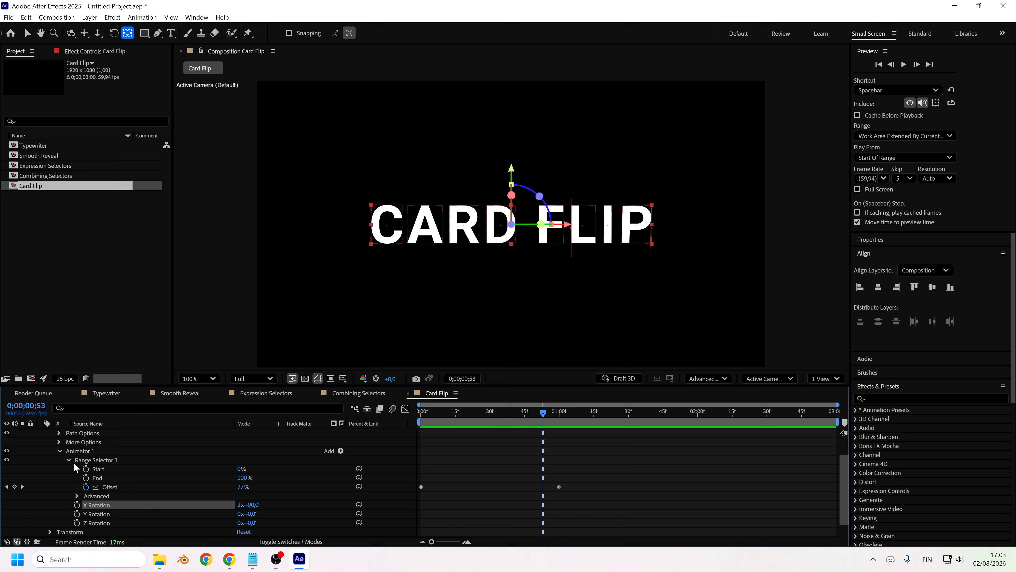
{"action": "left_click", "coordinate": [341, 450]}
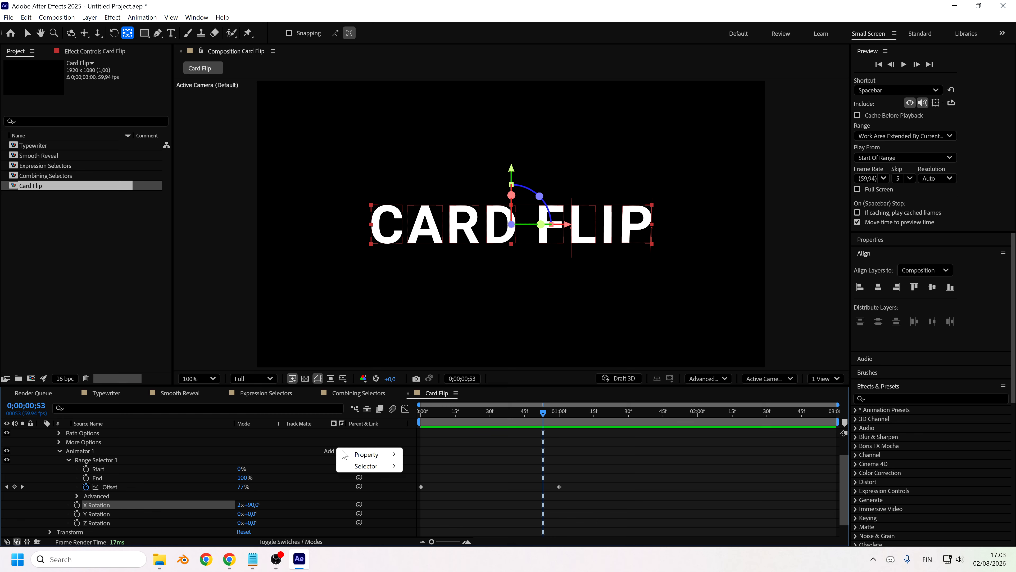
{"action": "mouse_move", "coordinate": [346, 454]}
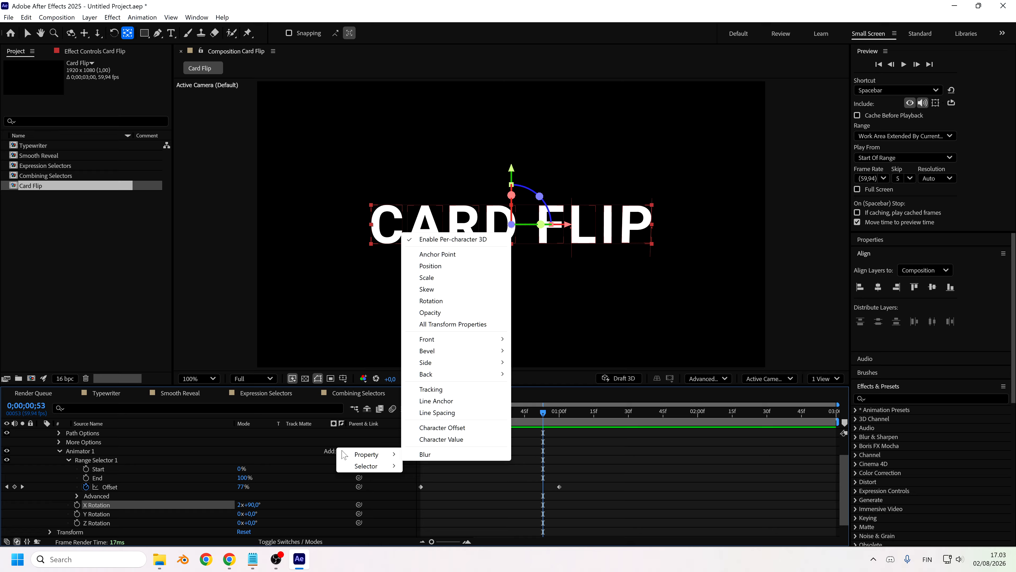
{"action": "left_click", "coordinate": [458, 265]}
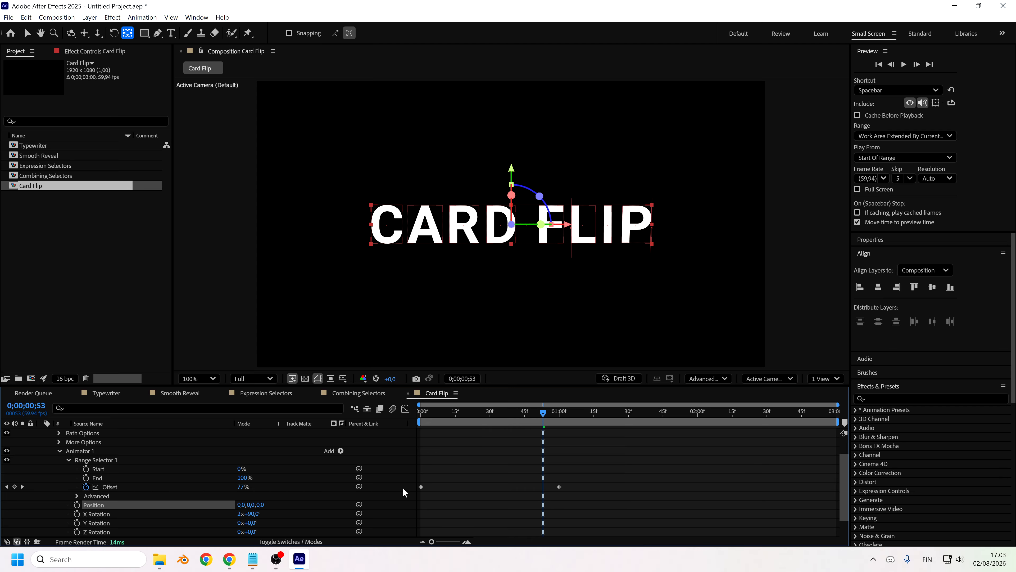
{"action": "left_click_drag", "start_coordinate": [594, 413], "coordinate": [663, 438]}
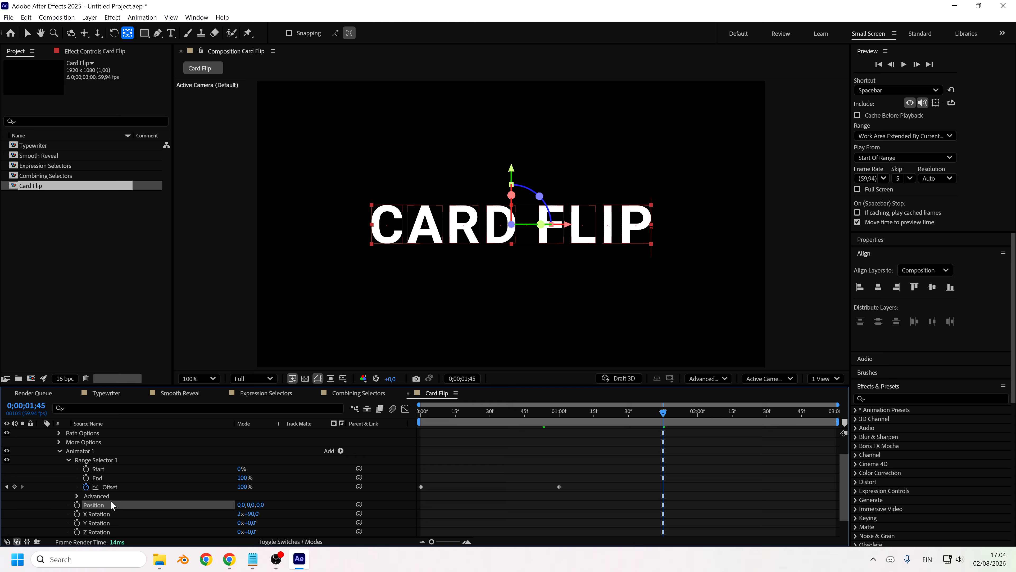
{"action": "key", "text": "Delete"}
Step: Add a second text animator with Position to the Card Flip layer and set its Z position to 3000
{"action": "scroll", "coordinate": [109, 500], "scroll_direction": "up", "scroll_amount": 1}
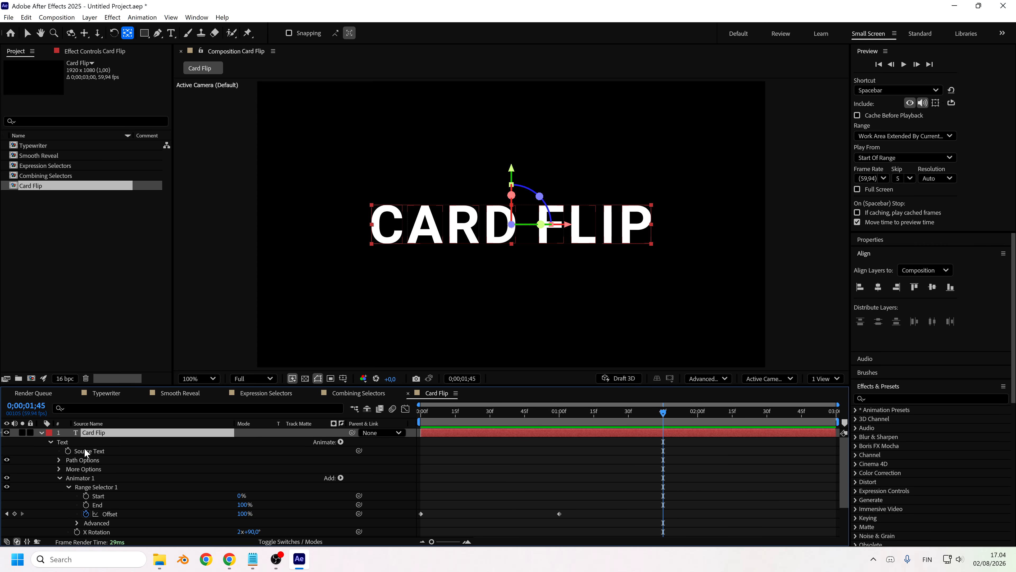
{"action": "left_click", "coordinate": [79, 442]}
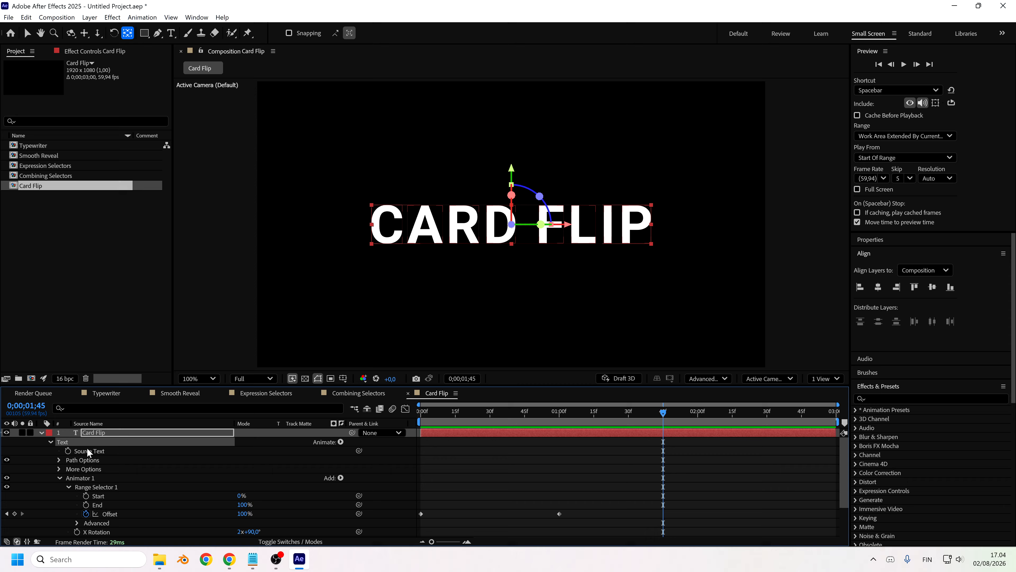
{"action": "left_click", "coordinate": [340, 441]}
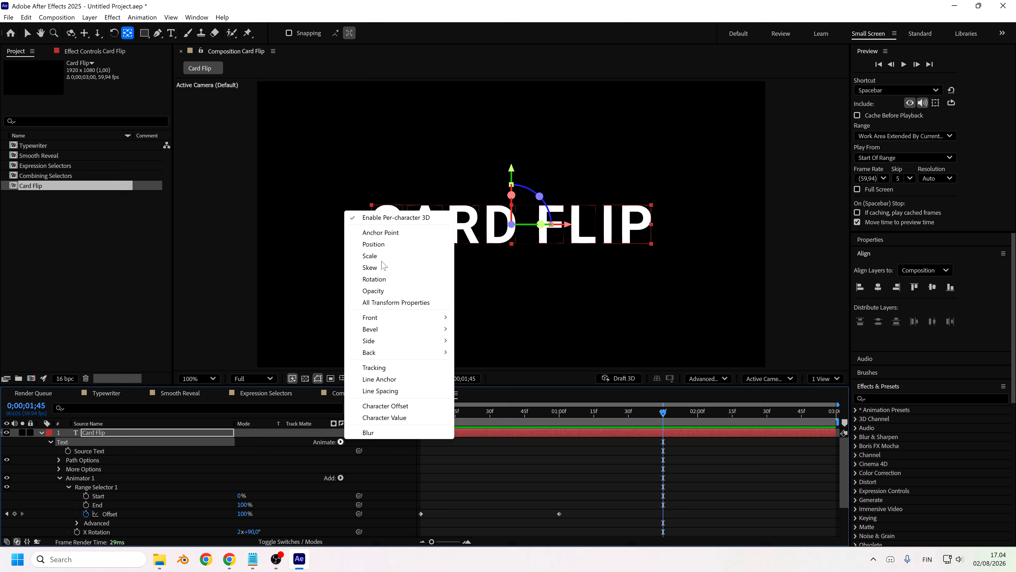
{"action": "left_click", "coordinate": [375, 244]}
{"action": "scroll", "coordinate": [118, 512], "scroll_direction": "down", "scroll_amount": 1}
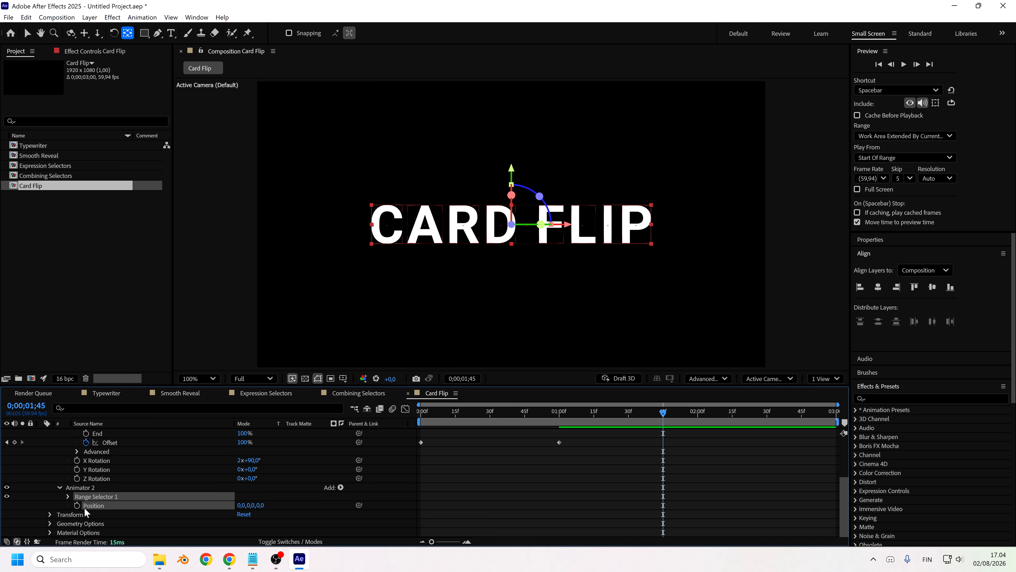
{"action": "left_click_drag", "start_coordinate": [262, 505], "coordinate": [292, 522]}
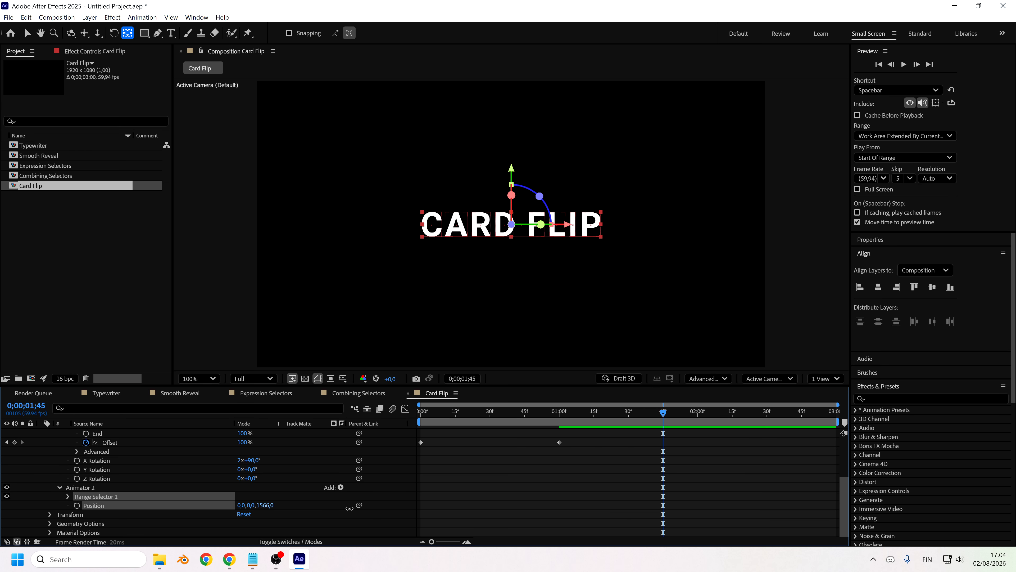
{"action": "left_click", "coordinate": [271, 505]}
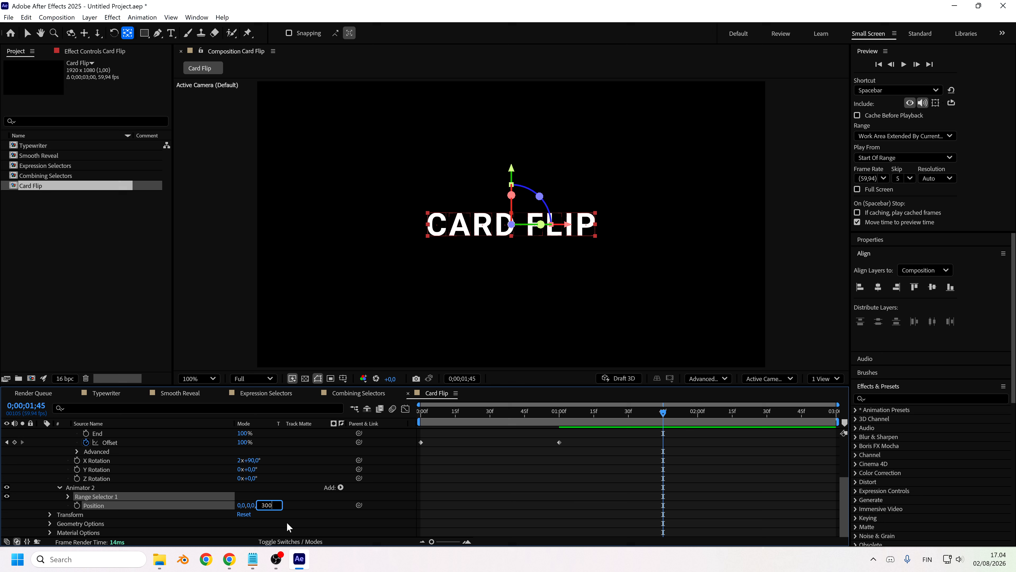
{"action": "key", "text": "Return"}
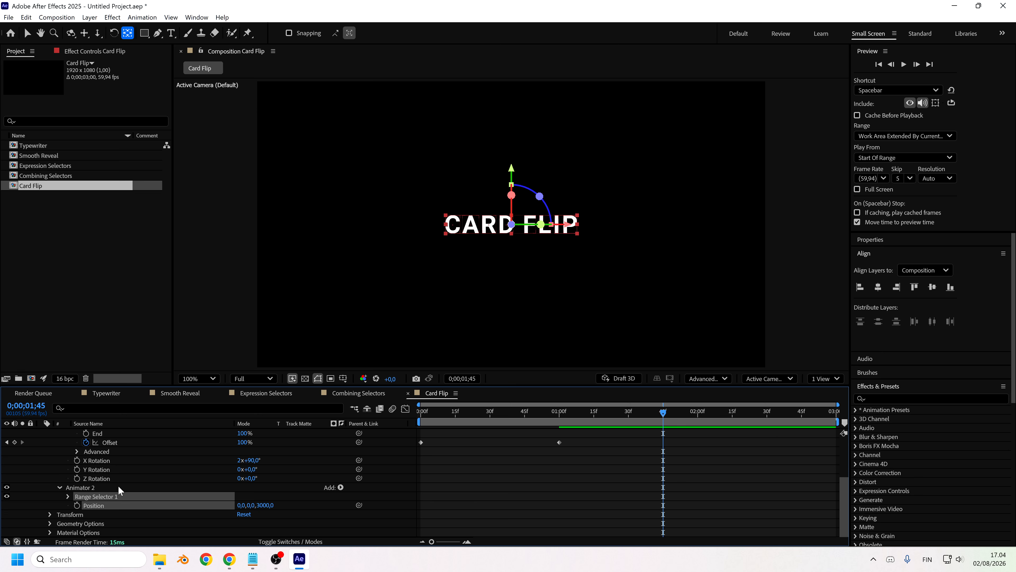
Step: Set Animator 2's range selector Shape to Ramp Down and its Ease High to 100%
{"action": "left_click", "coordinate": [66, 496]}
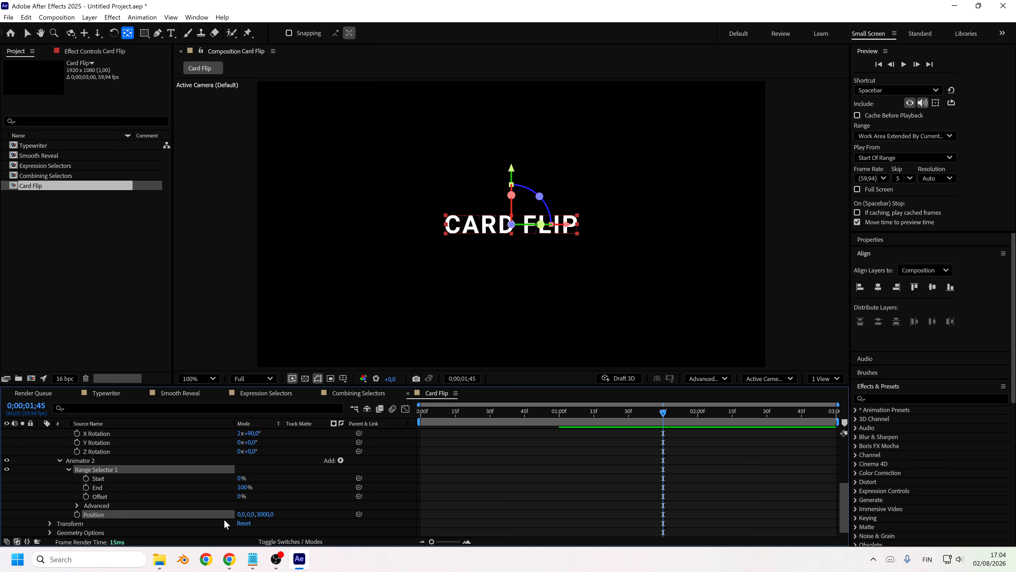
{"action": "left_click", "coordinate": [76, 506]}
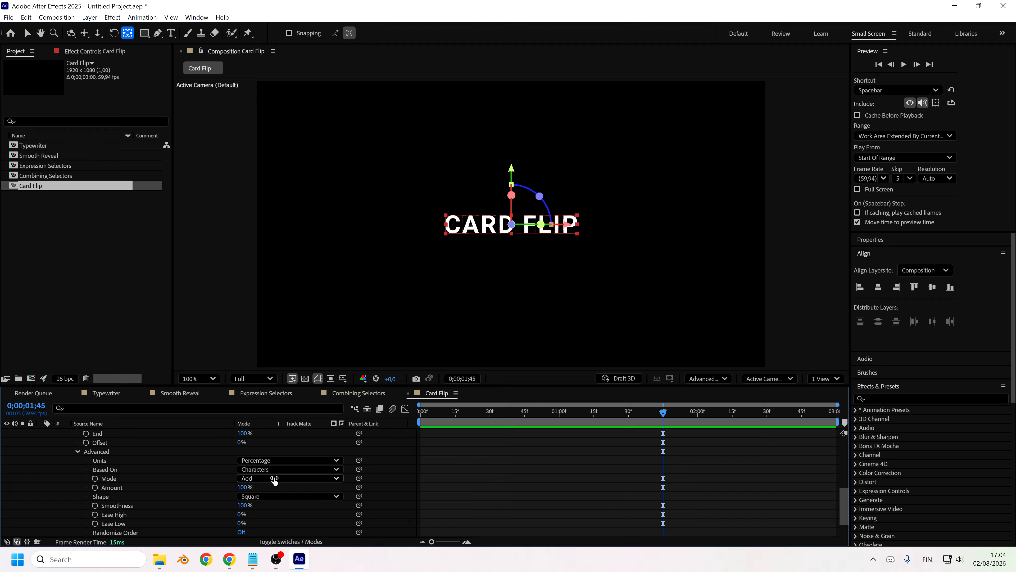
{"action": "left_click", "coordinate": [266, 497]}
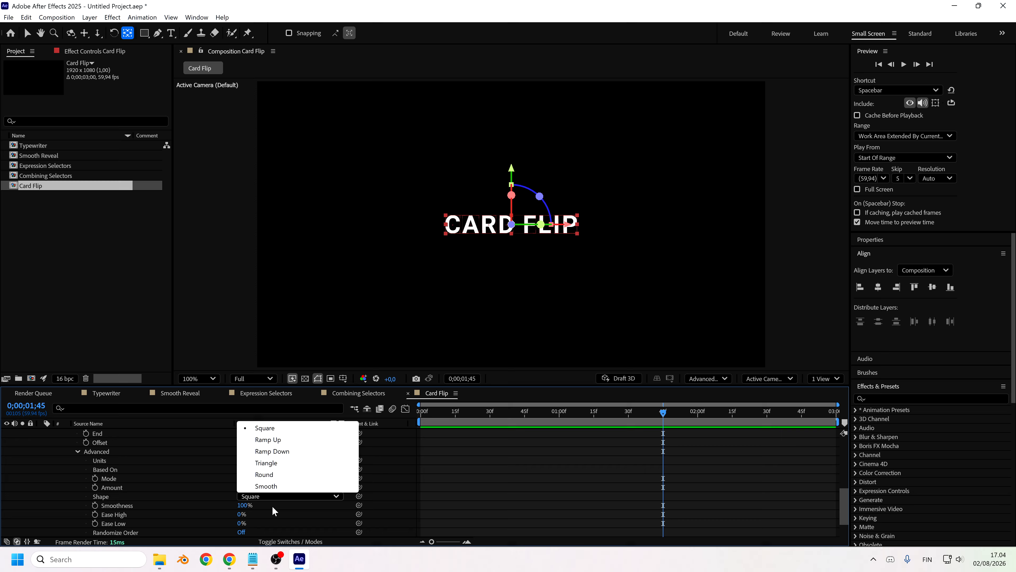
{"action": "left_click", "coordinate": [275, 453]}
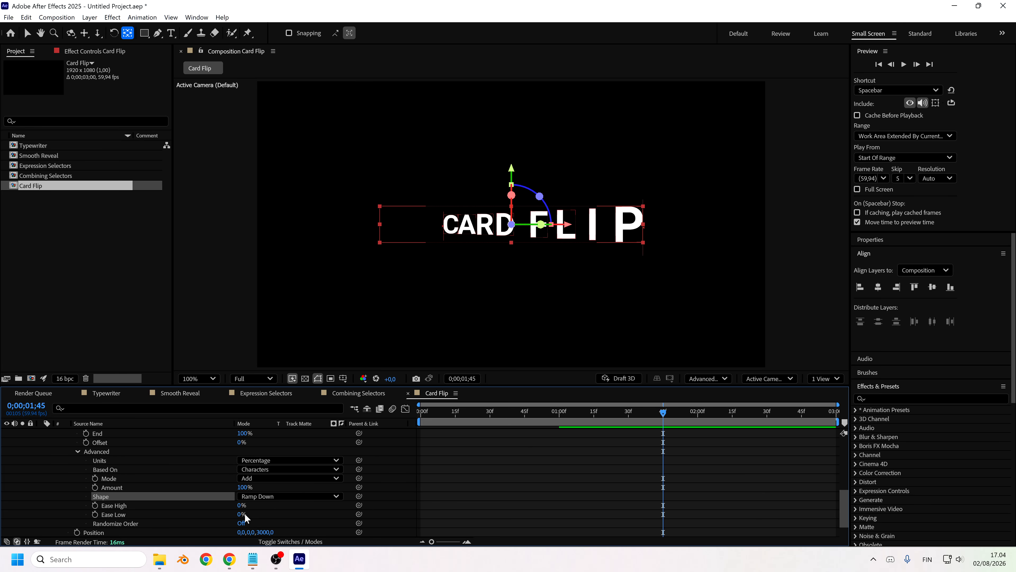
{"action": "left_click", "coordinate": [241, 506]}
{"action": "type", "text": "100"}
{"action": "key", "text": "Return"}
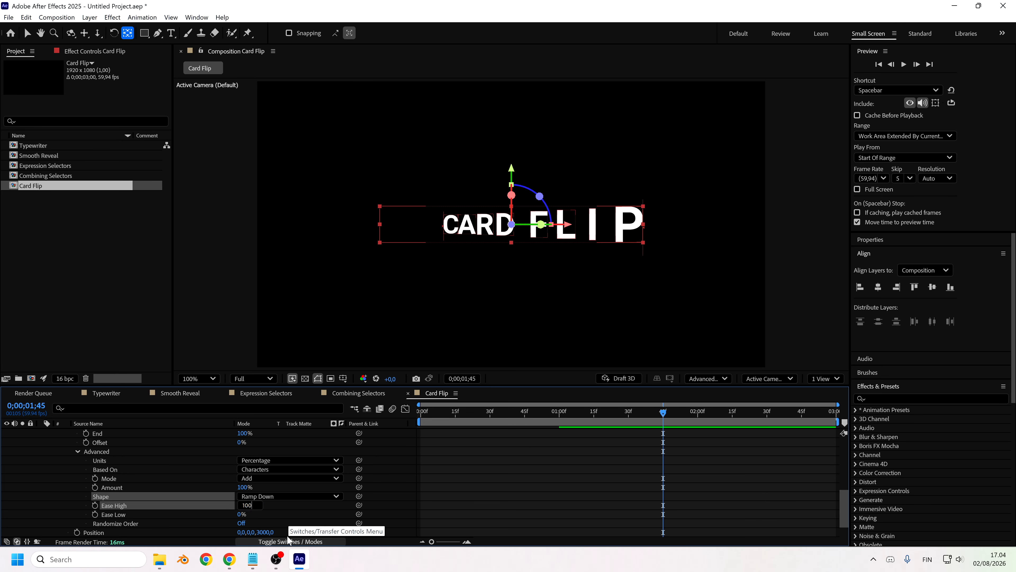
{"action": "scroll", "coordinate": [465, 485], "scroll_direction": "up", "scroll_amount": 5}
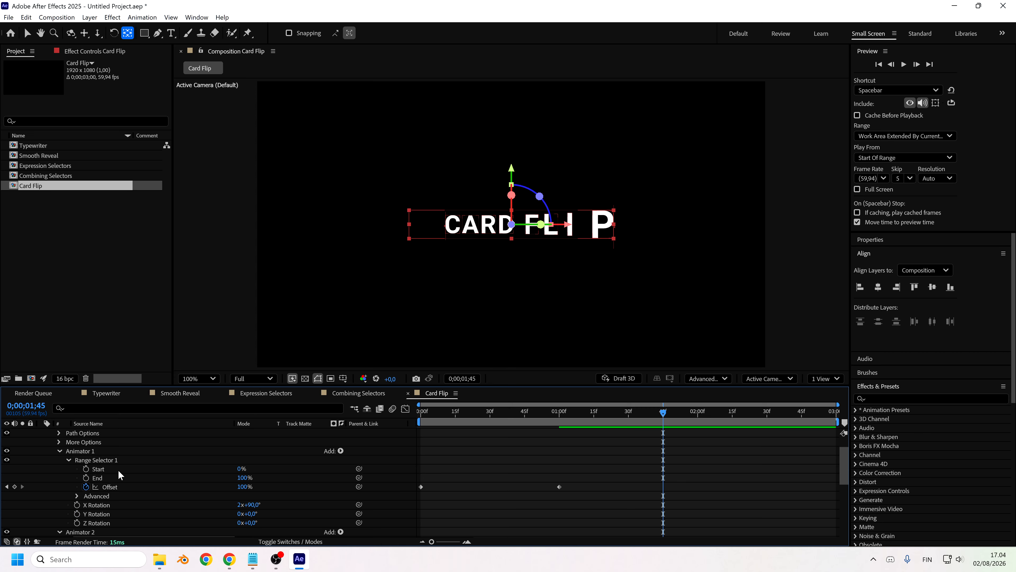
{"action": "mouse_move", "coordinate": [245, 489]}
{"action": "left_mouse_down"}
{"action": "mouse_move", "coordinate": [232, 493]}
{"action": "mouse_move", "coordinate": [261, 499]}
{"action": "mouse_move", "coordinate": [245, 501]}
{"action": "left_mouse_up"}
{"action": "scroll", "coordinate": [240, 487], "scroll_direction": "down", "scroll_amount": 3}
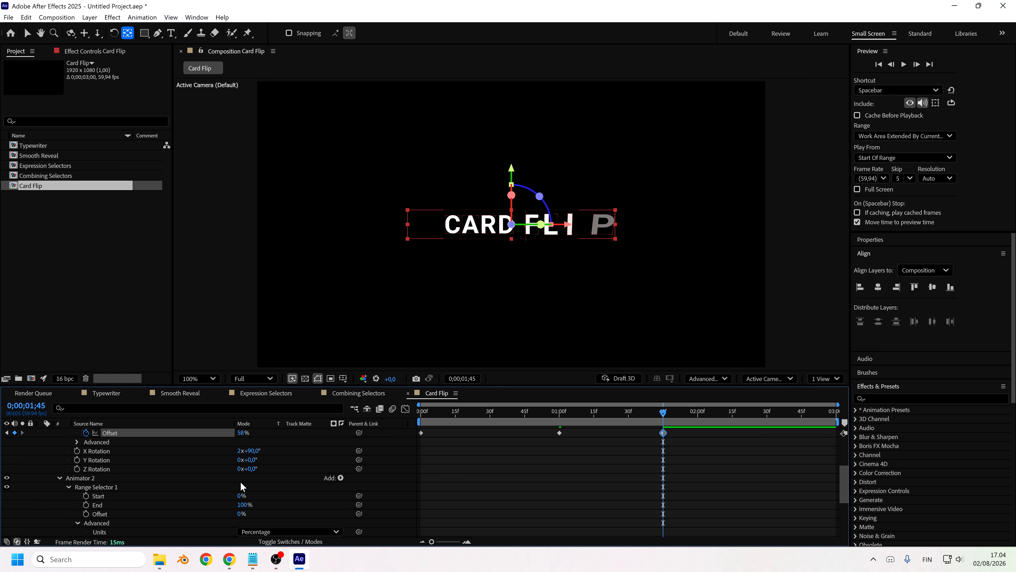
{"action": "key", "text": "Delete"}
{"action": "left_click", "coordinate": [230, 487]}
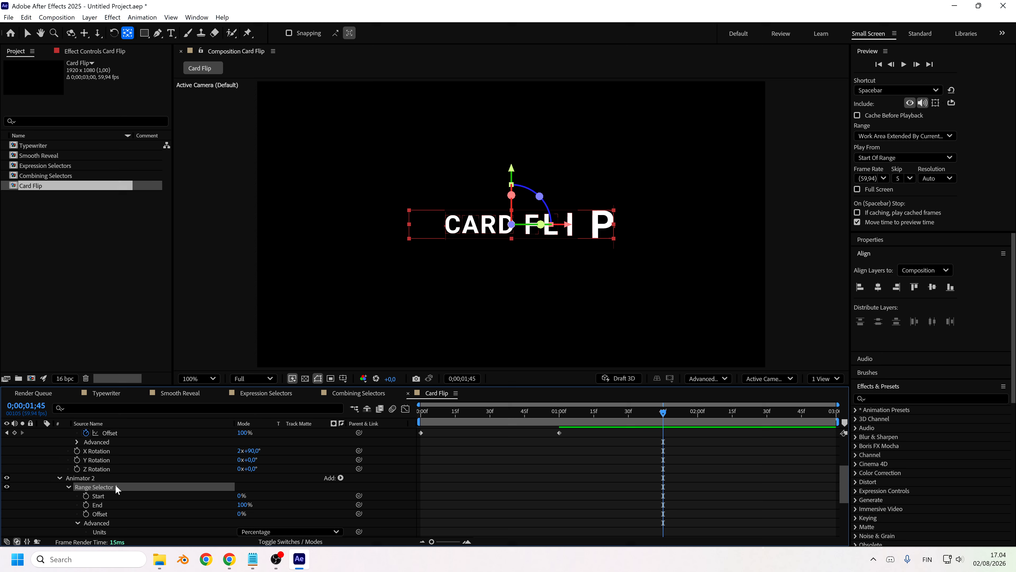
{"action": "scroll", "coordinate": [303, 494], "scroll_direction": "up", "scroll_amount": 3}
{"action": "left_click", "coordinate": [443, 489]}
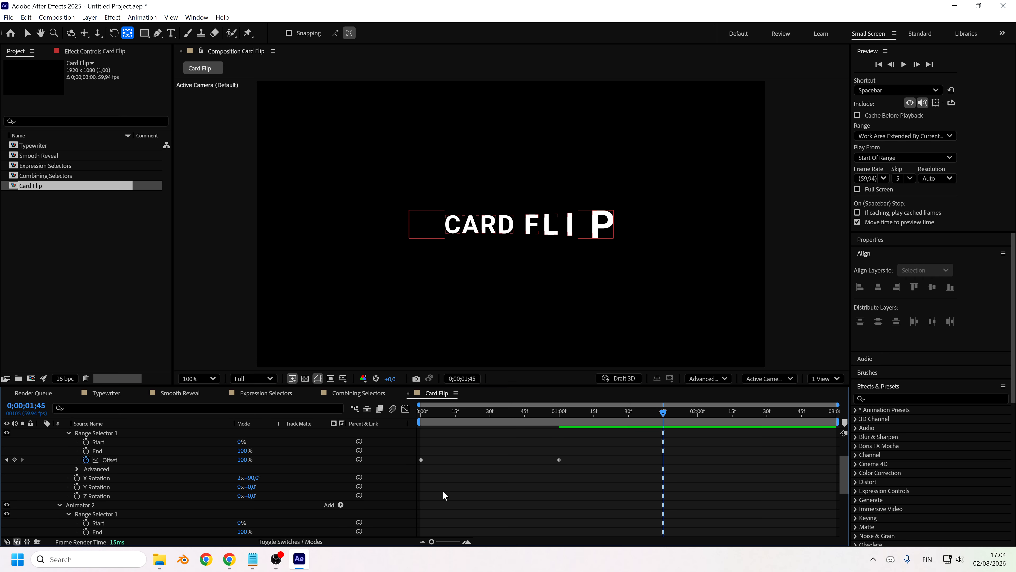
Step: Keyframe Animator 2's range selector Offset from -100% at 0;00;02;00 to 100% at 0;00;02;59 and preview the animation
{"action": "scroll", "coordinate": [150, 479], "scroll_direction": "down", "scroll_amount": 6}
{"action": "left_click", "coordinate": [85, 484]}
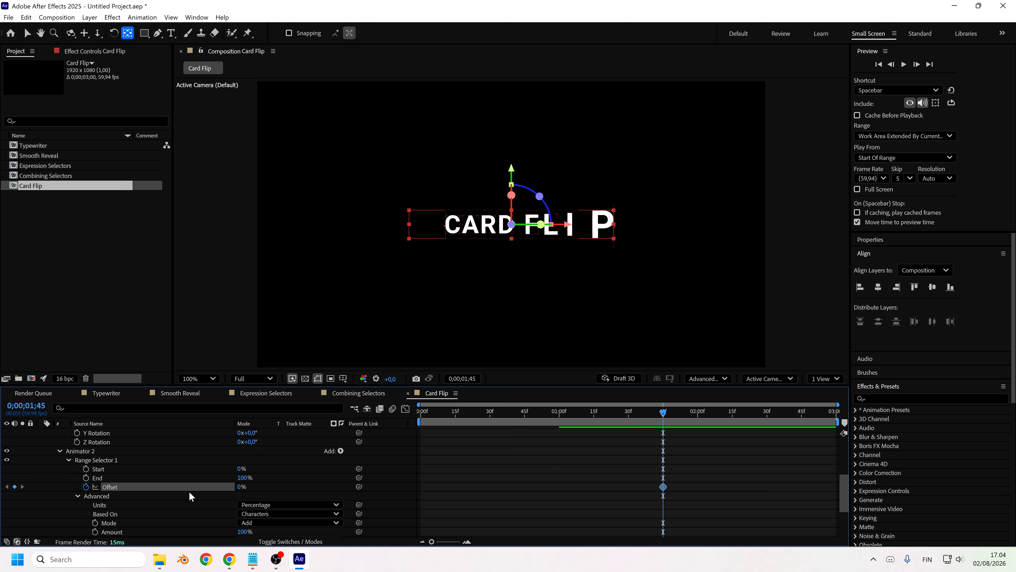
{"action": "left_click_drag", "start_coordinate": [239, 487], "coordinate": [105, 504]}
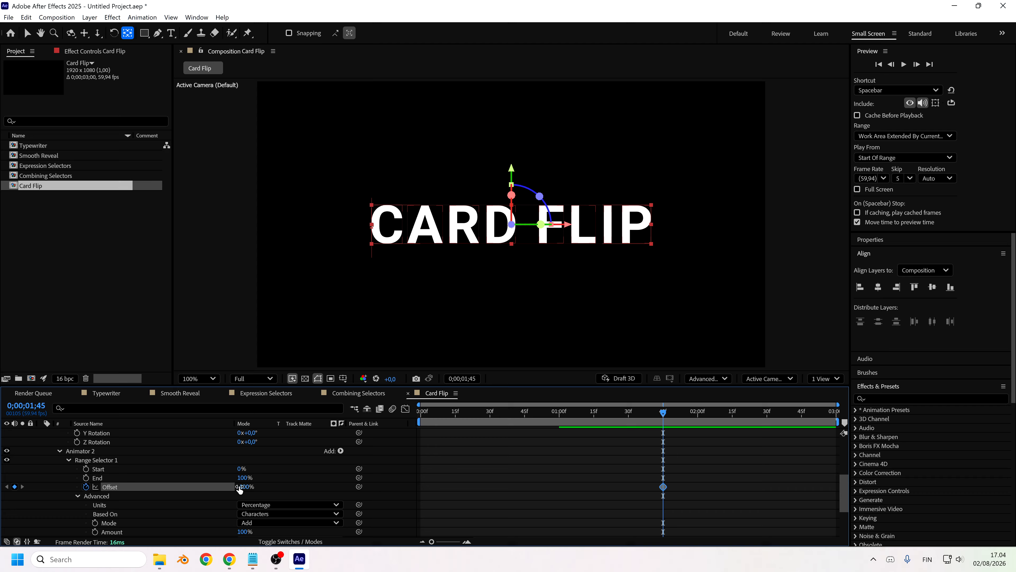
{"action": "key", "text": "space"}
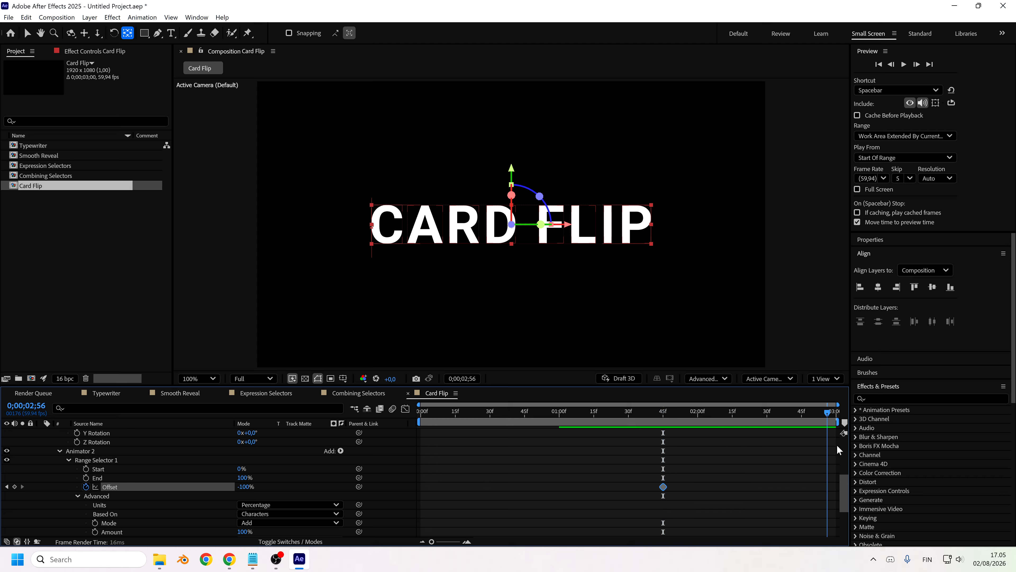
{"action": "left_click_drag", "start_coordinate": [245, 491], "coordinate": [328, 488]}
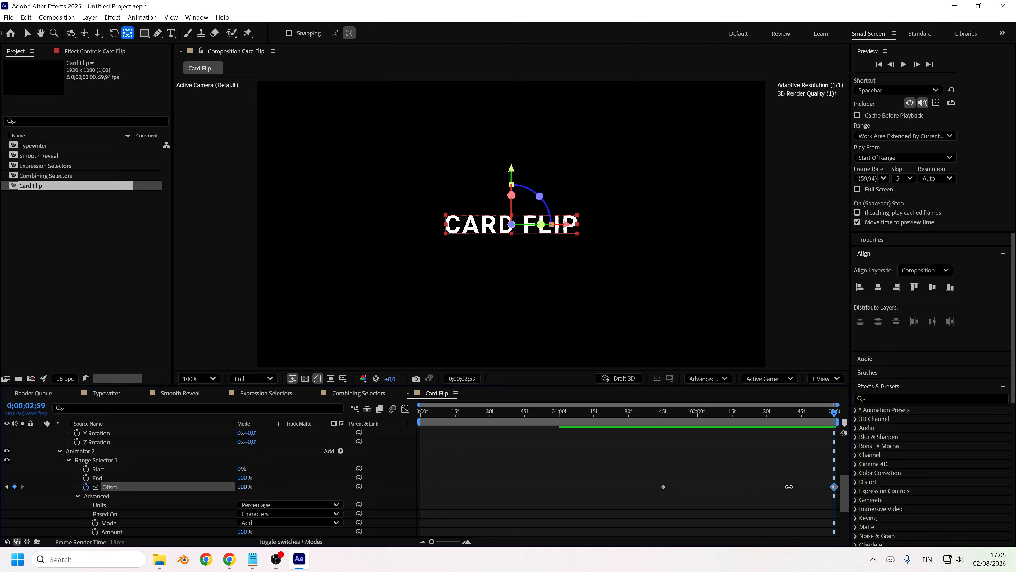
{"action": "left_click_drag", "start_coordinate": [687, 411], "coordinate": [697, 412]}
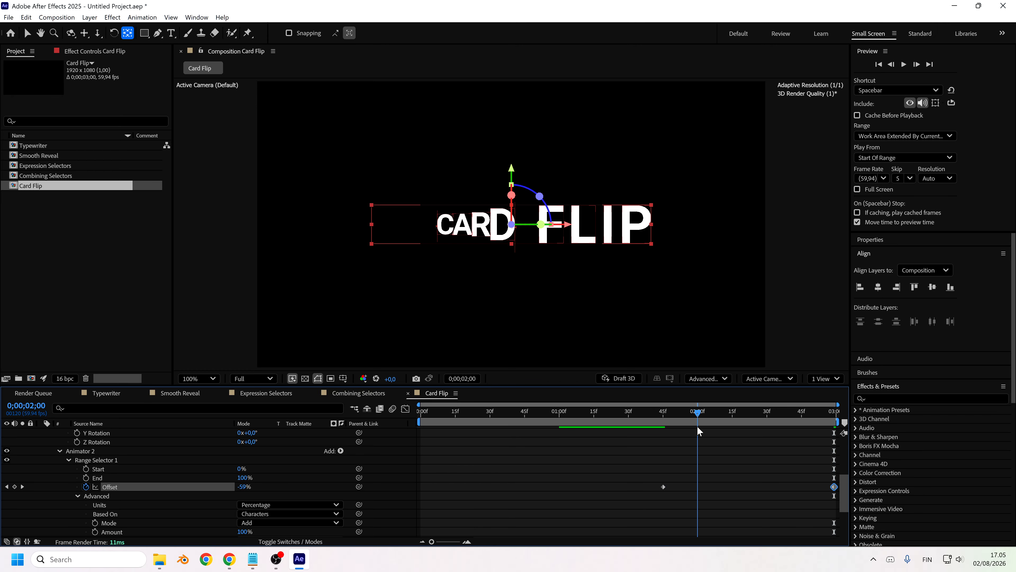
{"action": "left_click_drag", "start_coordinate": [663, 487], "coordinate": [698, 487]}
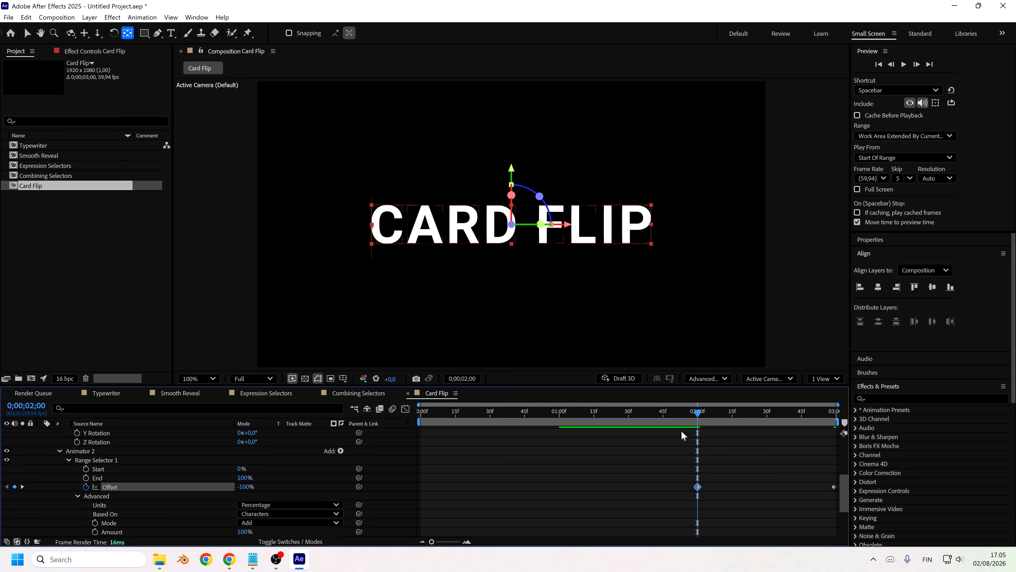
{"action": "key", "text": "space"}
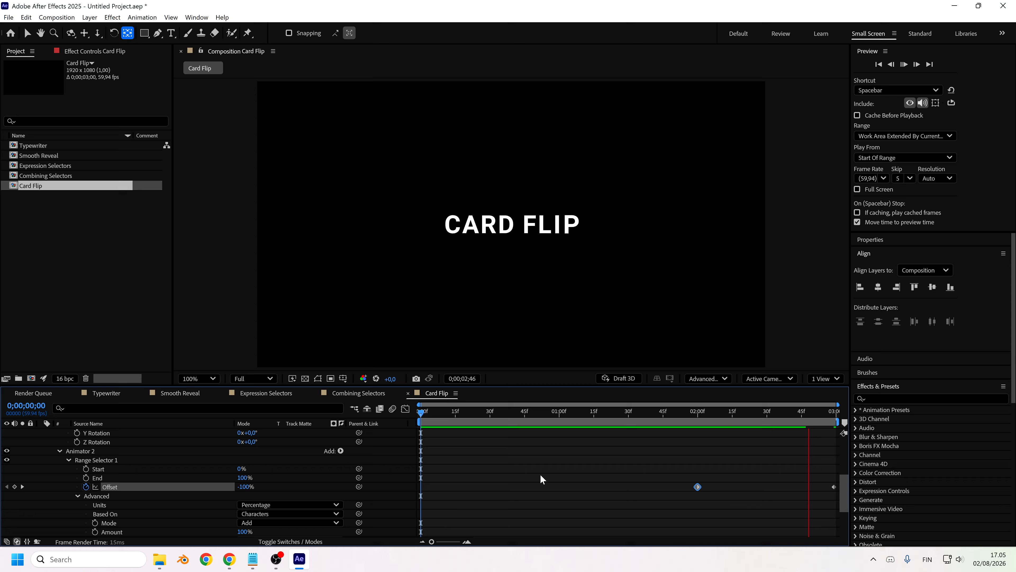
Step: Add an Opacity property to Animator 2 and set it to 0%
{"action": "left_click", "coordinate": [695, 416]}
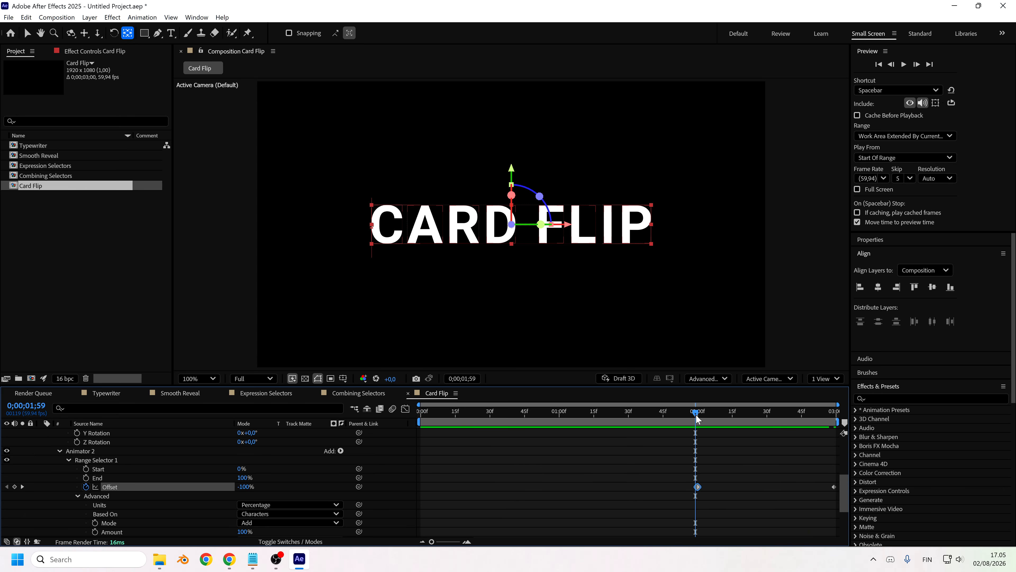
{"action": "left_click", "coordinate": [70, 458]}
{"action": "left_click", "coordinate": [131, 483]}
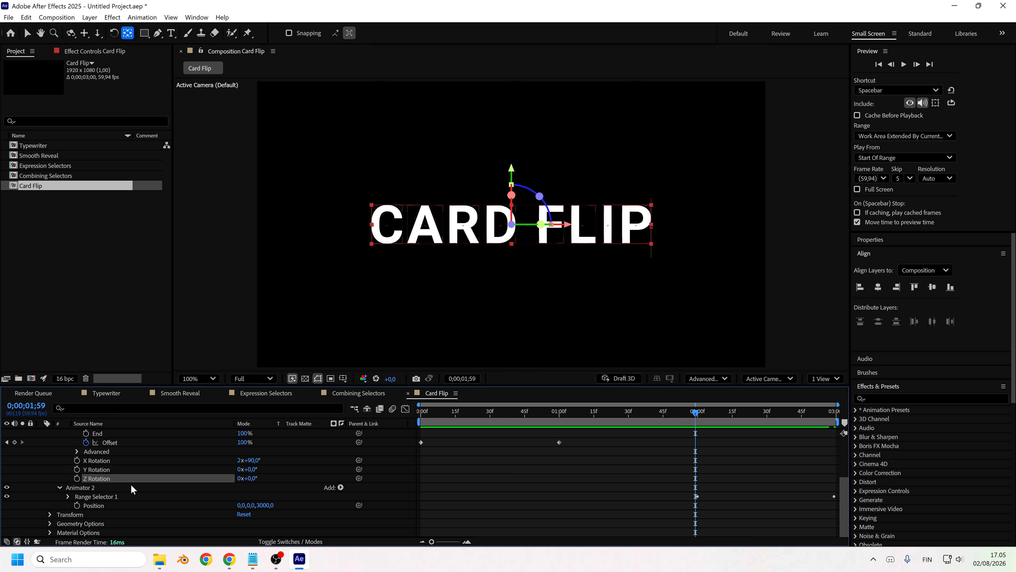
{"action": "left_click", "coordinate": [339, 487]}
{"action": "mouse_move", "coordinate": [380, 492]}
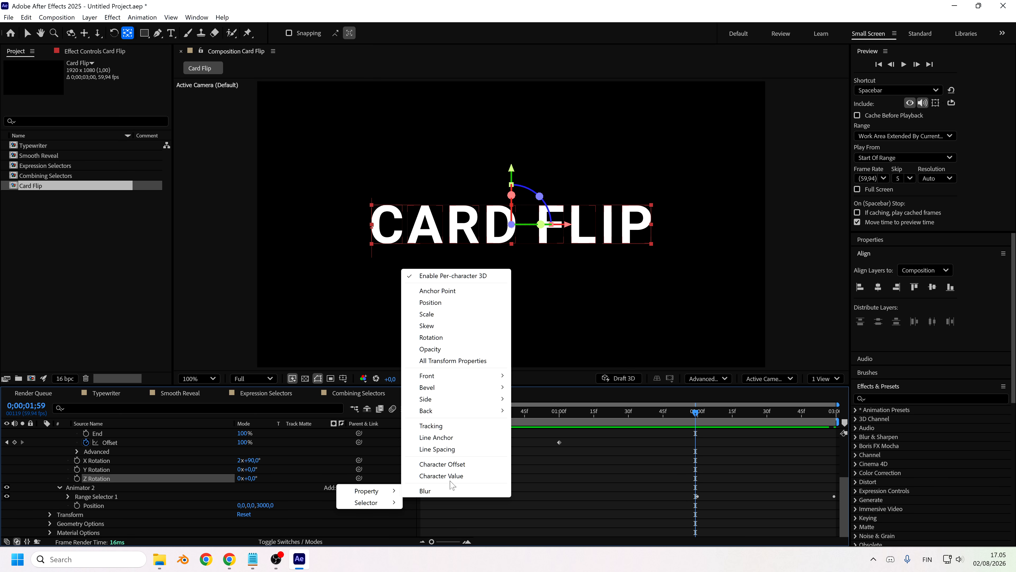
{"action": "left_click", "coordinate": [438, 348]}
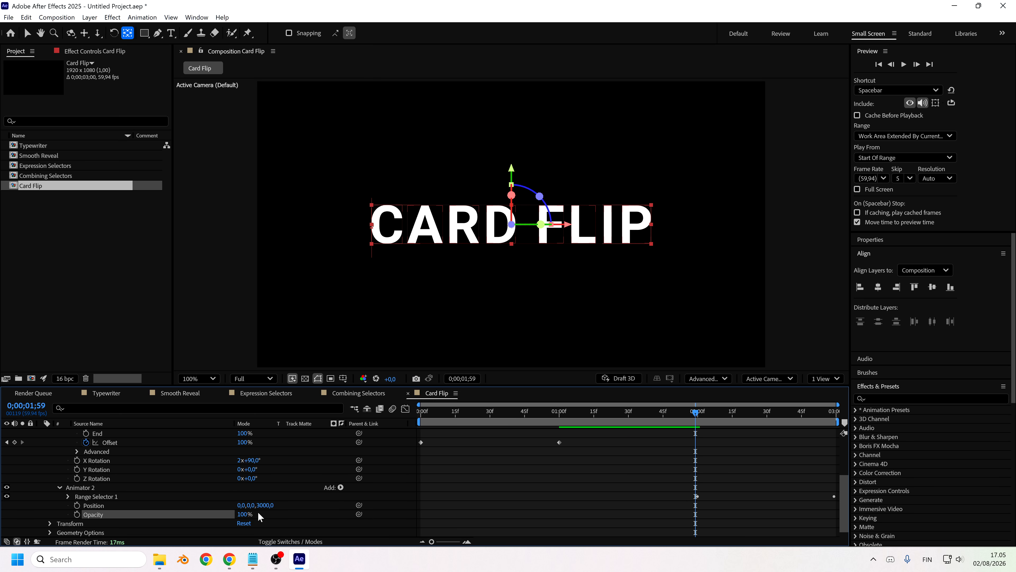
{"action": "left_click", "coordinate": [245, 514]}
{"action": "type", "text": "0"}
{"action": "key", "text": "Return"}
Step: Scrub and preview the last second to check how the letters recede and fade out
{"action": "left_click_drag", "start_coordinate": [695, 415], "coordinate": [946, 439]}
{"action": "key", "text": "space"}
{"action": "left_click", "coordinate": [639, 514]}
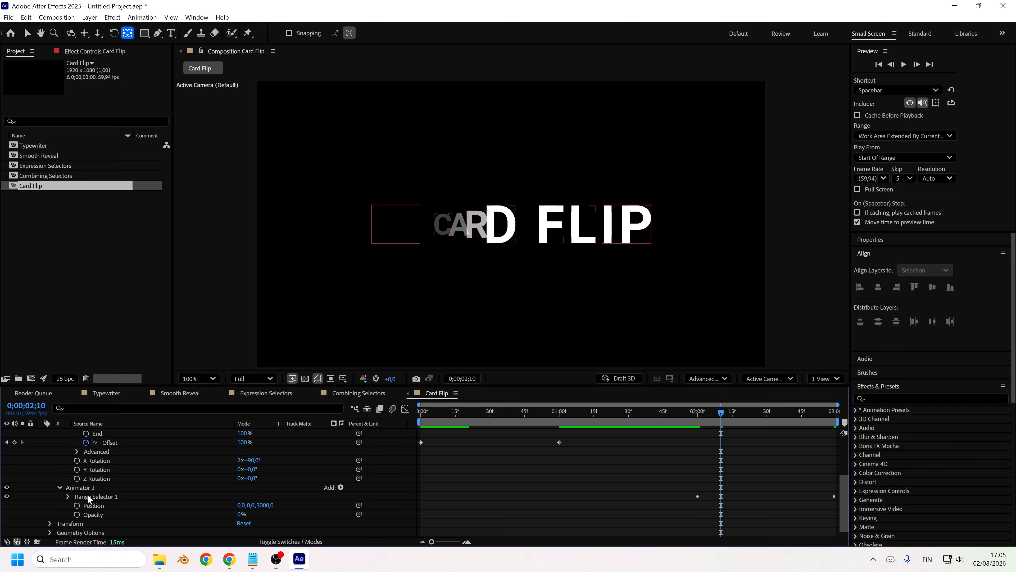
Step: Set Animator 2's range selector Ease High to 0% and Ease Low to 100%
{"action": "left_click", "coordinate": [69, 496]}
{"action": "scroll", "coordinate": [126, 490], "scroll_direction": "down", "scroll_amount": 3}
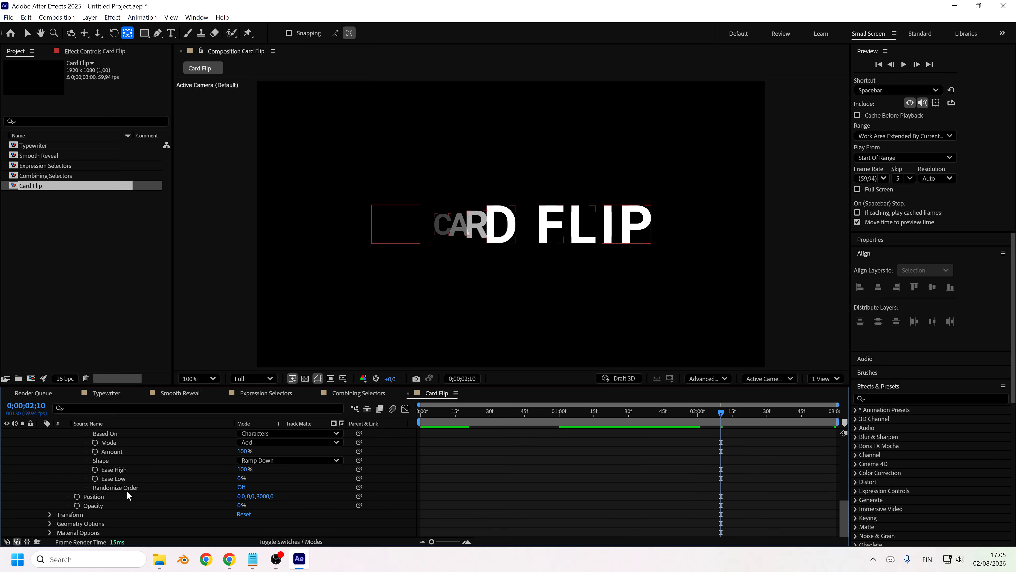
{"action": "left_click", "coordinate": [243, 469]}
{"action": "type", "text": "0"}
{"action": "key", "text": "Return"}
{"action": "left_click", "coordinate": [242, 478]}
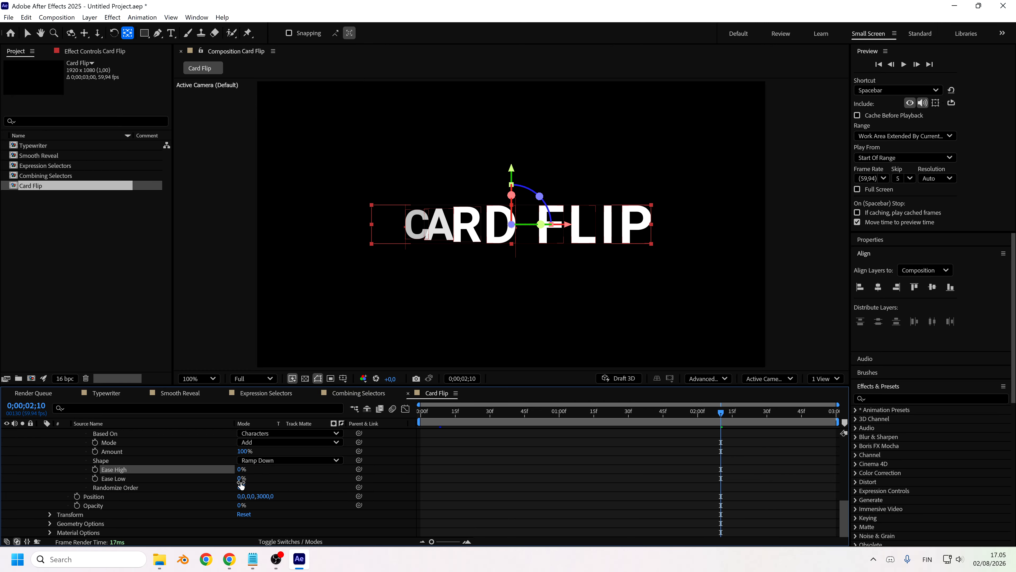
{"action": "type", "text": "100"}
{"action": "key", "text": "Return"}
Step: Preview and scrub the Card Flip composition to check how the letters flip in and recede with the new easing
{"action": "left_click_drag", "start_coordinate": [699, 415], "coordinate": [839, 444]}
{"action": "key", "text": "space"}
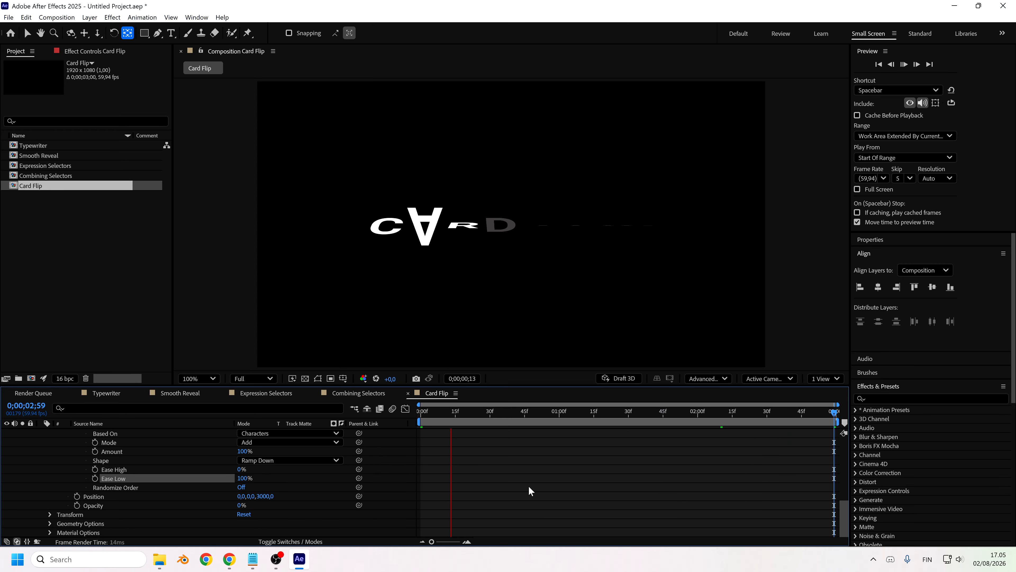
{"action": "left_click", "coordinate": [504, 520]}
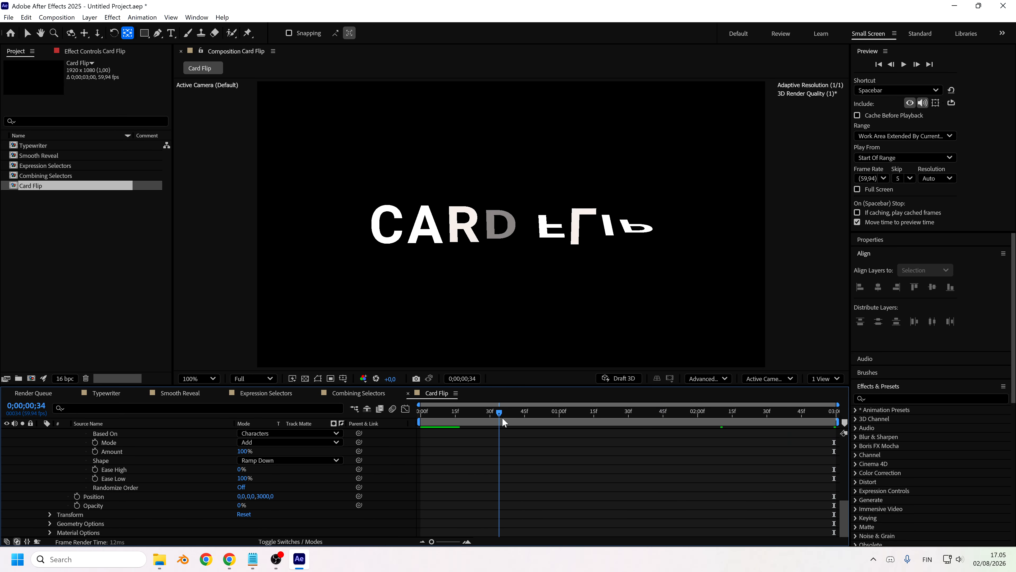
{"action": "key", "text": "space"}
{"action": "key", "text": "space"}
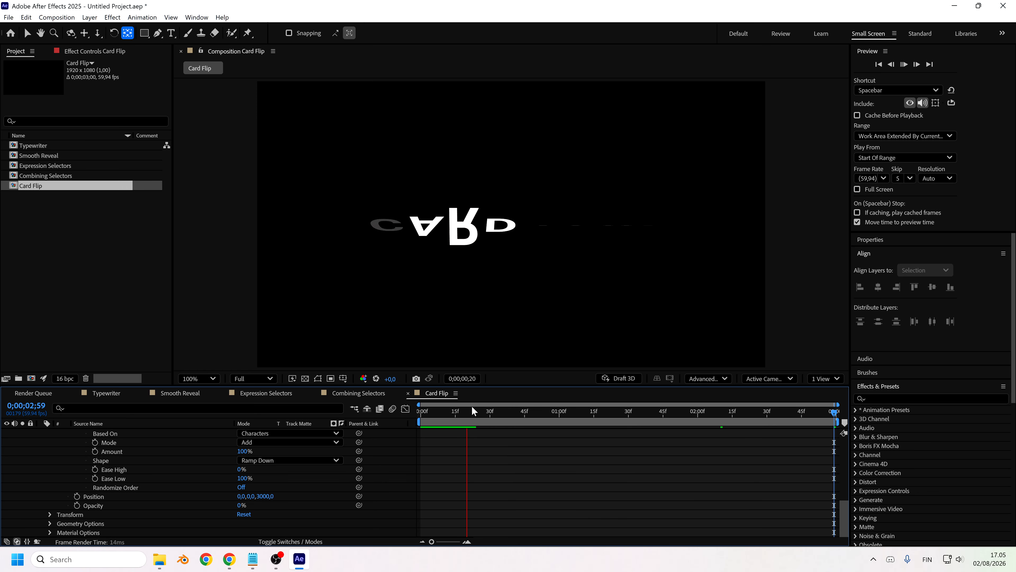
{"action": "left_click_drag", "start_coordinate": [479, 411], "coordinate": [462, 430]}
{"action": "key", "text": "Page_Down"}
{"action": "key", "text": "Page_Down"}
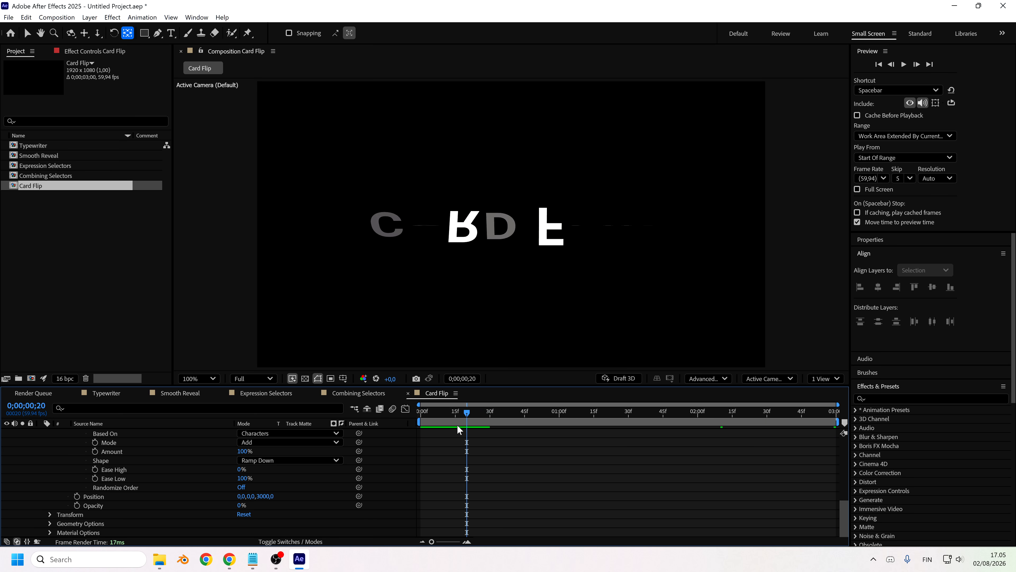
Step: Collapse the text animators and choose Advanced 3D as the composition's 3D renderer
{"action": "scroll", "coordinate": [168, 476], "scroll_direction": "up", "scroll_amount": 5}
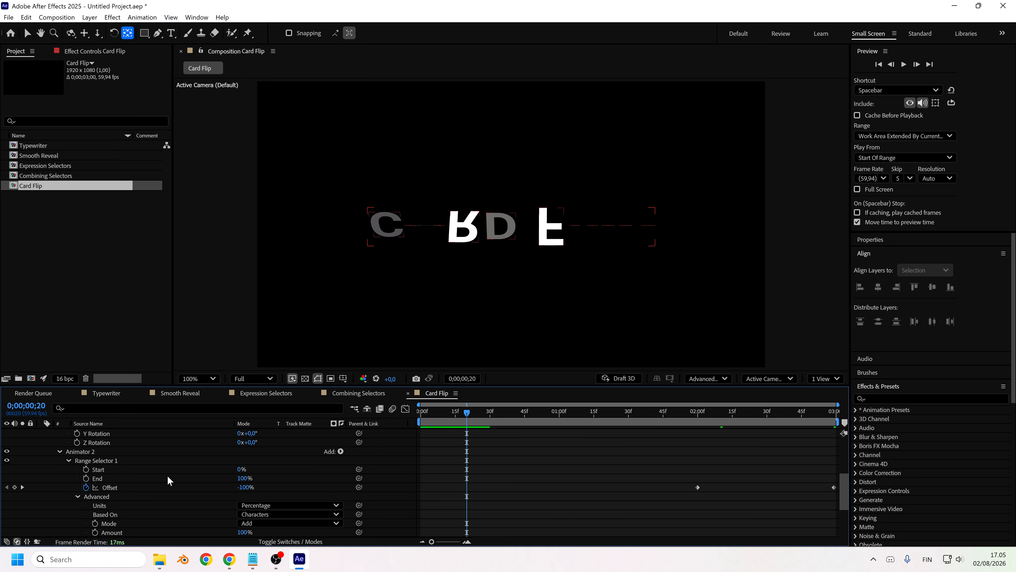
{"action": "scroll", "coordinate": [85, 496], "scroll_direction": "up", "scroll_amount": 3}
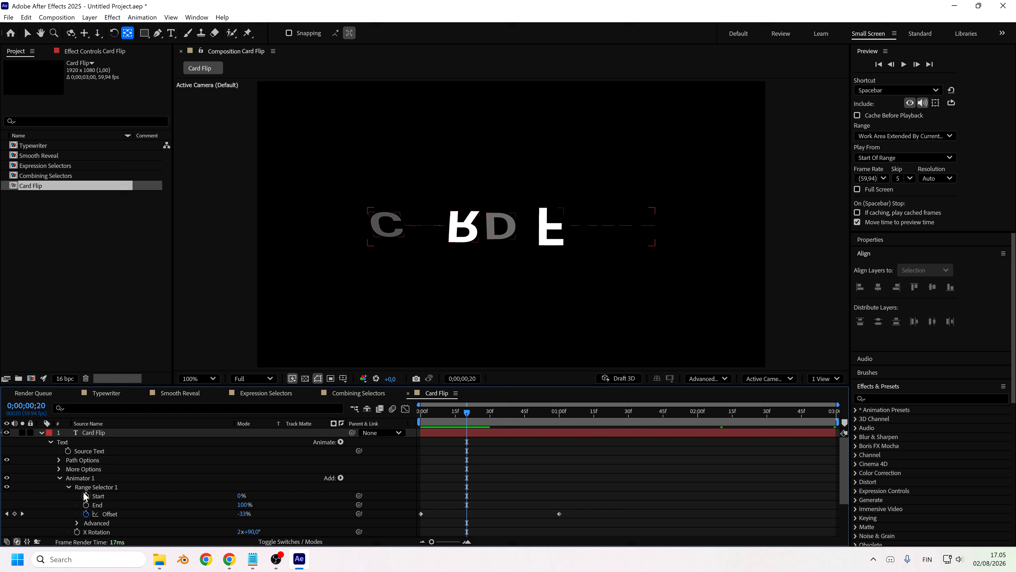
{"action": "left_click", "coordinate": [60, 478]}
{"action": "left_click", "coordinate": [707, 378]}
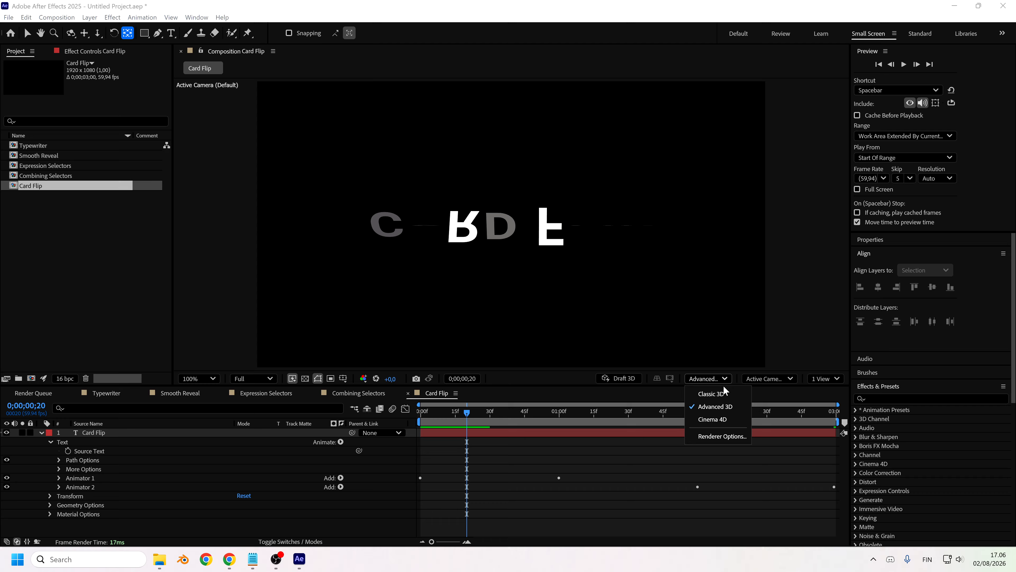
{"action": "left_click", "coordinate": [727, 407]}
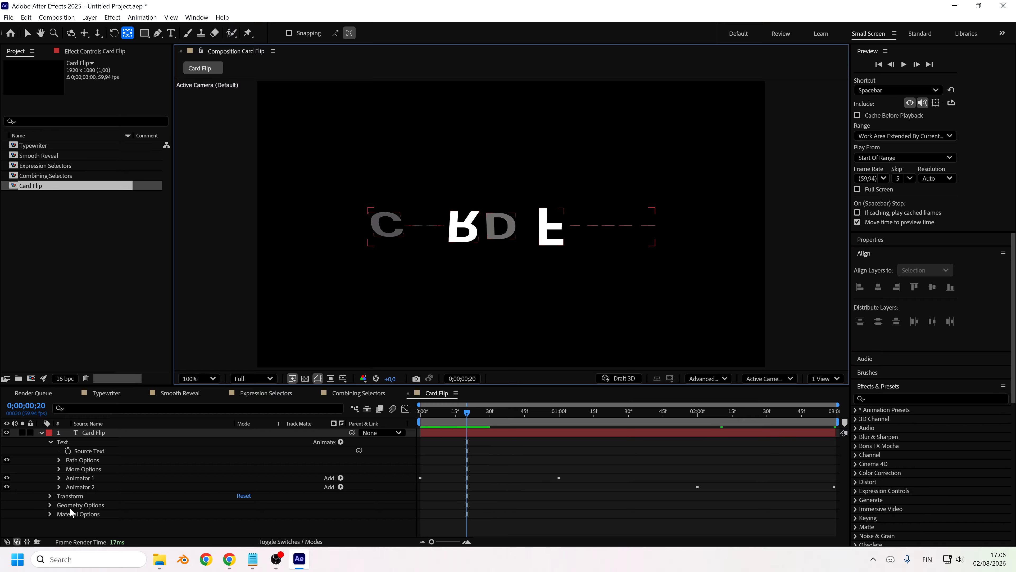
Step: Set the Card Flip text layer's Extrusion Depth to 11 in its geometry options
{"action": "left_click", "coordinate": [90, 506]}
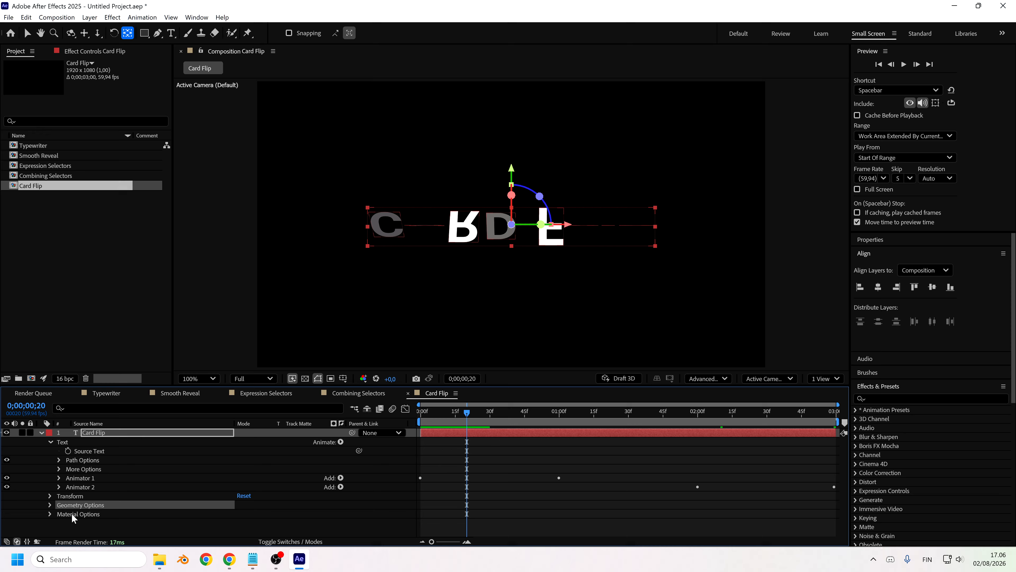
{"action": "left_click", "coordinate": [49, 504]}
{"action": "scroll", "coordinate": [139, 507], "scroll_direction": "down", "scroll_amount": 1}
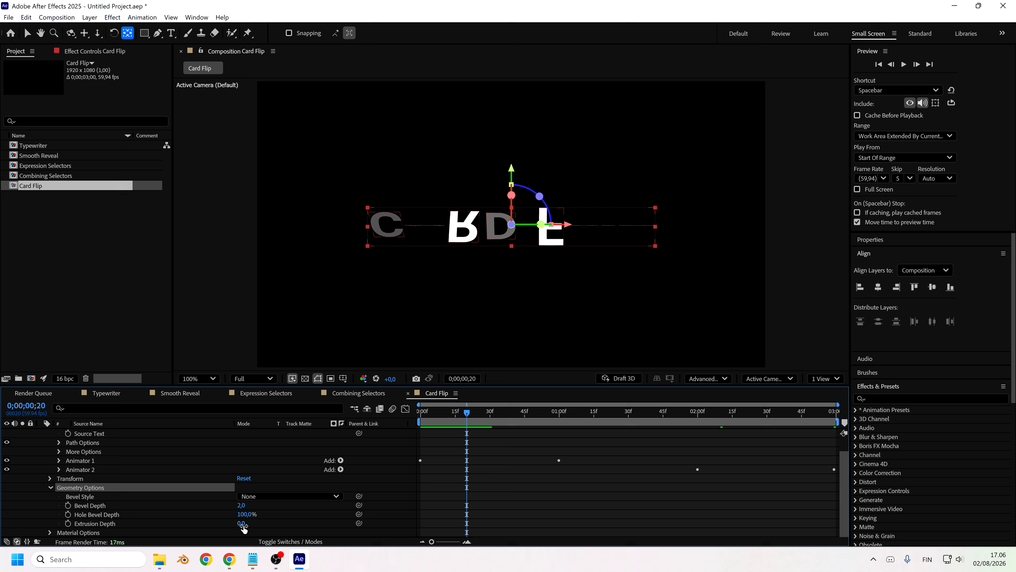
{"action": "left_click_drag", "start_coordinate": [243, 528], "coordinate": [252, 528]}
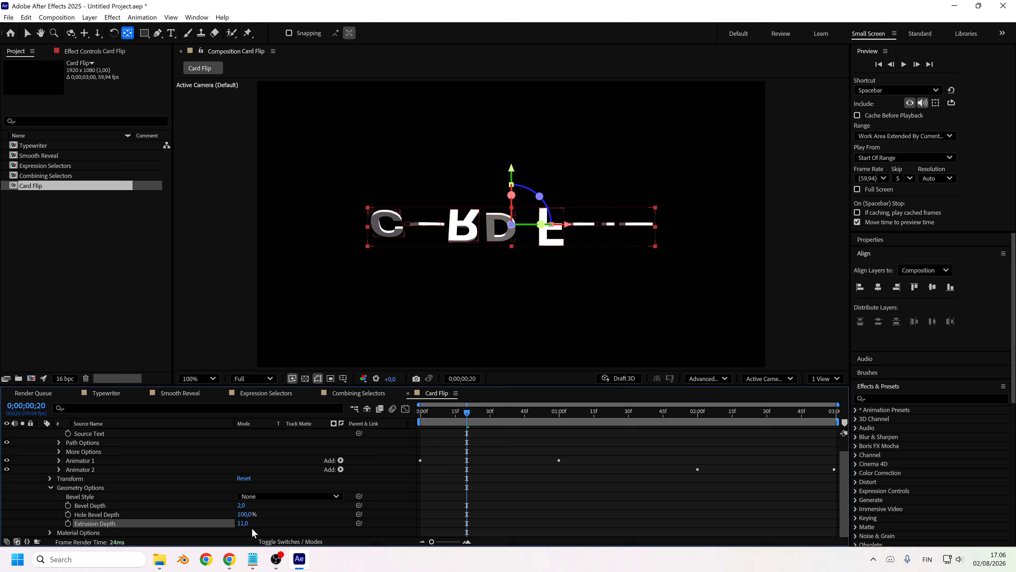
Step: Give the extruded text a Convex bevel with a Bevel Depth of 4 and check it on a nearby frame
{"action": "left_click", "coordinate": [267, 497]}
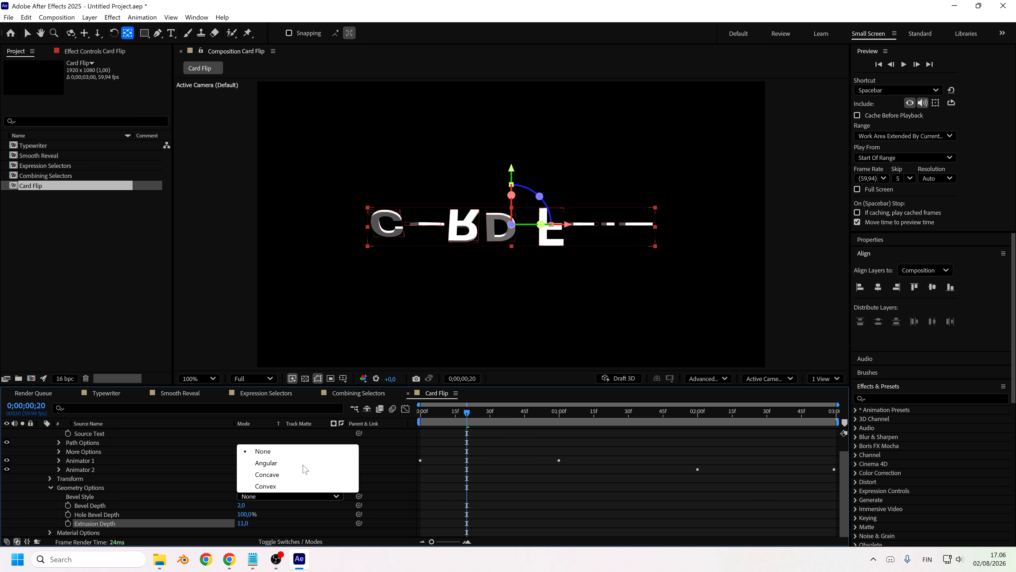
{"action": "left_click", "coordinate": [273, 487]}
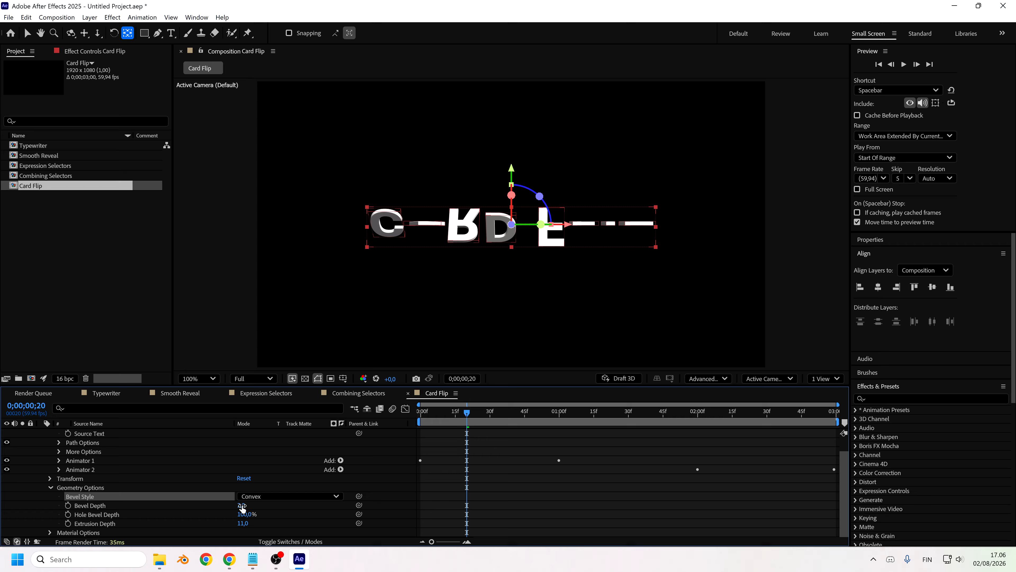
{"action": "left_click_drag", "start_coordinate": [242, 505], "coordinate": [262, 505]}
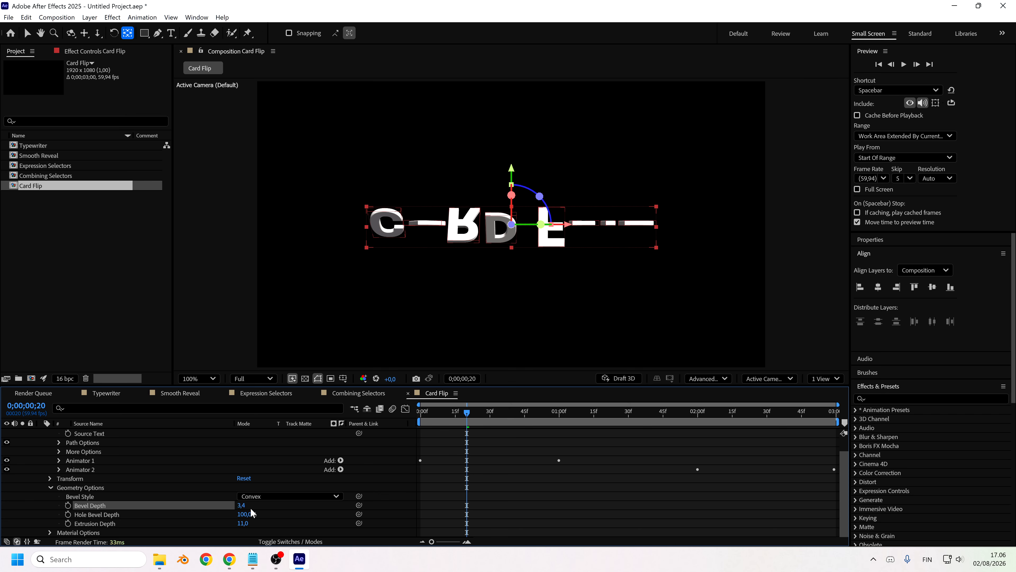
{"action": "left_click", "coordinate": [243, 505]}
{"action": "type", "text": "4"}
{"action": "key", "text": "Return"}
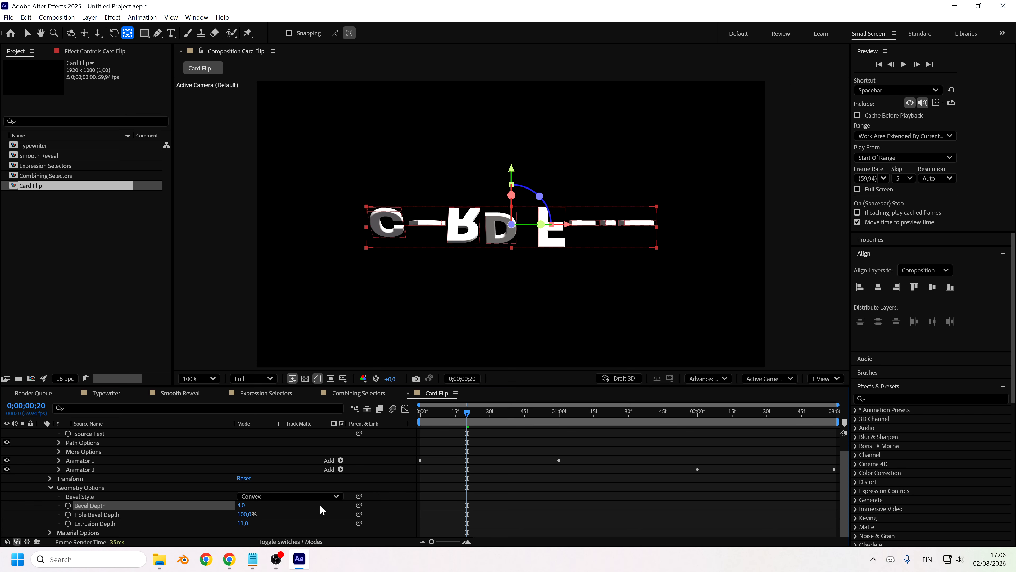
{"action": "mouse_move", "coordinate": [482, 419]}
{"action": "left_mouse_down"}
{"action": "mouse_move", "coordinate": [578, 420]}
{"action": "mouse_move", "coordinate": [473, 418]}
{"action": "left_mouse_up"}
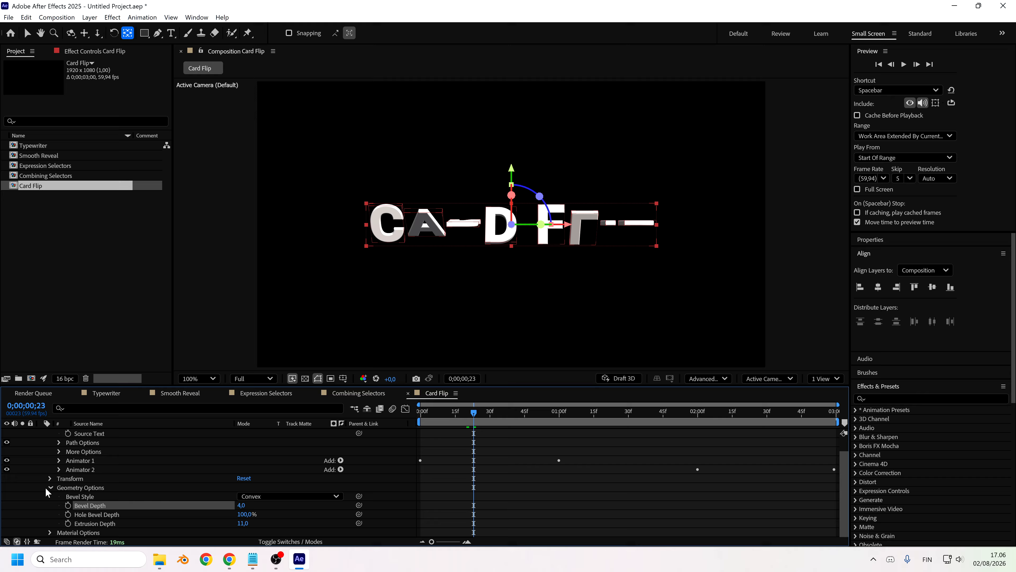
Step: Add a blue point light at 50% intensity and place it just beyond the text's left end, at the letters' height
{"action": "right_click", "coordinate": [32, 495]}
{"action": "mouse_move", "coordinate": [89, 374]}
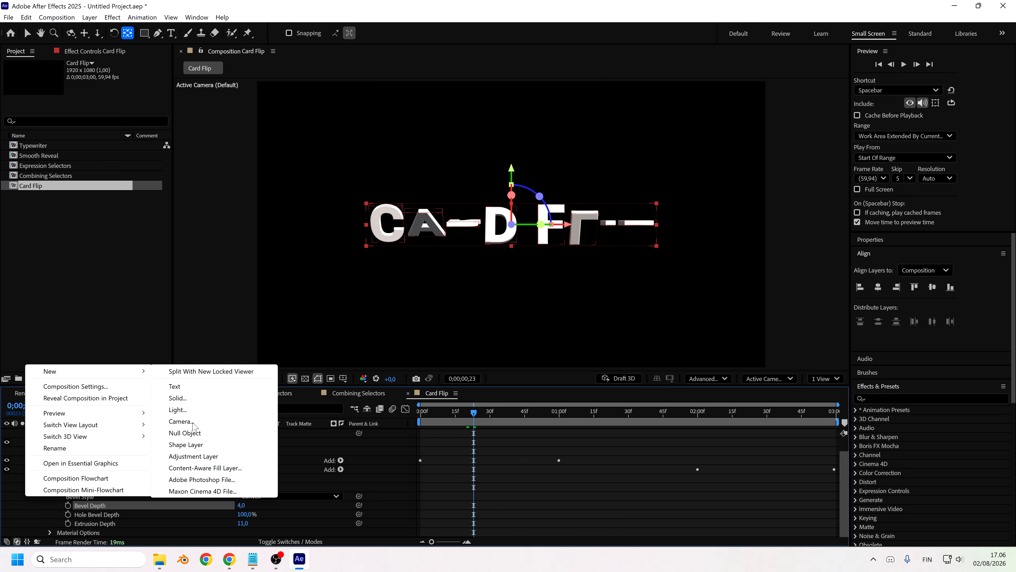
{"action": "left_click", "coordinate": [178, 410]}
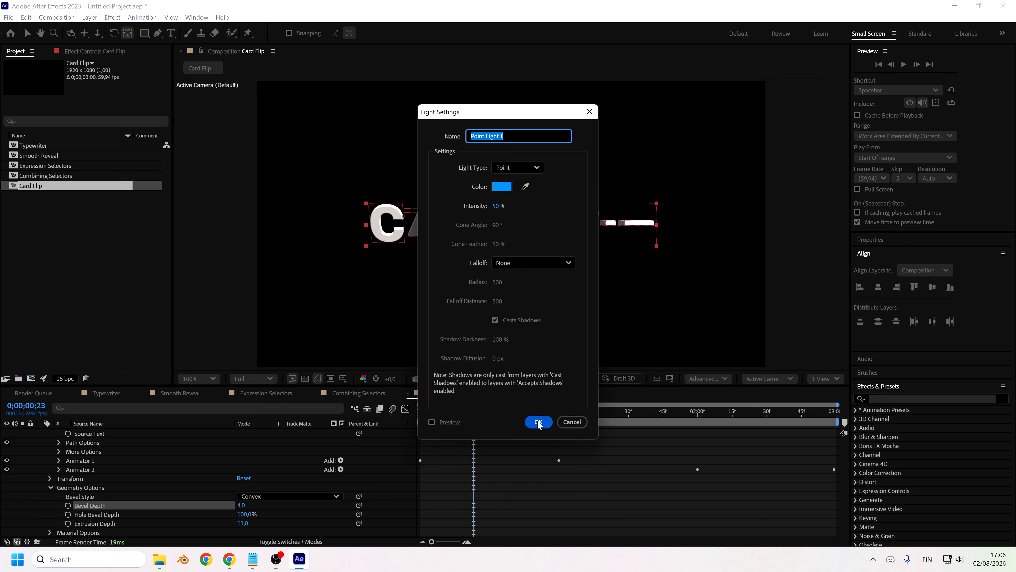
{"action": "left_click", "coordinate": [539, 420]}
{"action": "left_click", "coordinate": [27, 32]}
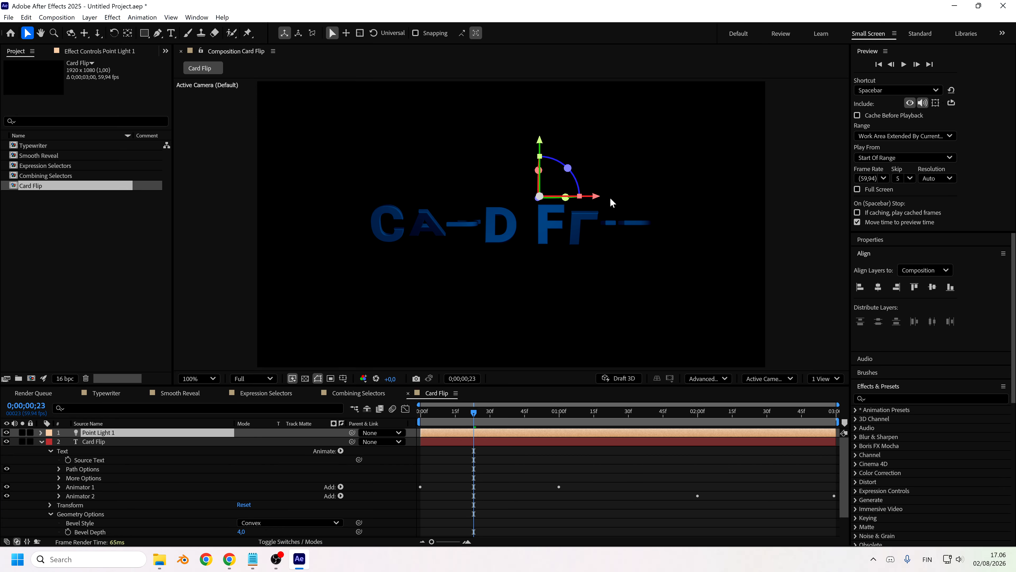
{"action": "left_click_drag", "start_coordinate": [599, 203], "coordinate": [416, 202]}
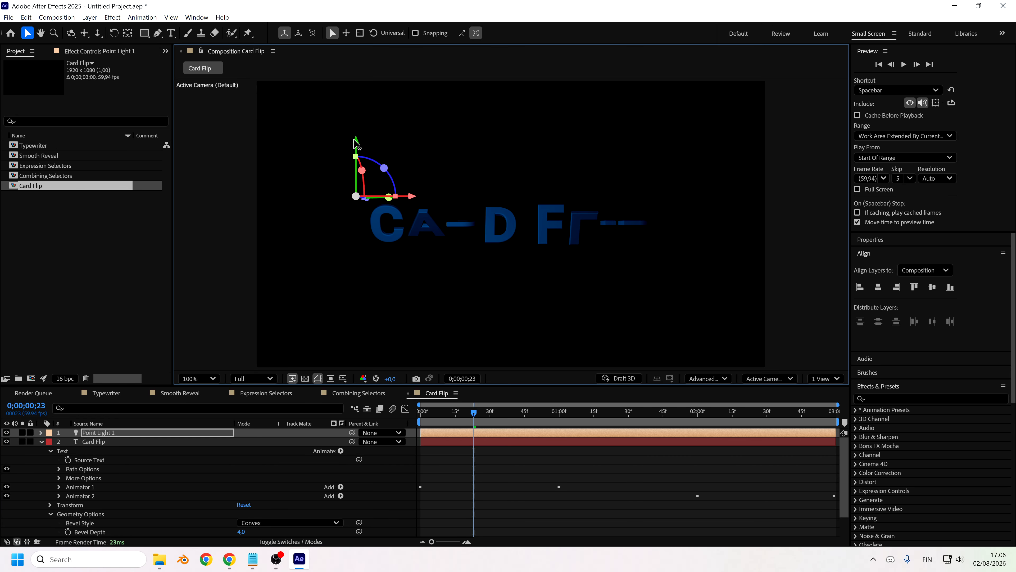
{"action": "left_click_drag", "start_coordinate": [356, 167], "coordinate": [355, 175]}
Step: Duplicate the point light and move the copy about 900 px along X, just beyond the text's right end
{"action": "key", "text": "ctrl+d"}
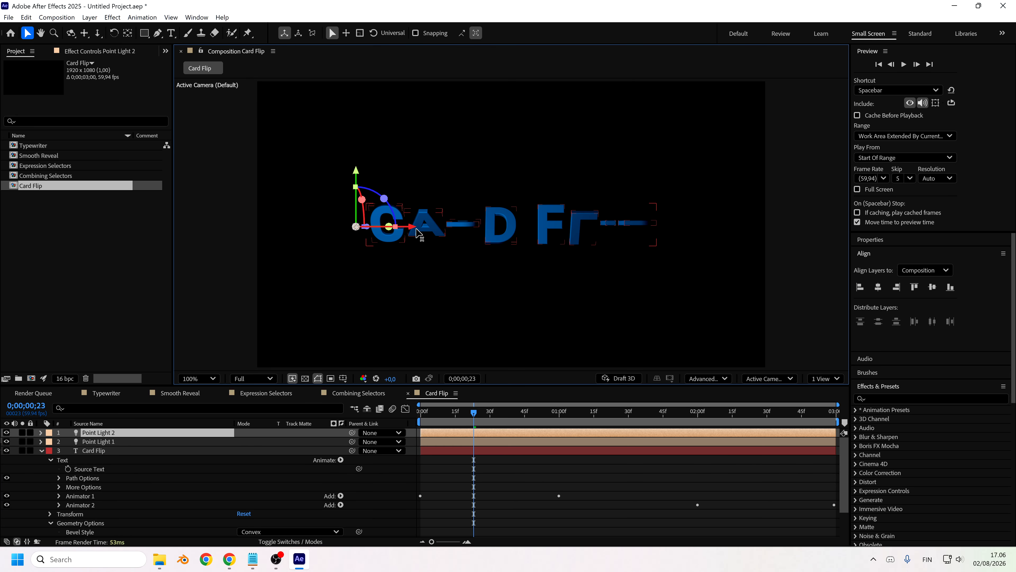
{"action": "left_click_drag", "start_coordinate": [416, 226], "coordinate": [734, 253]}
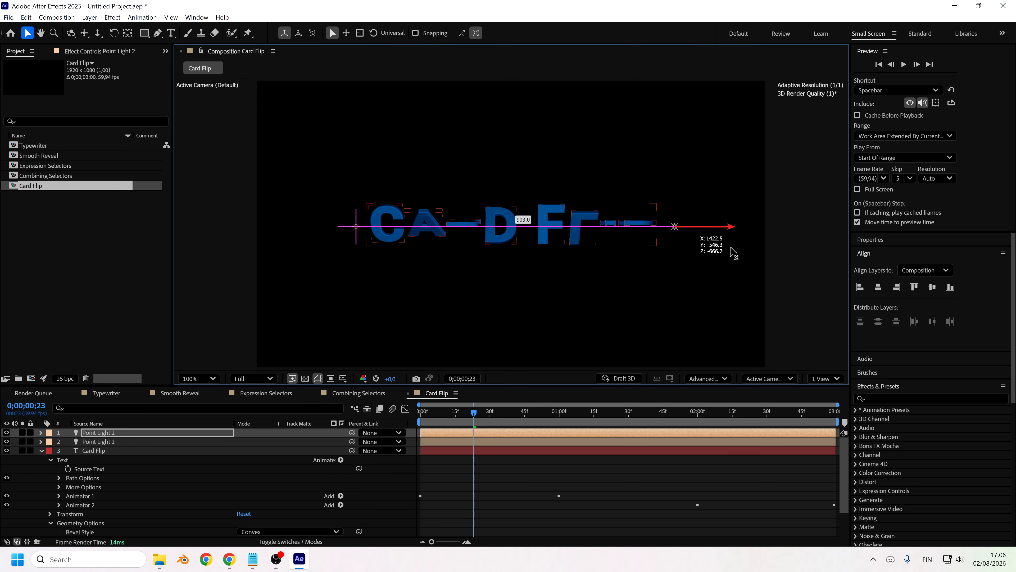
Step: Change the color of Point Light 2 to a saturated orange
{"action": "left_click", "coordinate": [114, 433]}
{"action": "left_click", "coordinate": [89, 17]}
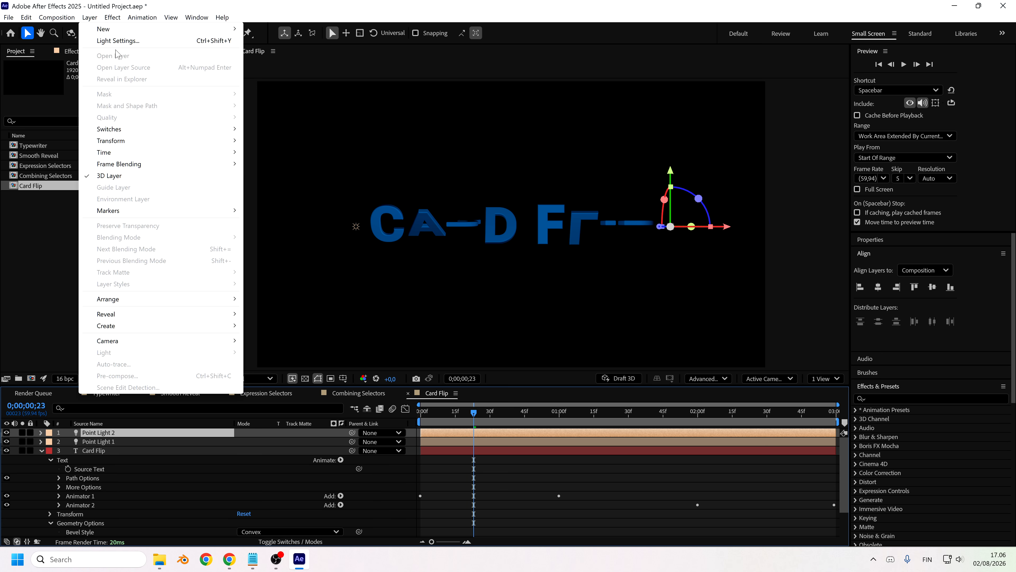
{"action": "left_click", "coordinate": [117, 39]}
{"action": "left_click", "coordinate": [502, 185]}
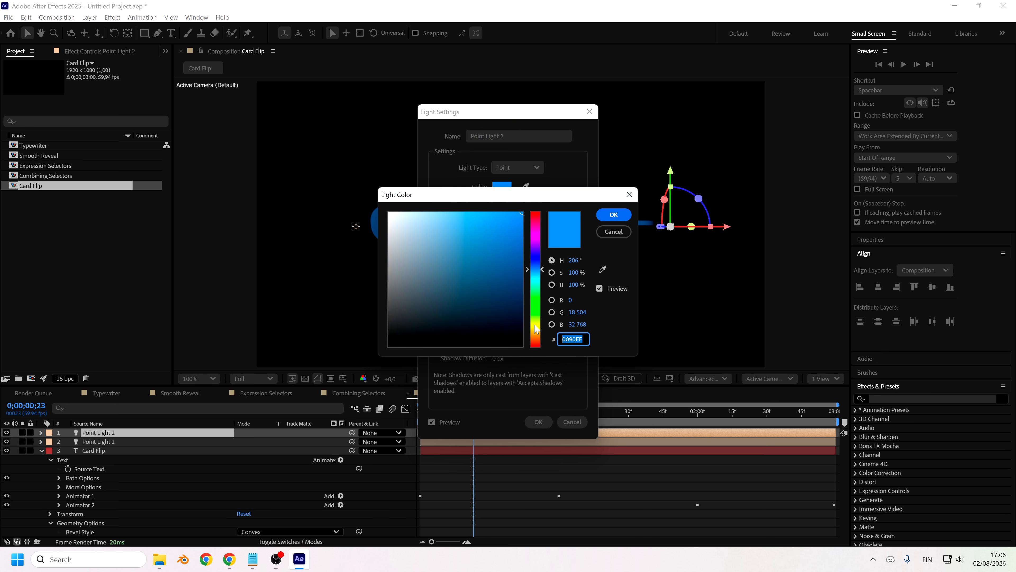
{"action": "left_click", "coordinate": [536, 338]}
{"action": "left_click", "coordinate": [613, 215]}
{"action": "left_click", "coordinate": [537, 422]}
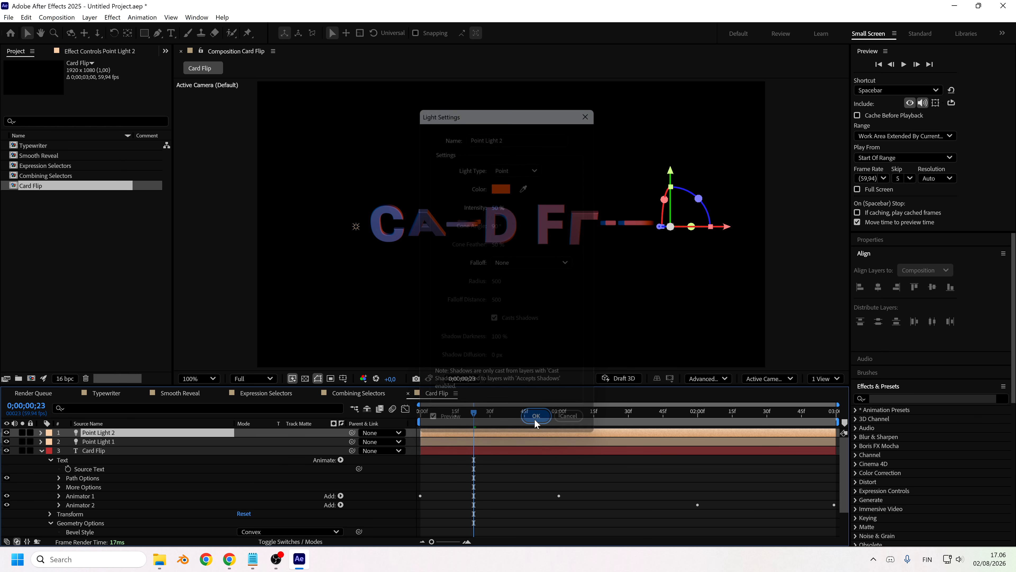
Step: Set the Card Flip text's Specular Shininess to 46% in its material options and preview the lit letters
{"action": "left_click", "coordinate": [40, 451]}
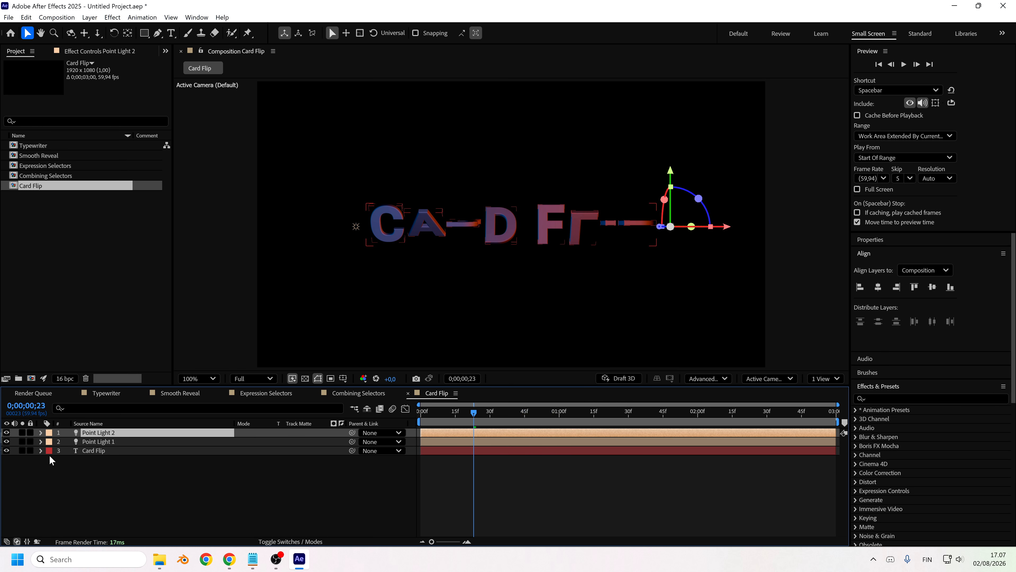
{"action": "left_click", "coordinate": [89, 452]}
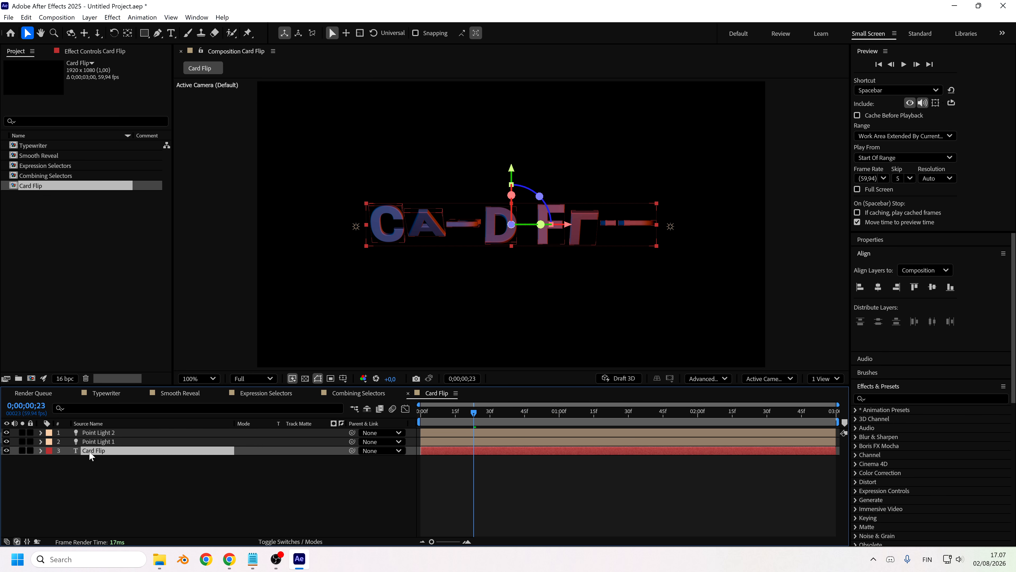
{"action": "left_click", "coordinate": [40, 451]}
{"action": "scroll", "coordinate": [64, 477], "scroll_direction": "down", "scroll_amount": 2}
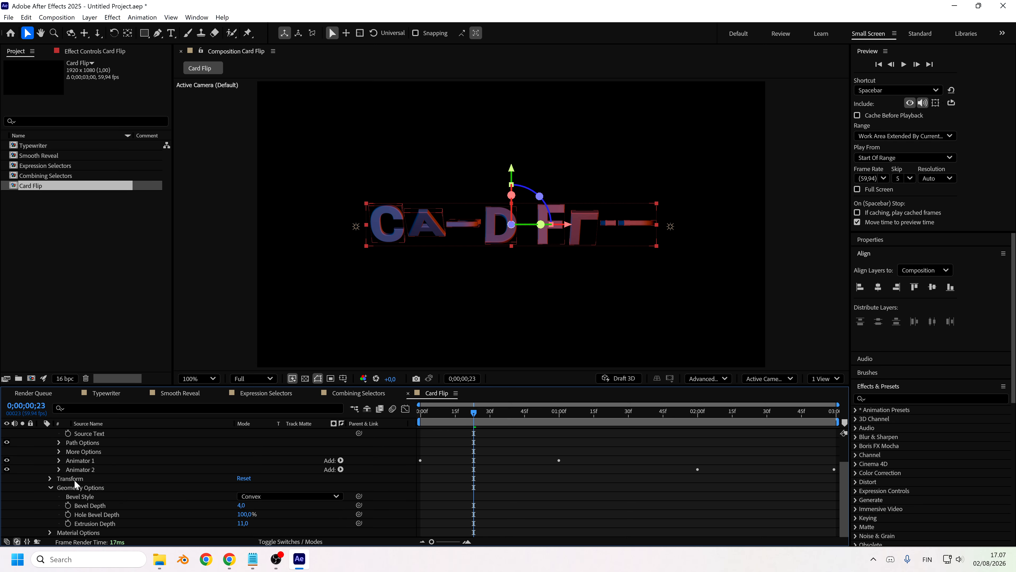
{"action": "left_click", "coordinate": [49, 532]}
{"action": "scroll", "coordinate": [98, 500], "scroll_direction": "down", "scroll_amount": 5}
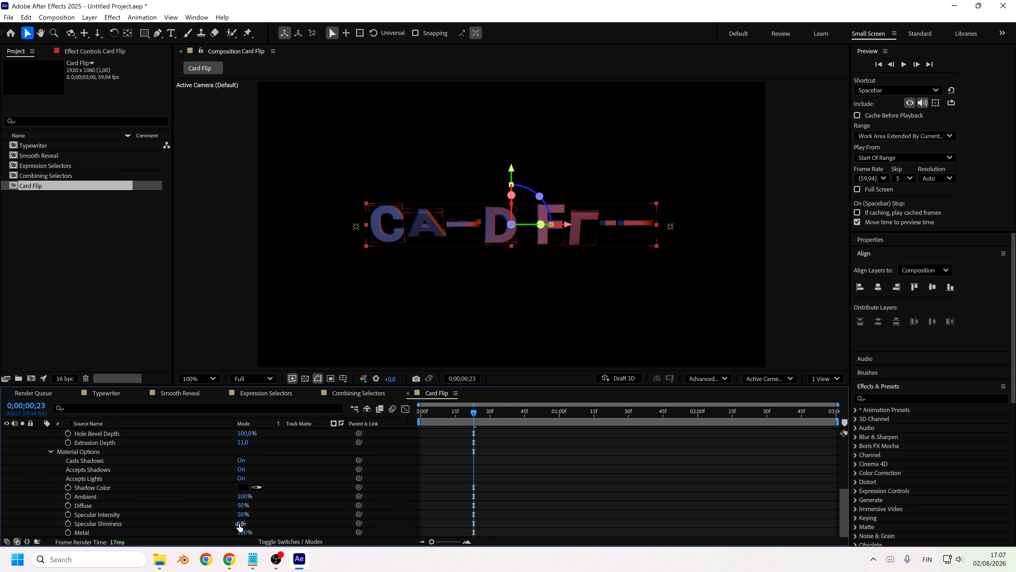
{"action": "left_click_drag", "start_coordinate": [239, 525], "coordinate": [288, 529]}
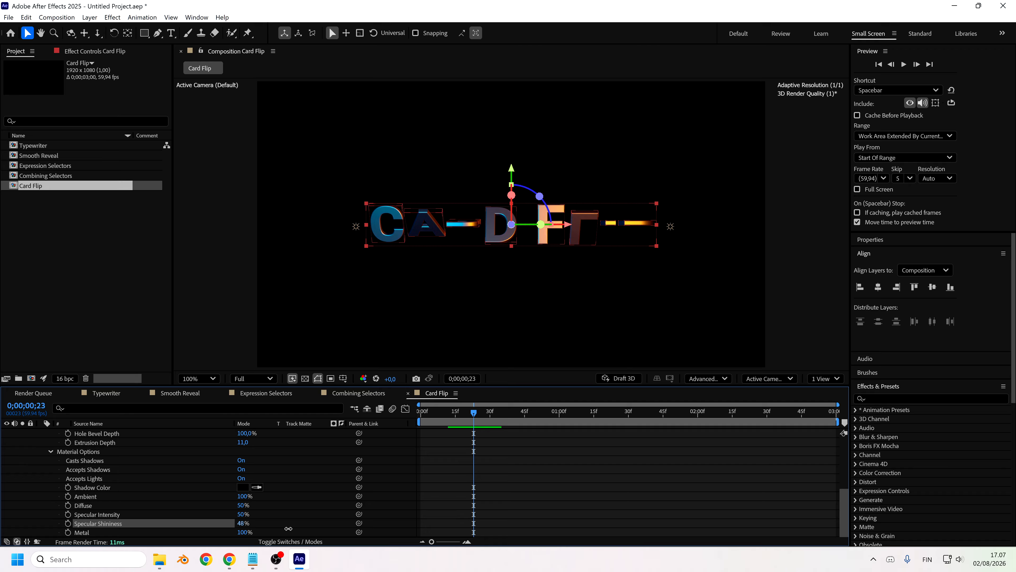
{"action": "key", "text": "space"}
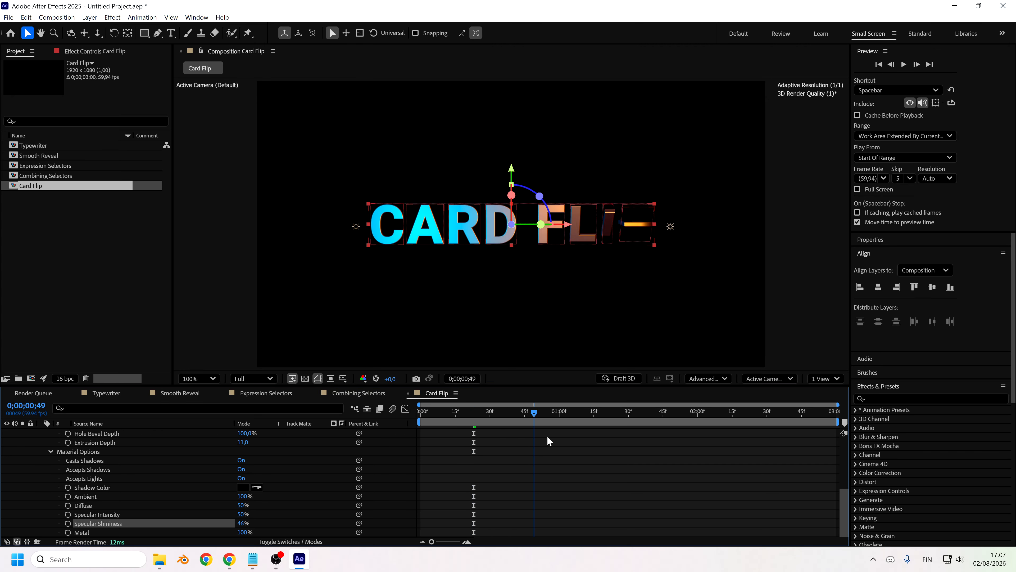